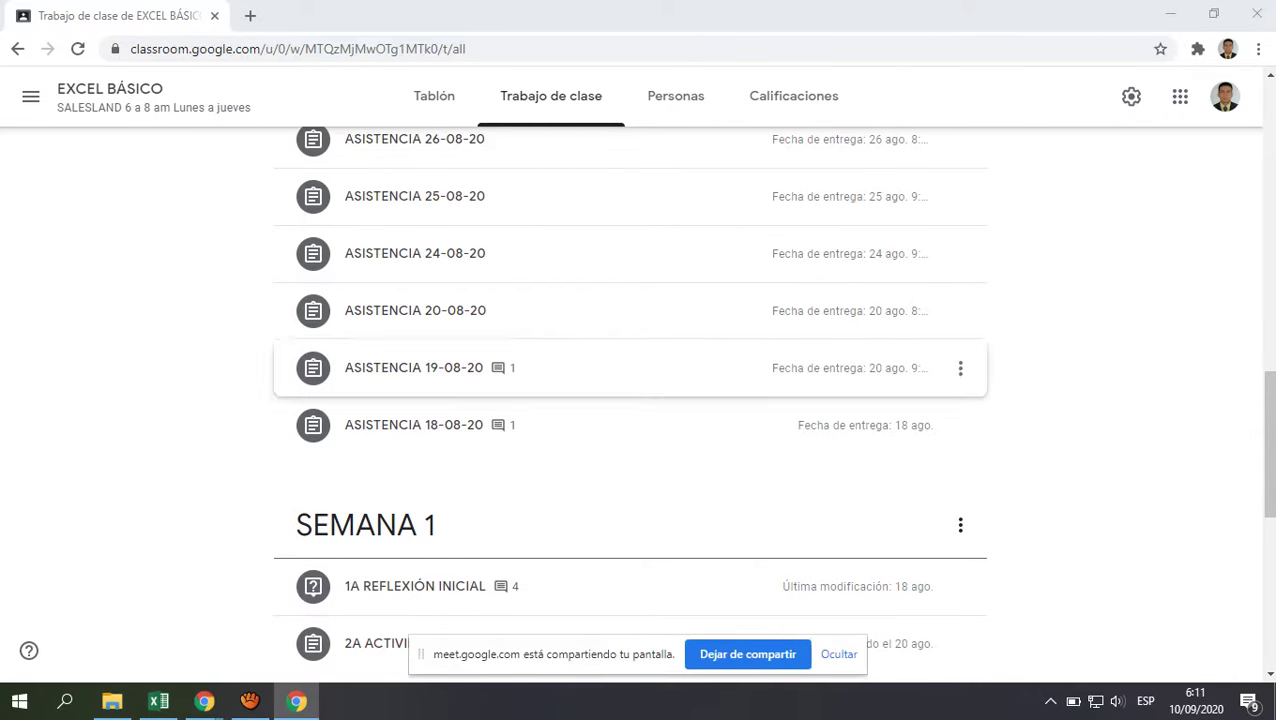
Expand ASISTENCIA 18-08-20, 19-08-20, 20-08-20, 24-08-20 and 25-08-20 to read their submission counts.
scroll(630, 400, "down", 2)
scroll(630, 400, "up", 2)
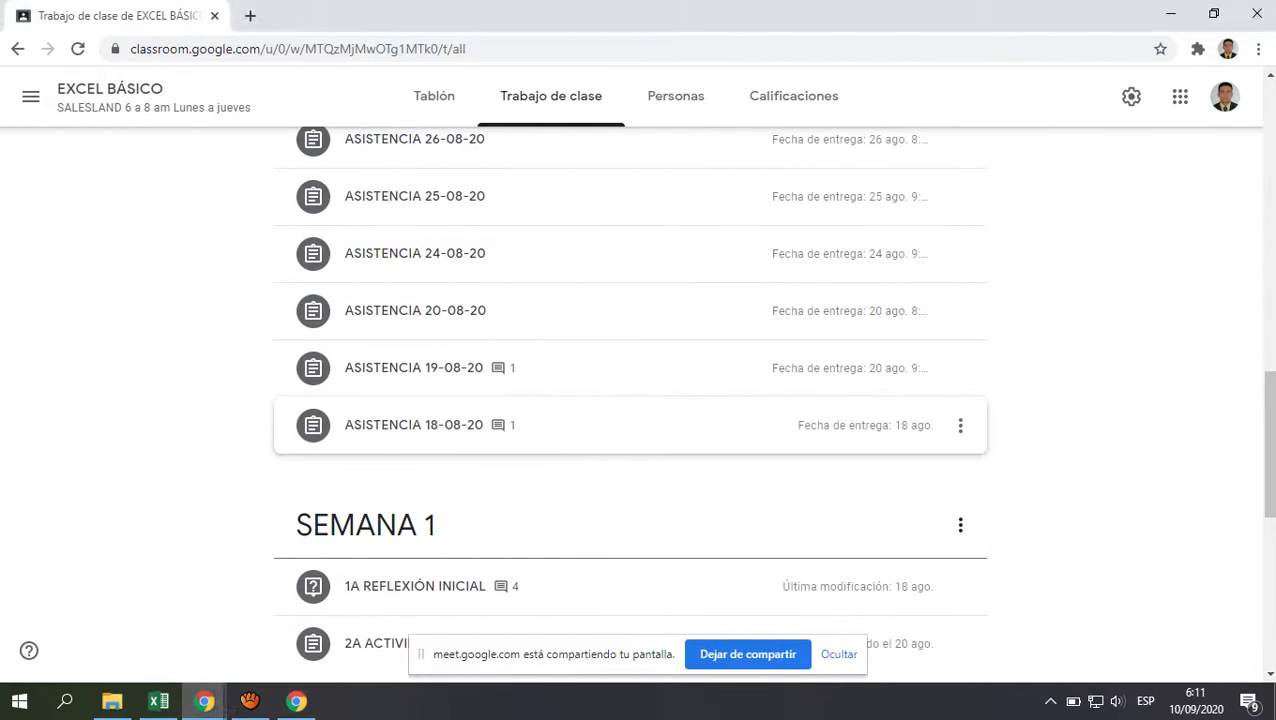
left_click(630, 425)
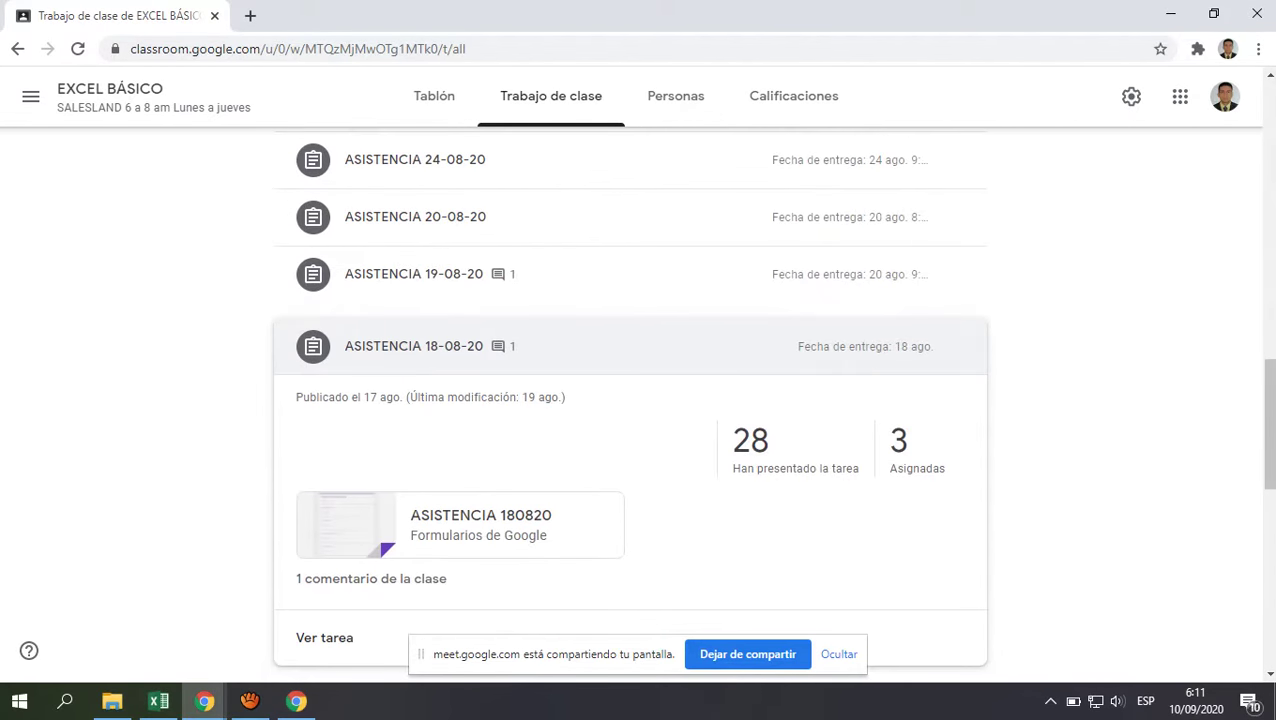
scroll(630, 360, "up", 1)
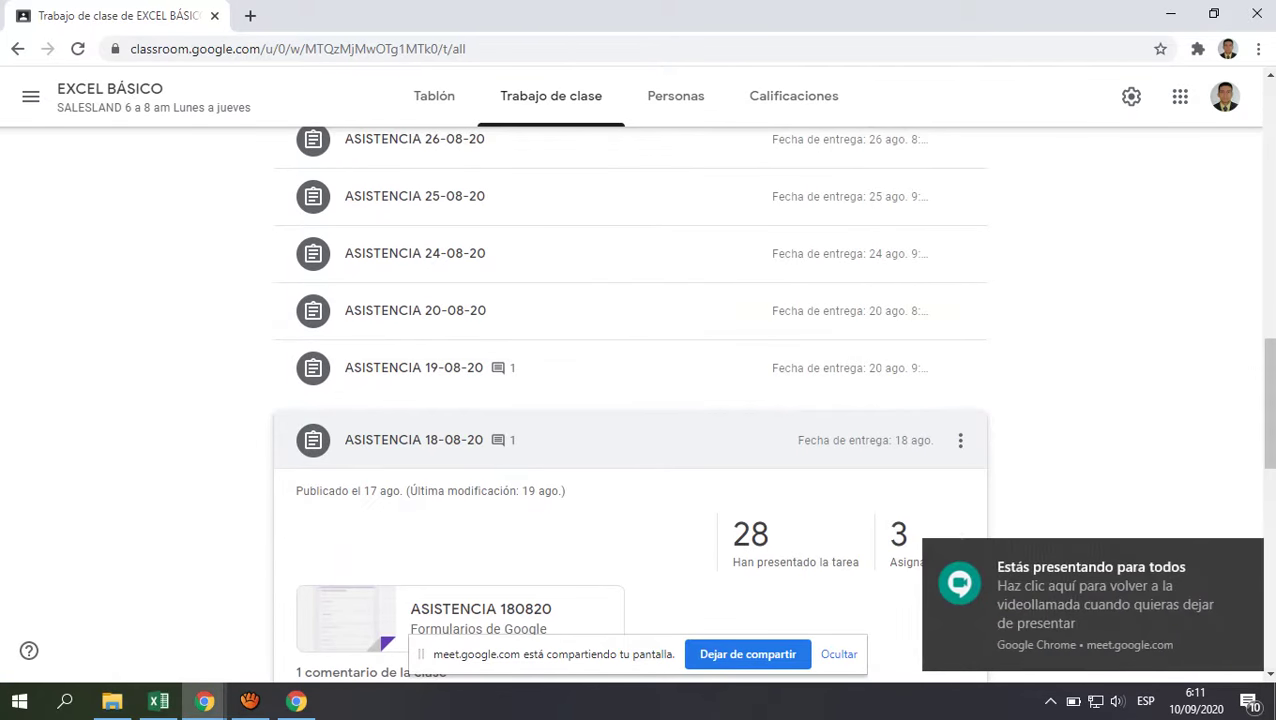
left_click(630, 368)
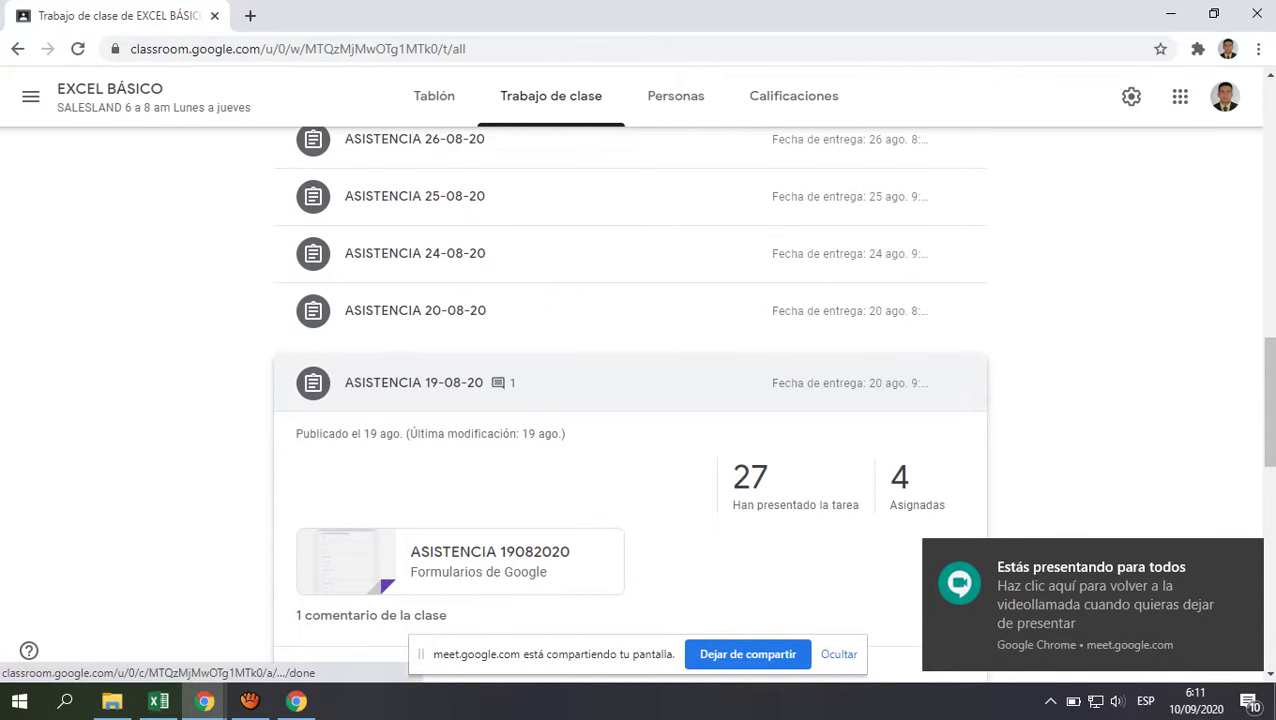
left_click(630, 312)
scroll(630, 312, "up", 1)
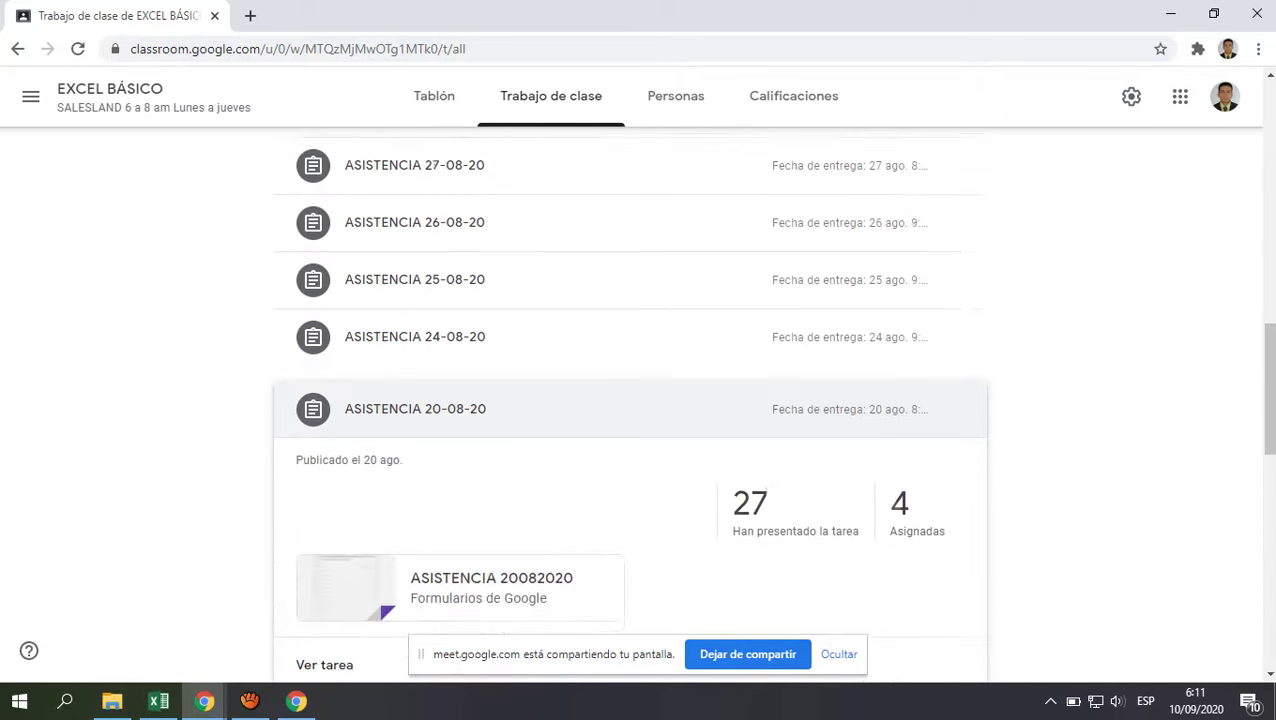
left_click(630, 347)
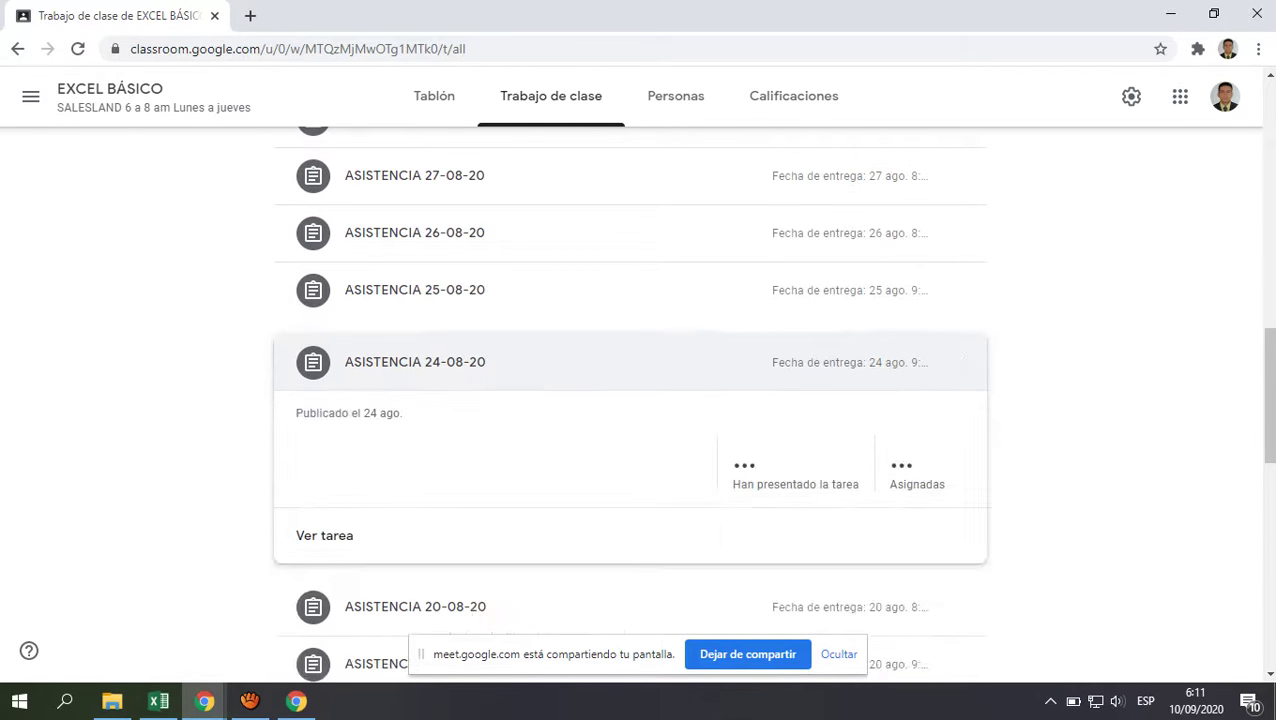
scroll(630, 477, "up", 2)
left_click(630, 477)
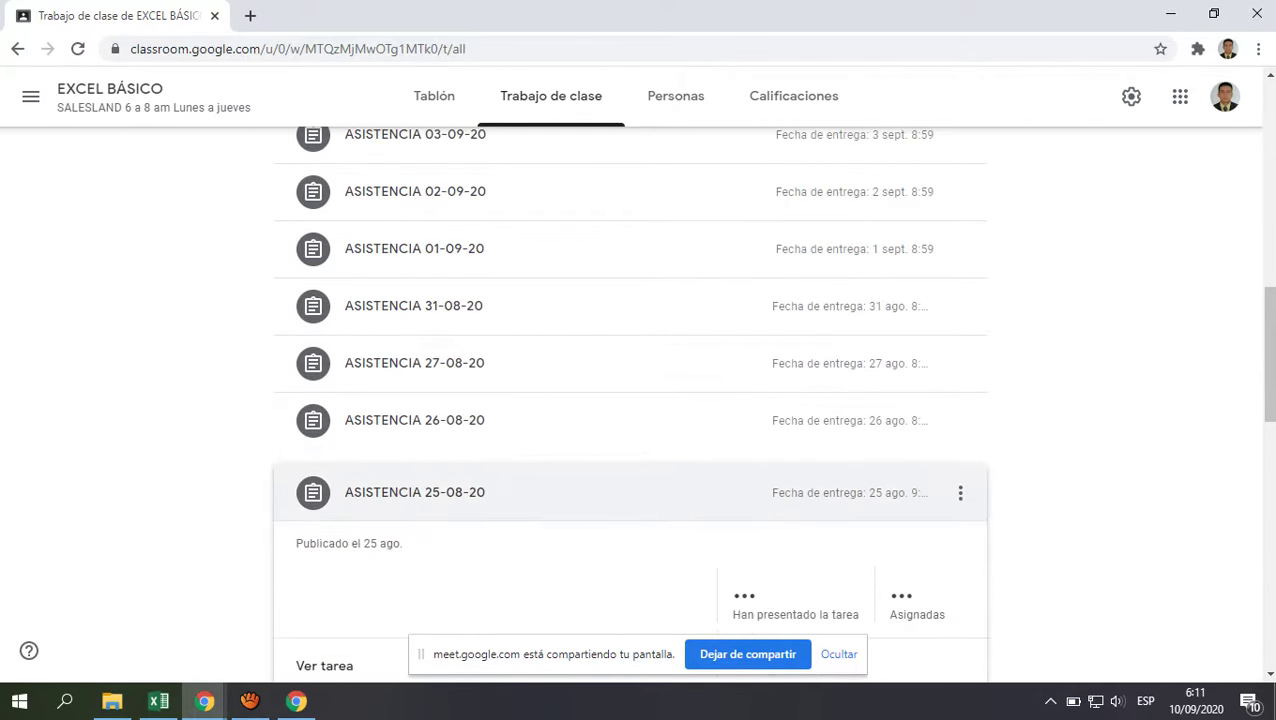
Expand ASISTENCIA 26-08-20 through 03-09-20 to read each one's submitted and assigned counts.
scroll(630, 400, "down", 2)
scroll(630, 400, "up", 1)
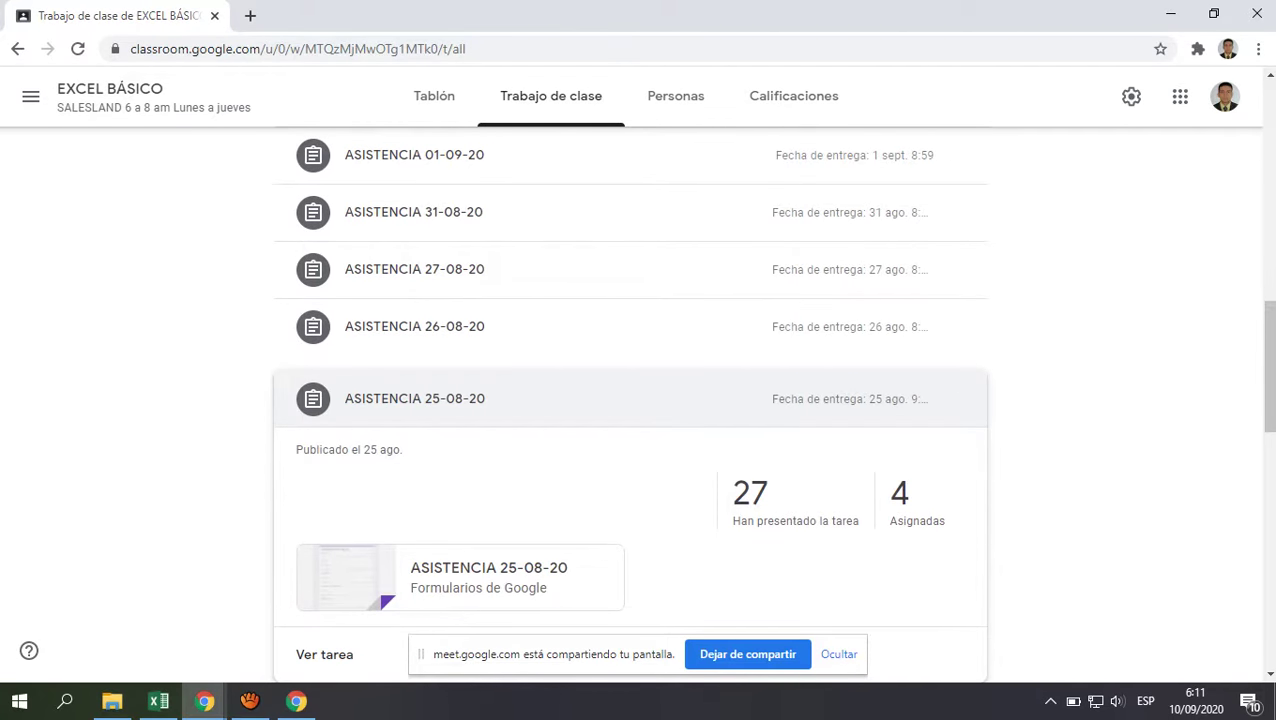
left_click(630, 326)
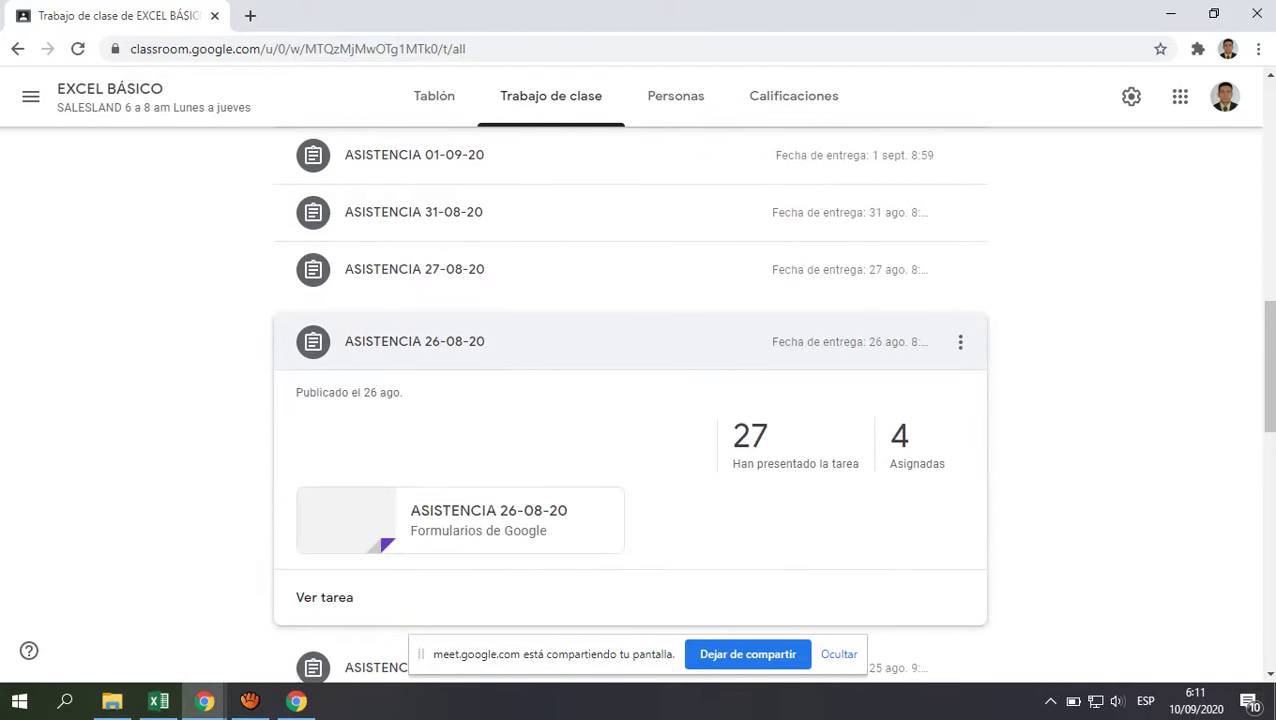
scroll(630, 400, "up", 2)
left_click(630, 455)
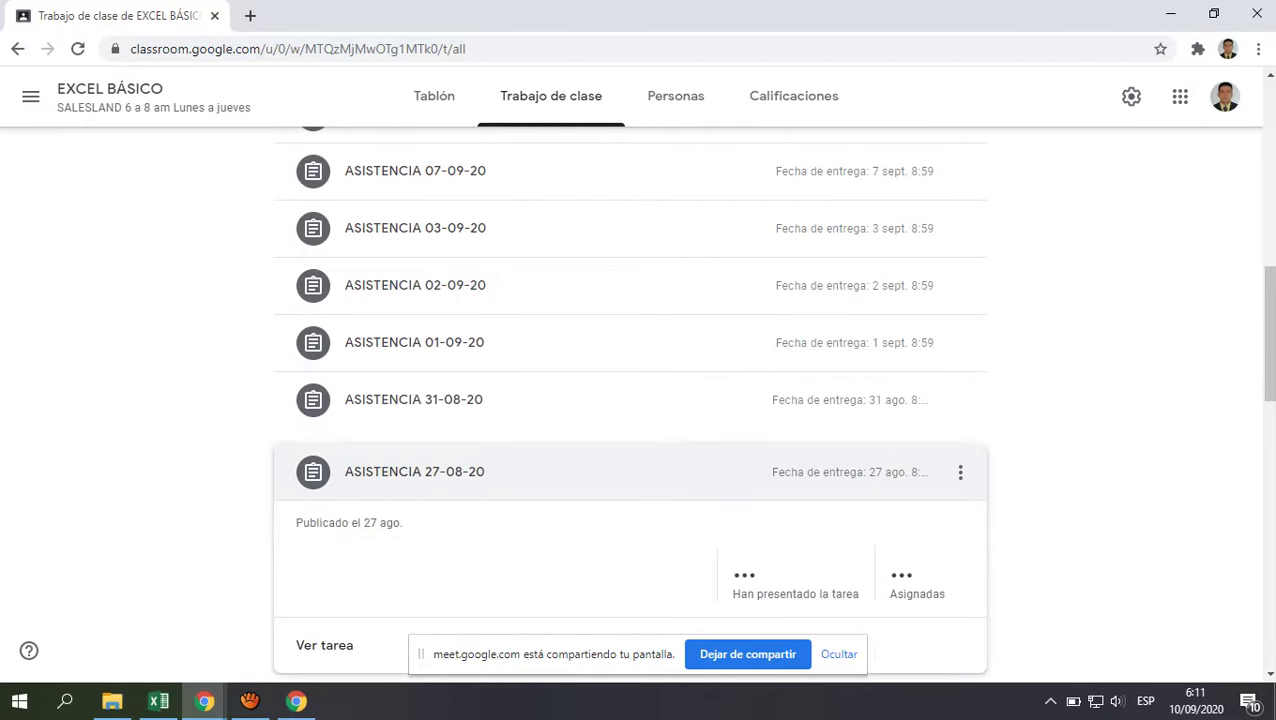
scroll(630, 400, "up", 2)
scroll(630, 400, "down", 2)
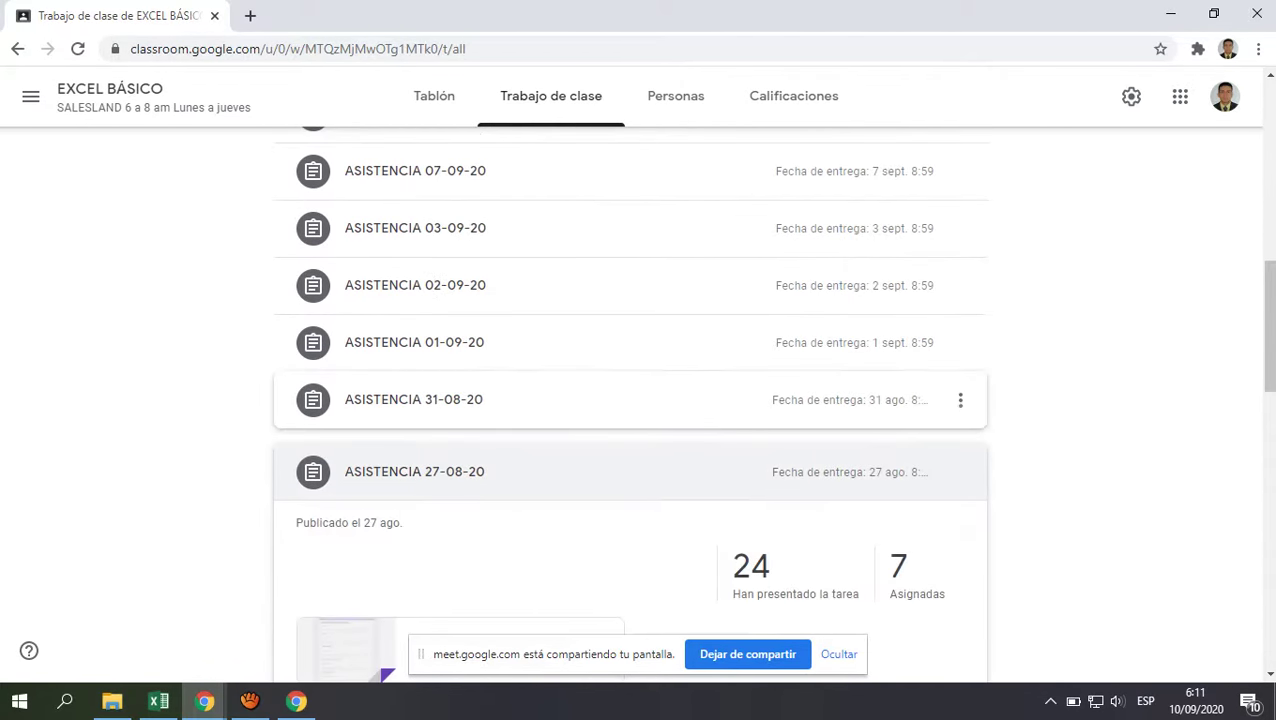
left_click(630, 400)
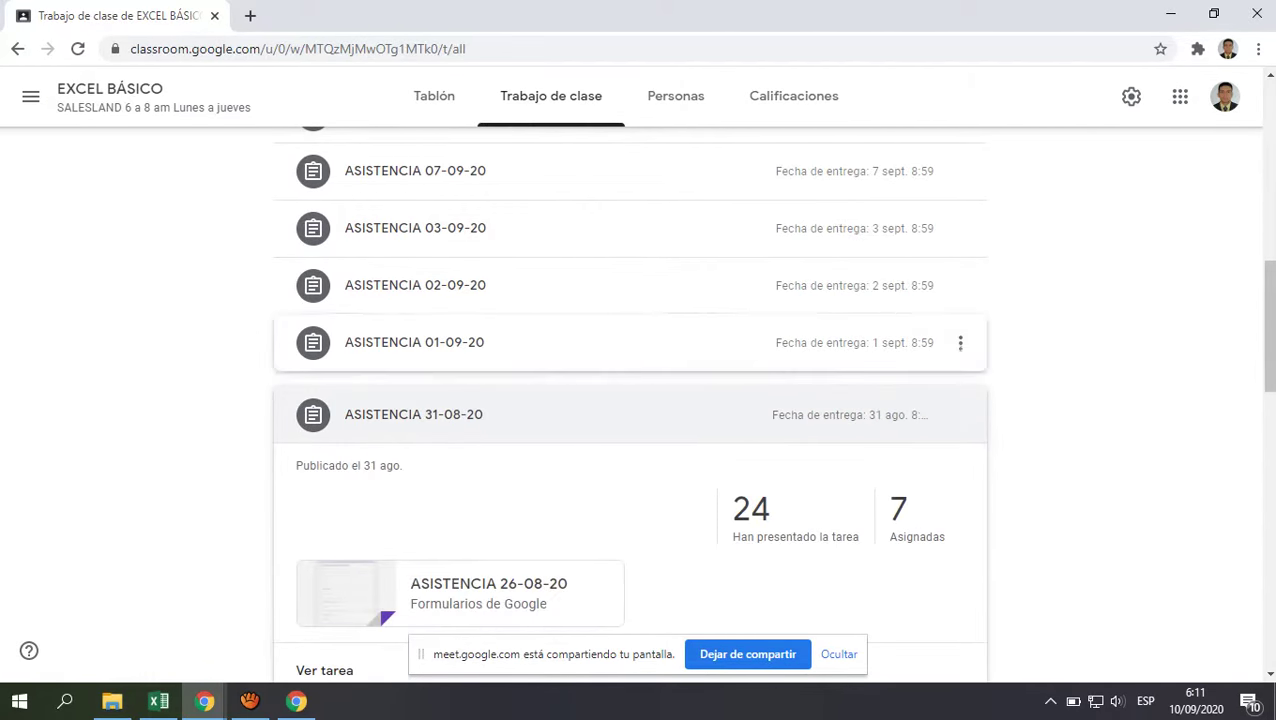
left_click(630, 342)
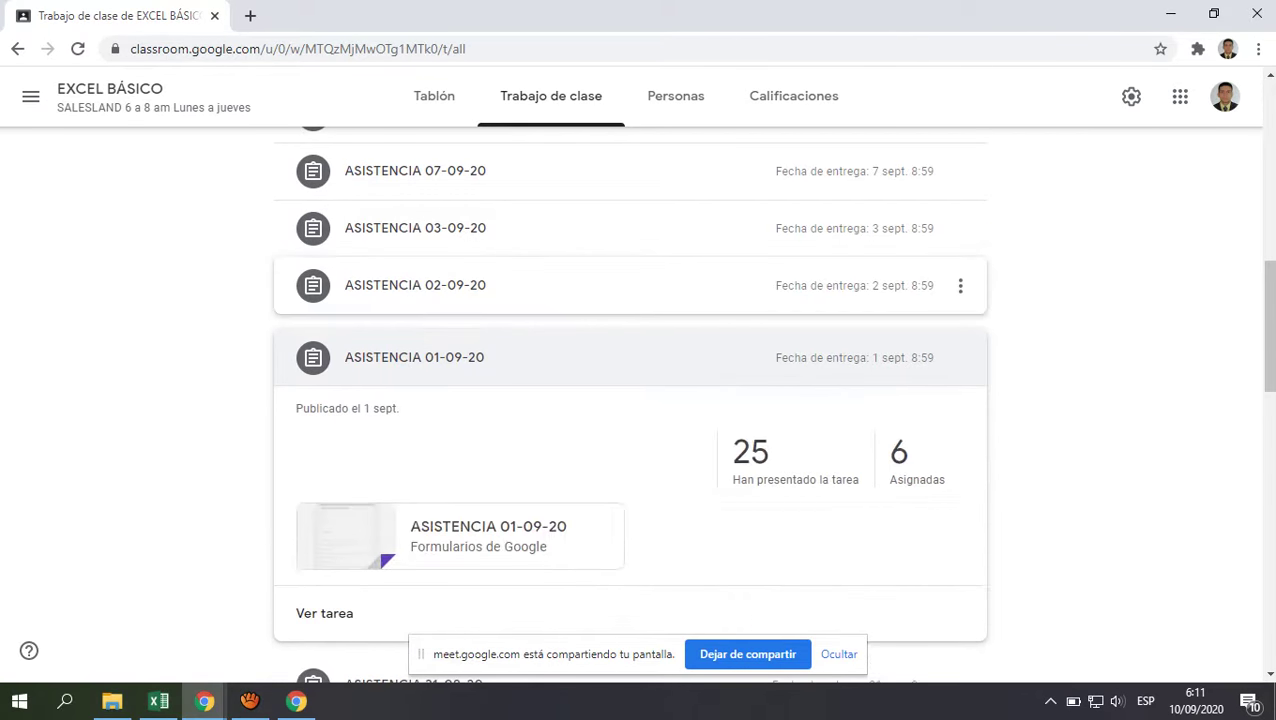
left_click(630, 285)
scroll(630, 285, "up", 2)
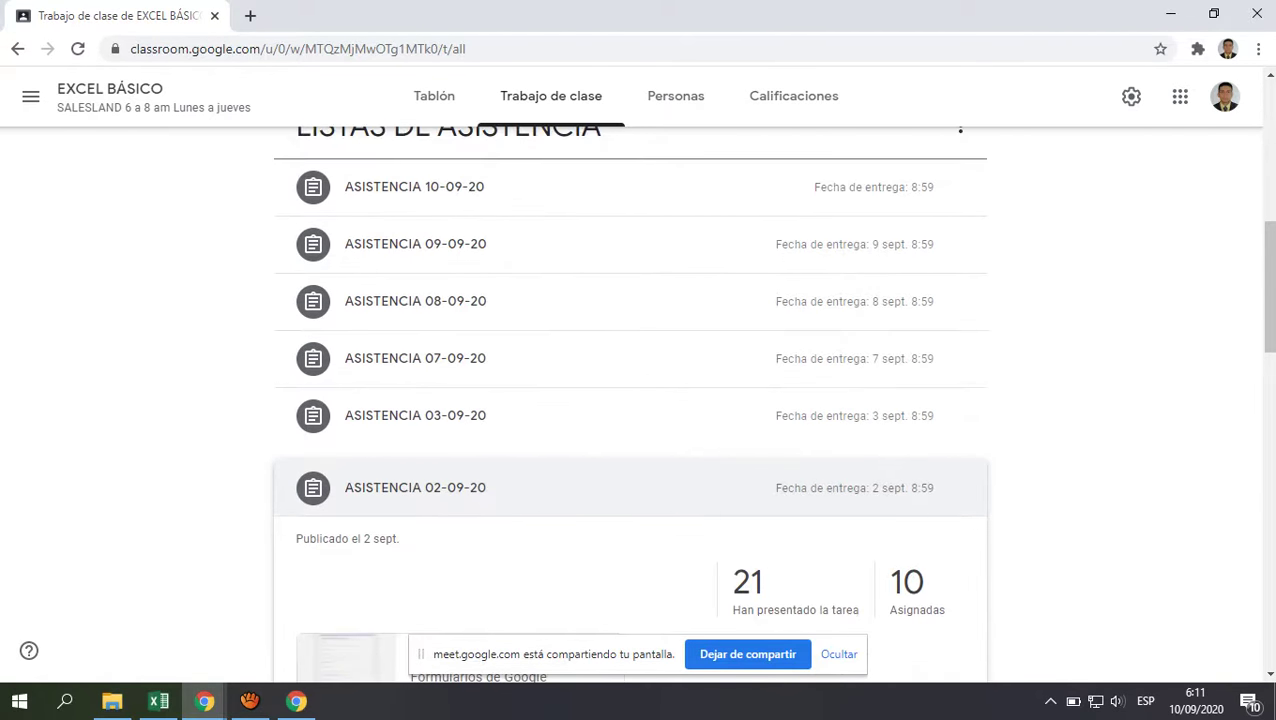
left_click(630, 415)
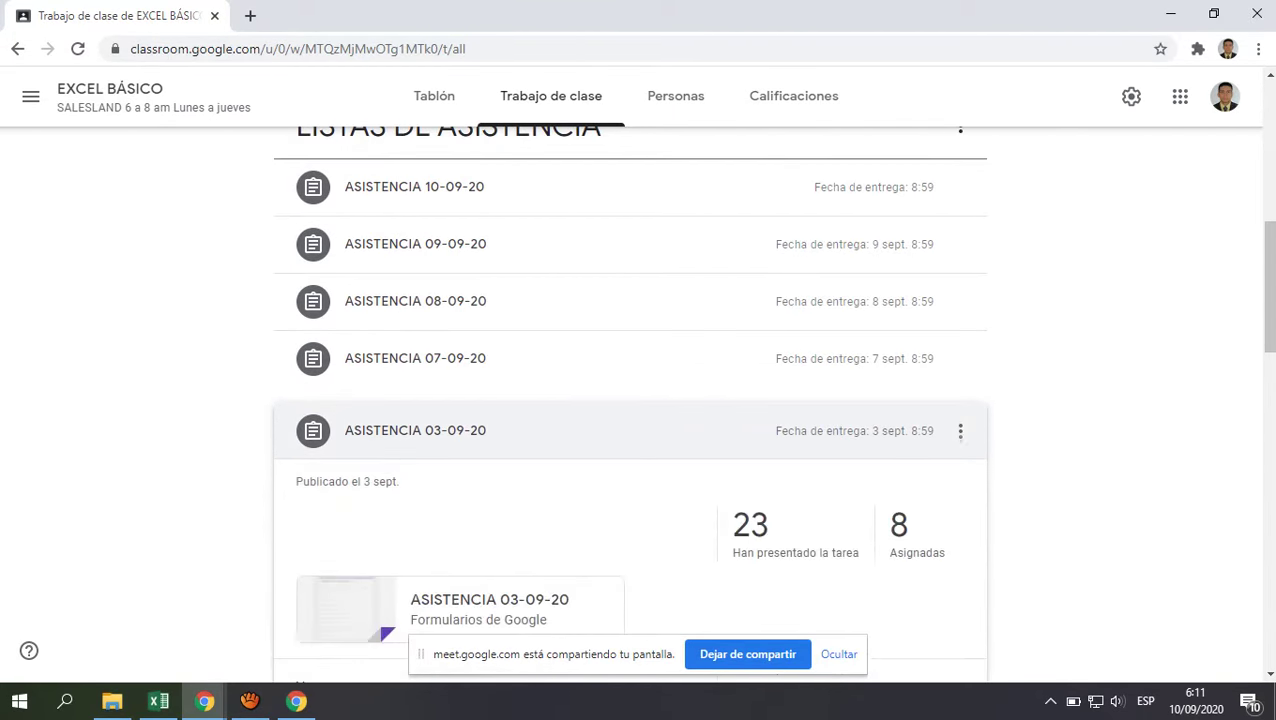
Check ASISTENCIA 07-09-20, 08-09-20 and 09-09-20, ending at 22 submitted and 9 assigned.
left_click(460, 358)
scroll(460, 358, "down", 2)
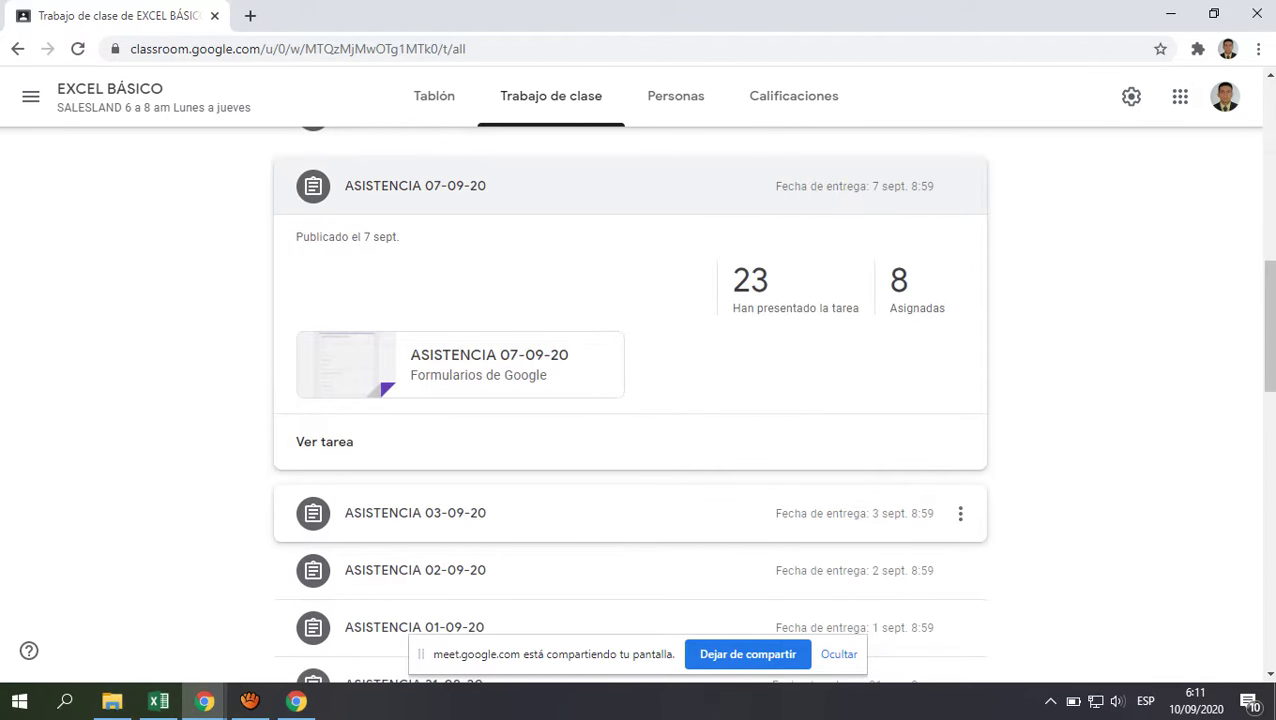
left_click(630, 513)
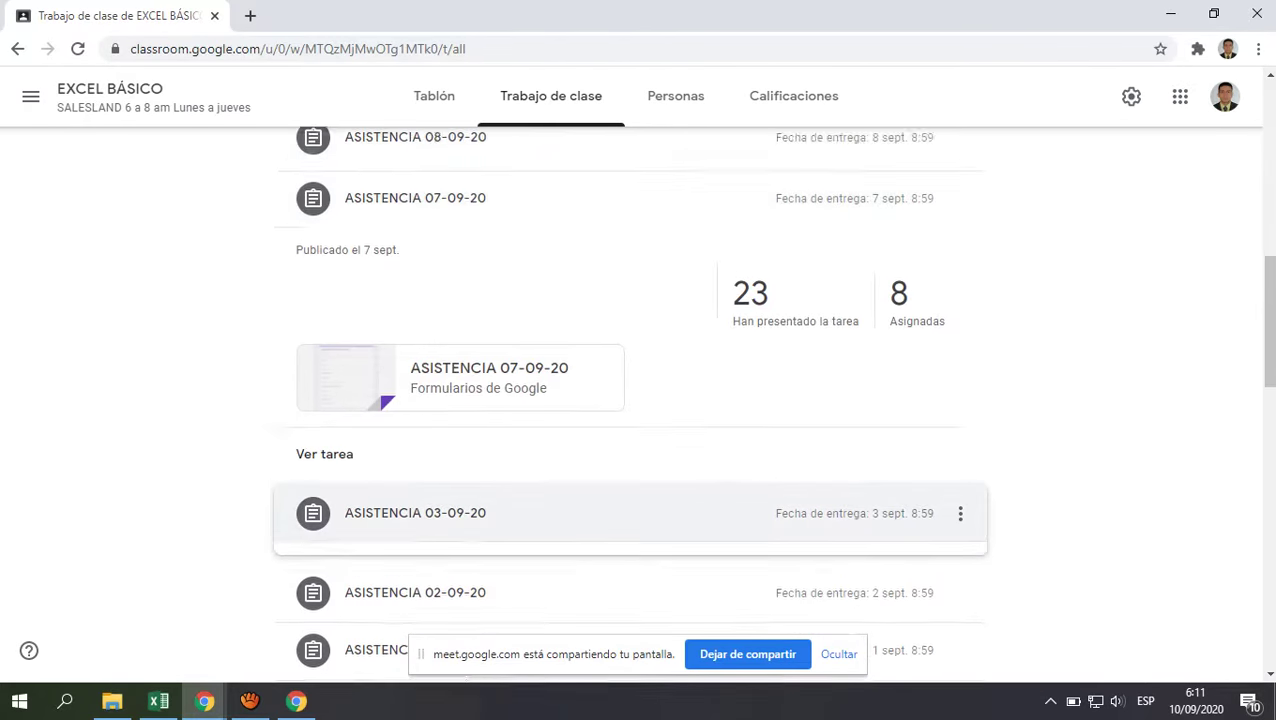
scroll(630, 350, "down", 3)
scroll(630, 350, "up", 2)
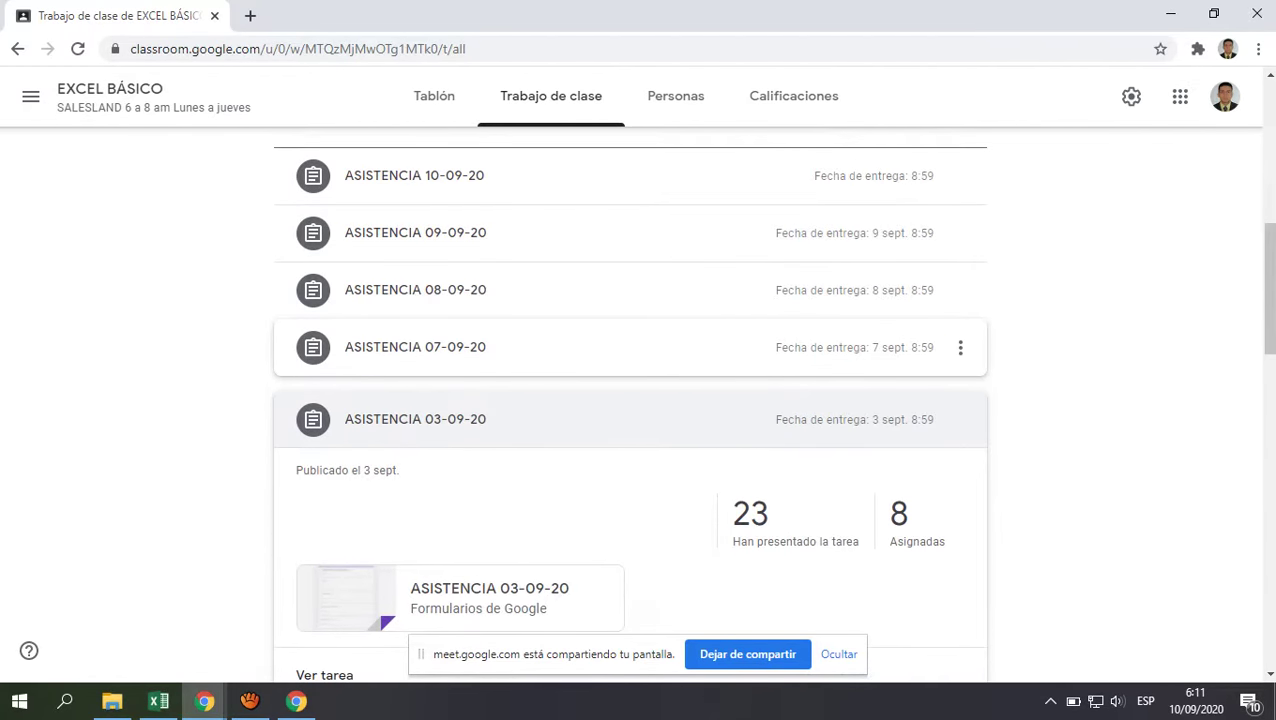
left_click(630, 347)
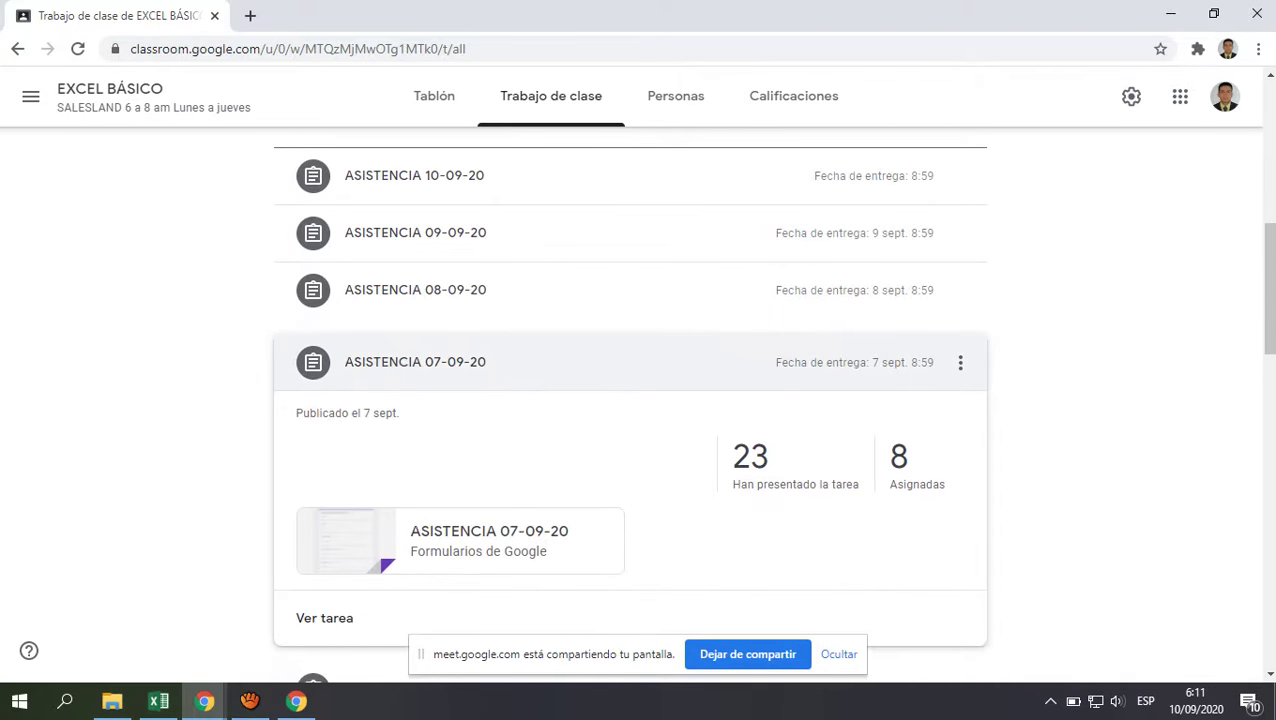
scroll(630, 477, "up", 2)
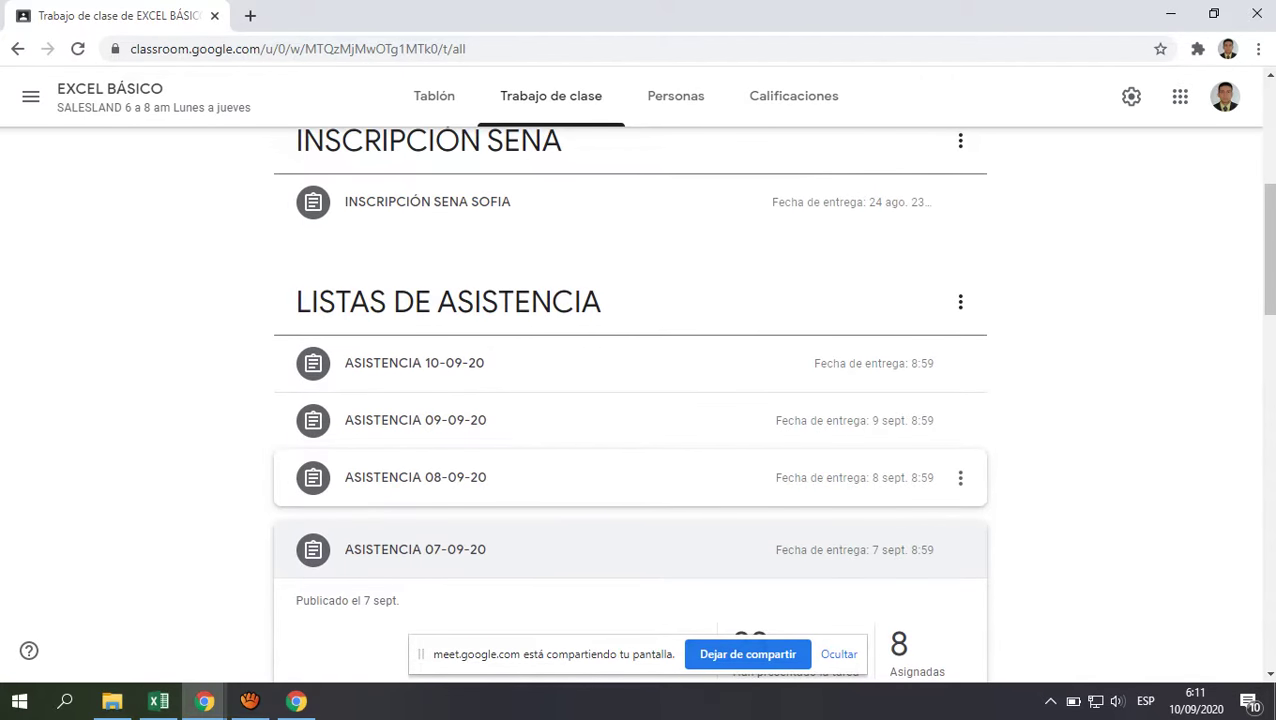
left_click(630, 477)
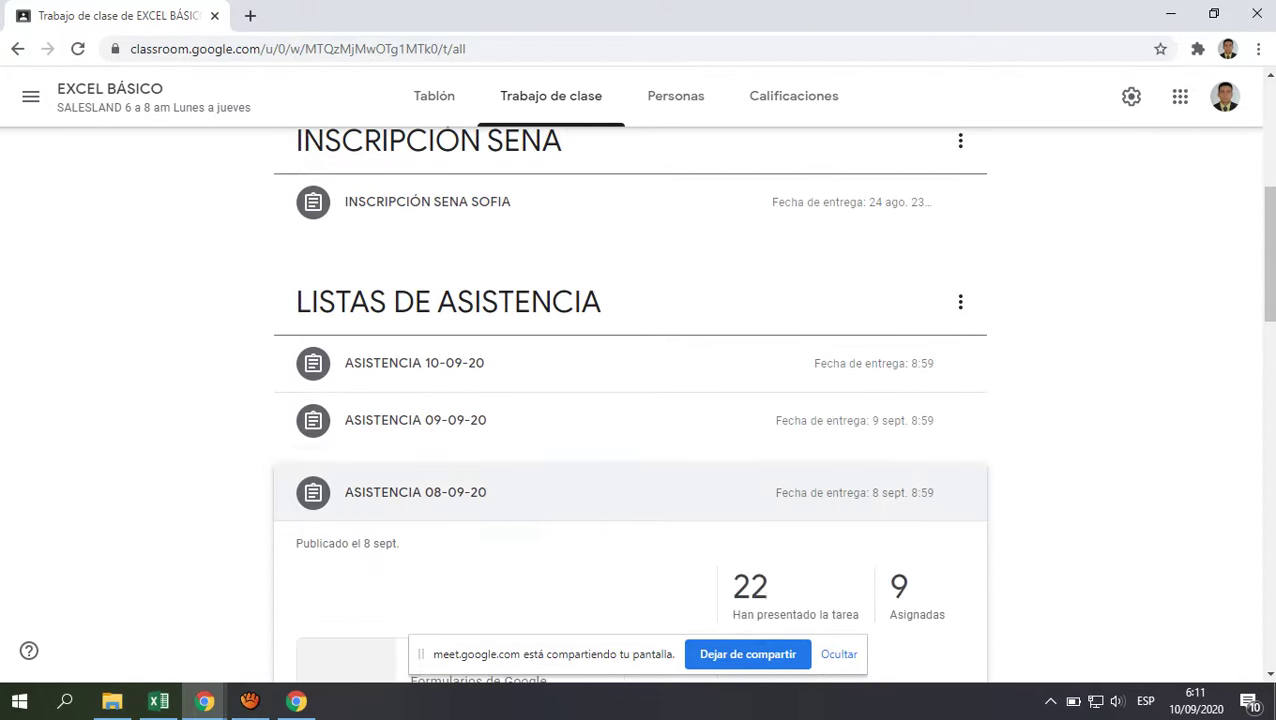
scroll(630, 330, "down", 1)
left_click(630, 326)
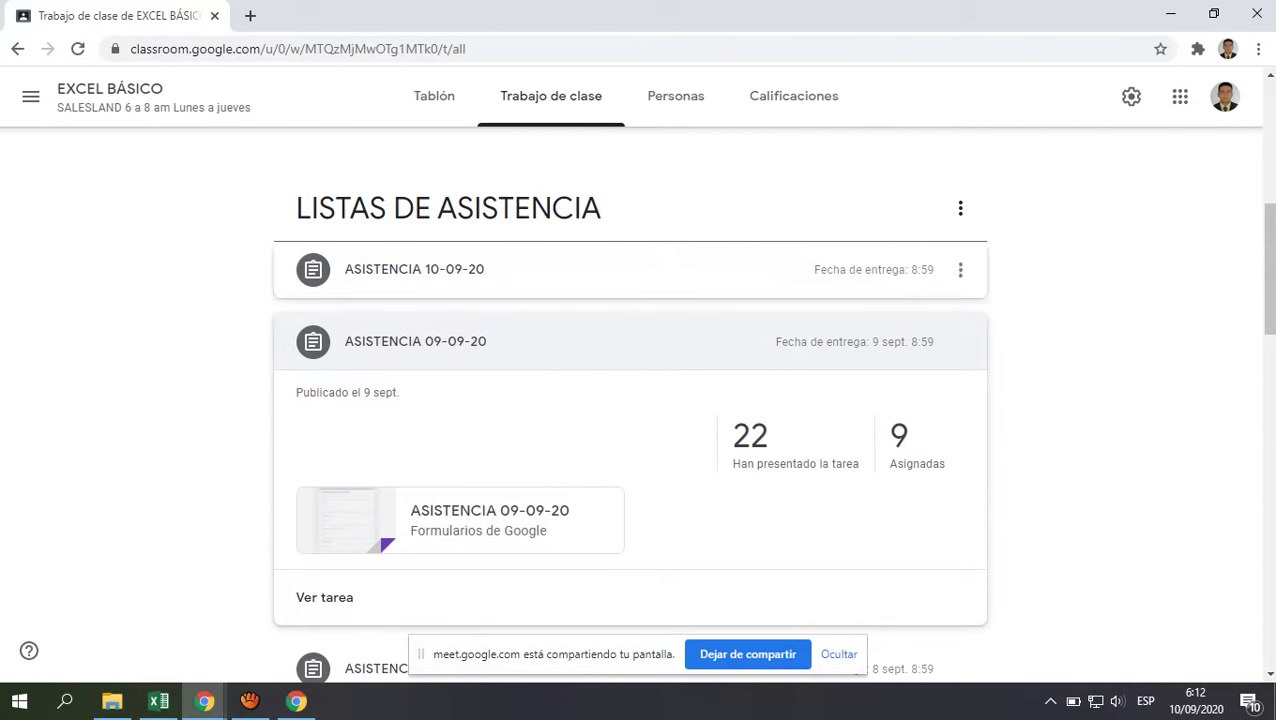
left_click(630, 269)
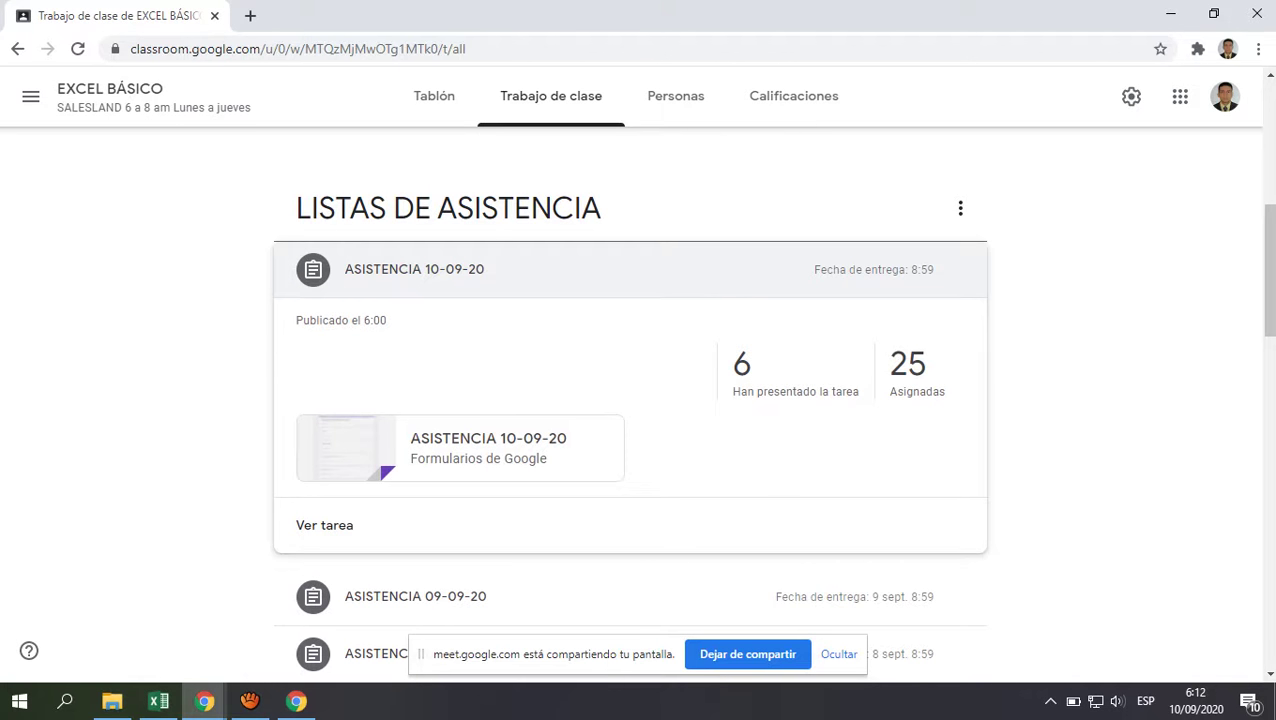
scroll(630, 409, "down", 2)
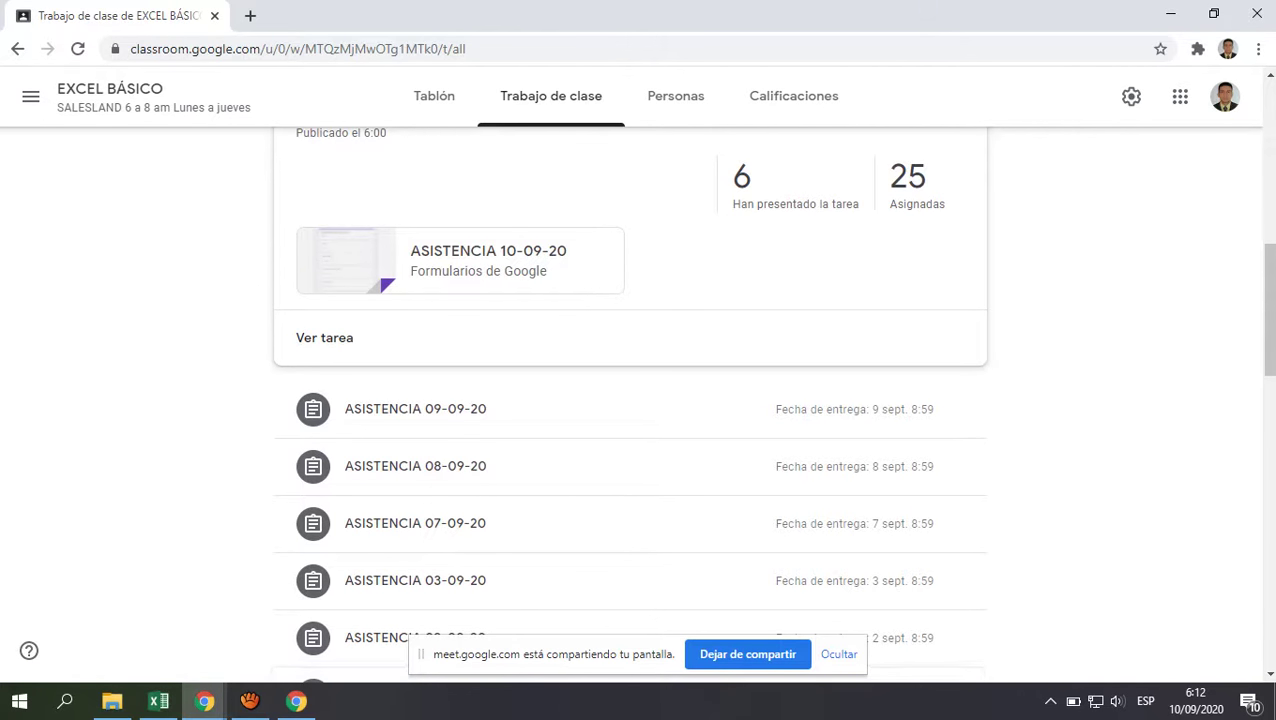
left_click(838, 654)
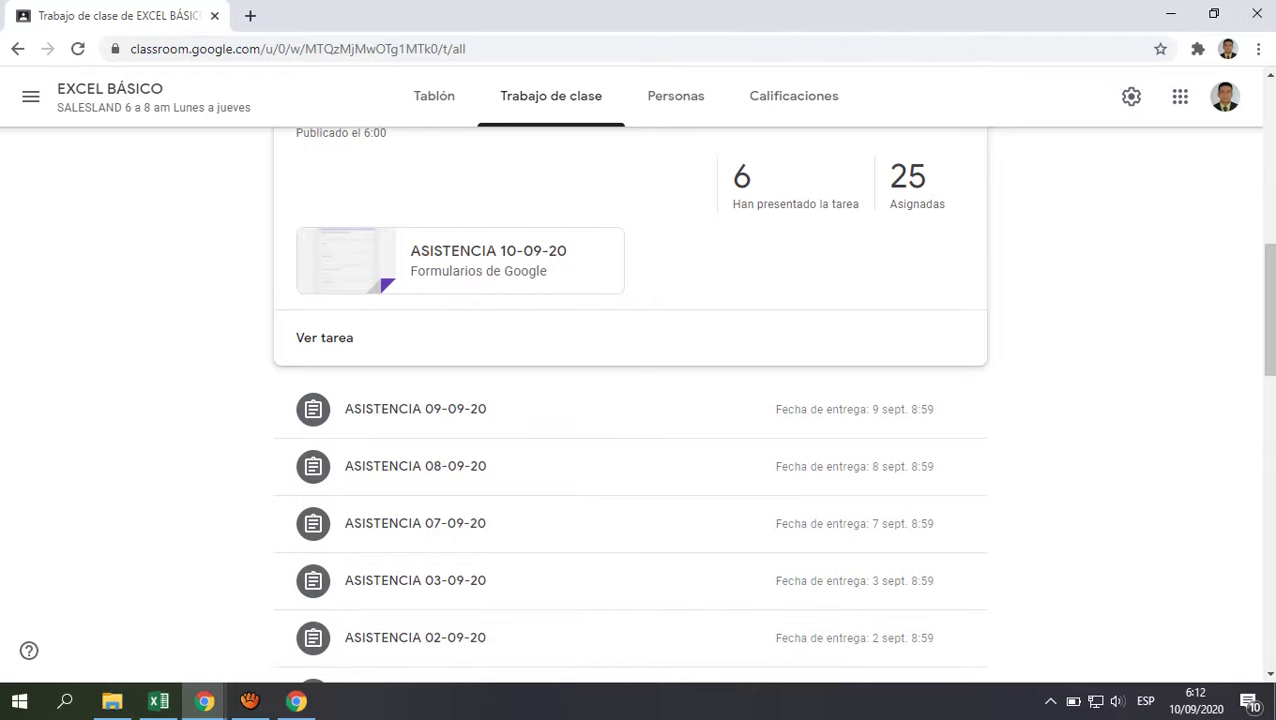
scroll(630, 400, "down", 3)
scroll(630, 400, "up", 4)
scroll(630, 400, "down", 3)
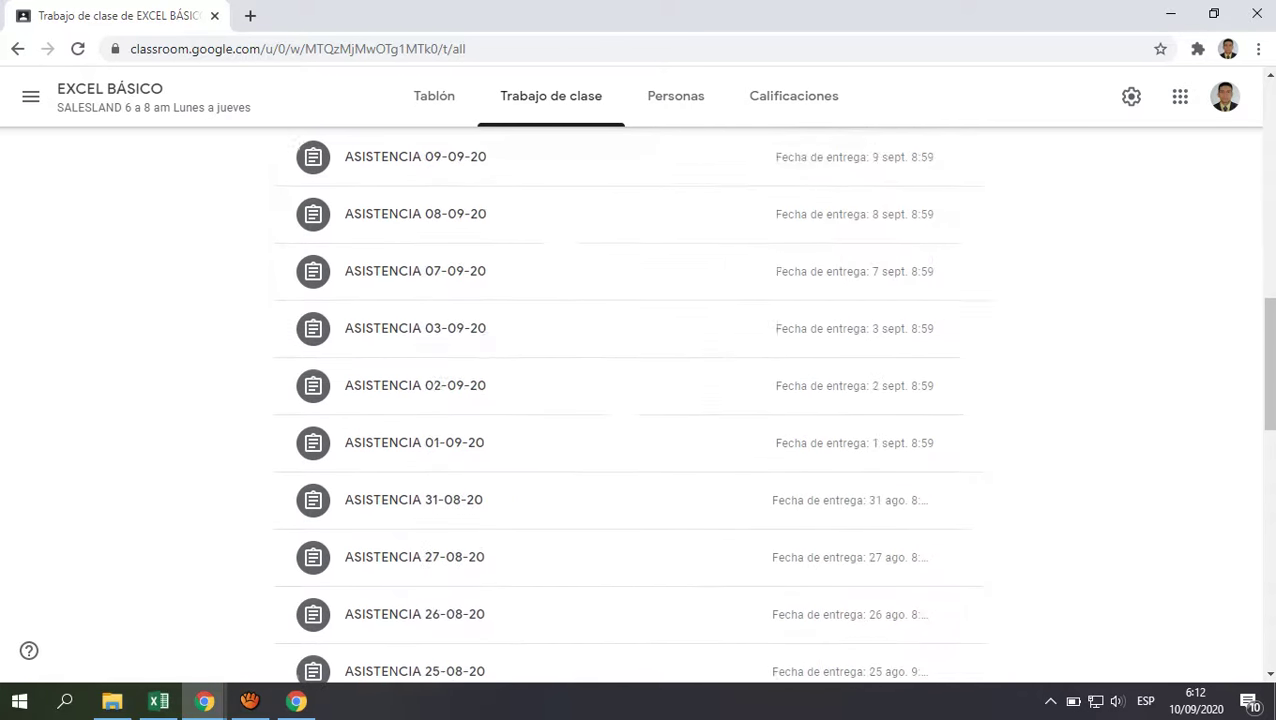
scroll(630, 400, "down", 2)
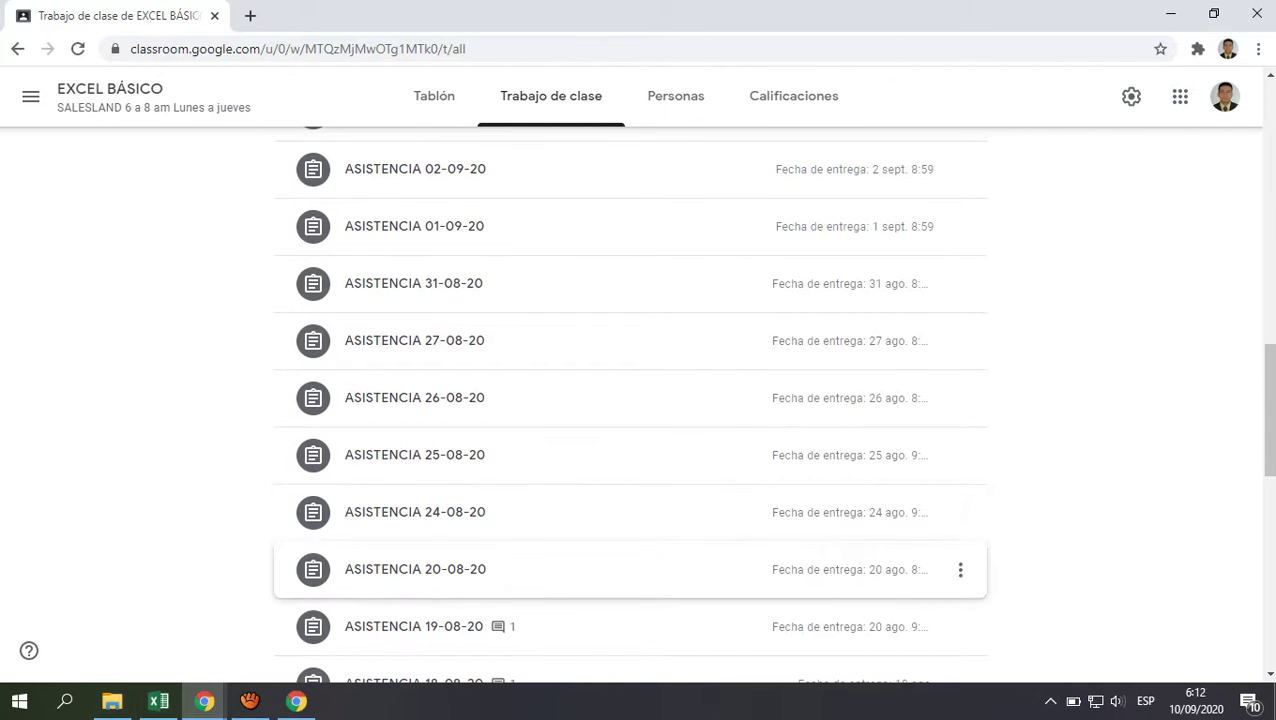
scroll(955, 570, "up", 2)
scroll(630, 400, "up", 4)
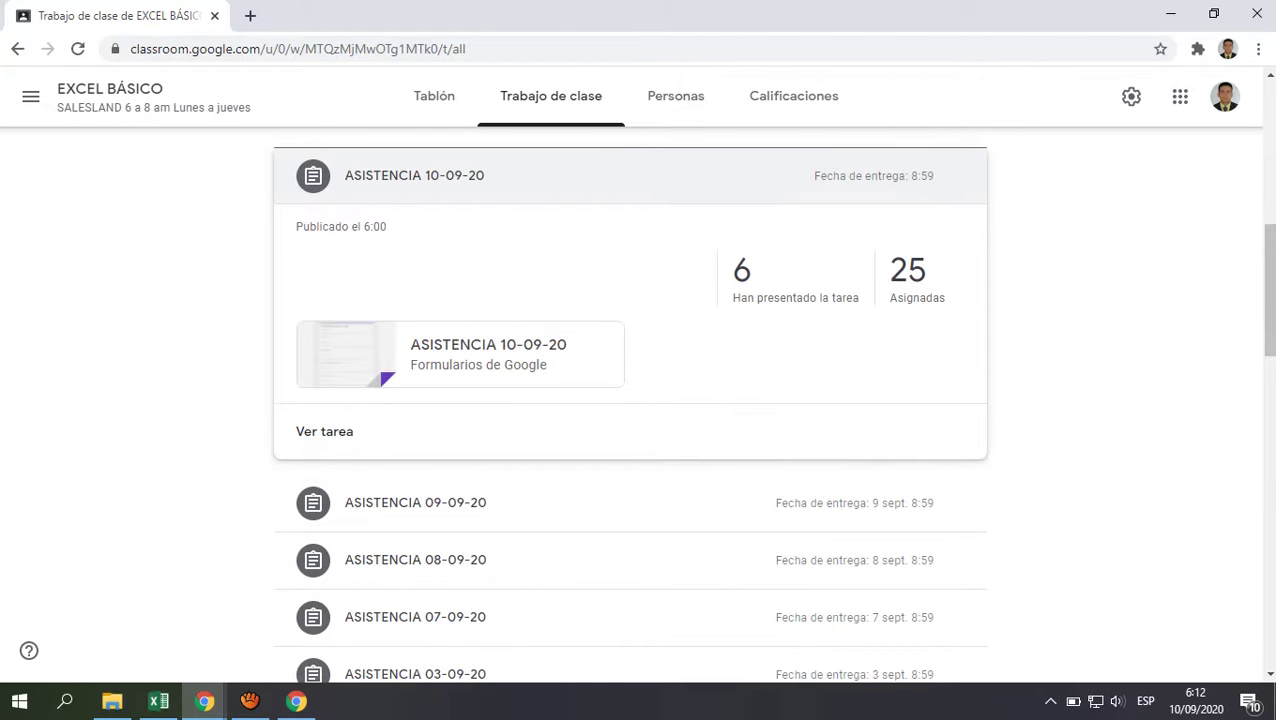
scroll(630, 400, "down", 2)
scroll(630, 400, "down", 2)
scroll(630, 400, "down", 1)
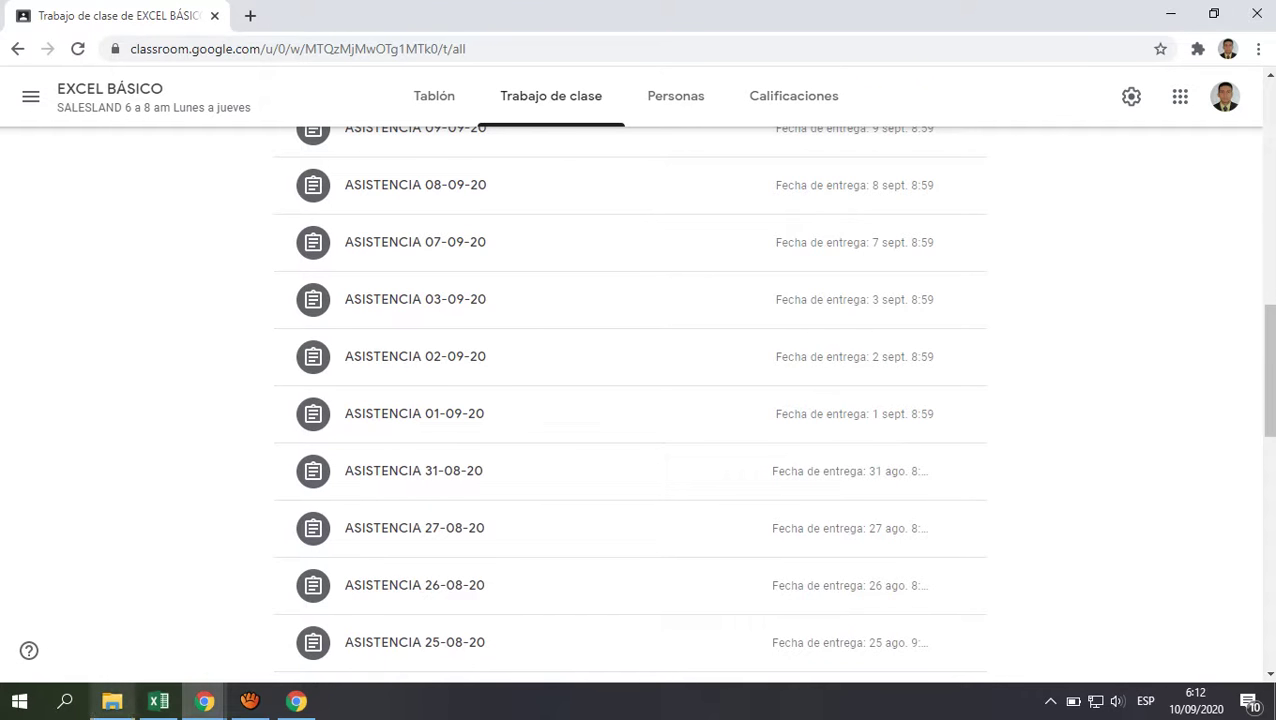
mouse_move(112, 701)
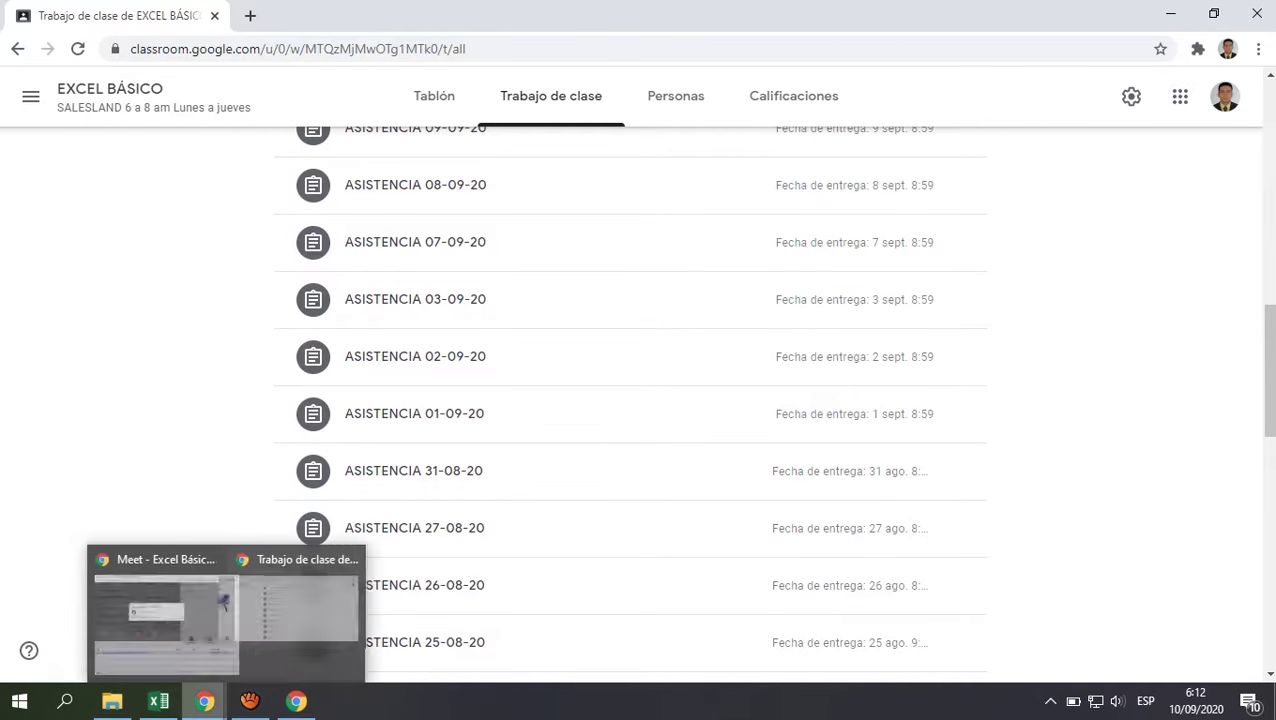
scroll(630, 400, "down", 3)
Expand 1A REFLEXIÓN INICIAL and view its student responses: 27 submitted, 4 assigned.
scroll(630, 400, "down", 2)
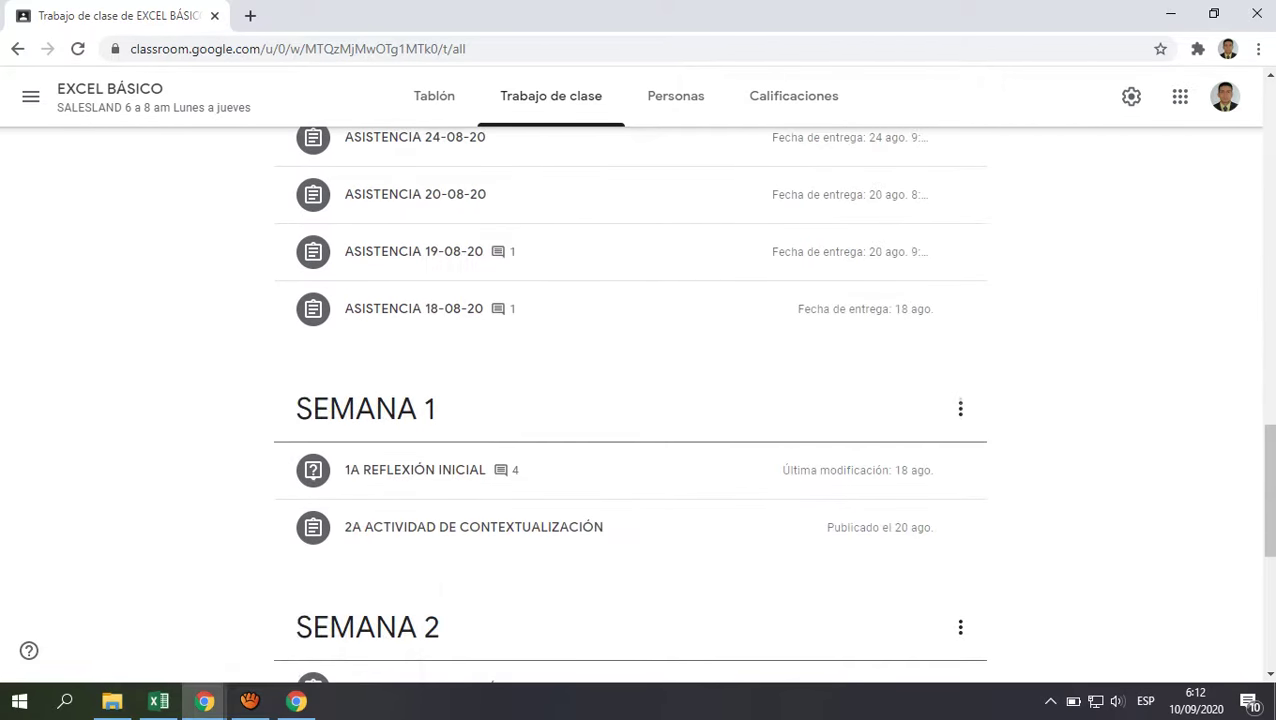
scroll(630, 400, "down", 1)
scroll(630, 400, "down", 1)
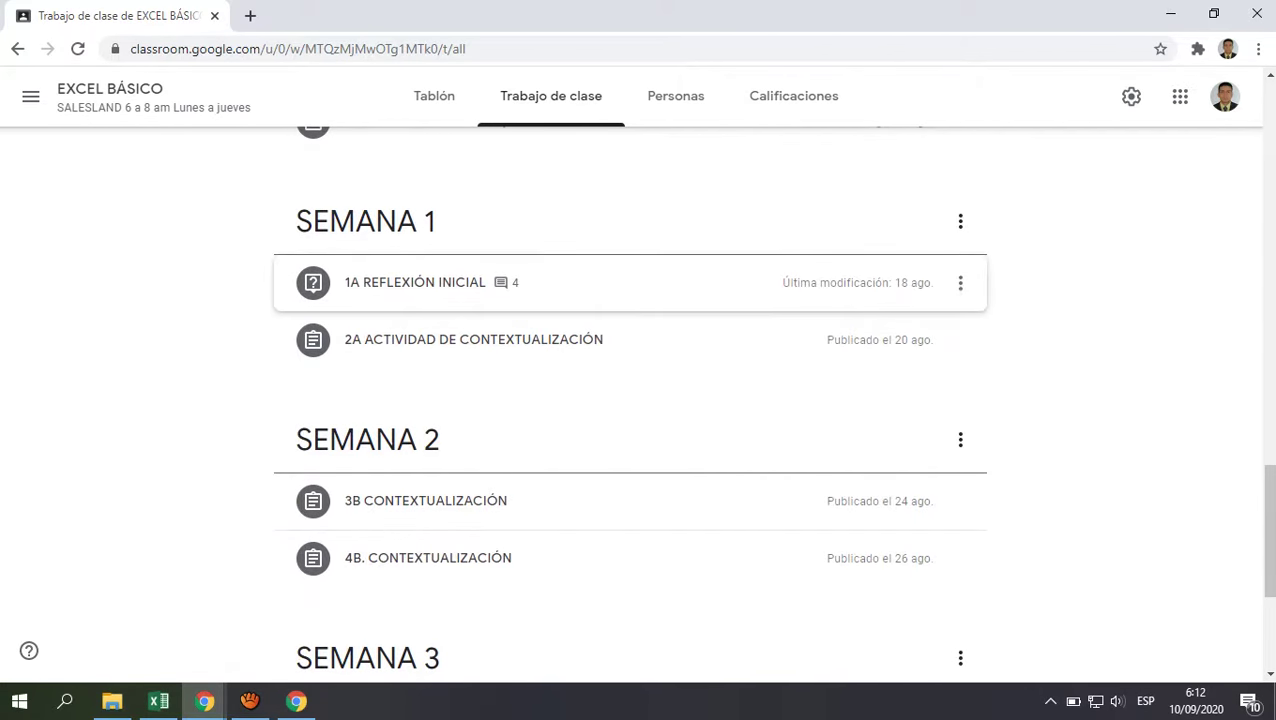
left_click(630, 282)
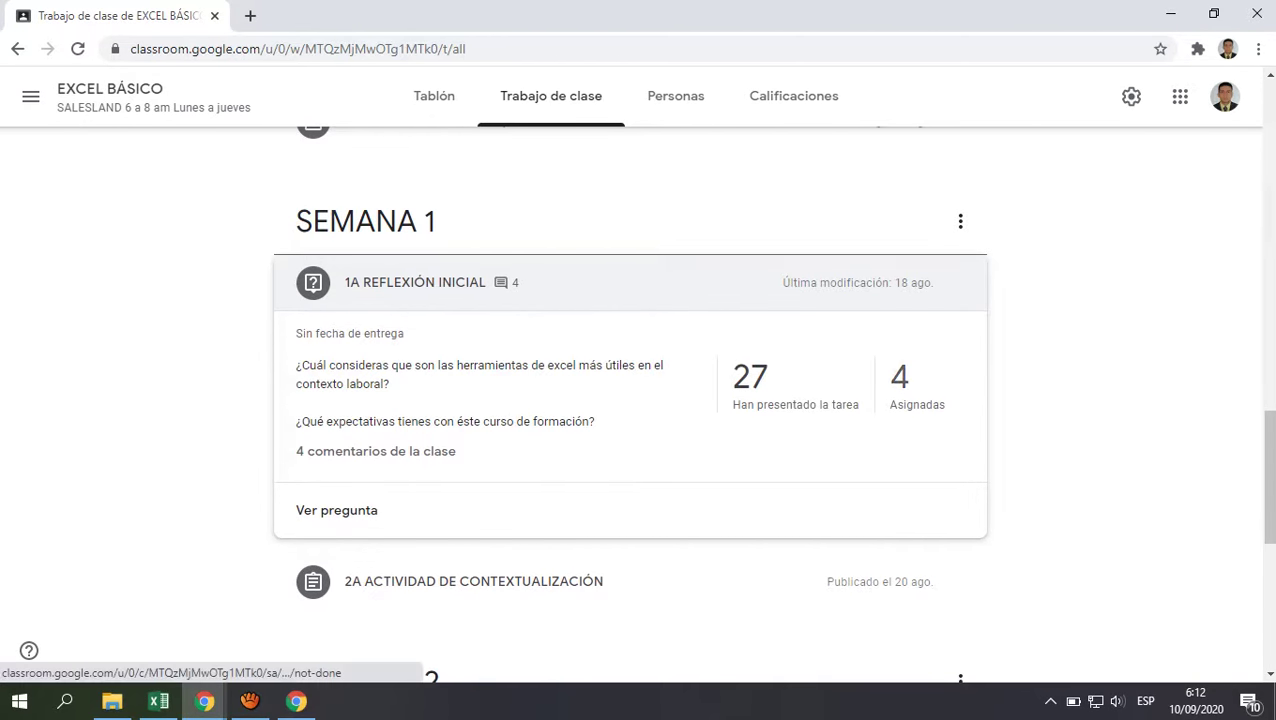
left_click(905, 385)
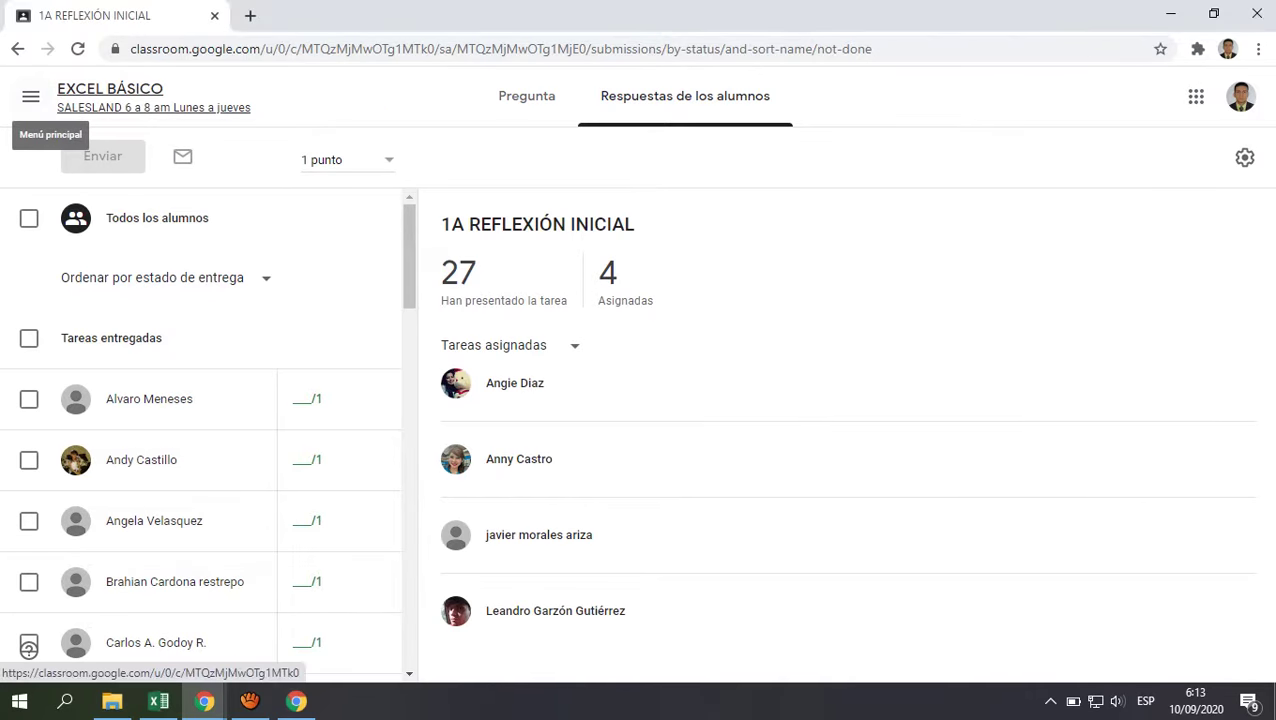
Return to the EXCEL BÁSICO stream and open its Calificaciones gradebook.
left_click(110, 95)
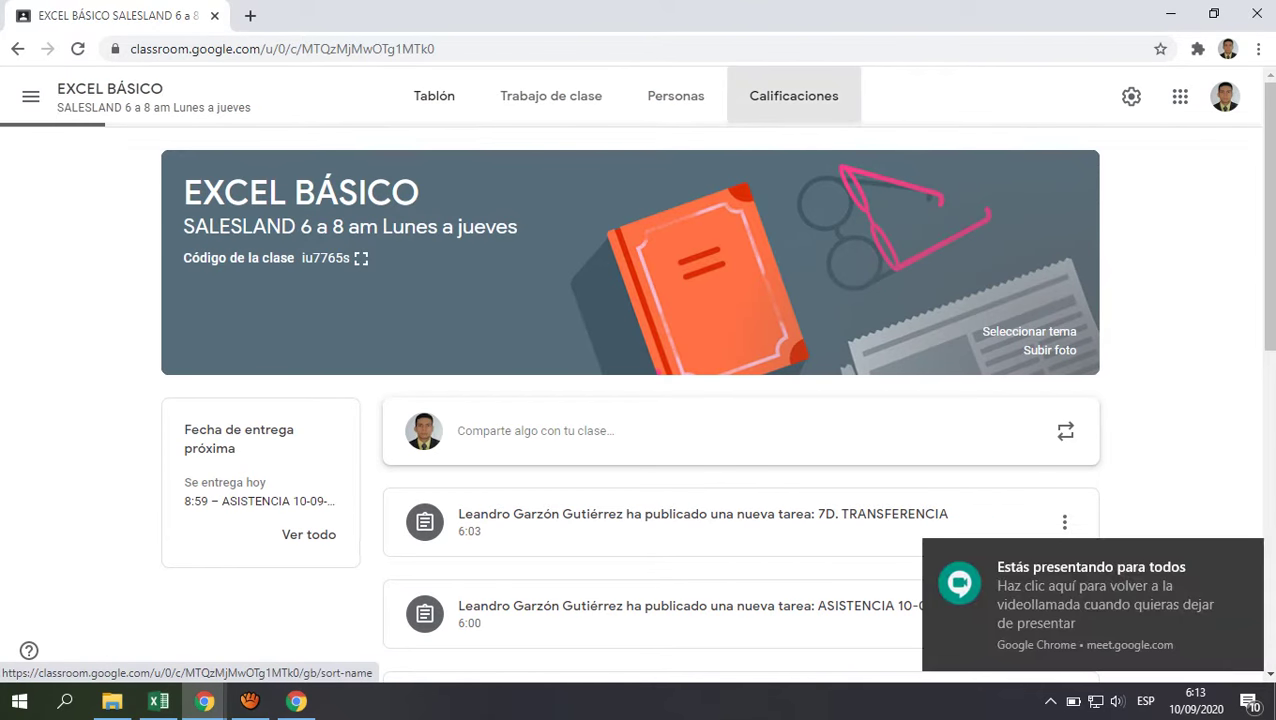
left_click(794, 95)
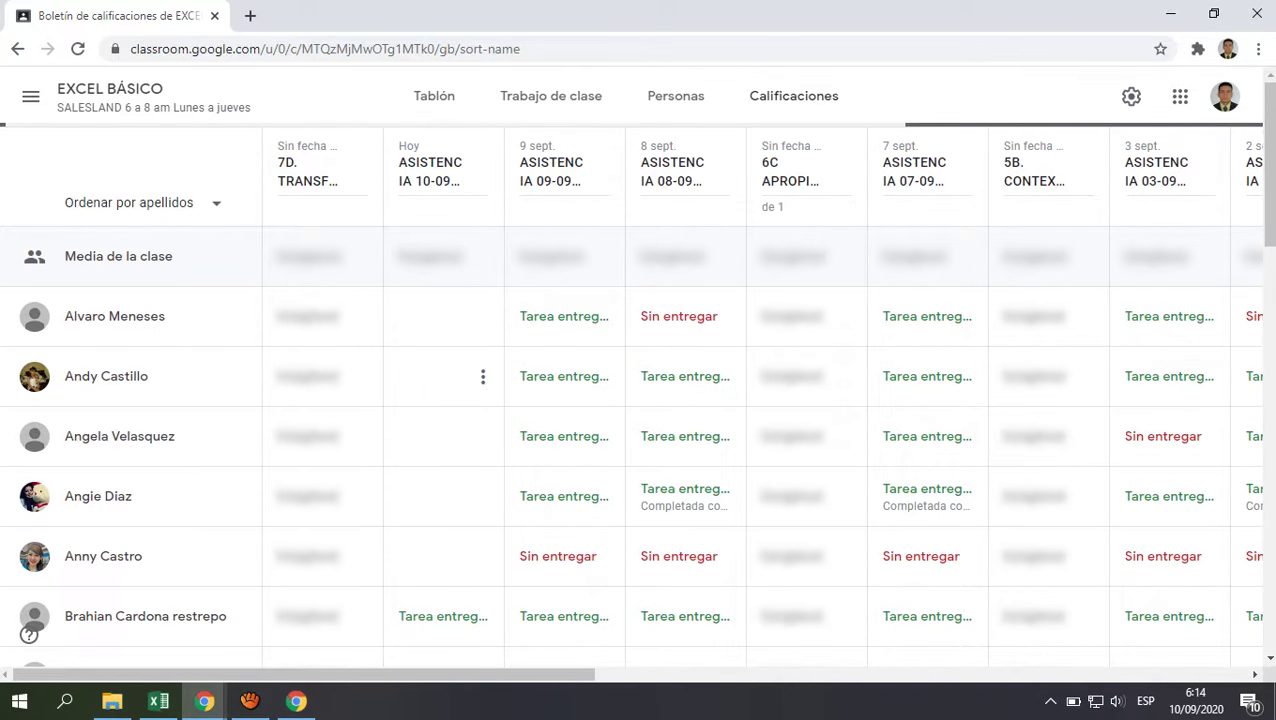
scroll(440, 376, "down", 1)
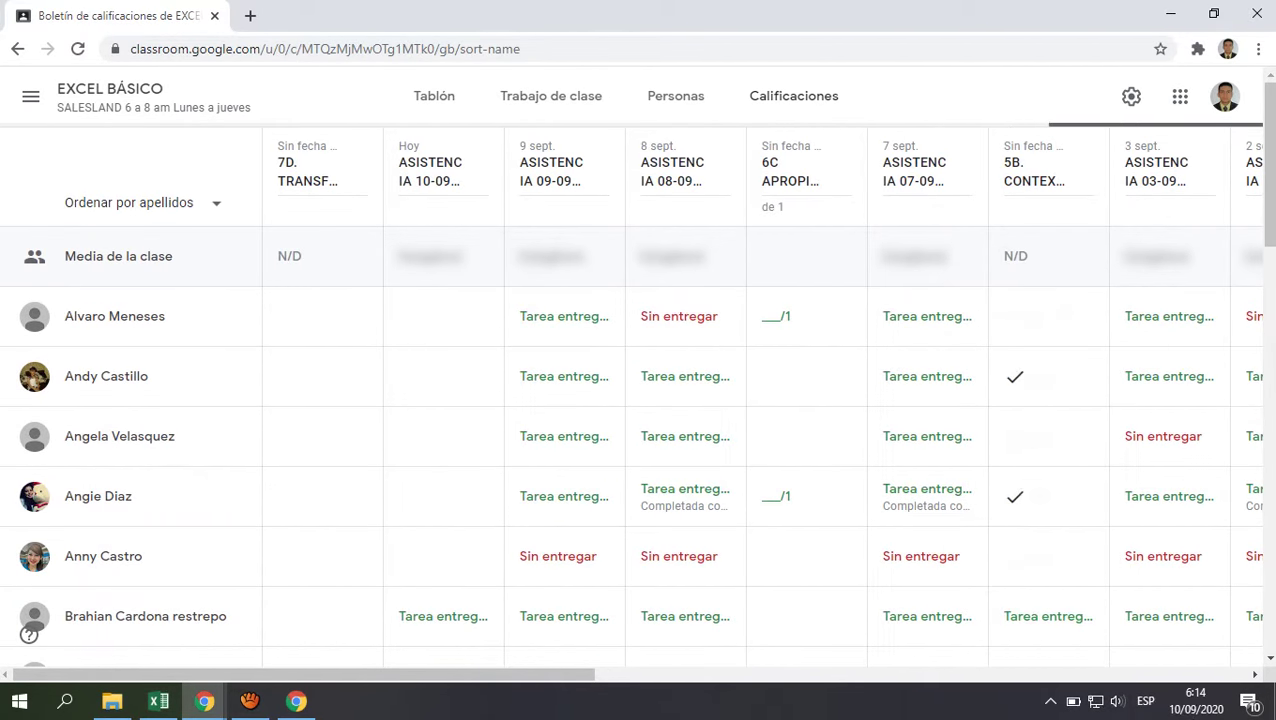
scroll(440, 496, "down", 1)
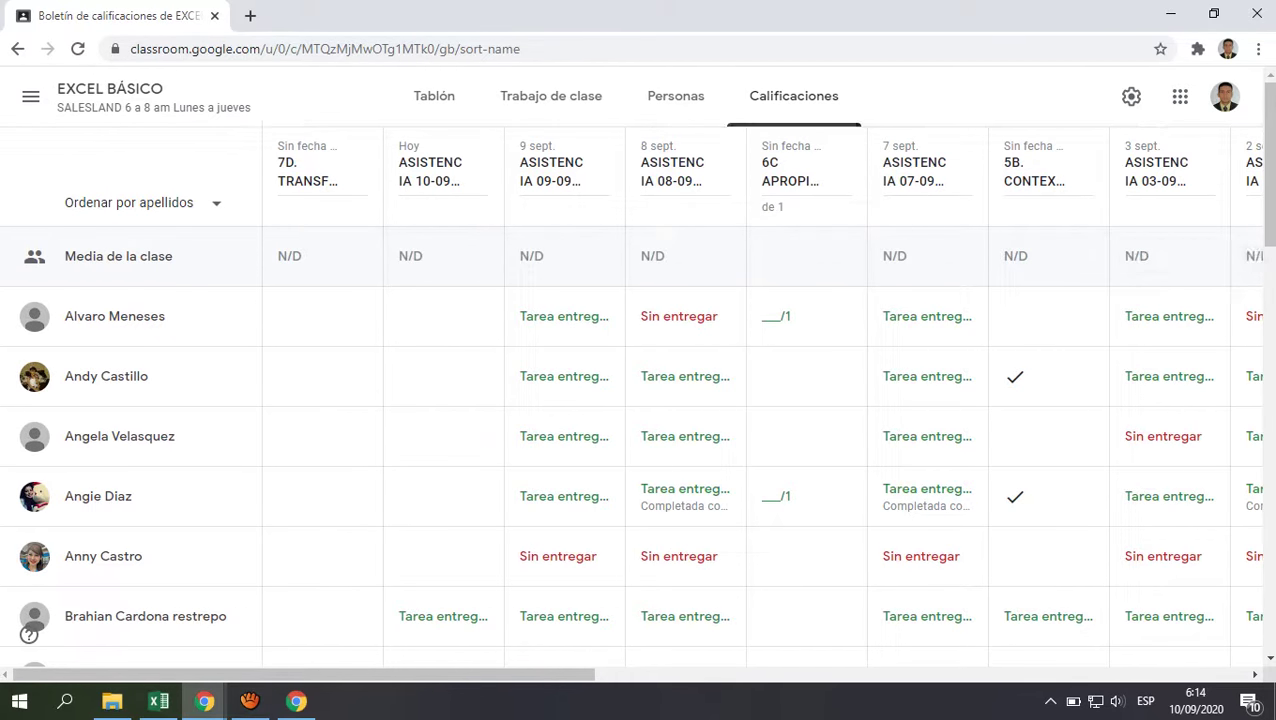
scroll(636, 400, "right", 1)
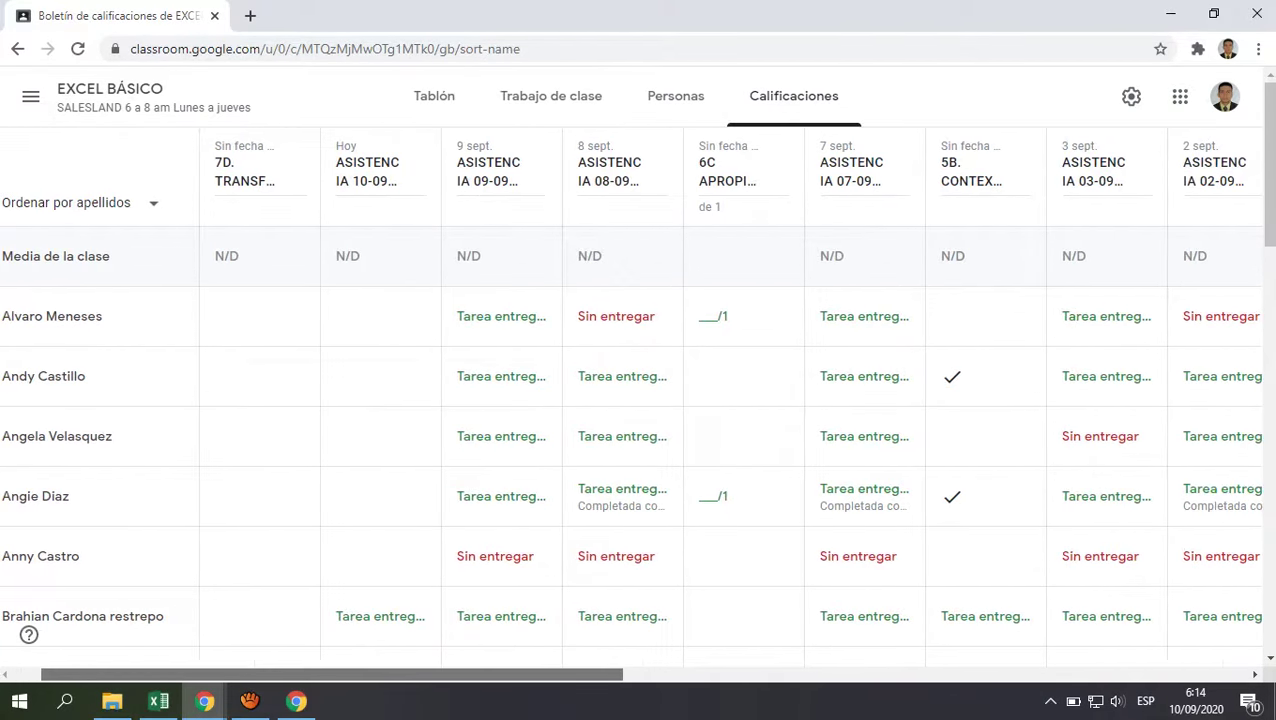
Zoom the gradebook from 100% down to 75% and scroll right across the assignment columns.
left_click(1258, 48)
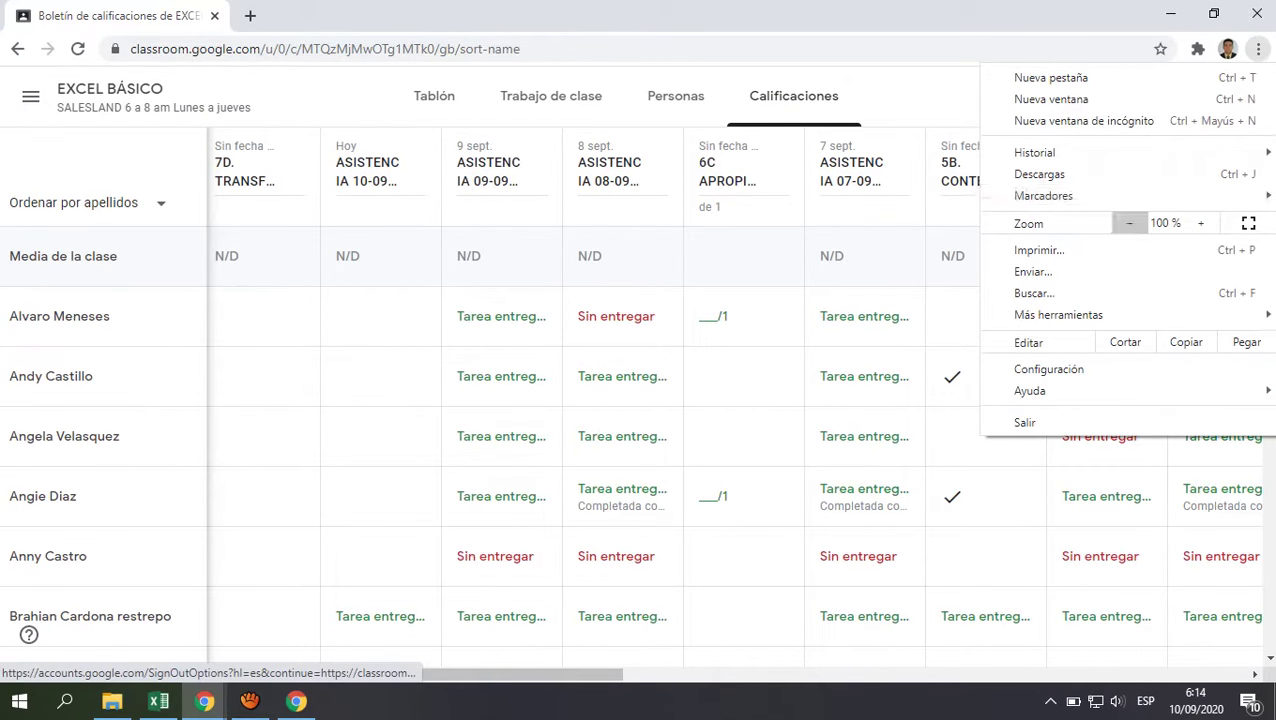
left_click(1129, 223)
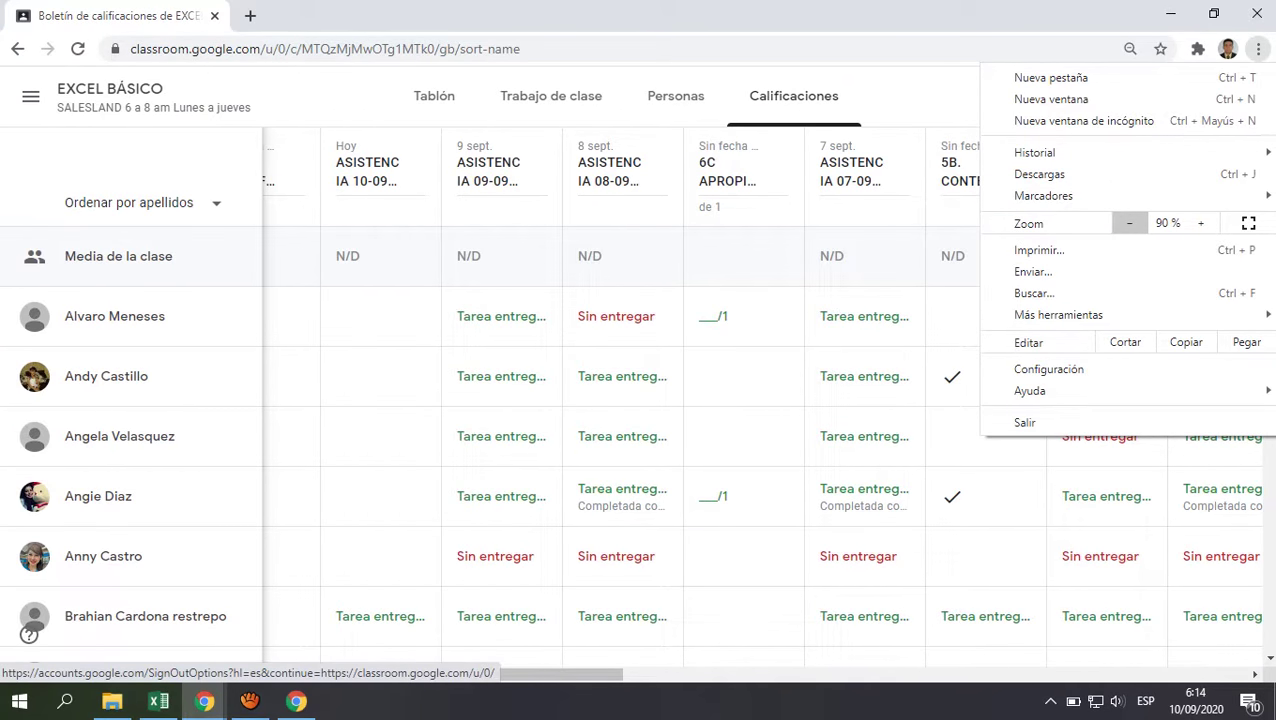
left_click(1129, 223)
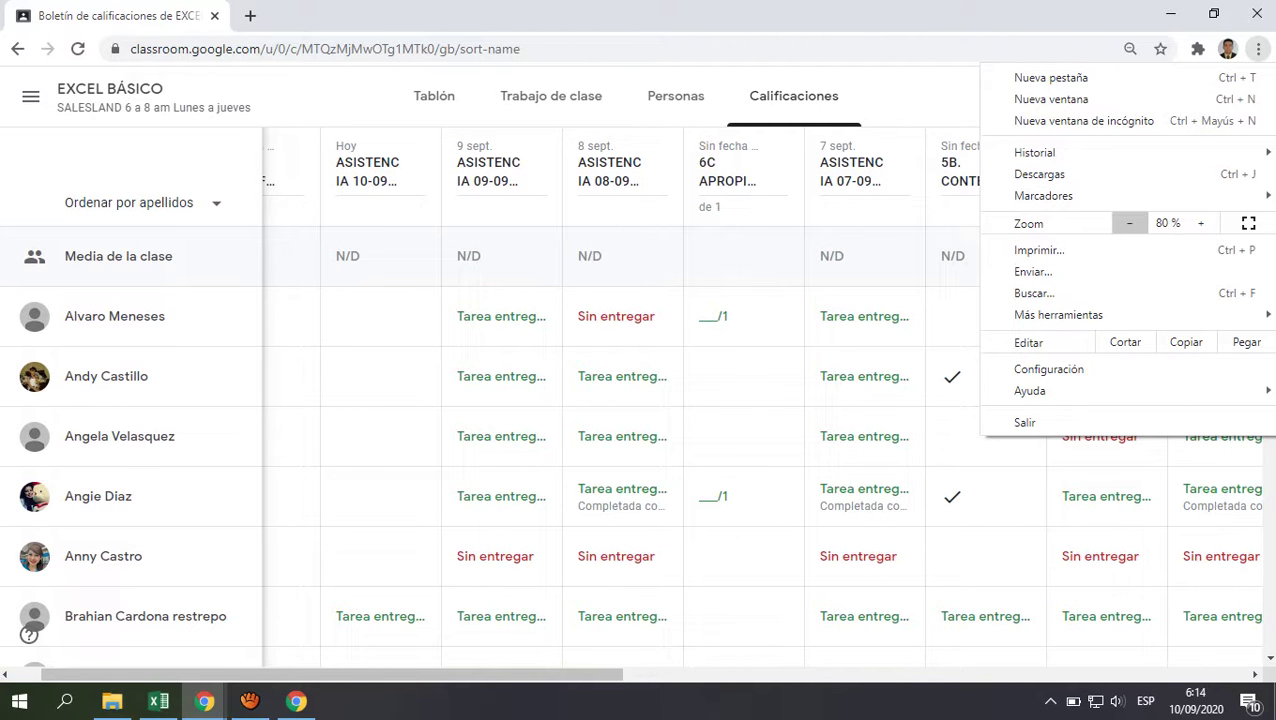
left_click(1129, 223)
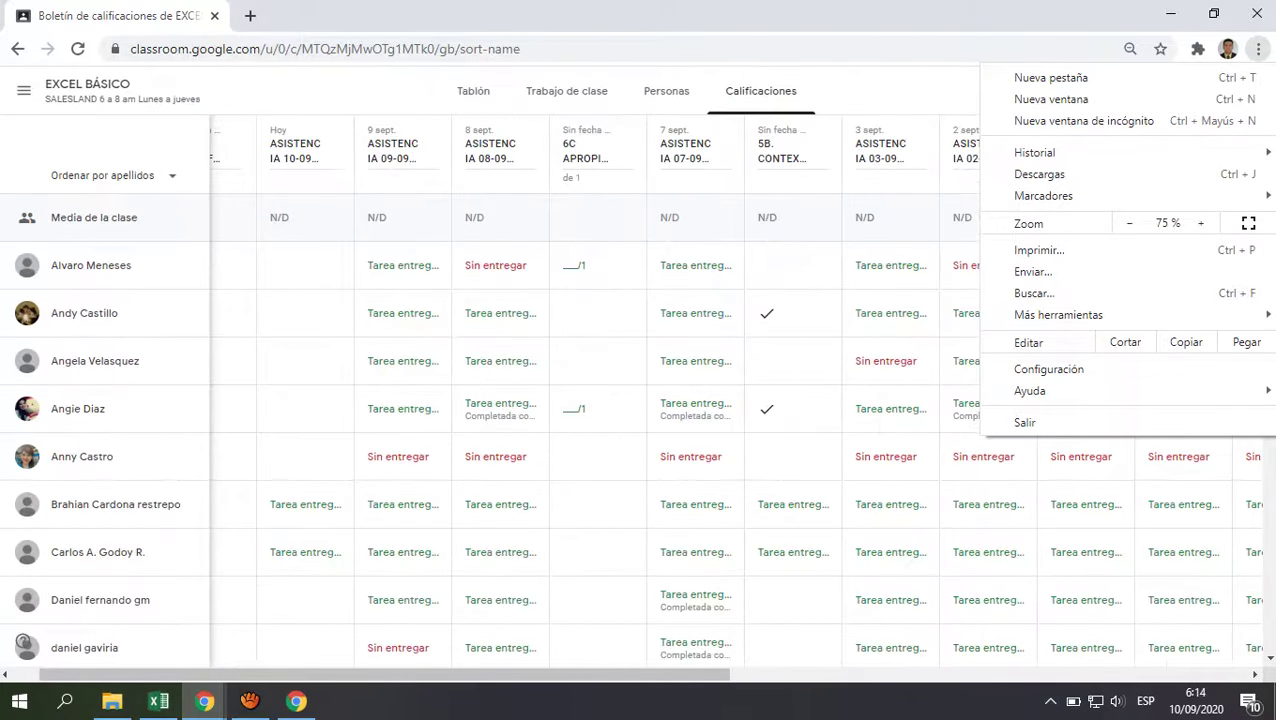
key("Escape")
scroll(638, 400, "right", 3)
scroll(638, 400, "right", 3)
scroll(638, 400, "right", 4)
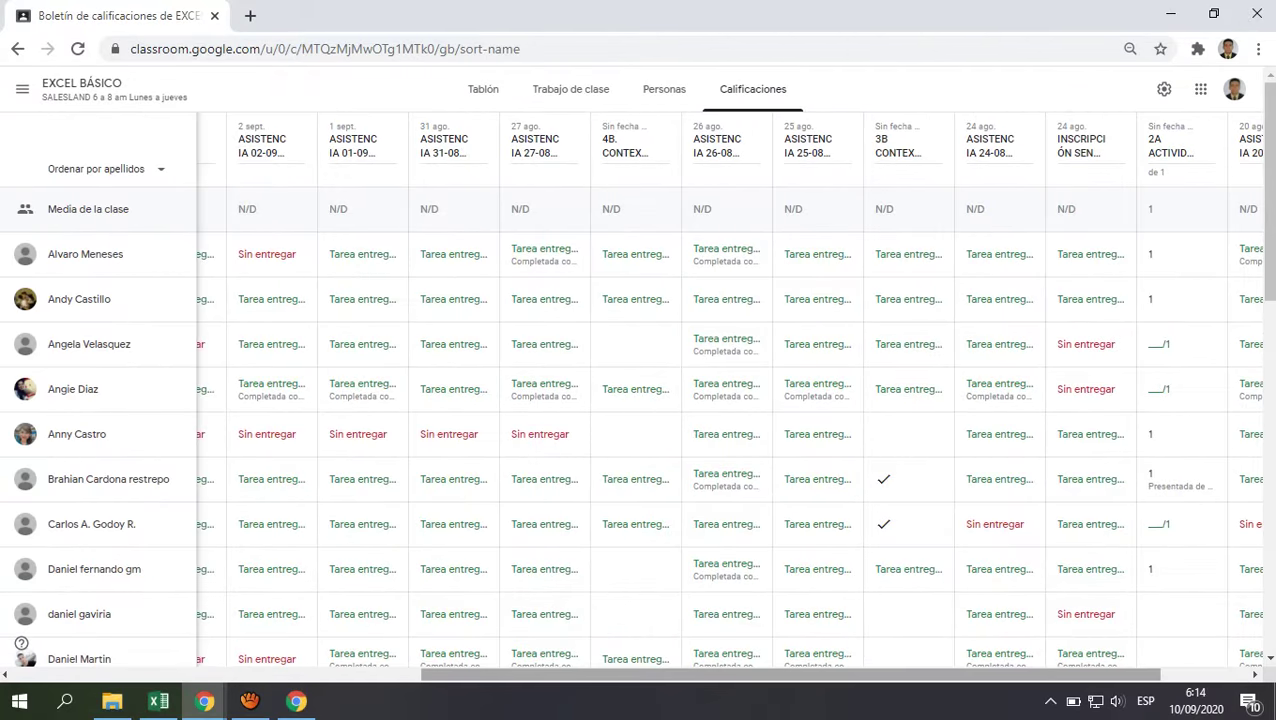
scroll(638, 400, "right", 3)
scroll(638, 400, "right", 3)
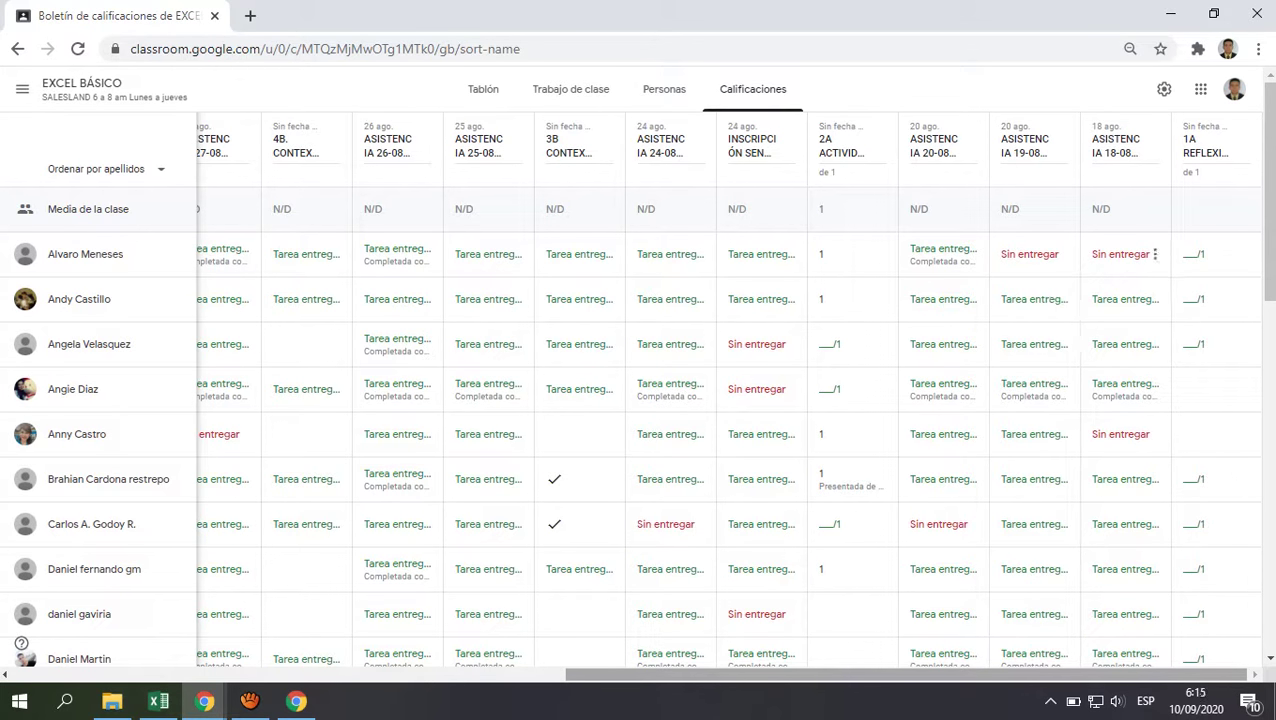
scroll(640, 400, "left", 3)
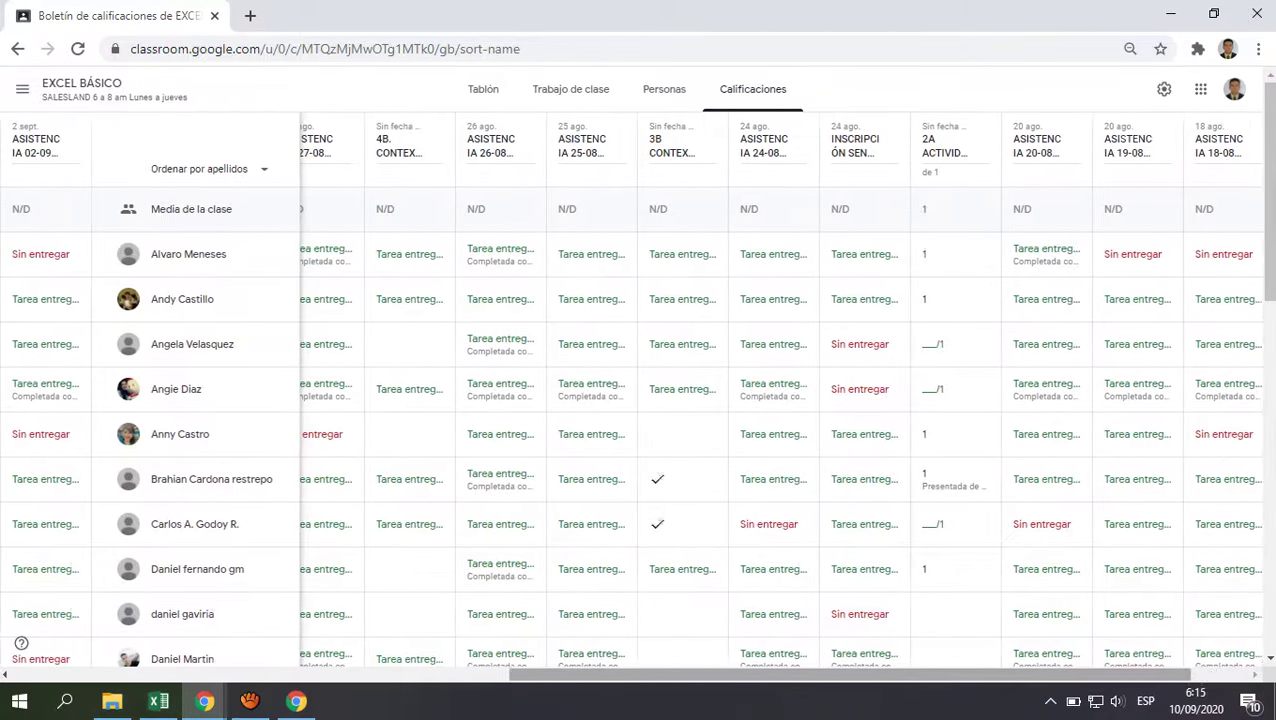
scroll(640, 400, "left", 1)
scroll(640, 400, "left", 1)
scroll(640, 400, "left", 1)
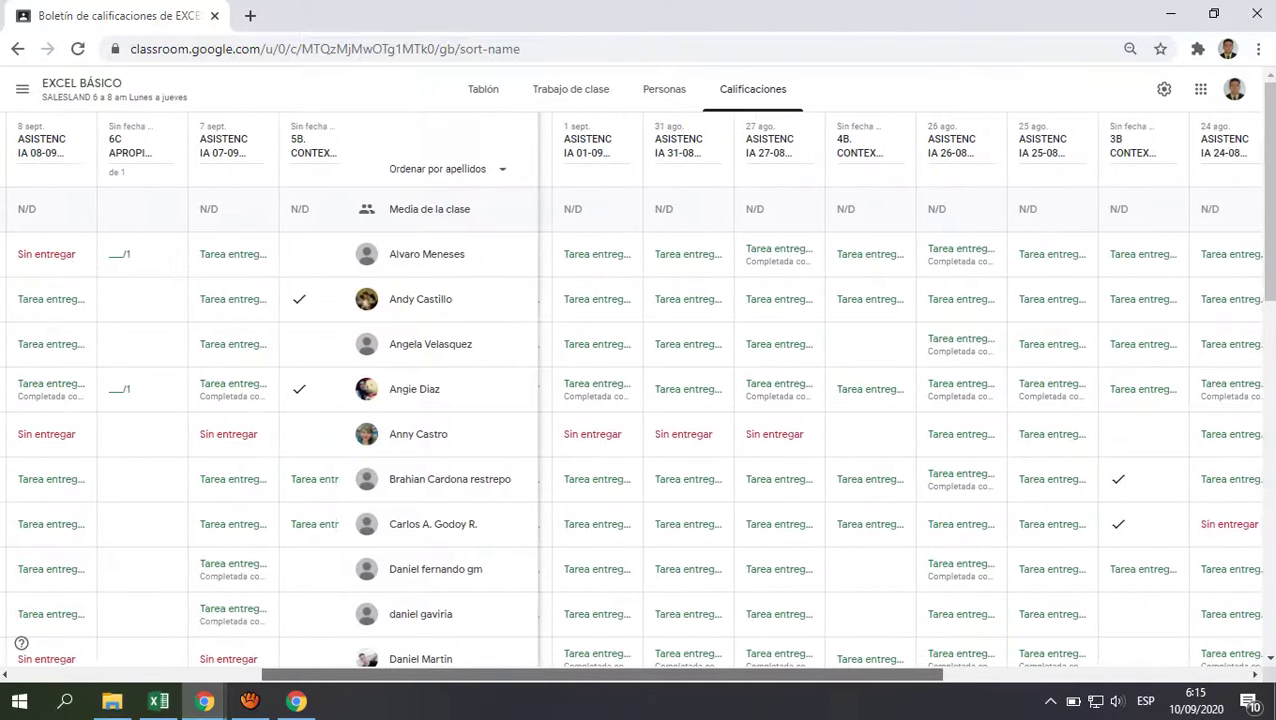
scroll(640, 400, "left", 1)
scroll(640, 400, "left", 2)
scroll(640, 400, "left", 2)
scroll(640, 400, "left", 2)
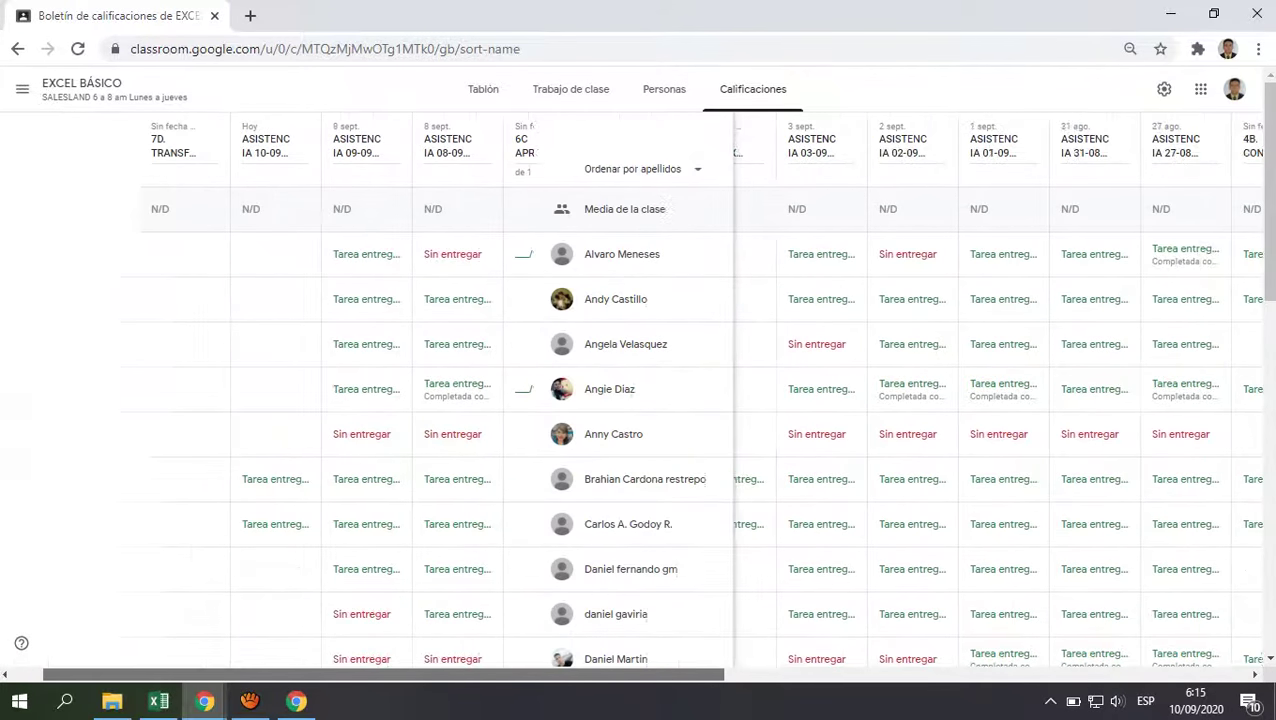
scroll(640, 400, "left", 2)
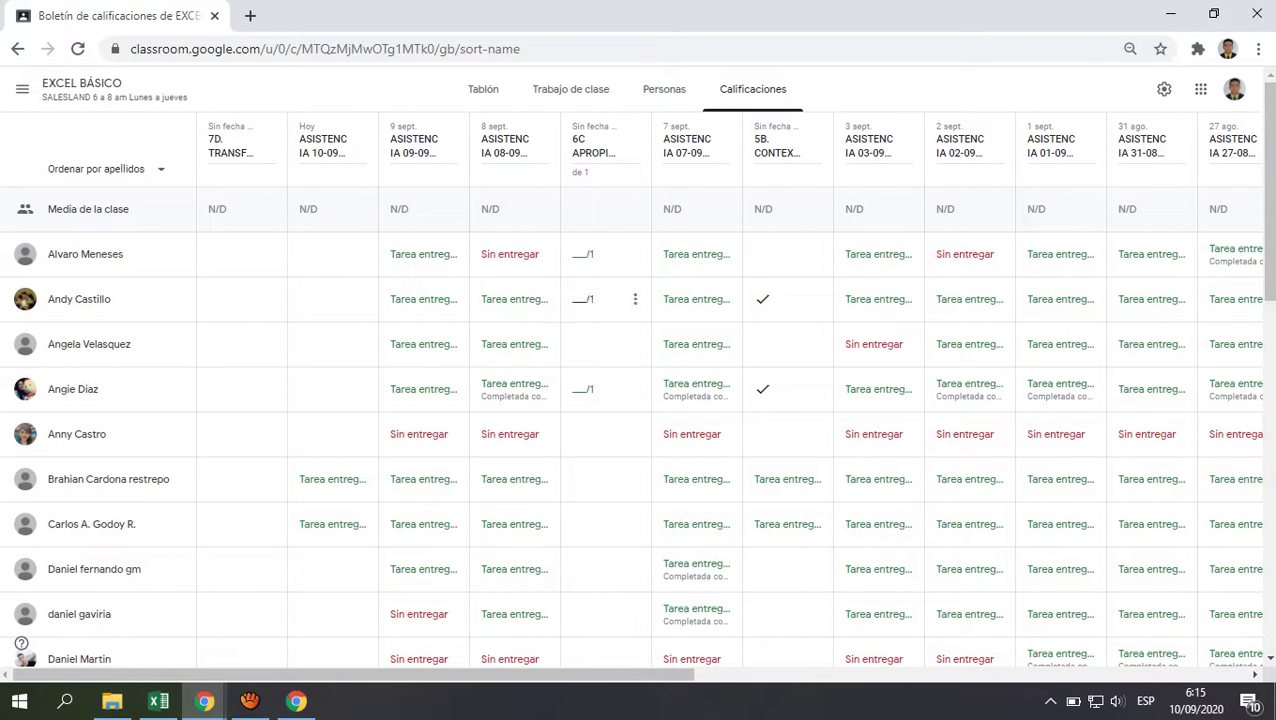
mouse_move(690, 673)
left_mouse_down()
mouse_move(1244, 673)
mouse_move(678, 673)
left_mouse_up()
scroll(640, 400, "right", 3)
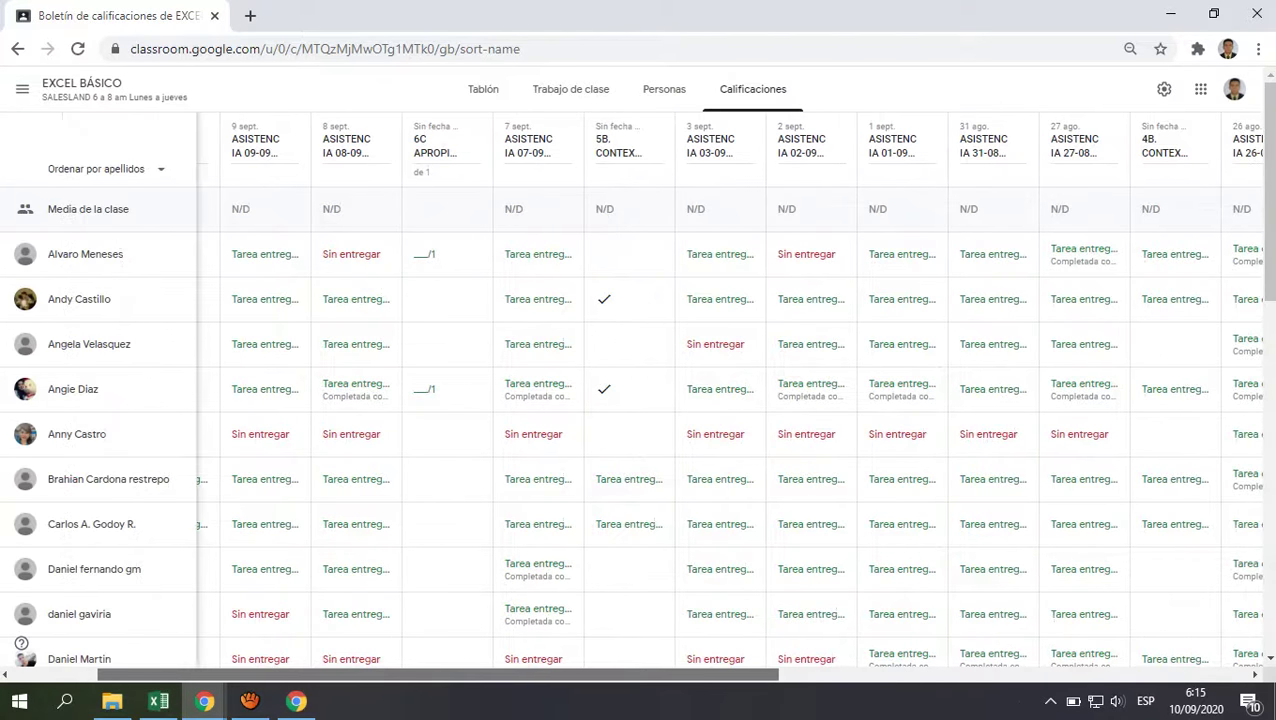
scroll(640, 400, "right", 10)
scroll(640, 400, "right", 4)
scroll(640, 400, "right", 3)
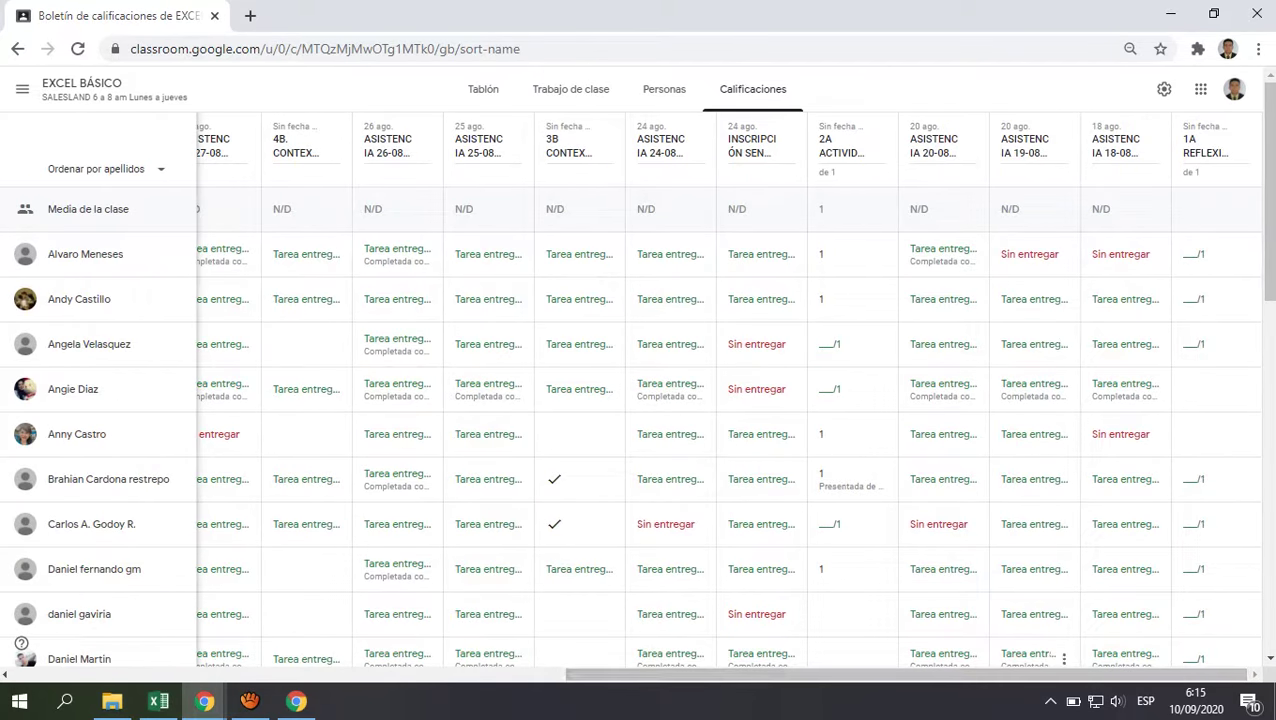
scroll(640, 400, "left", 10)
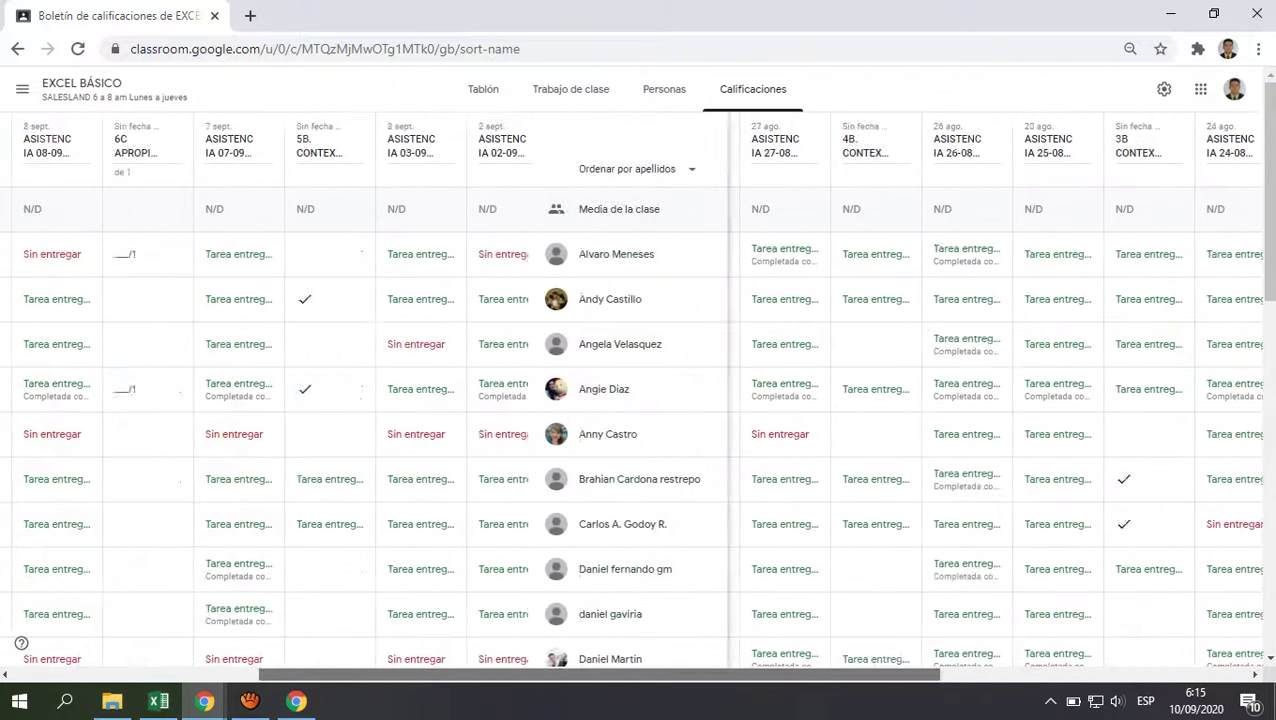
scroll(640, 400, "left", 10)
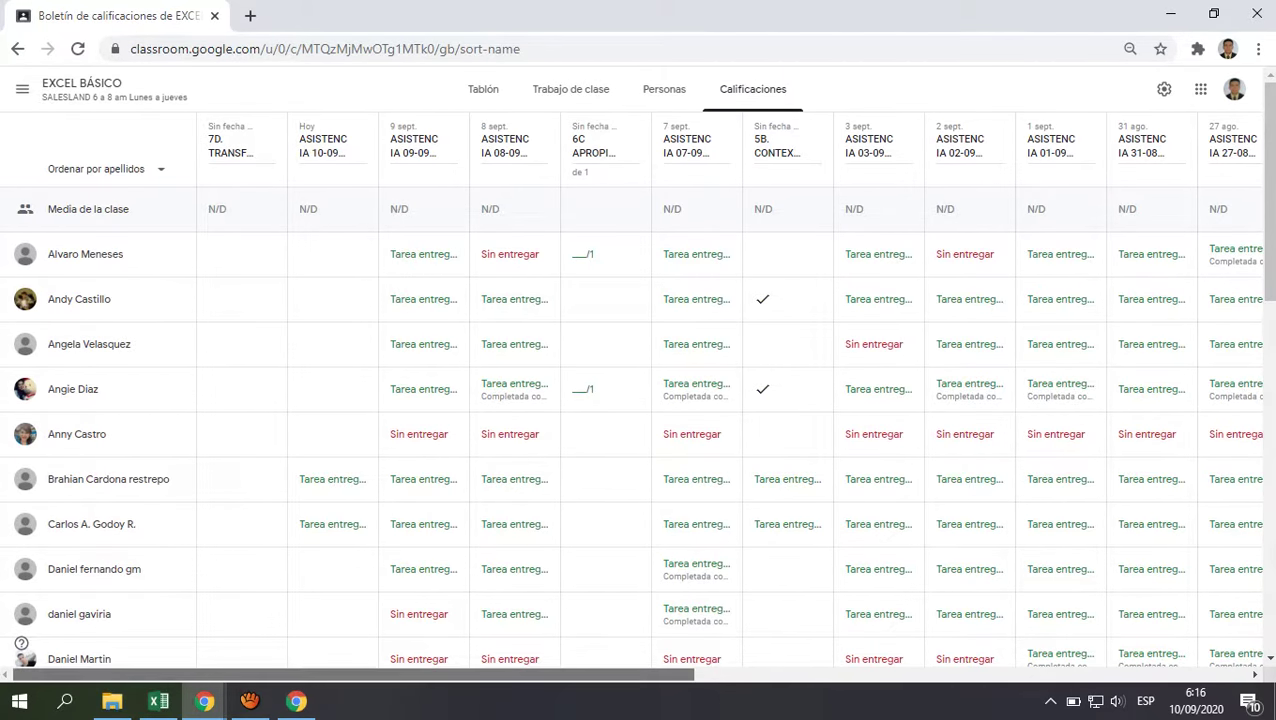
scroll(400, 674, "right", 2)
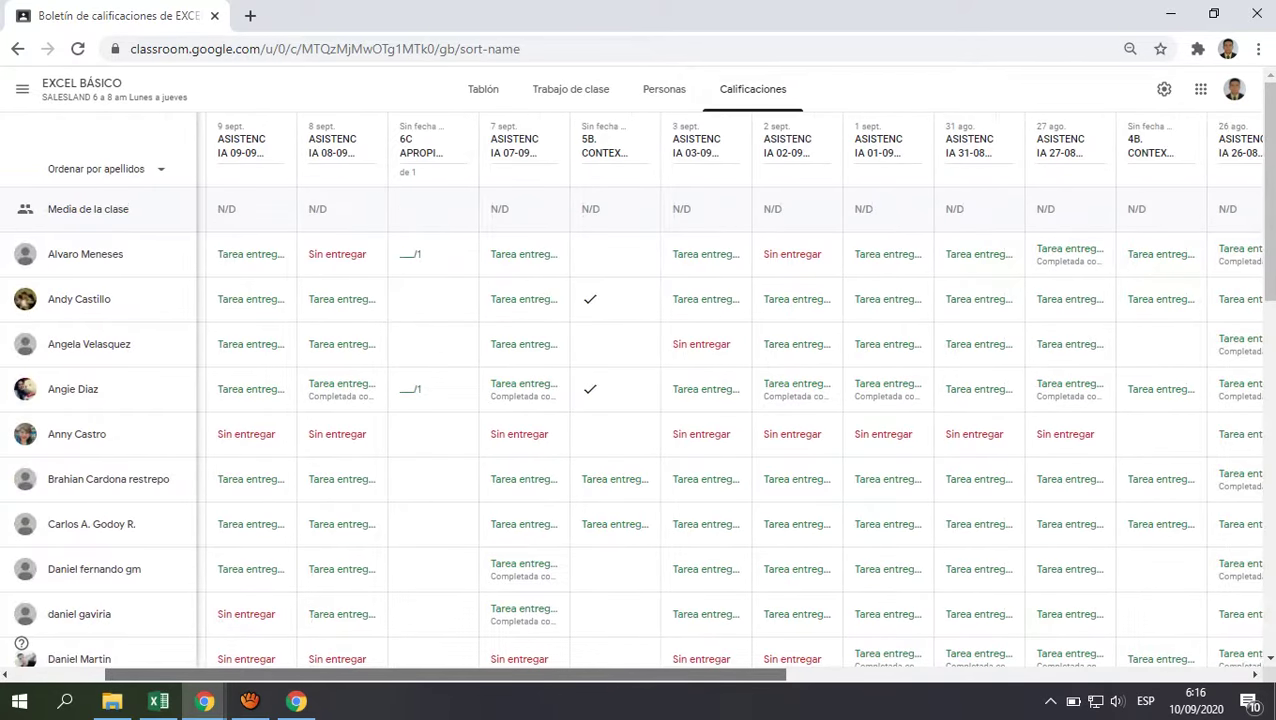
scroll(400, 674, "right", 2)
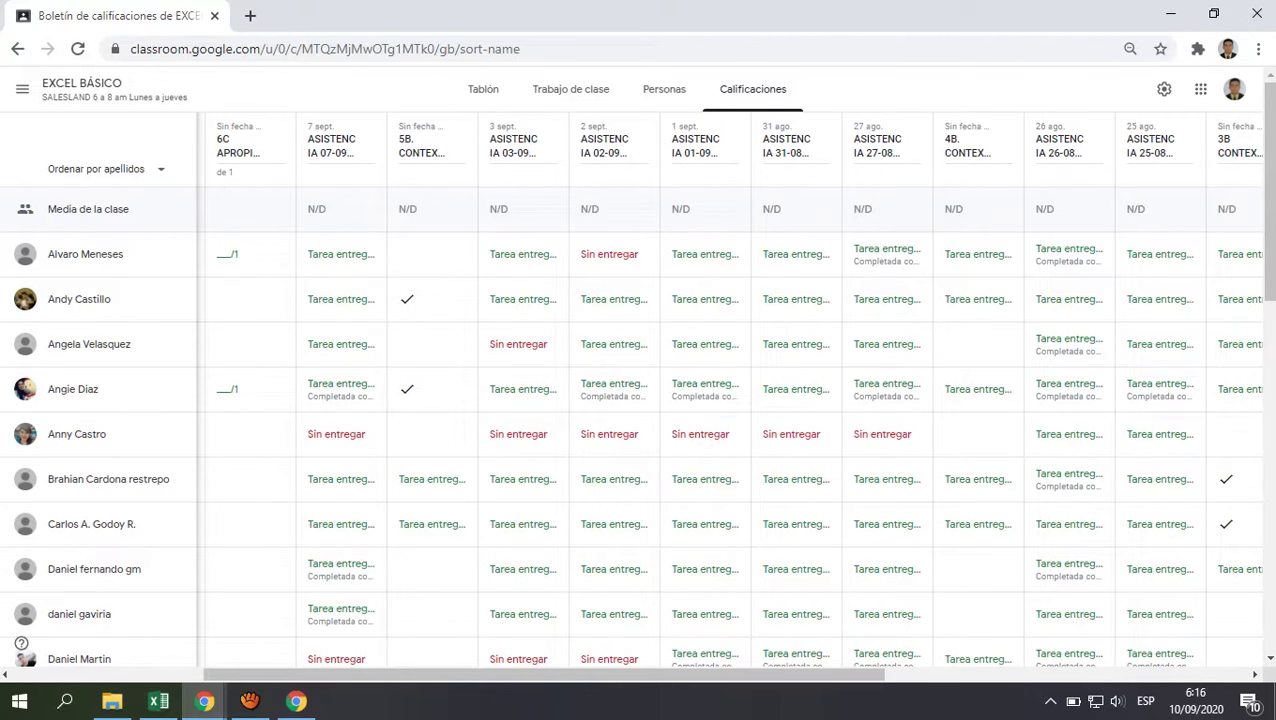
scroll(275, 655, "left", 4)
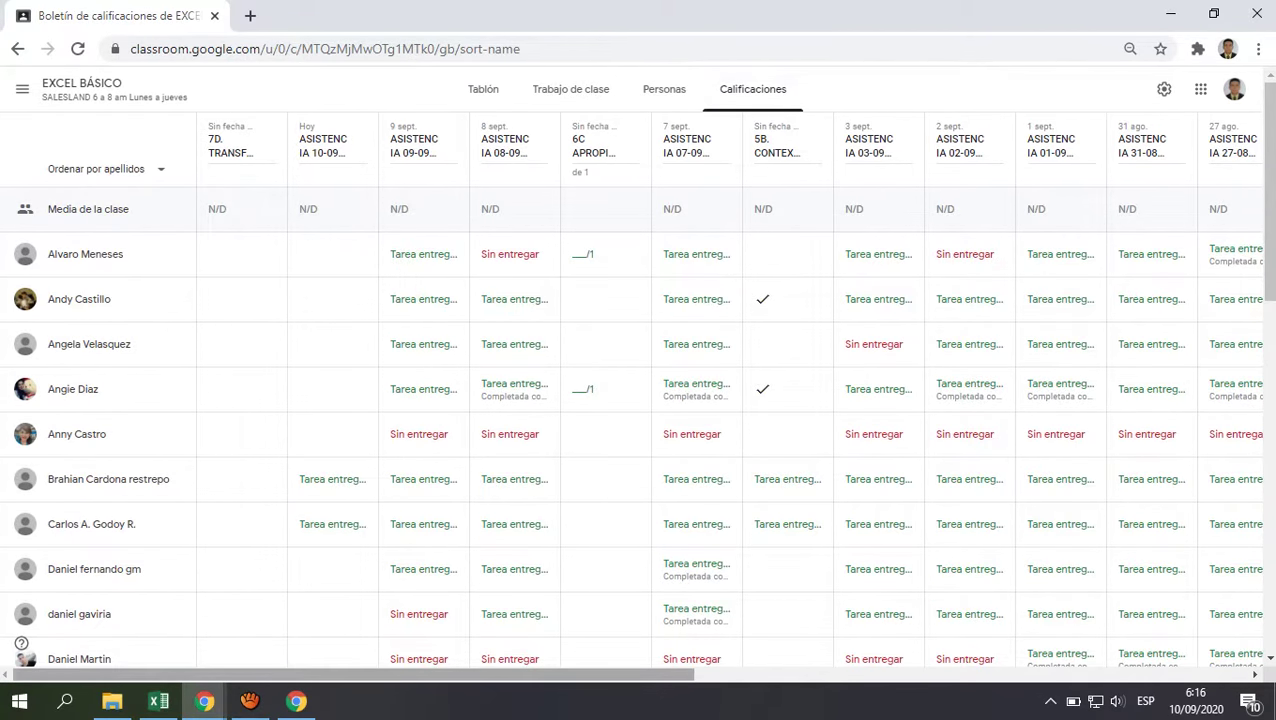
left_click_drag(350, 675, 725, 675)
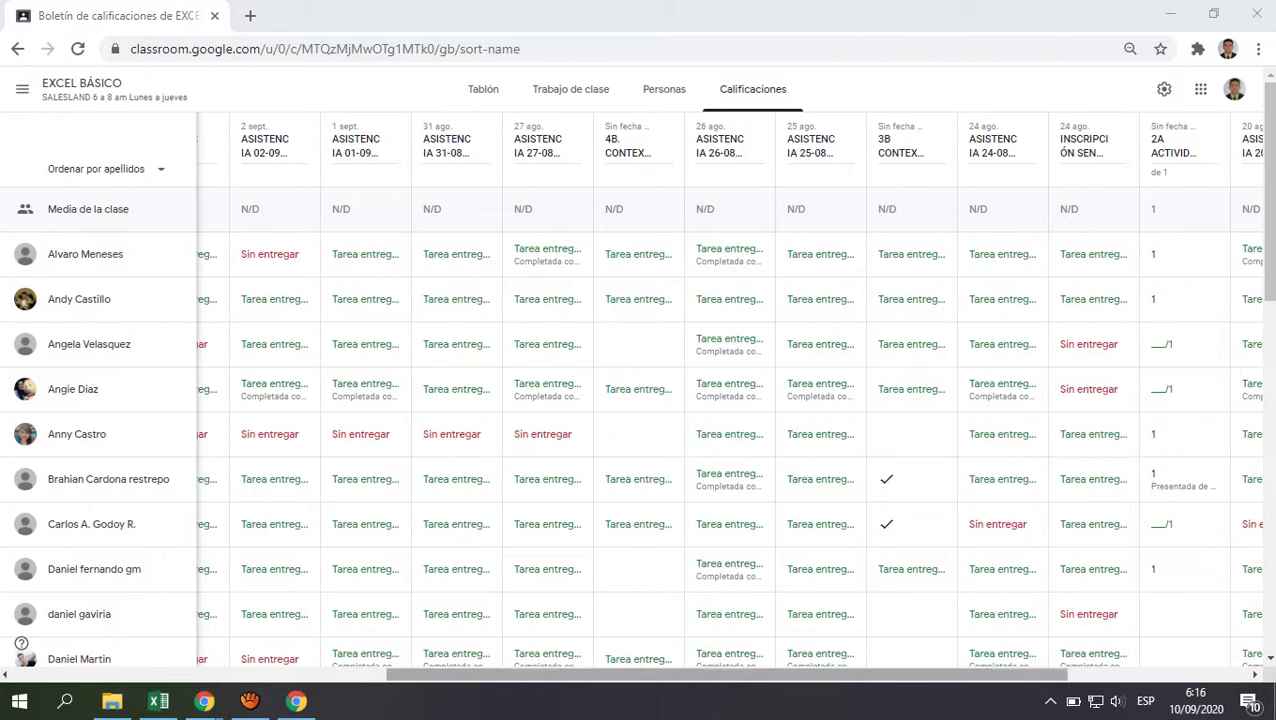
scroll(570, 657, "left", 1)
left_click_drag(570, 675, 64, 690)
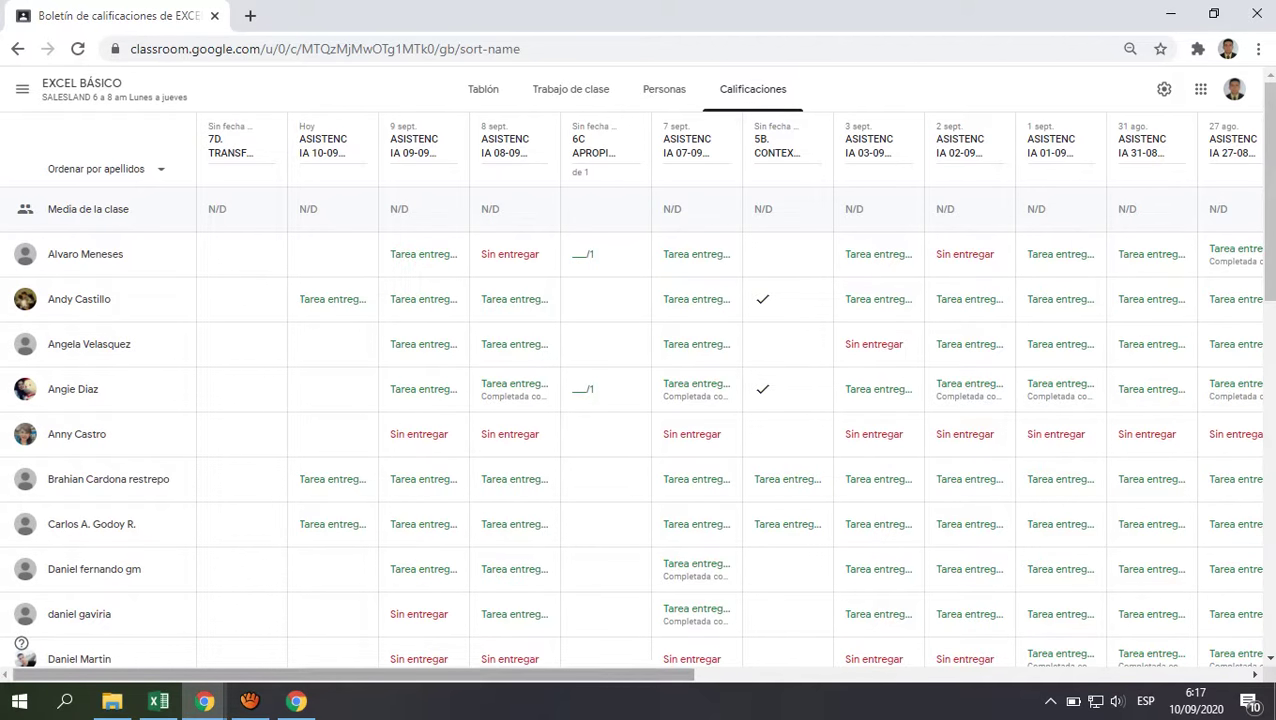
left_click_drag(600, 673, 1154, 673)
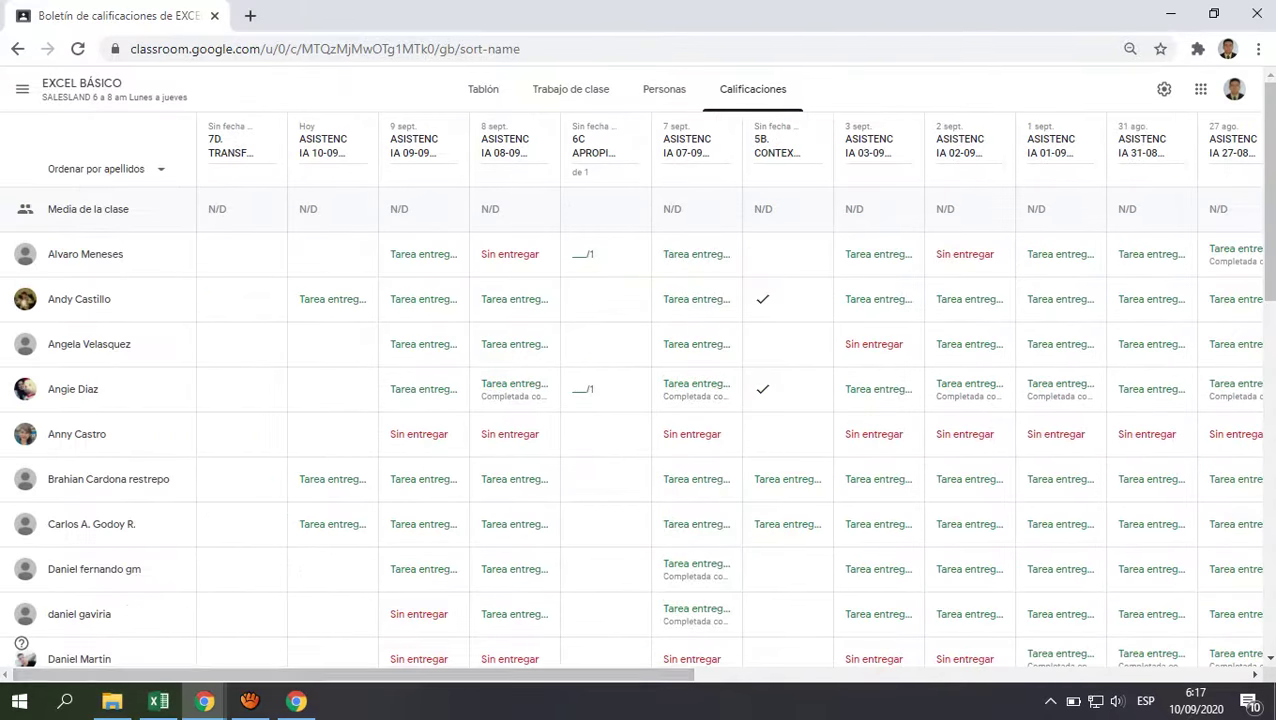
scroll(340, 612, "down", 1)
scroll(355, 610, "up", 1)
left_click_drag(455, 675, 893, 675)
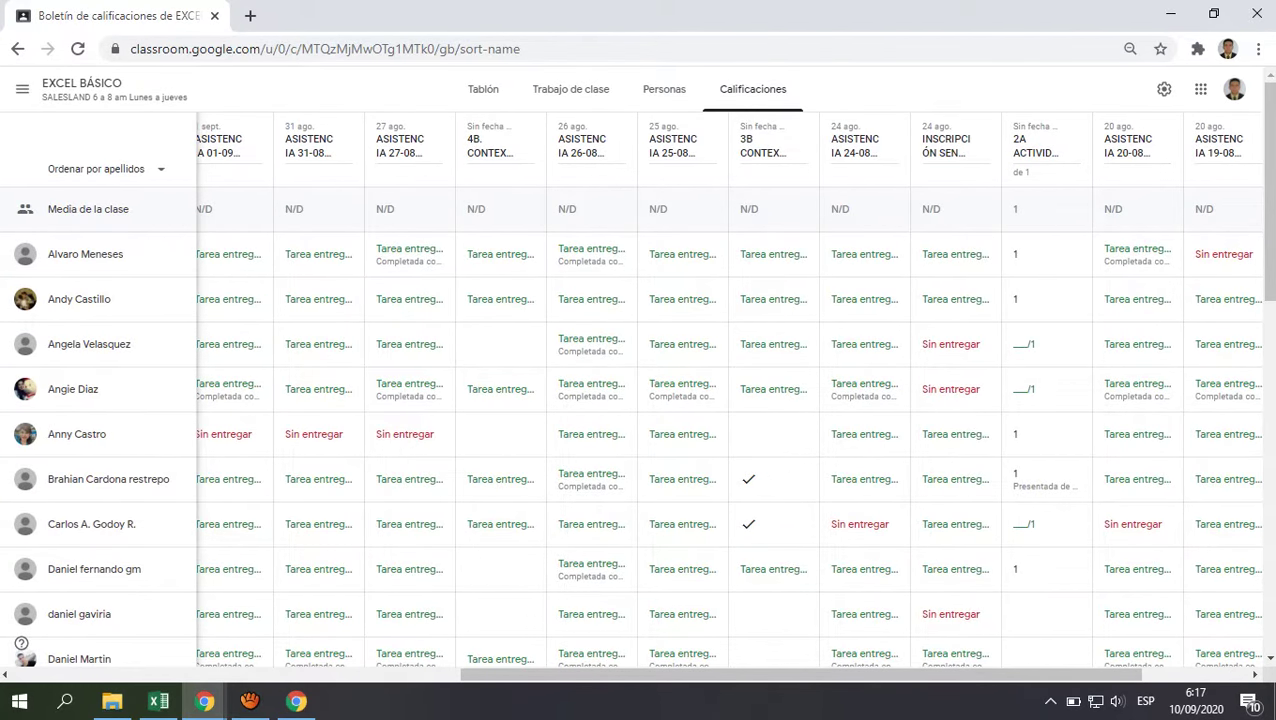
left_click_drag(800, 675, 875, 675)
scroll(640, 400, "left", 5)
scroll(640, 400, "left", 5)
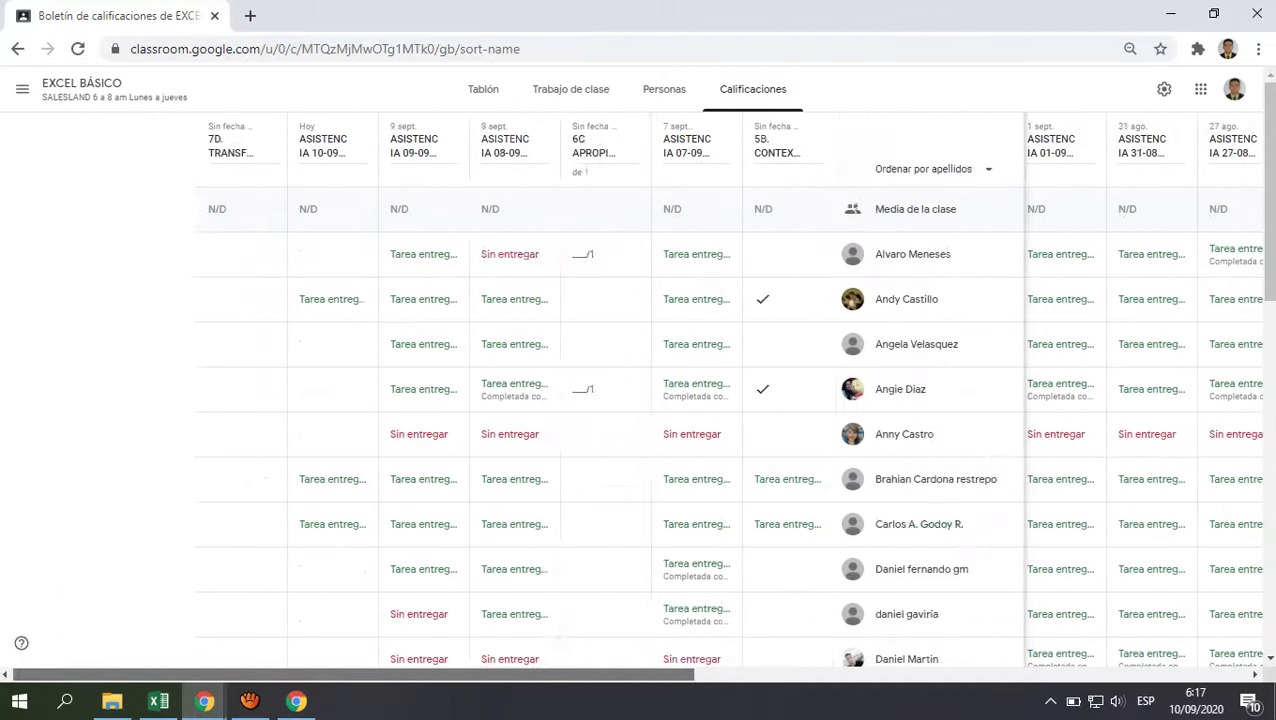
scroll(640, 400, "left", 3)
scroll(271, 518, "down", 2)
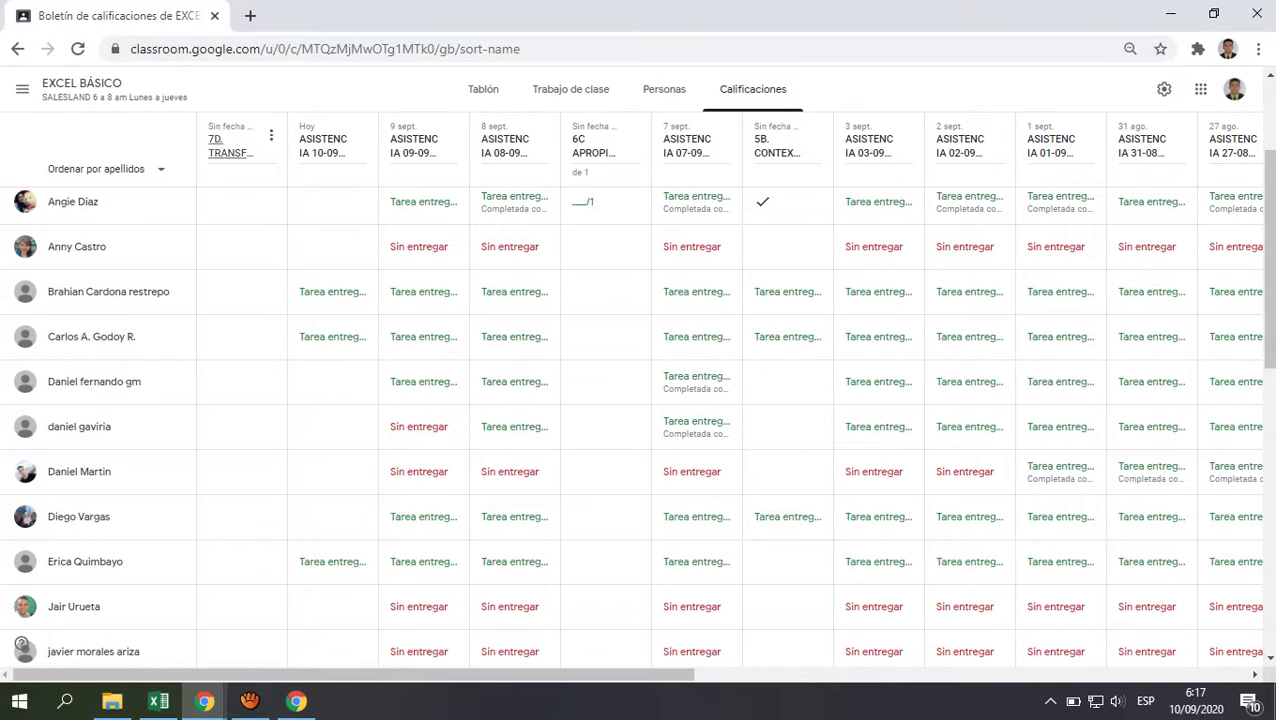
scroll(453, 649, "right", 5)
scroll(630, 400, "right", 3)
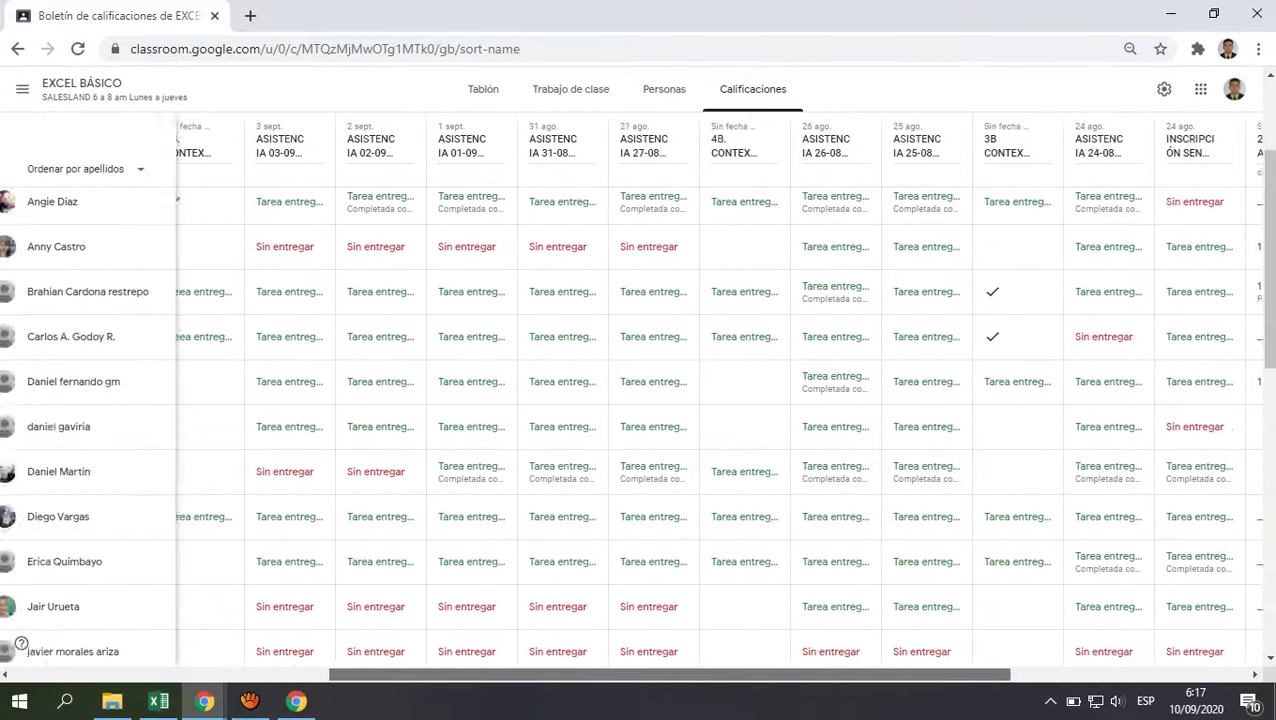
scroll(630, 400, "right", 2)
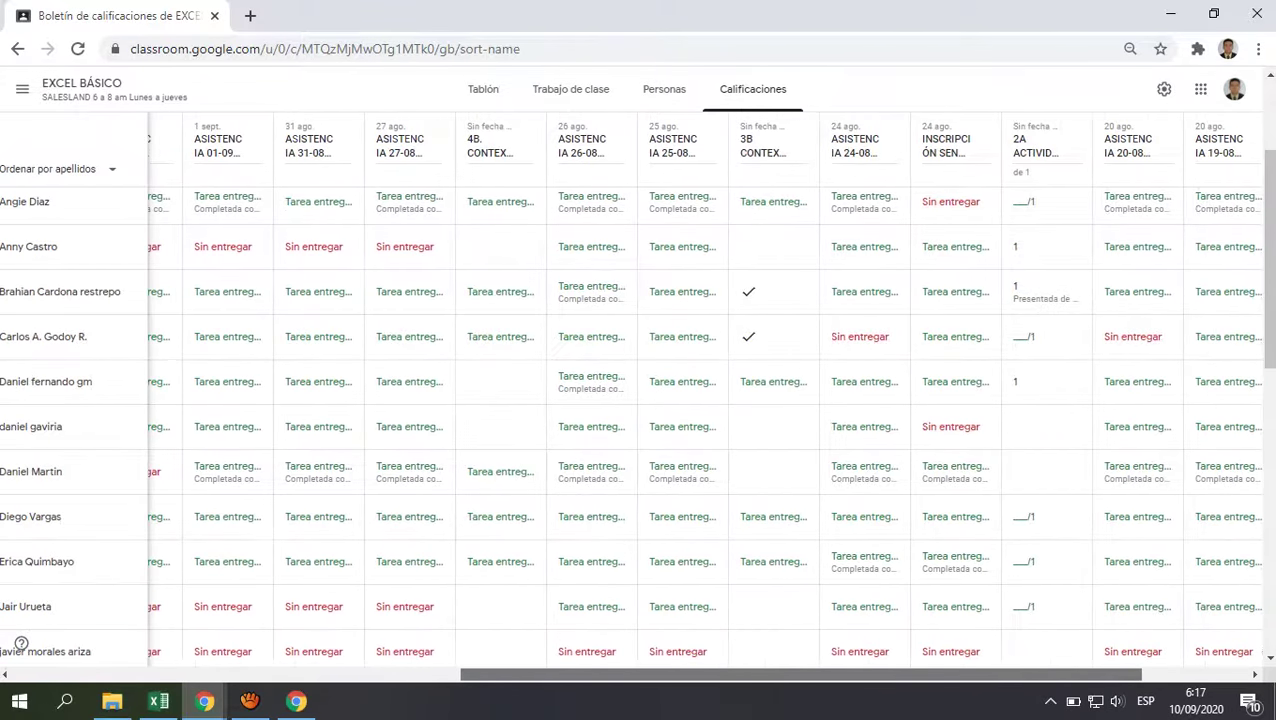
scroll(630, 400, "right", 3)
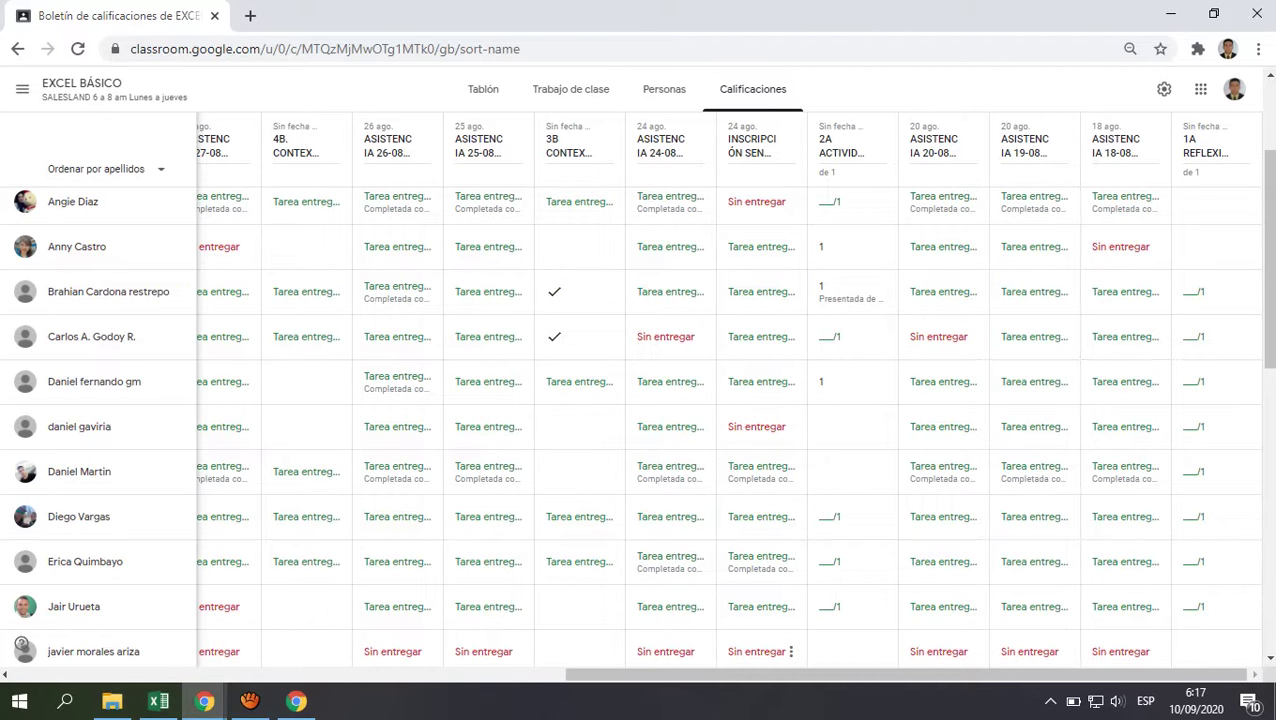
left_click_drag(900, 674, 490, 674)
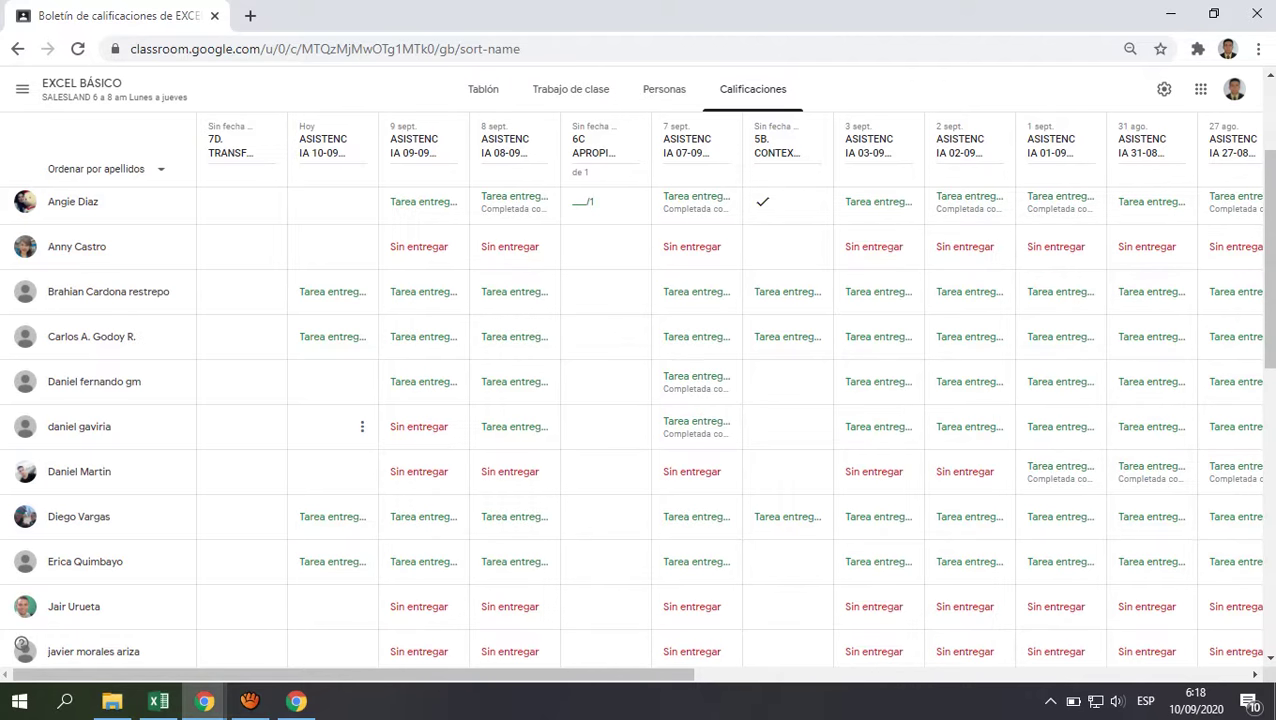
scroll(400, 673, "right", 3)
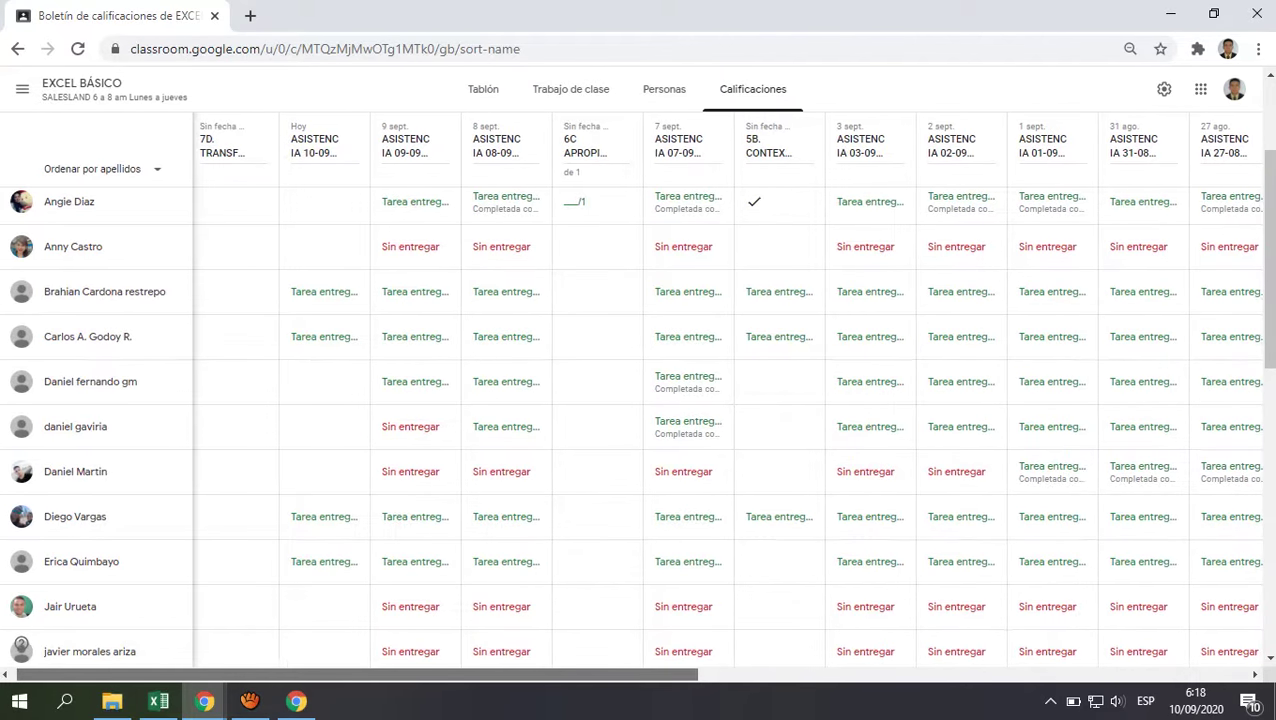
scroll(630, 400, "right", 2)
scroll(630, 400, "right", 3)
scroll(630, 400, "right", 3)
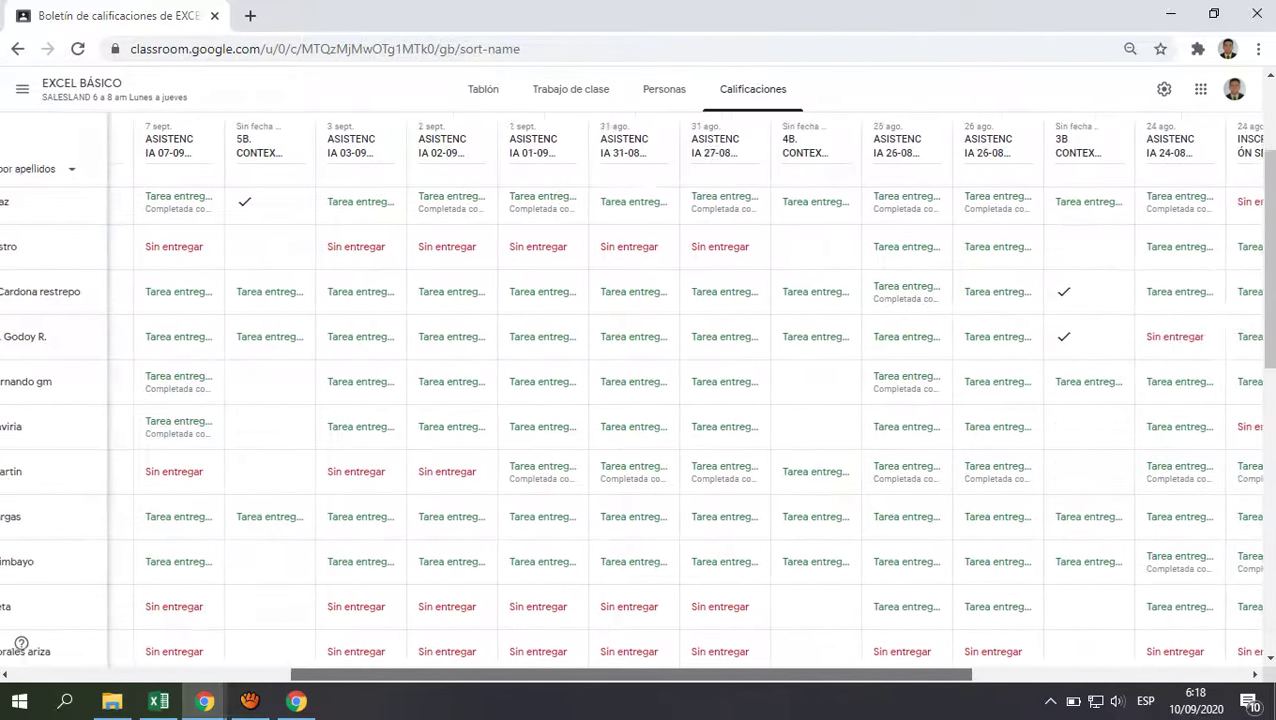
scroll(630, 400, "right", 3)
scroll(630, 400, "right", 2)
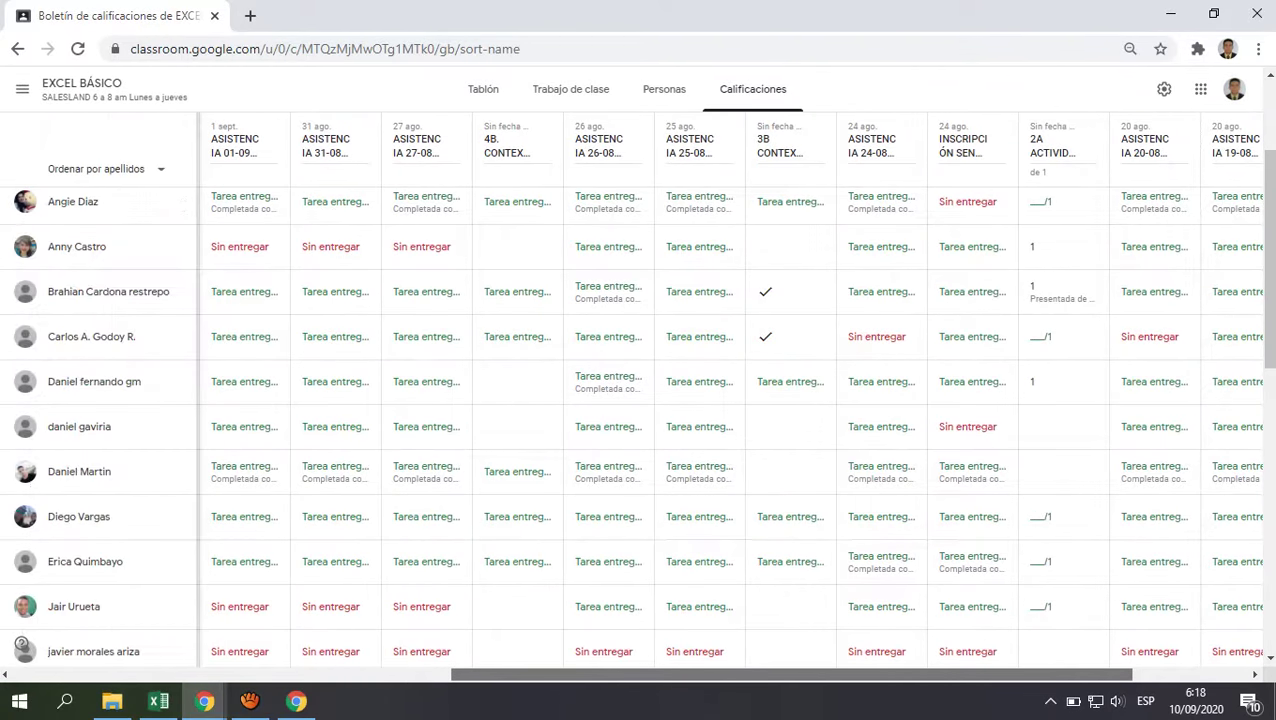
scroll(630, 400, "right", 1)
scroll(630, 400, "right", 1)
scroll(630, 400, "right", 1)
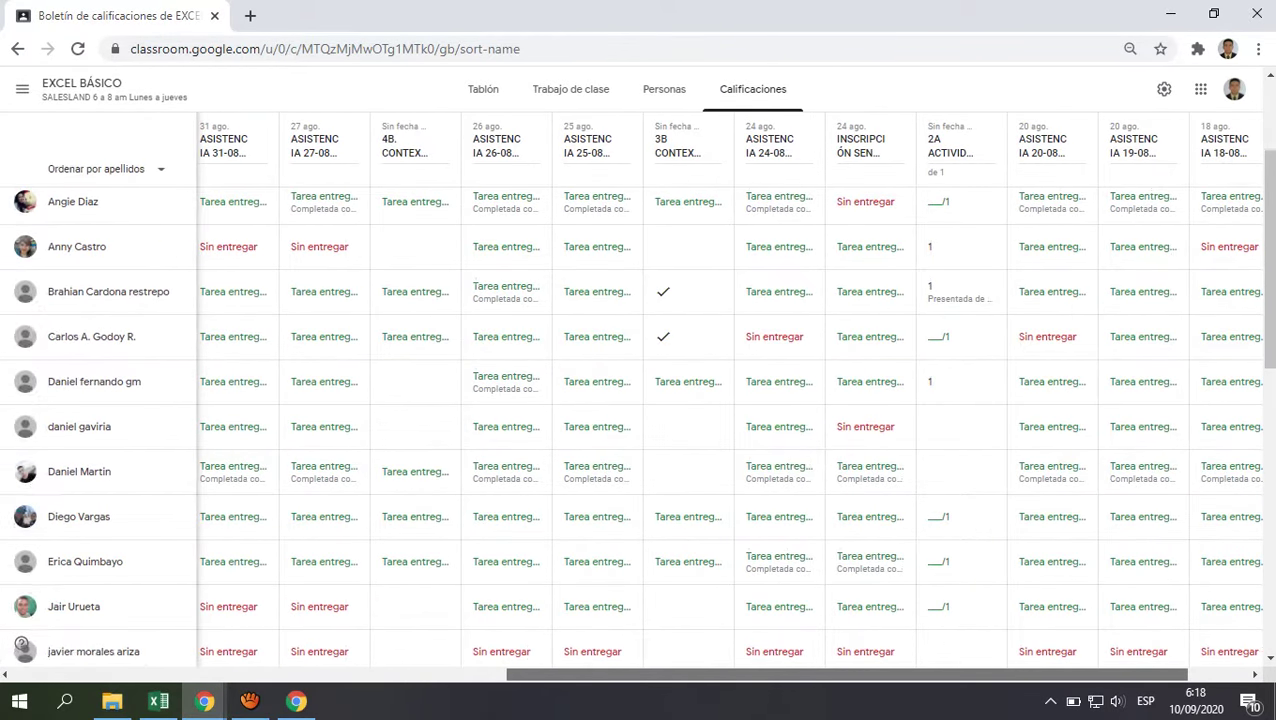
scroll(630, 400, "right", 1)
scroll(630, 400, "right", 2)
scroll(630, 400, "right", 2)
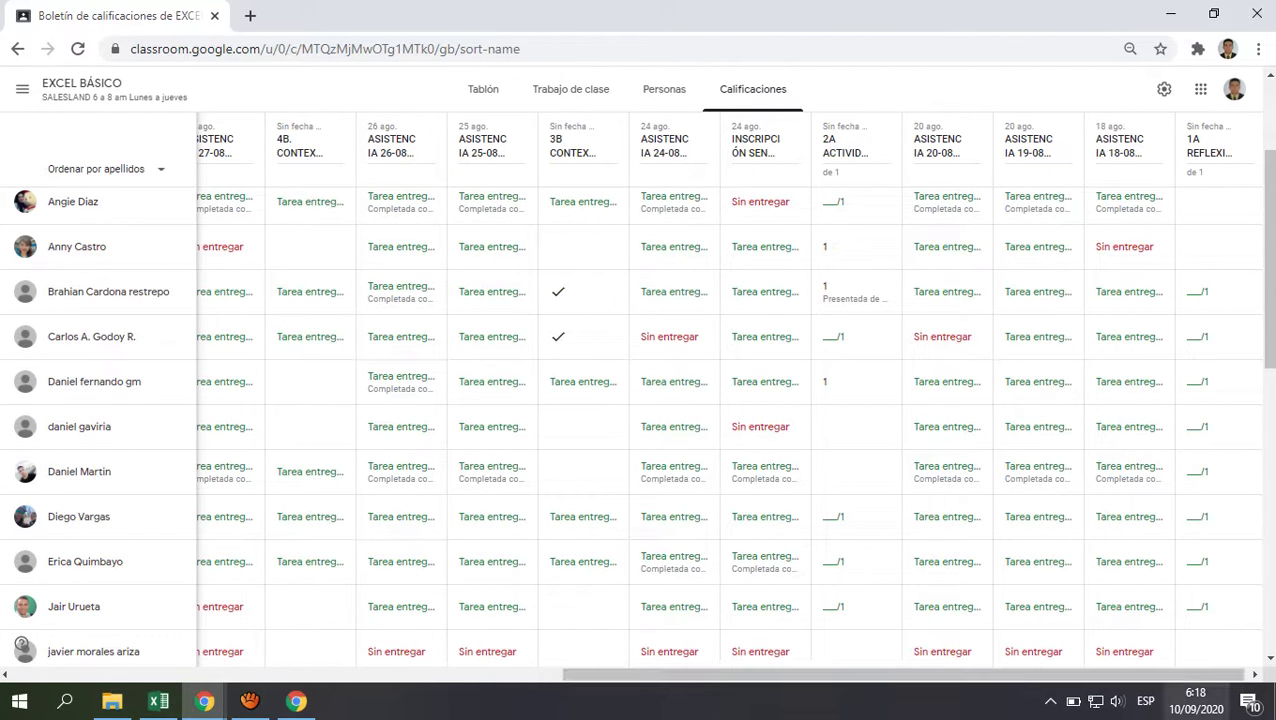
mouse_move(1196, 700)
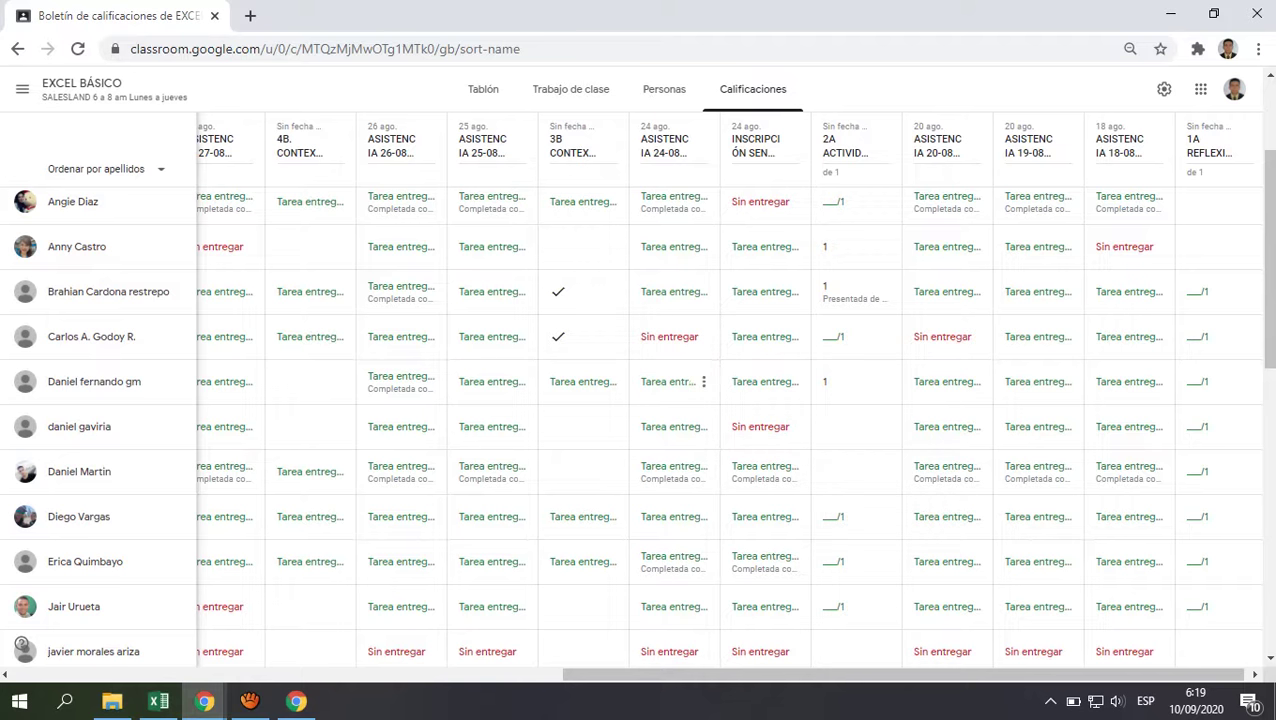
scroll(629, 396, "left", 3)
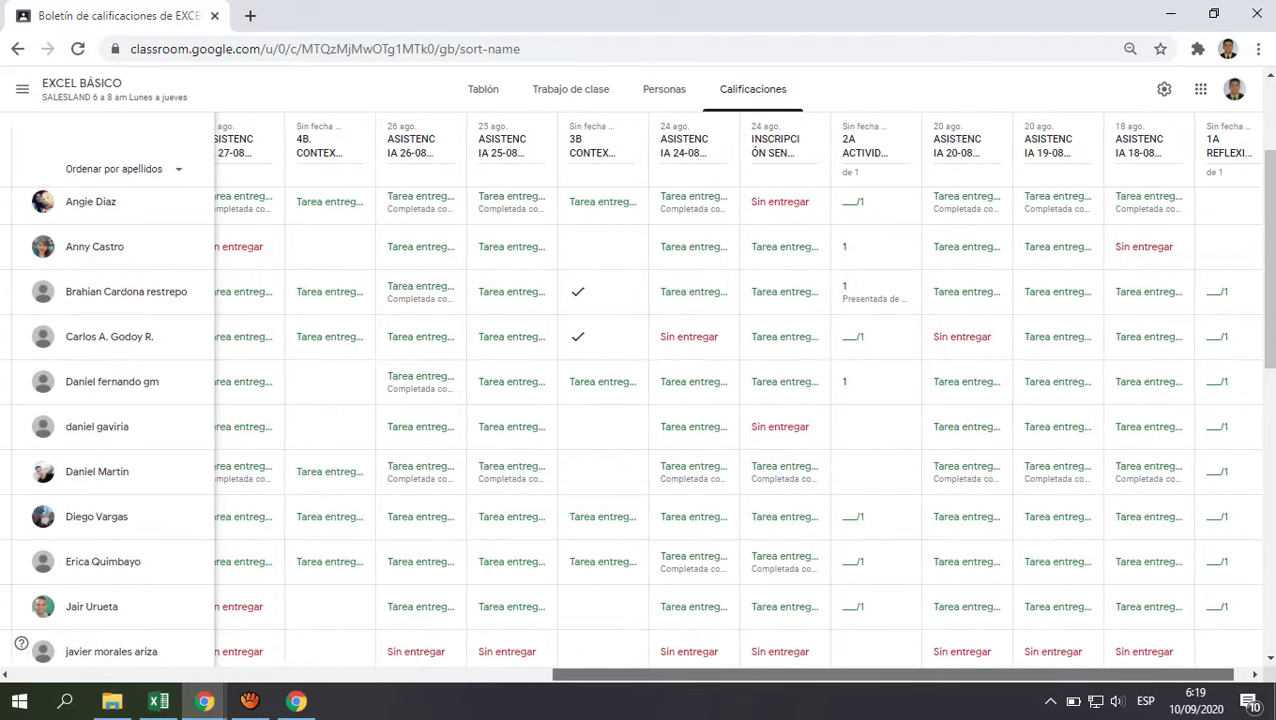
scroll(629, 396, "left", 5)
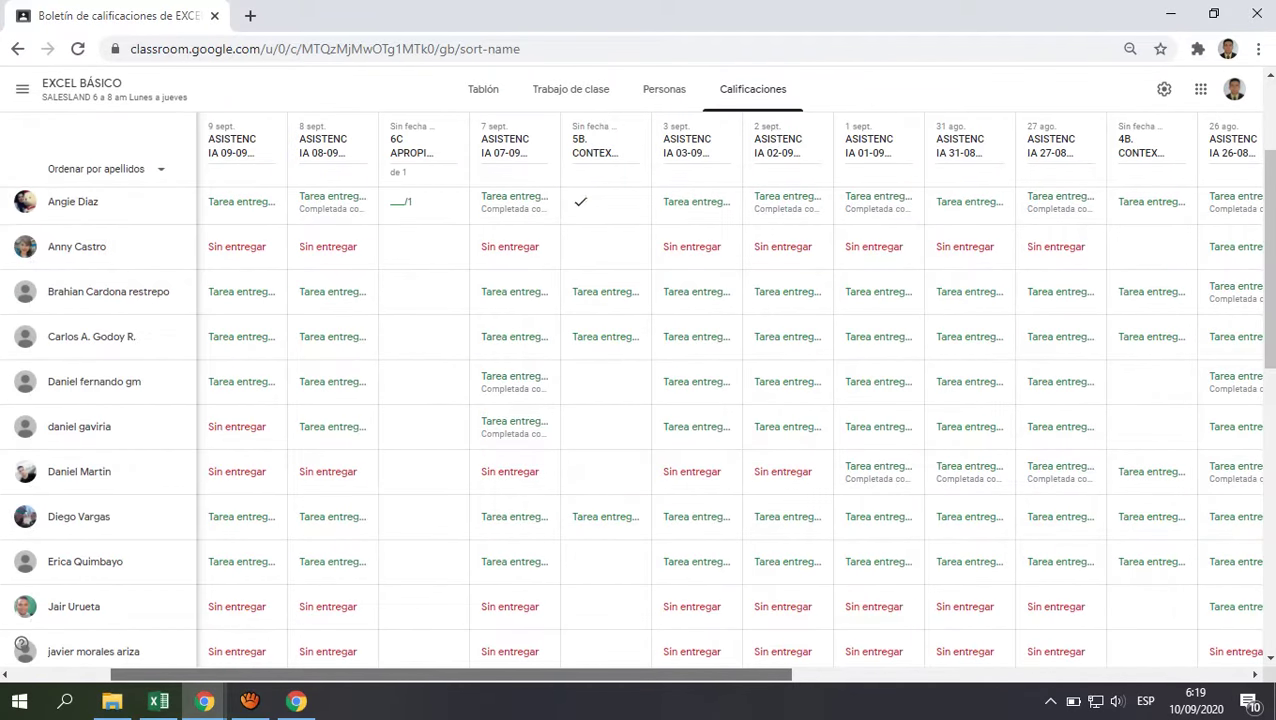
scroll(629, 396, "left", 3)
mouse_move(158, 701)
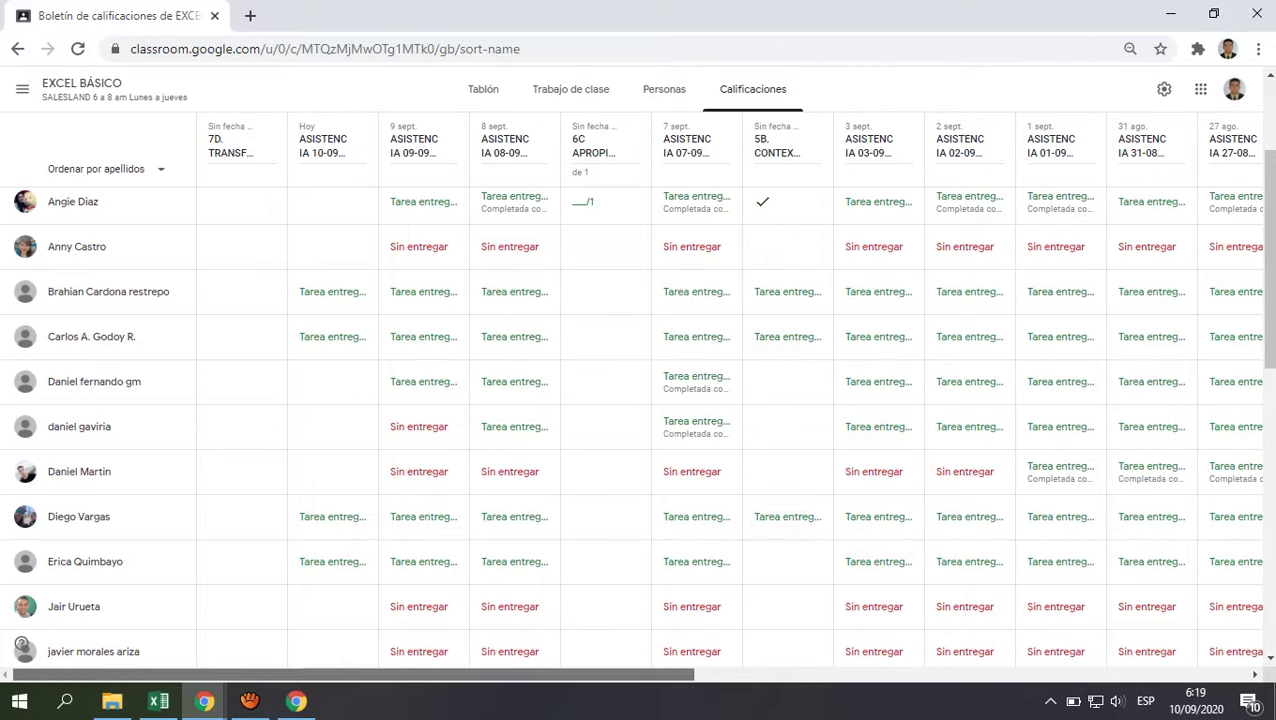
left_click_drag(347, 674, 905, 674)
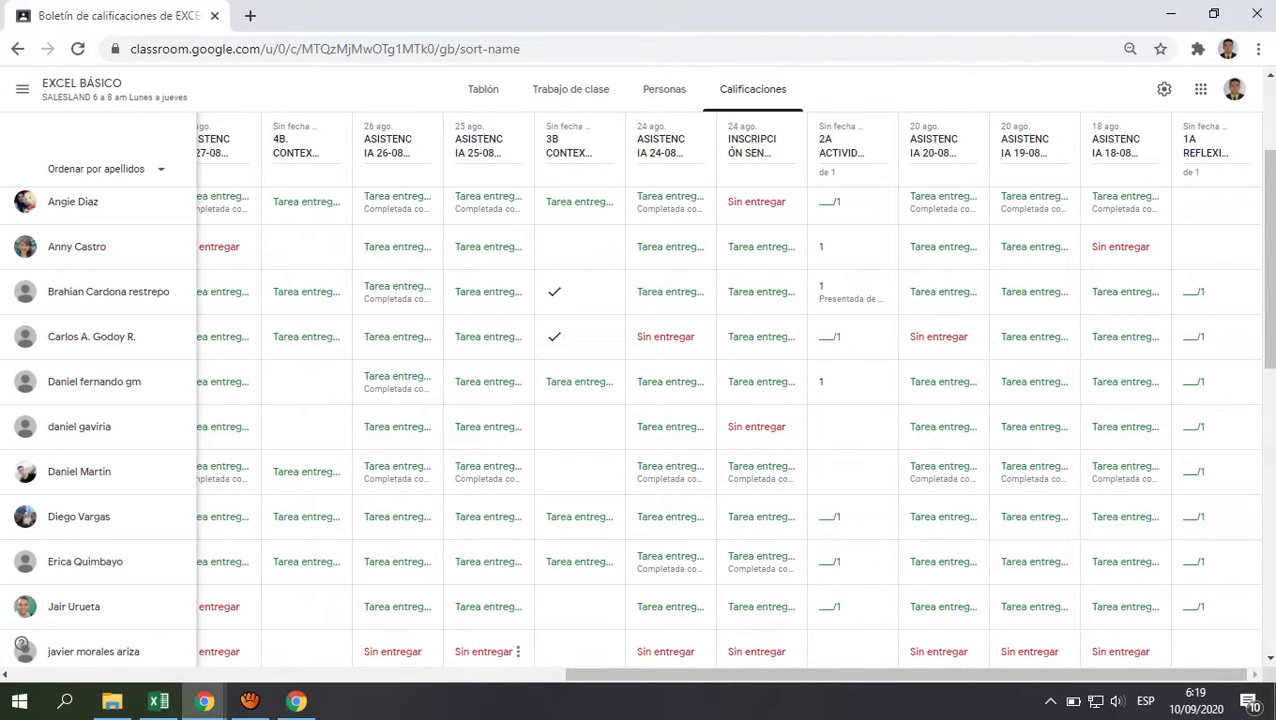
left_click(700, 651)
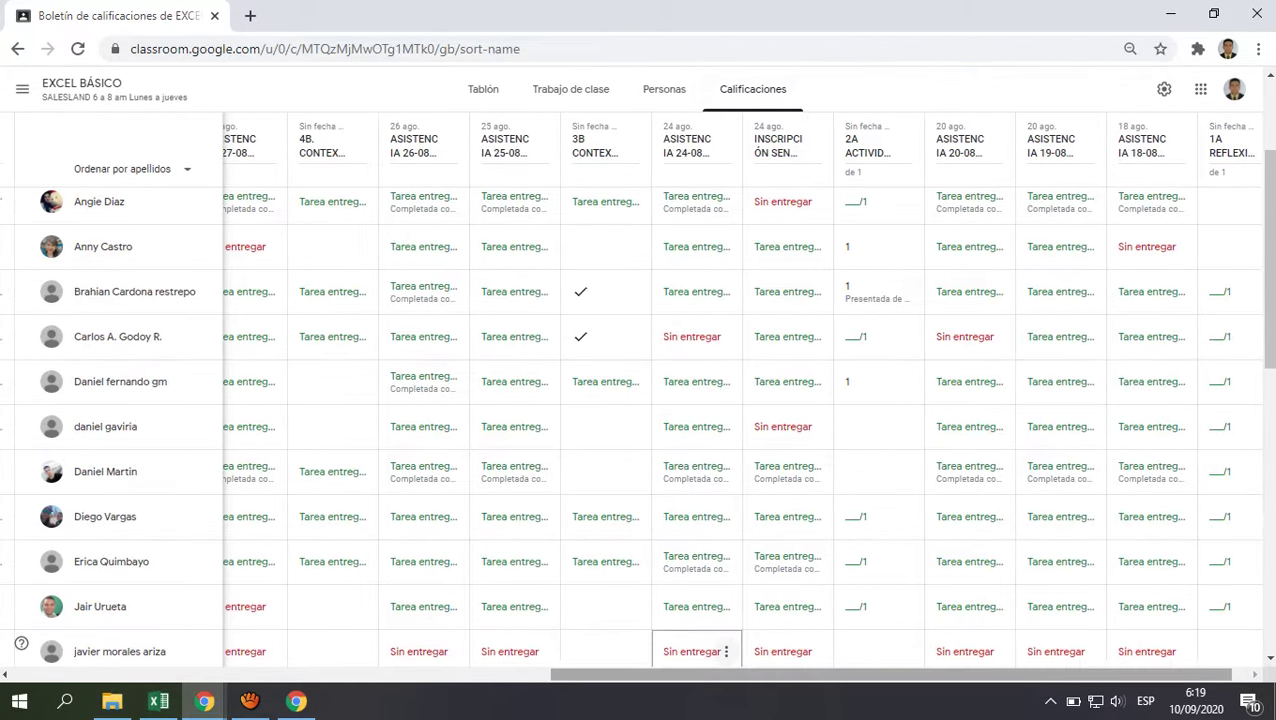
scroll(700, 651, "left", 10)
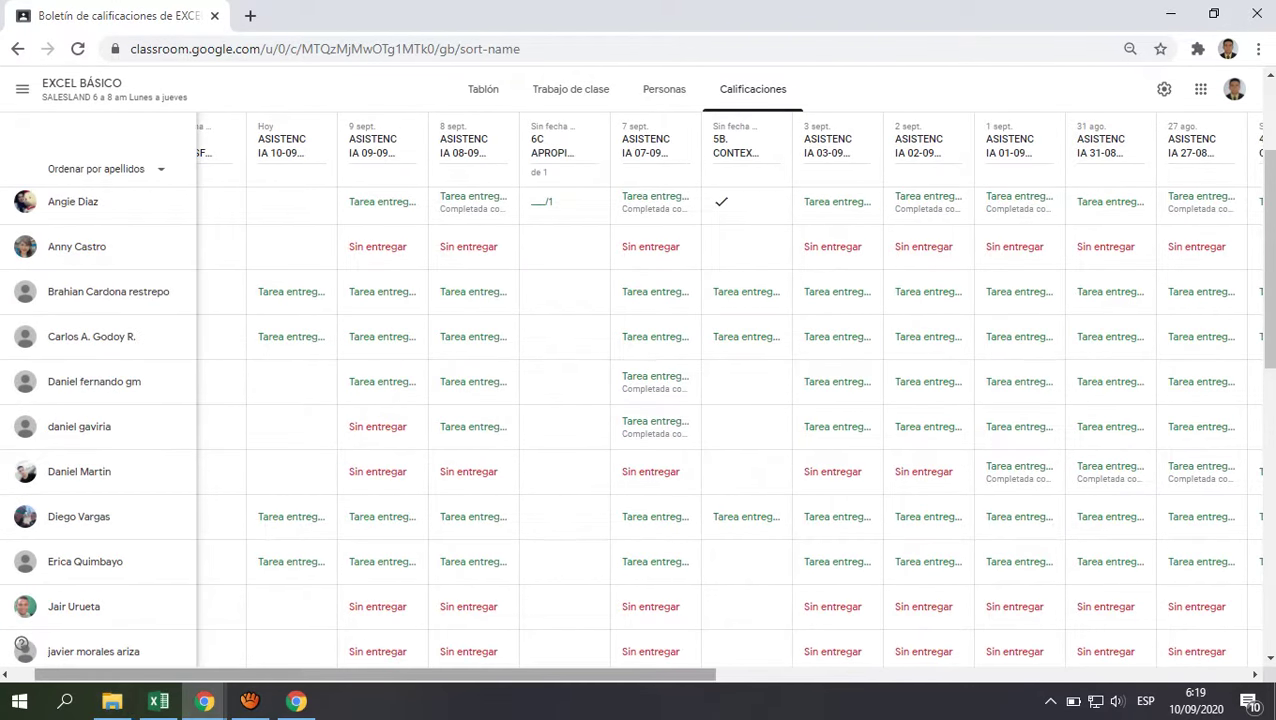
scroll(700, 400, "left", 1)
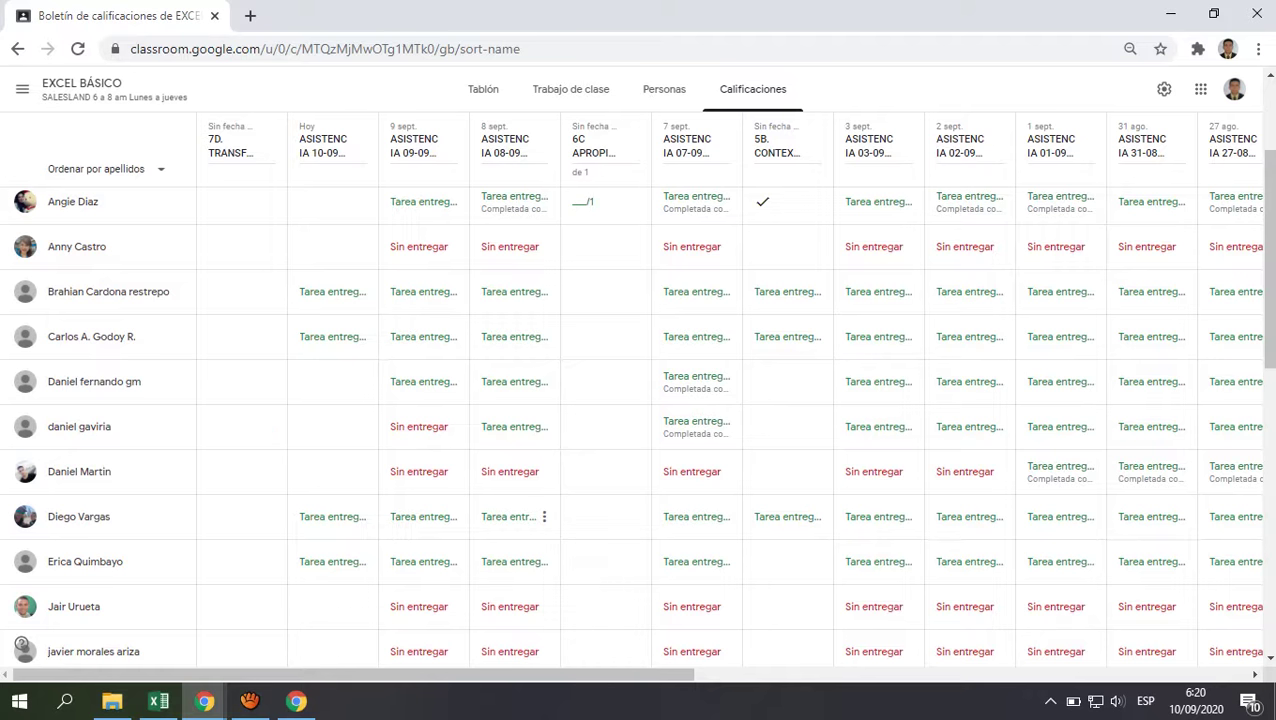
scroll(540, 470, "down", 1)
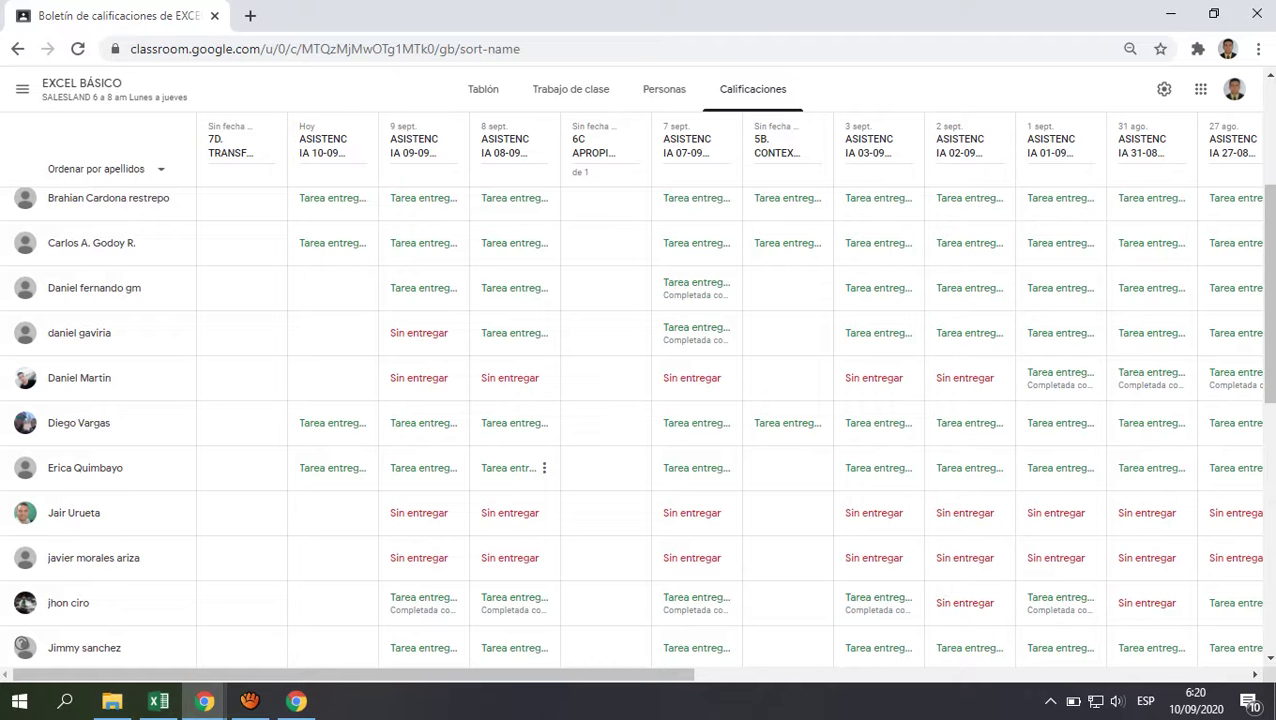
scroll(95, 470, "up", 2)
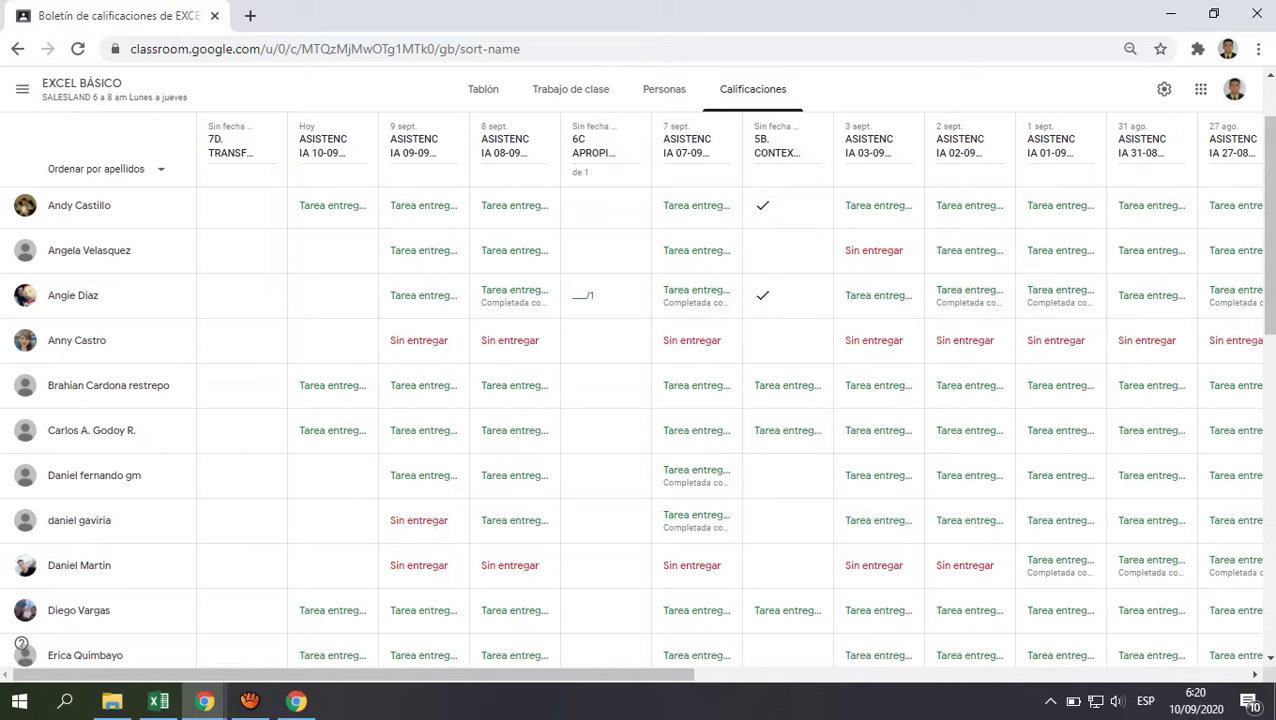
scroll(635, 396, "right", 5)
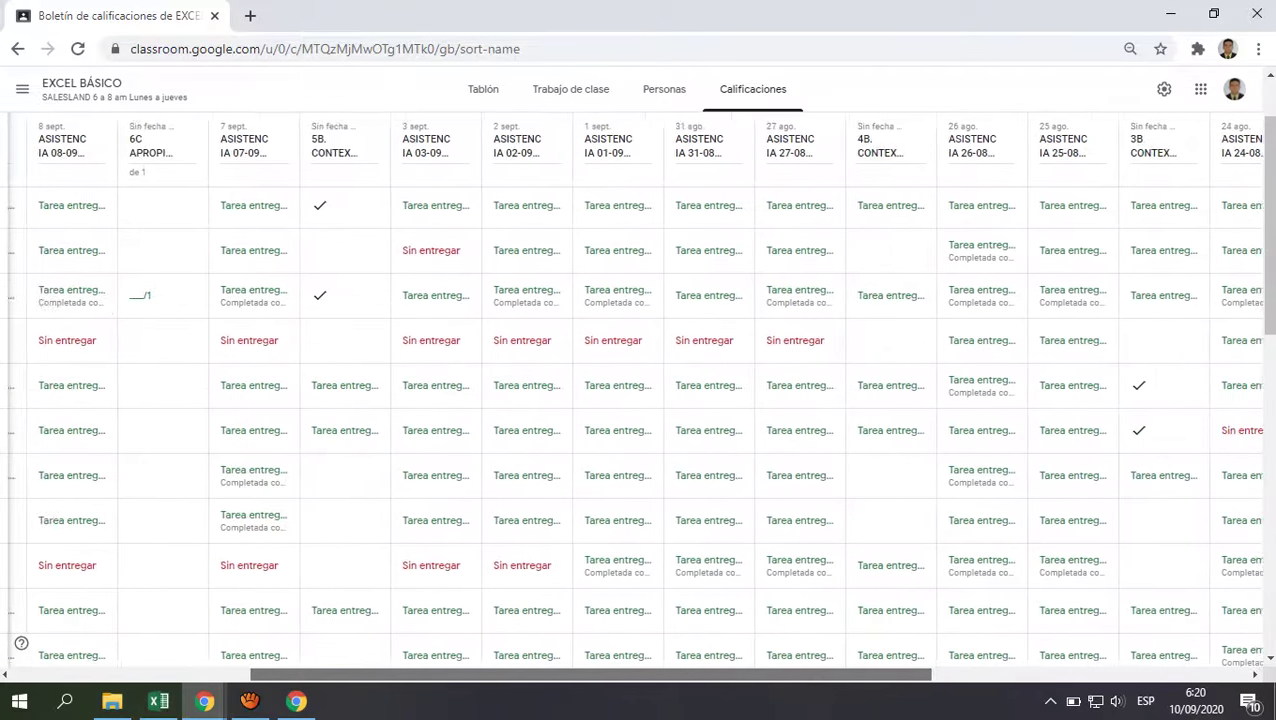
scroll(635, 396, "right", 5)
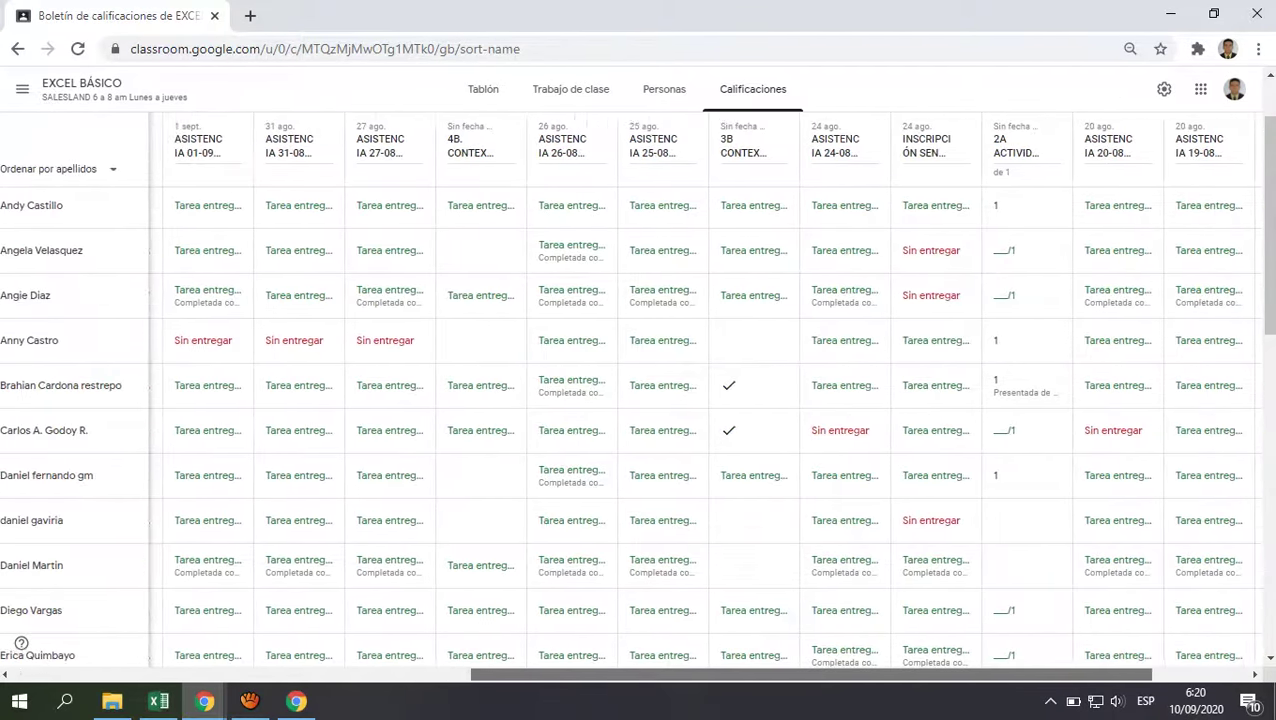
scroll(635, 396, "right", 3)
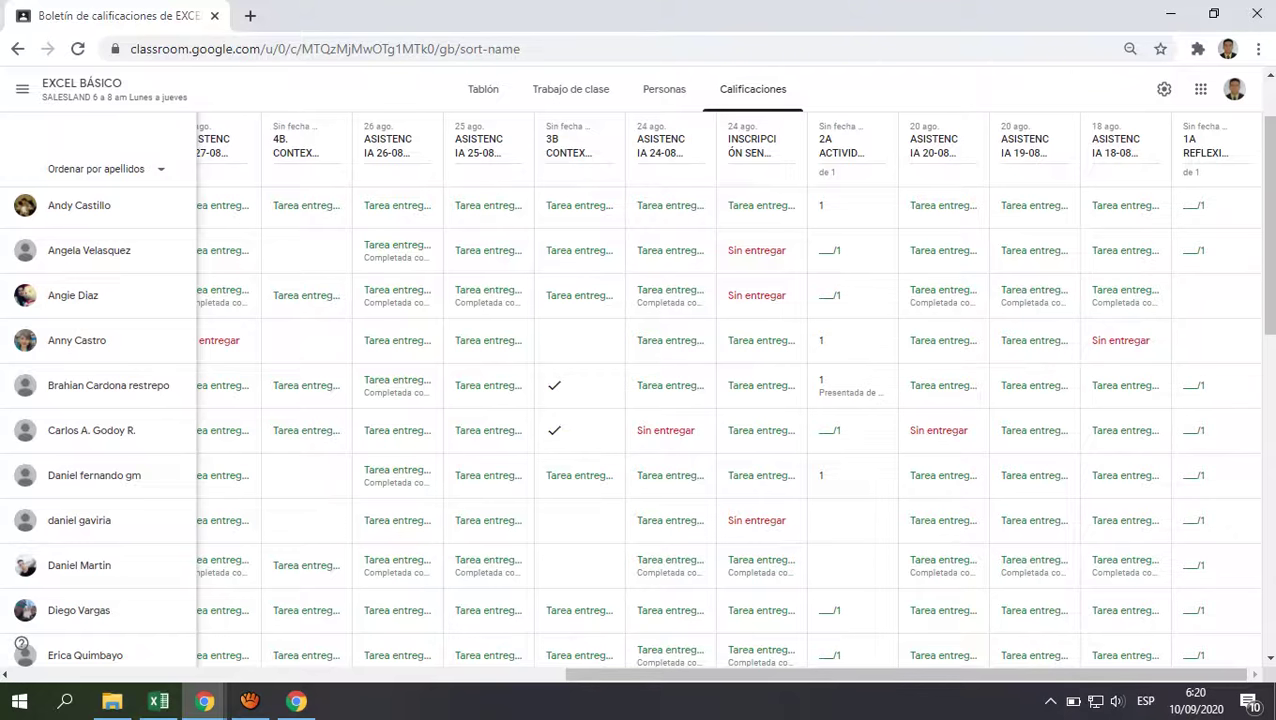
mouse_move(670, 655)
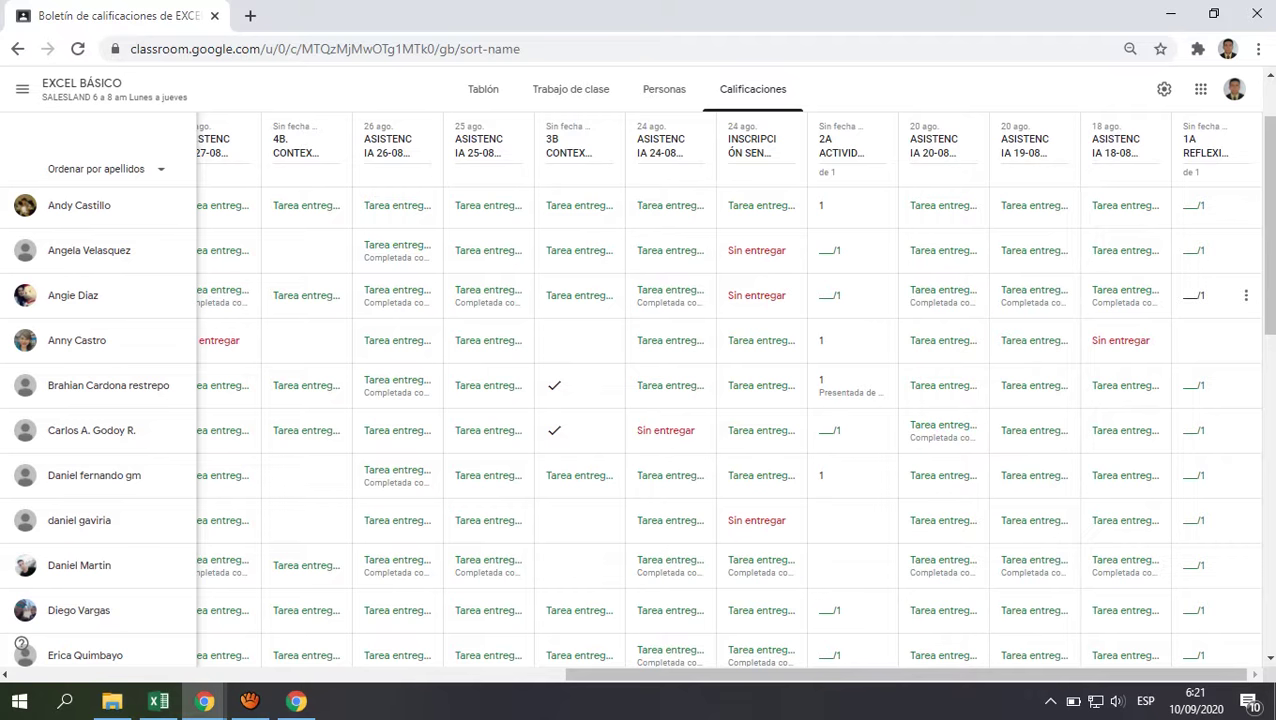
scroll(73, 295, "left", 10)
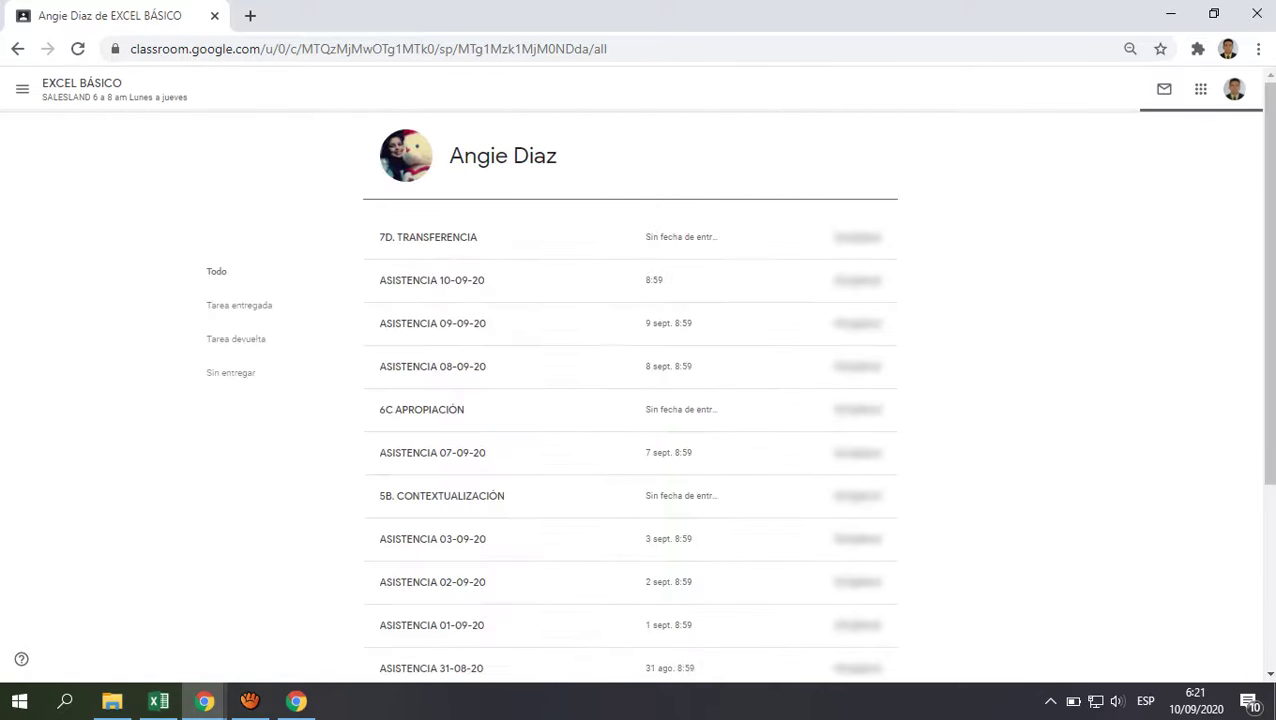
Open this student's 1A REFLEXIÓN INICIAL responses, showing the work still assigned and ungraded.
scroll(630, 538, "down", 5)
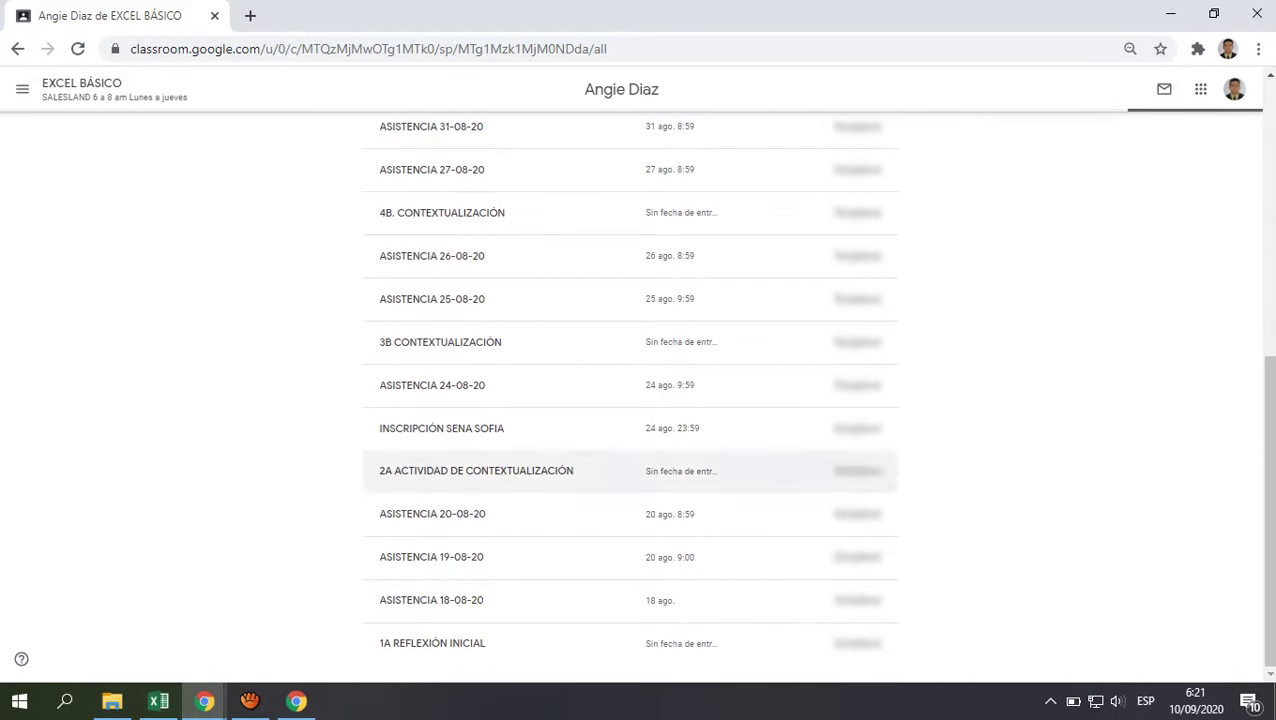
left_click(480, 643)
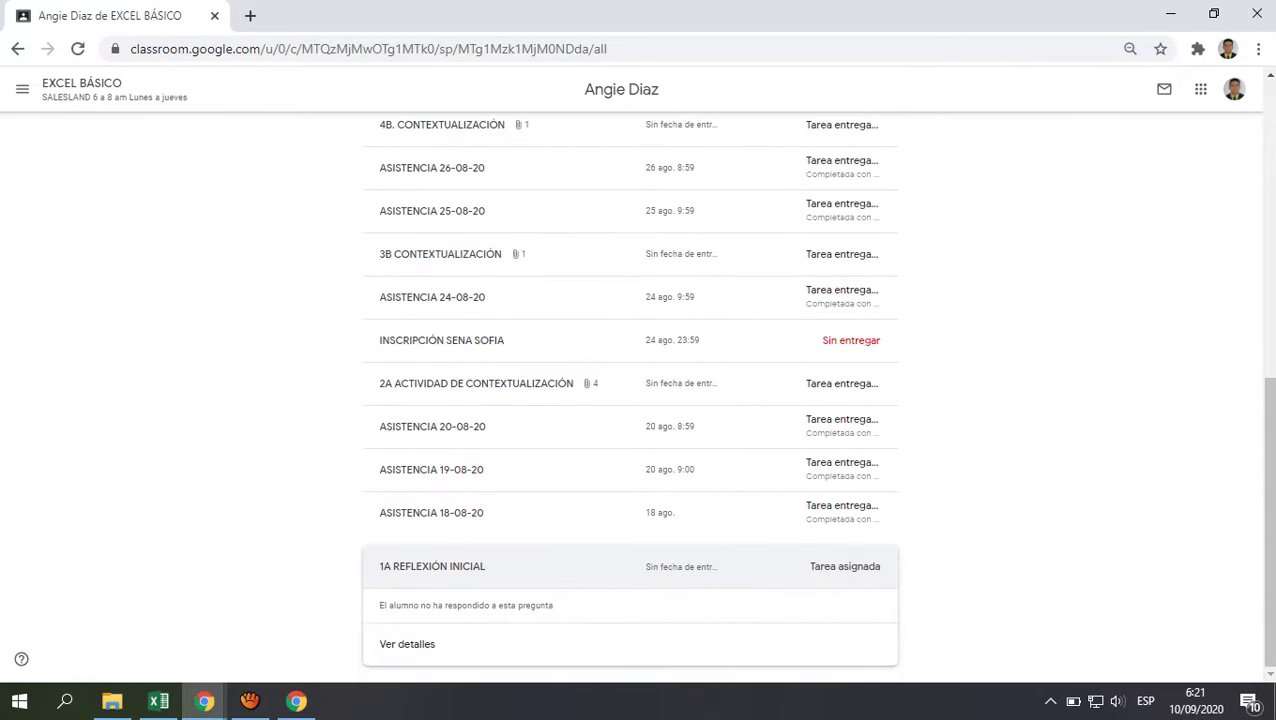
left_click(407, 644)
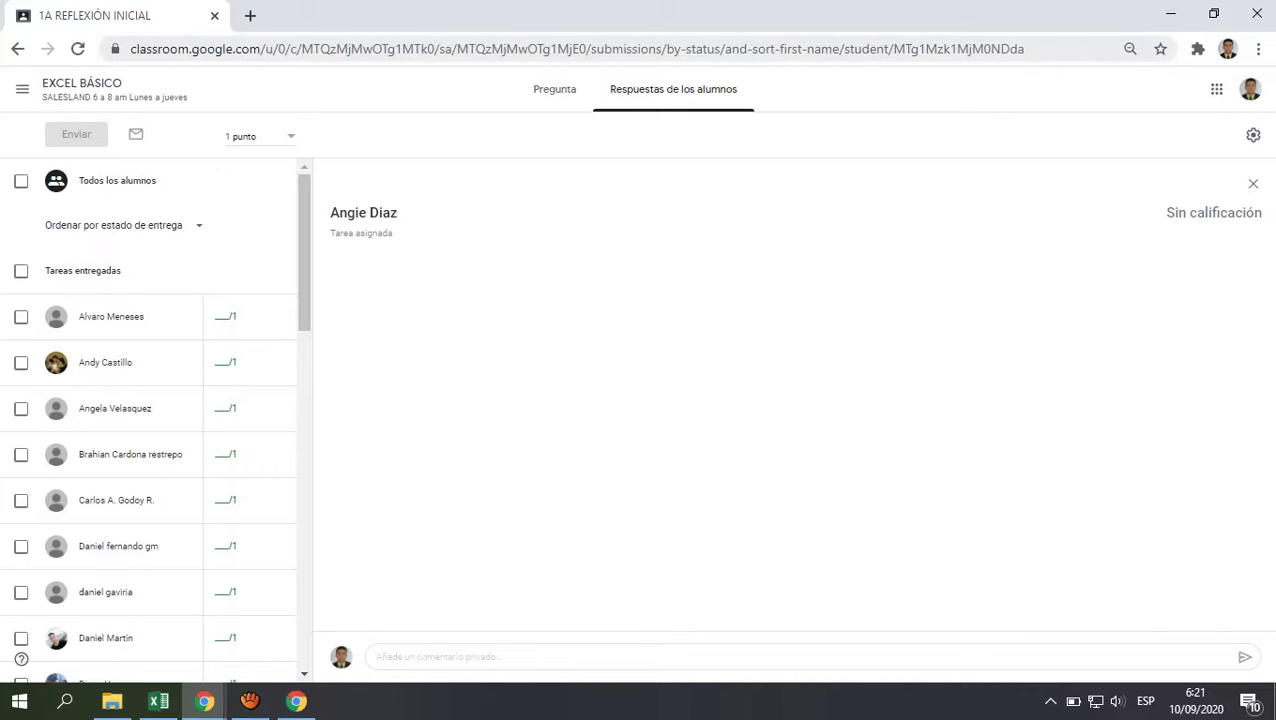
left_click(554, 89)
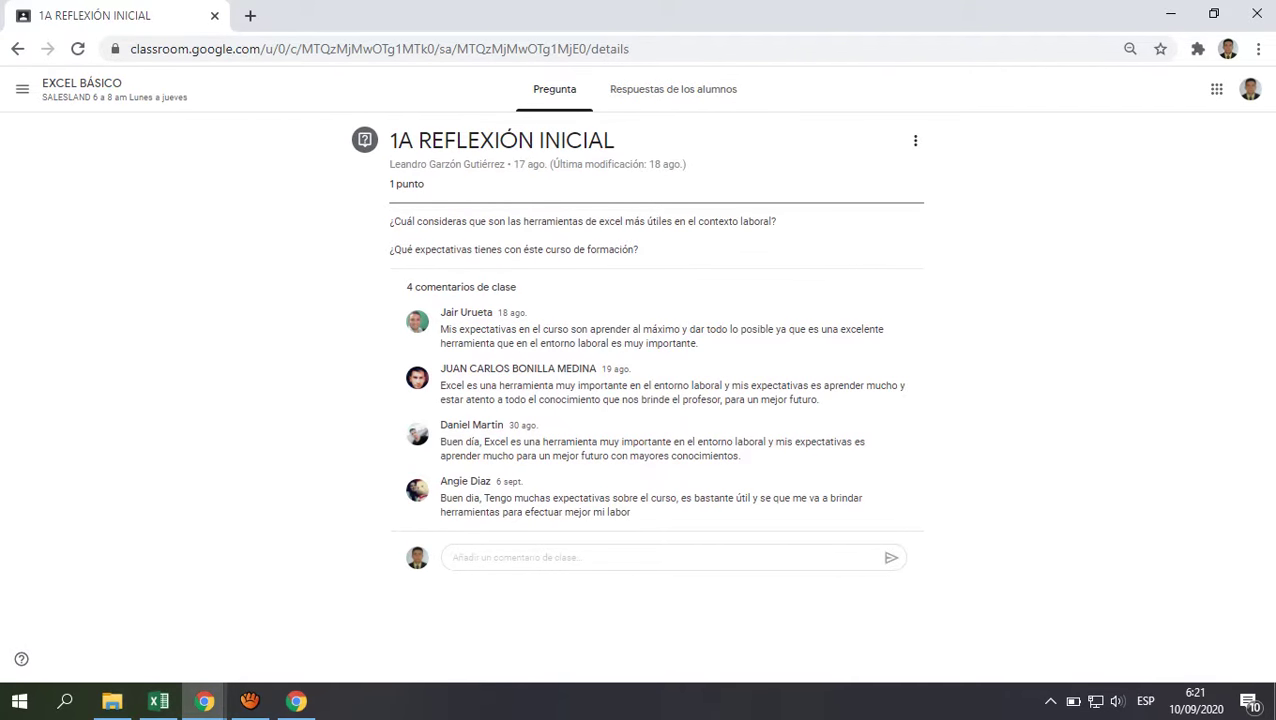
left_click_drag(631, 512, 440, 497)
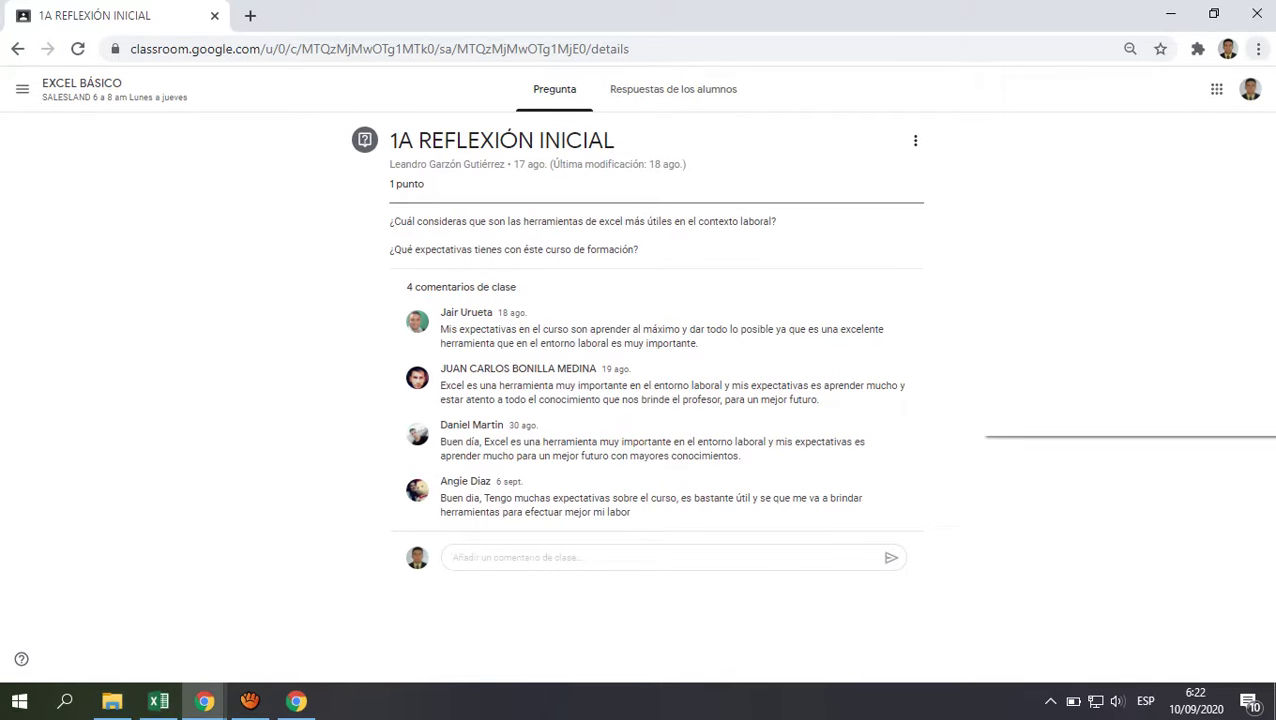
left_click(1258, 49)
Open a new incognito window and load gmail.com, fixing the mistyped gmail.co address.
left_click(1040, 118)
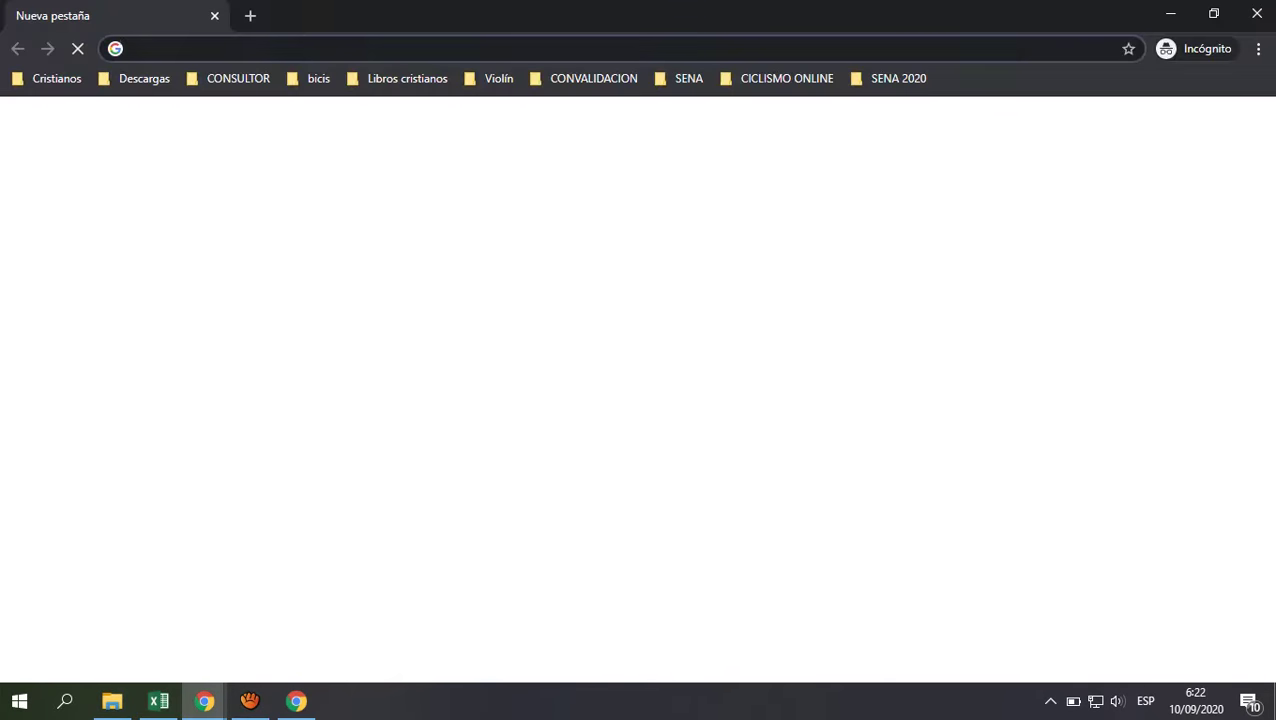
type("gm")
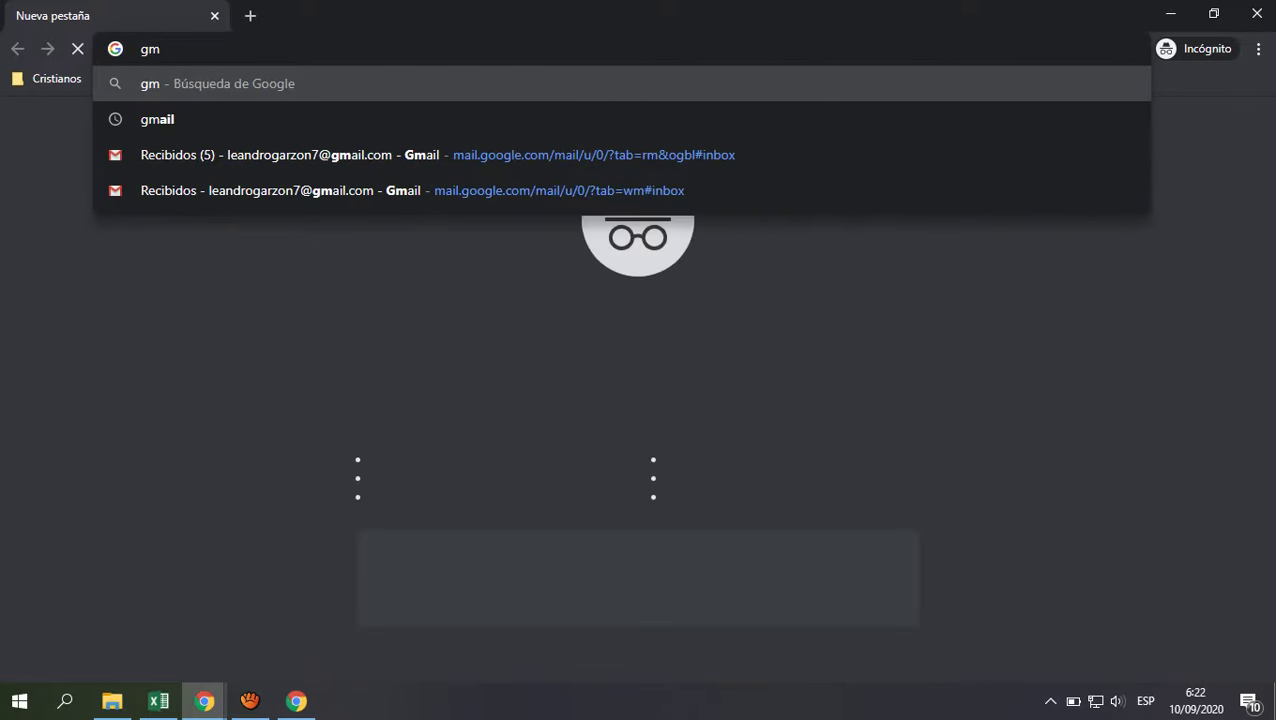
type("ail.co")
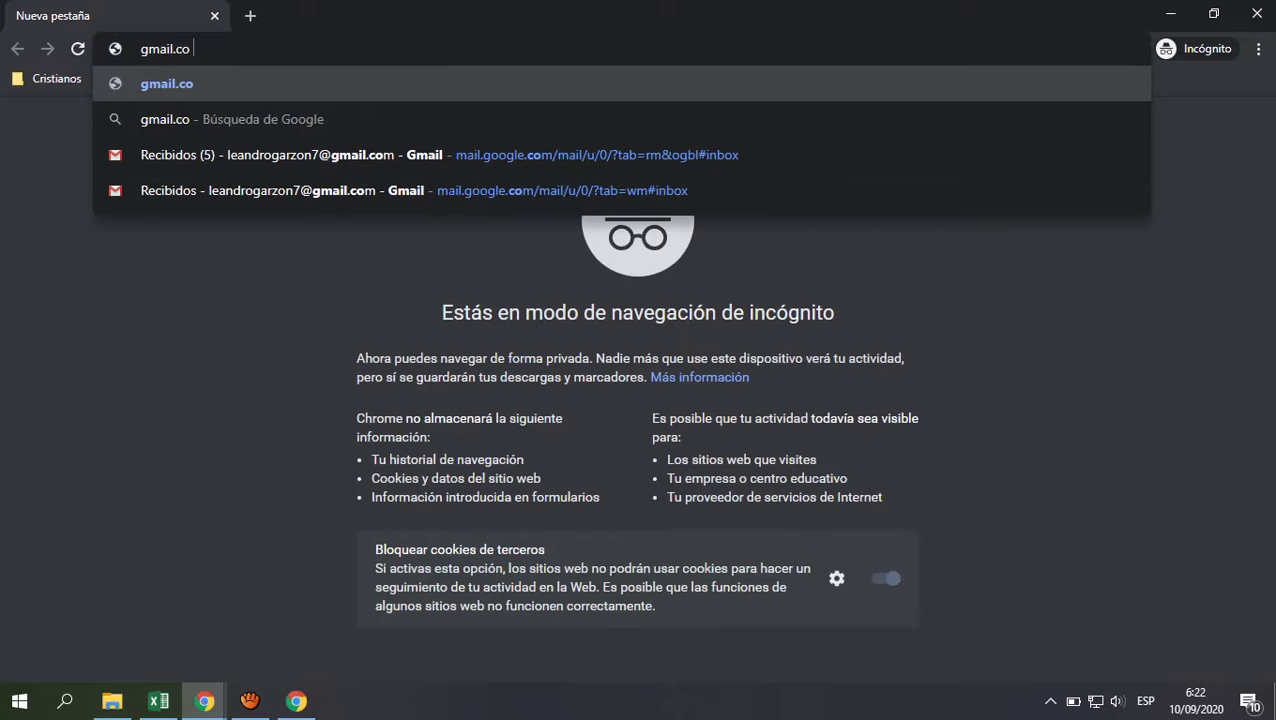
key("Return")
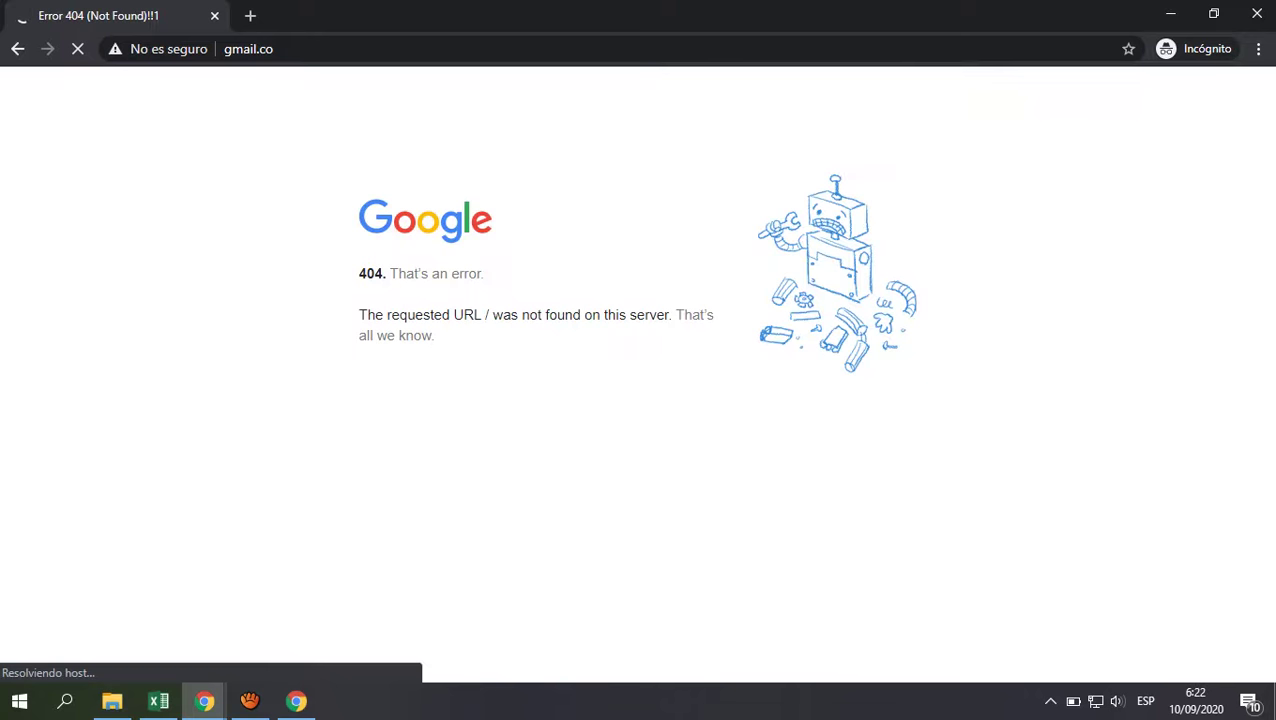
left_click(260, 48)
key("ctrl+a")
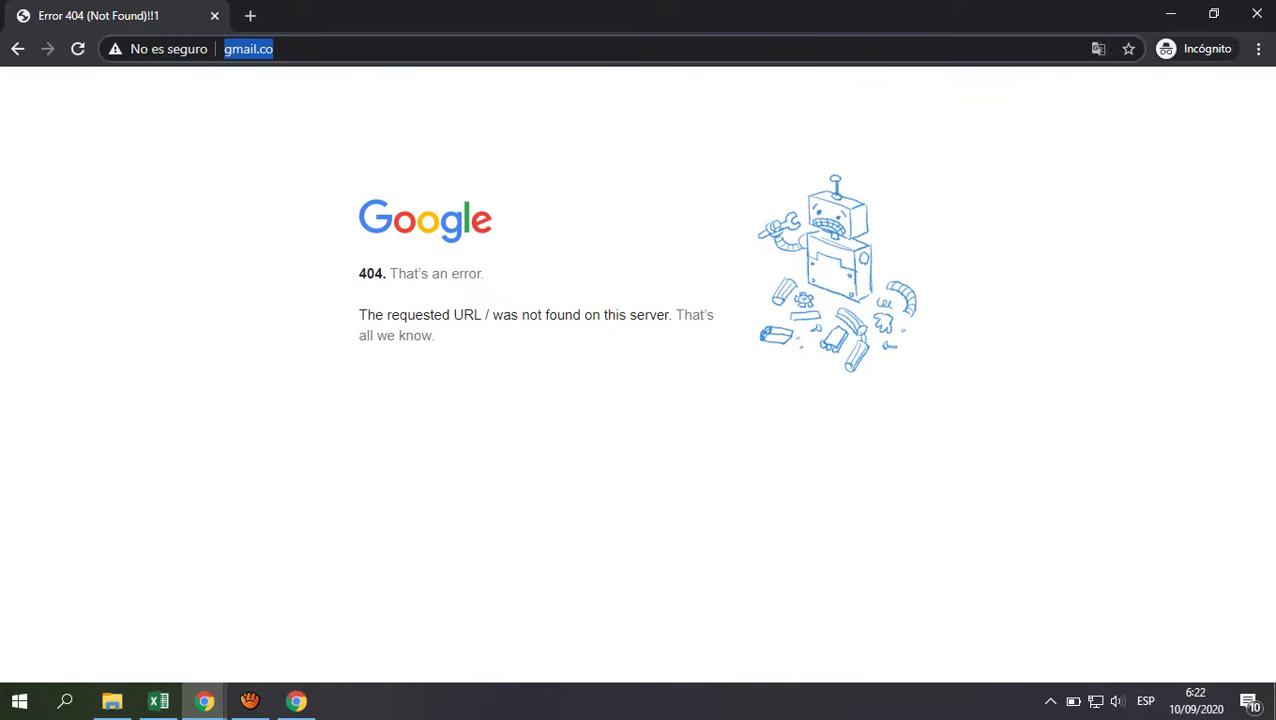
left_click(274, 48)
type("m")
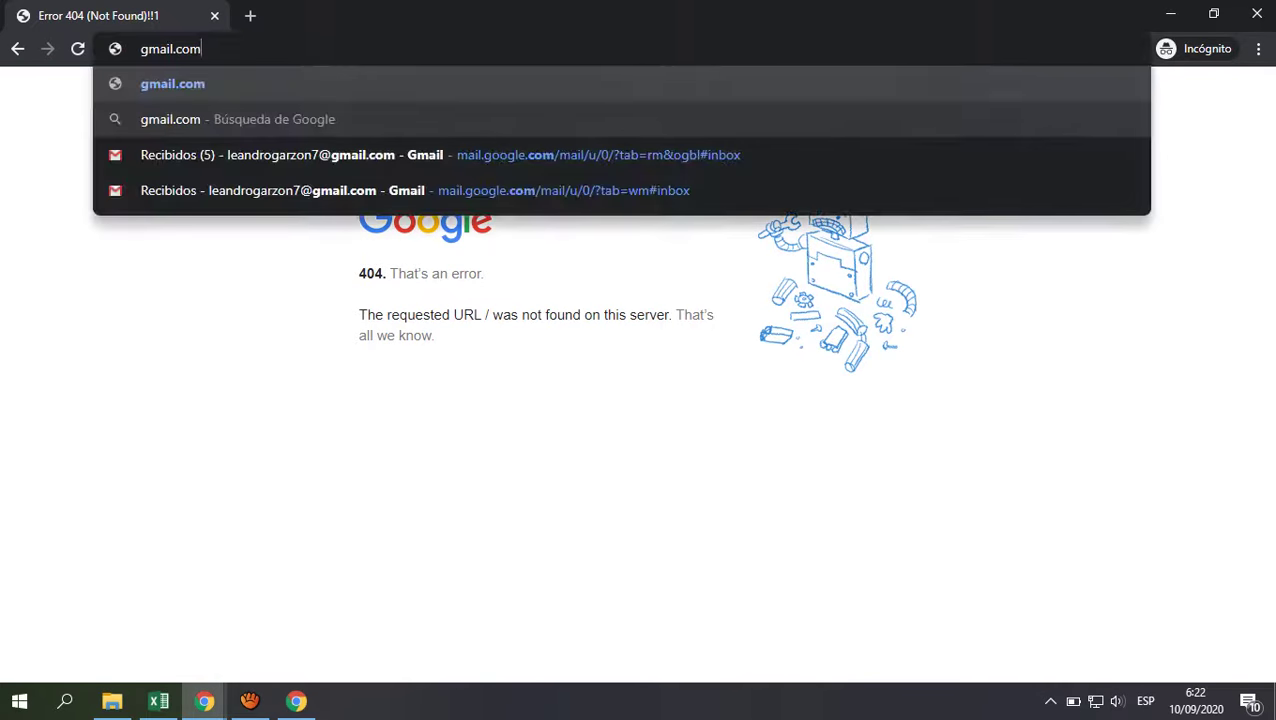
key("Return")
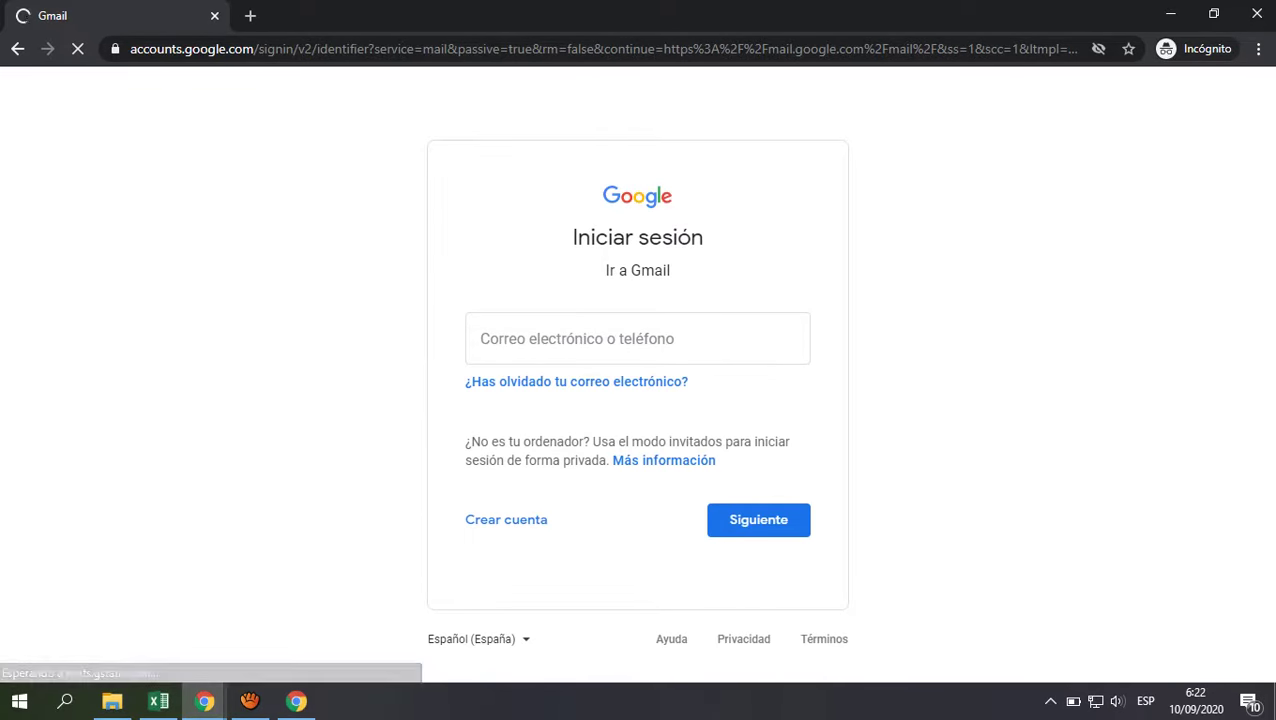
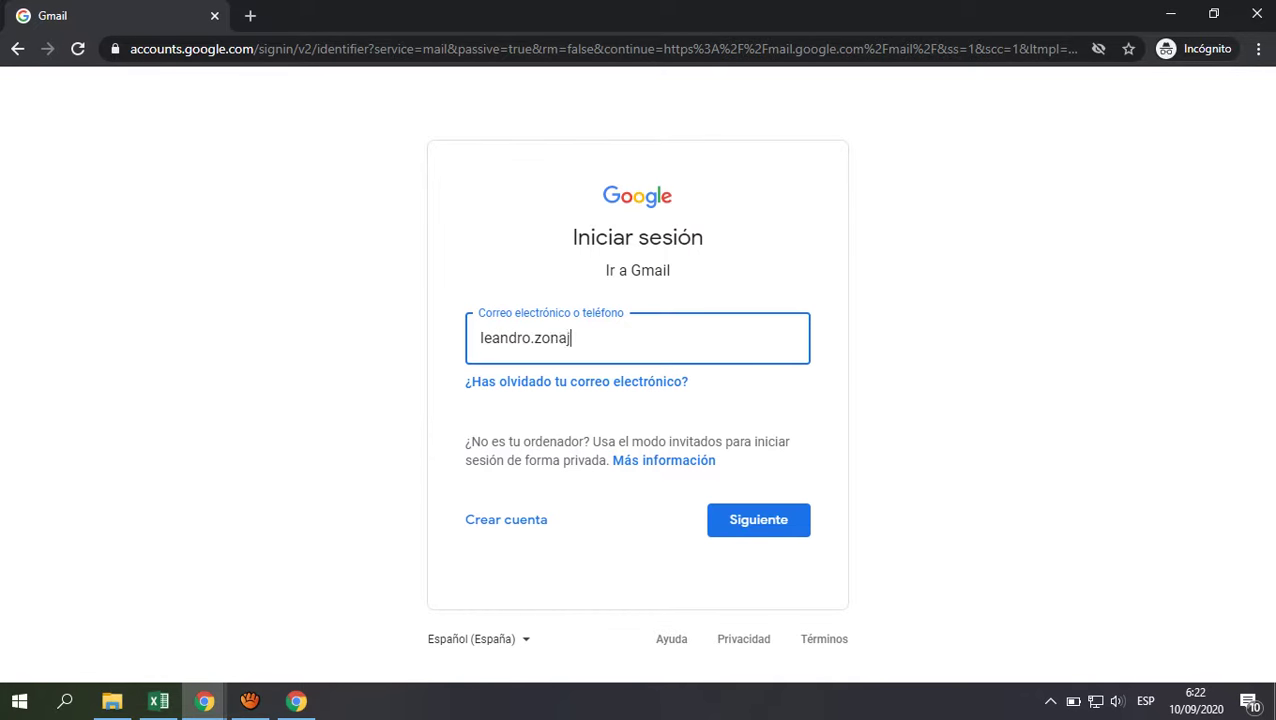
Sign in to Google with the account's e-mail address and password.
key("Return")
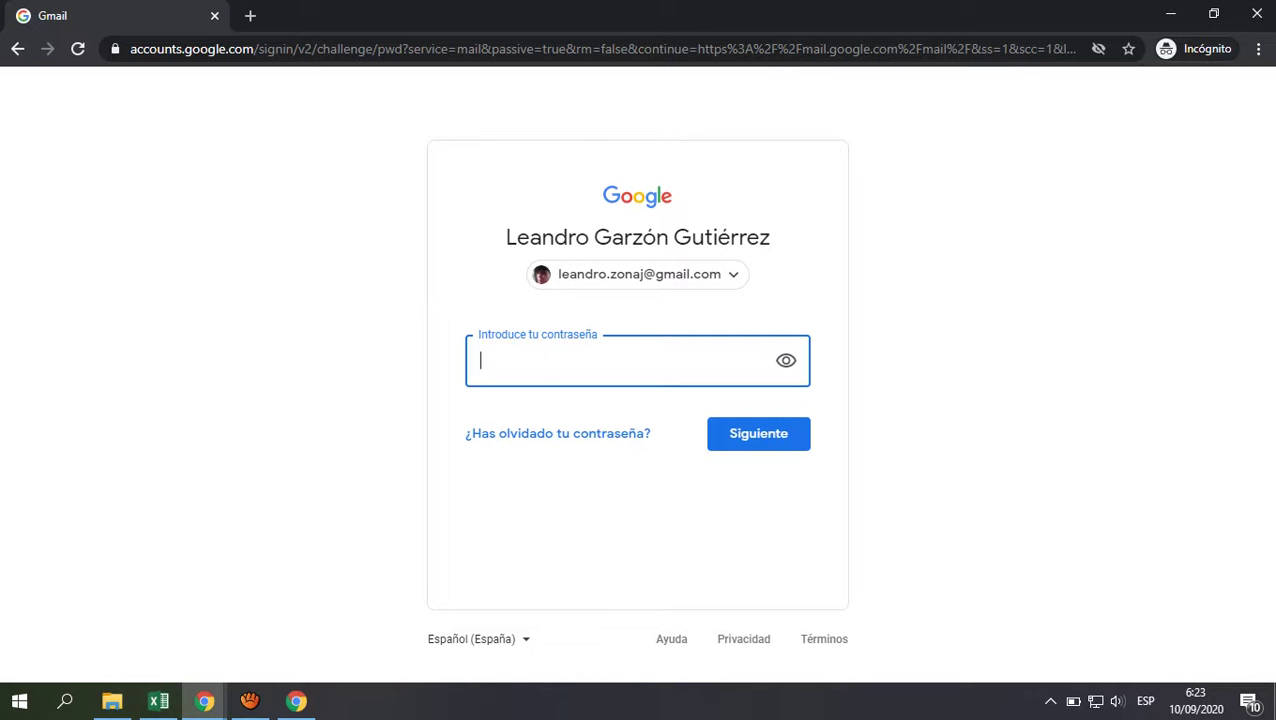
type("*")
type("*******")
type("***")
key("Return")
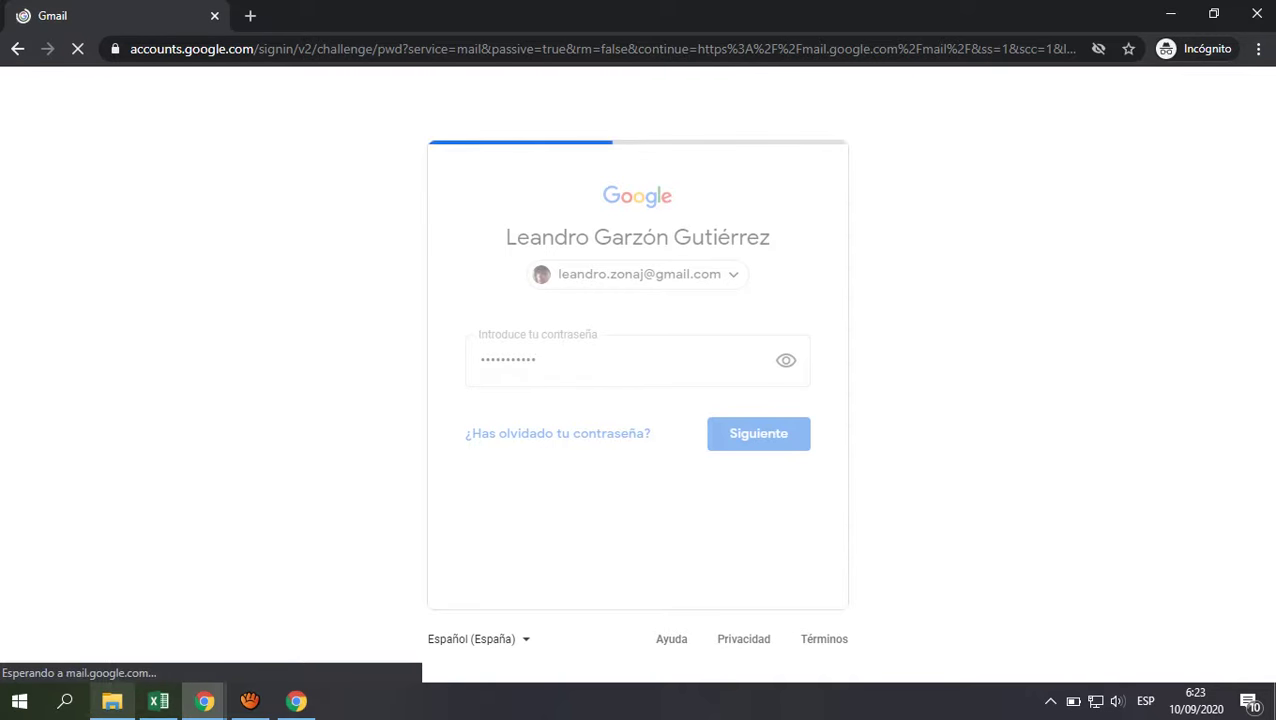
mouse_move(112, 701)
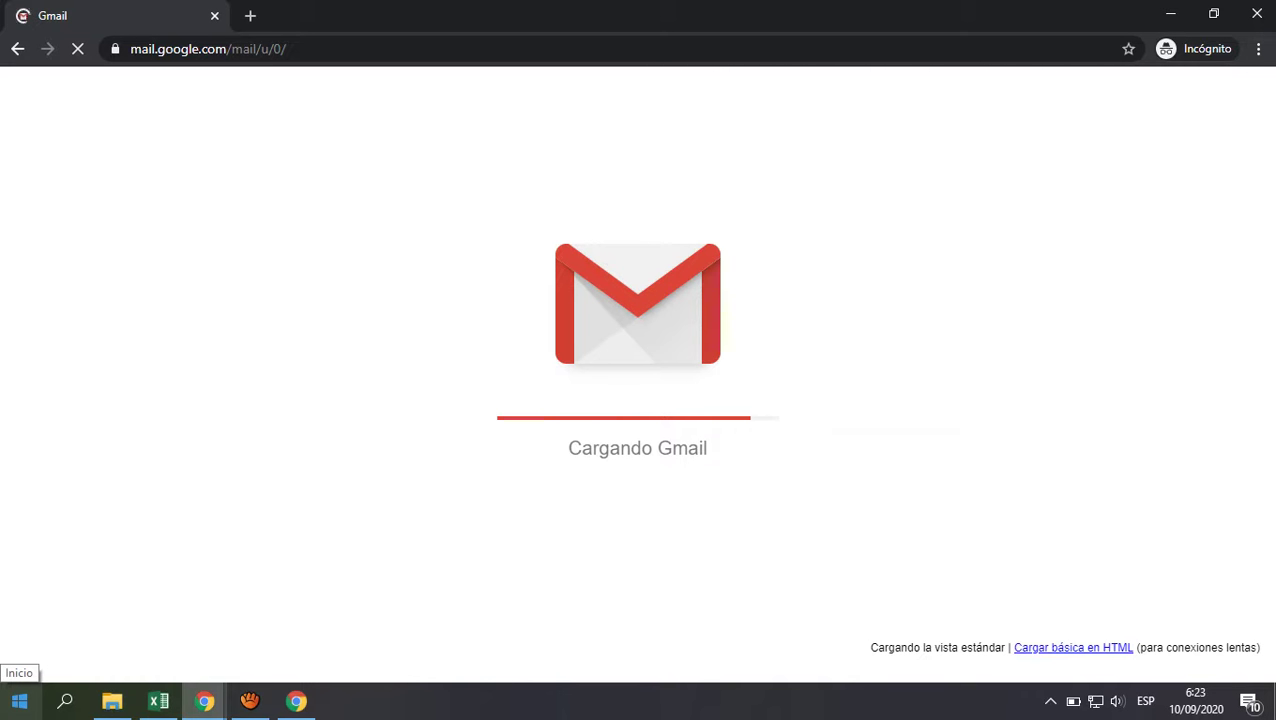
Launch Notepad and type a note that a student attended on 22 and 20 August without absences.
left_click(19, 700)
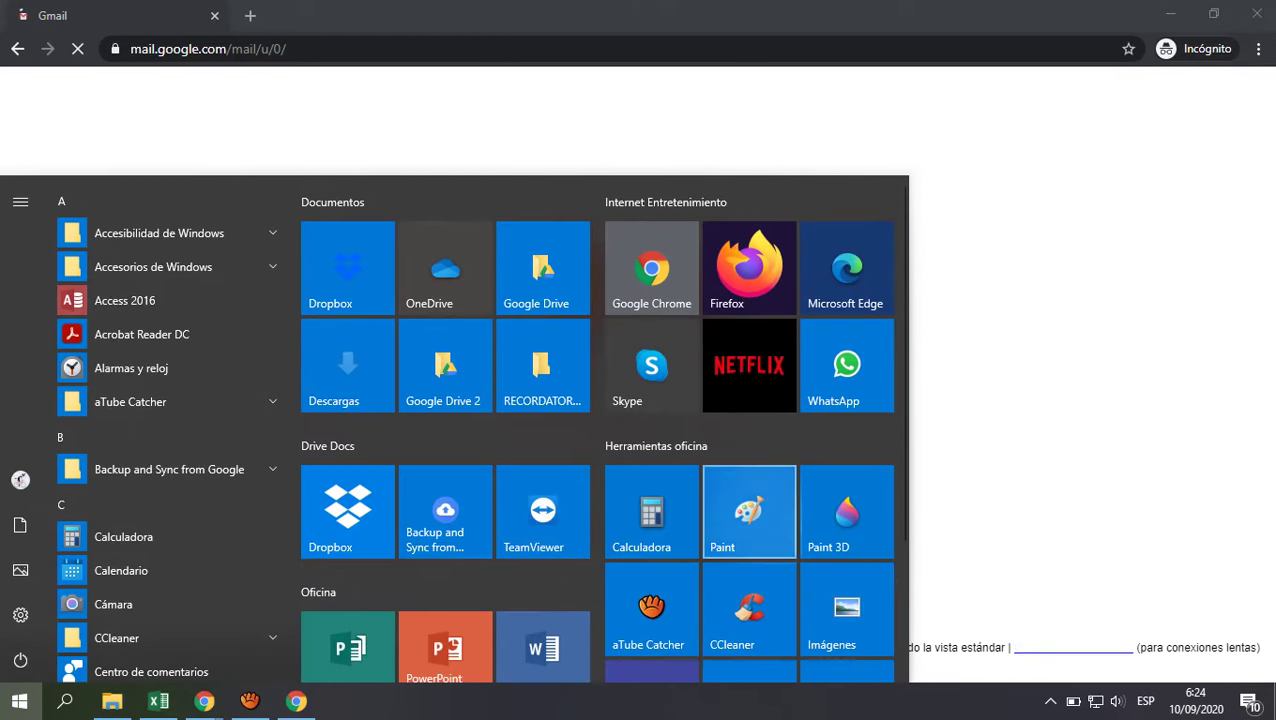
scroll(749, 360, "down", 2)
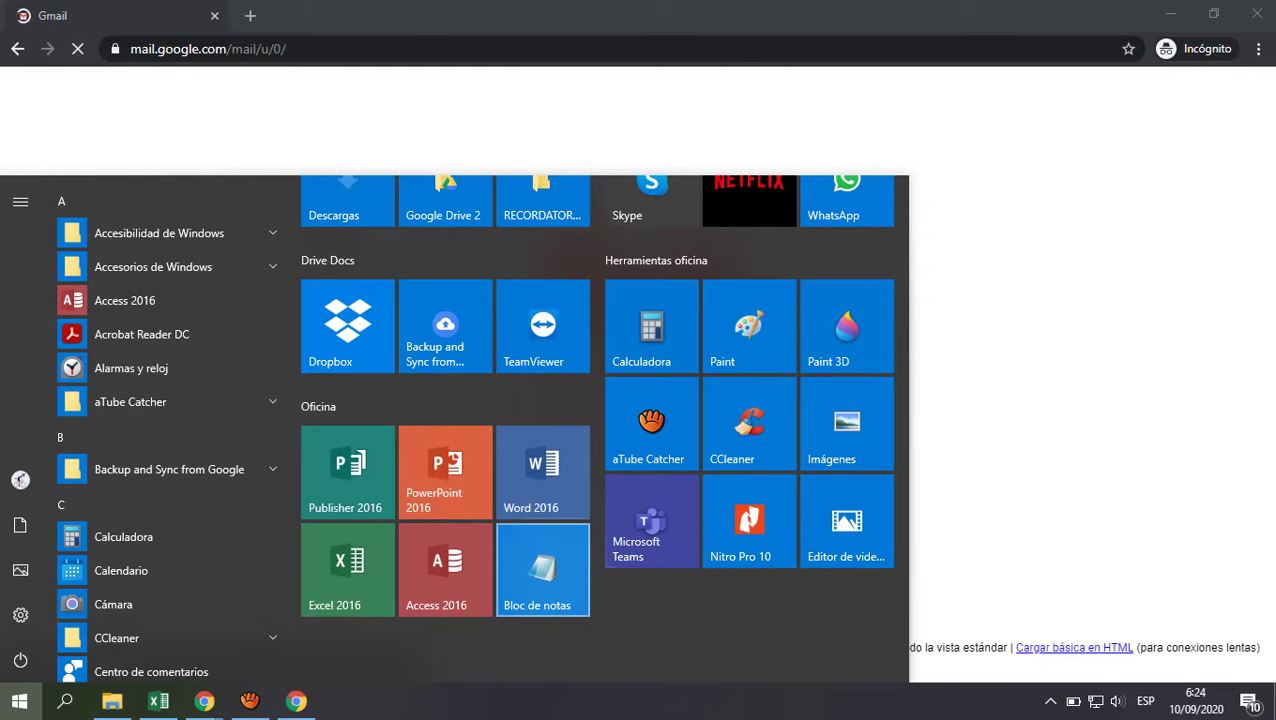
key("Escape")
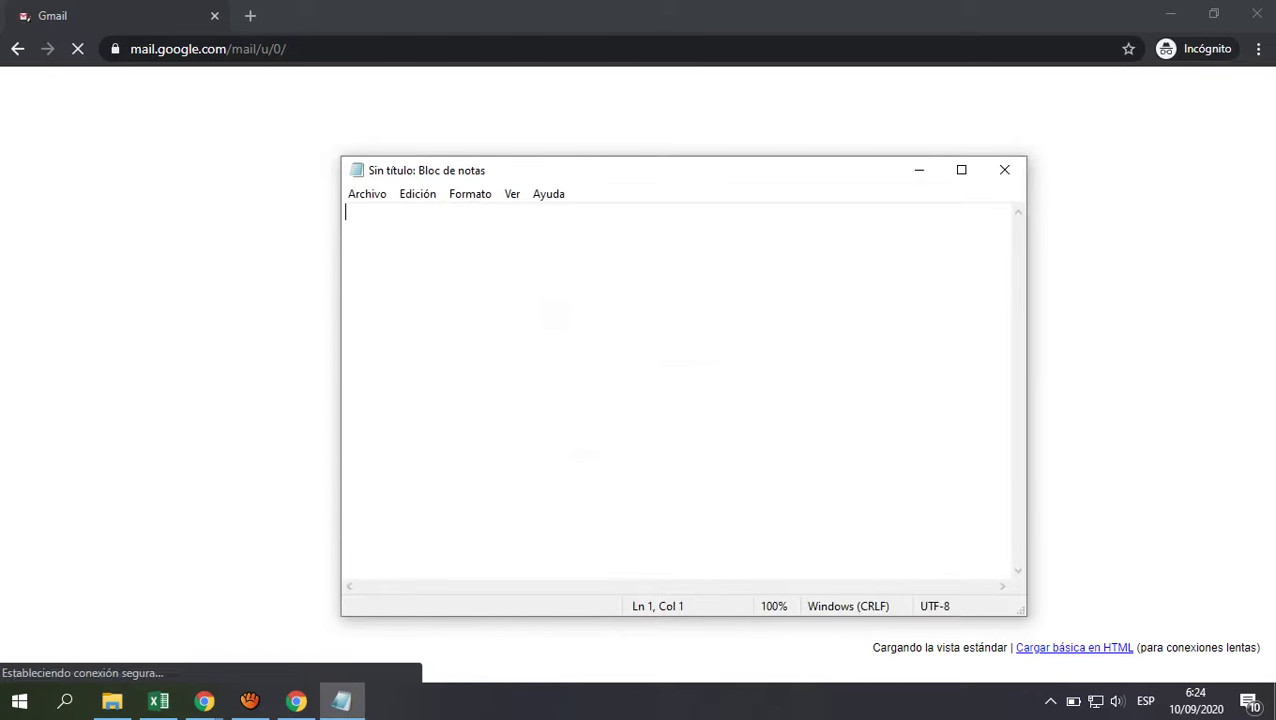
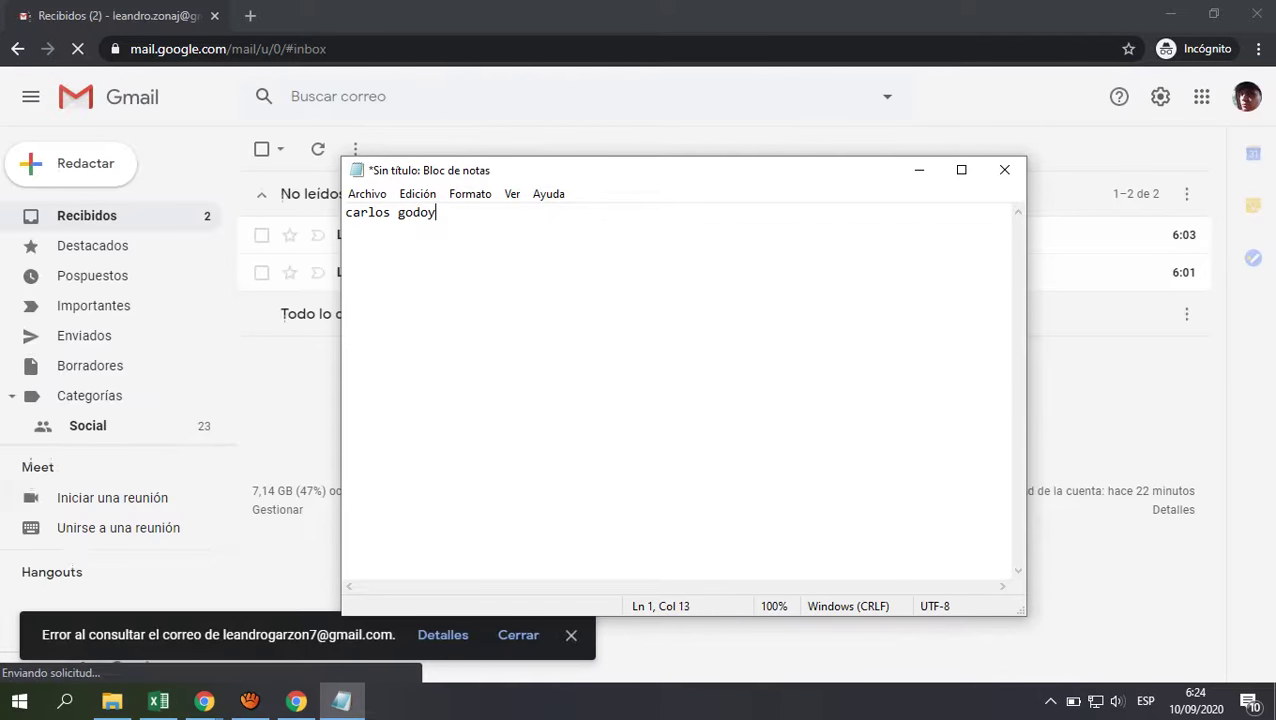
type(" asísti")
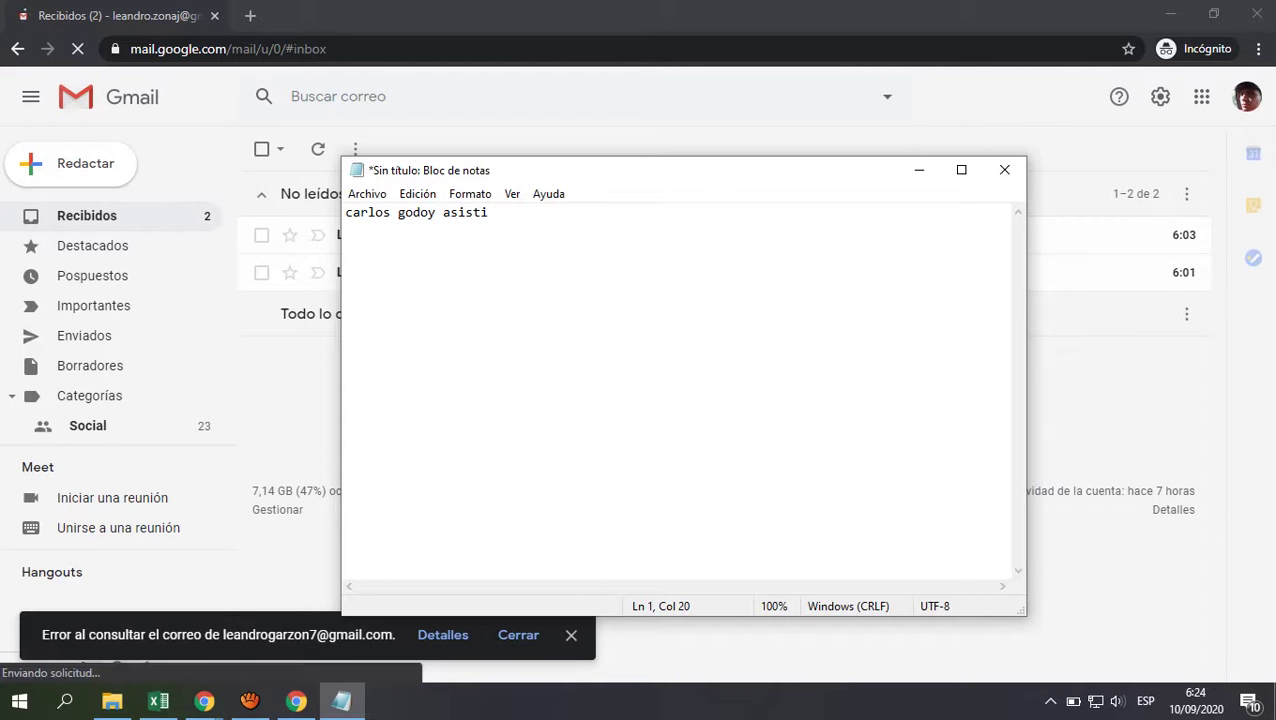
type("2 y 20de a")
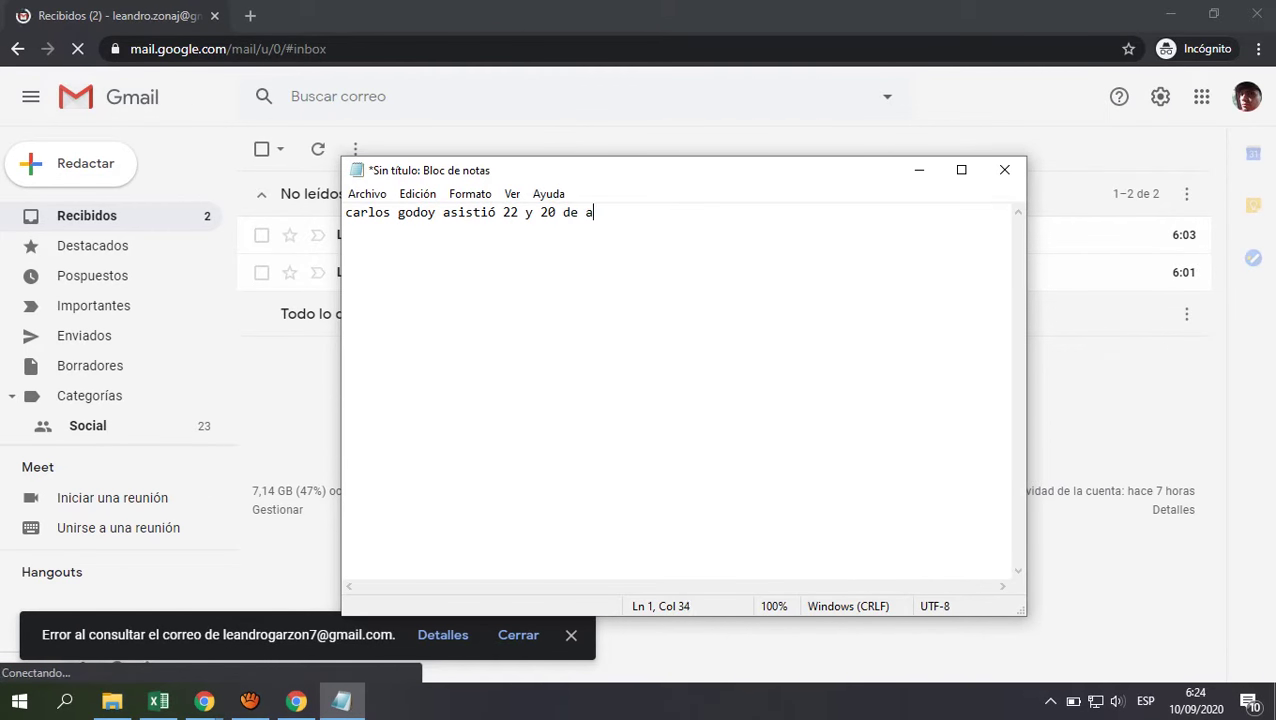
type("gosto ")
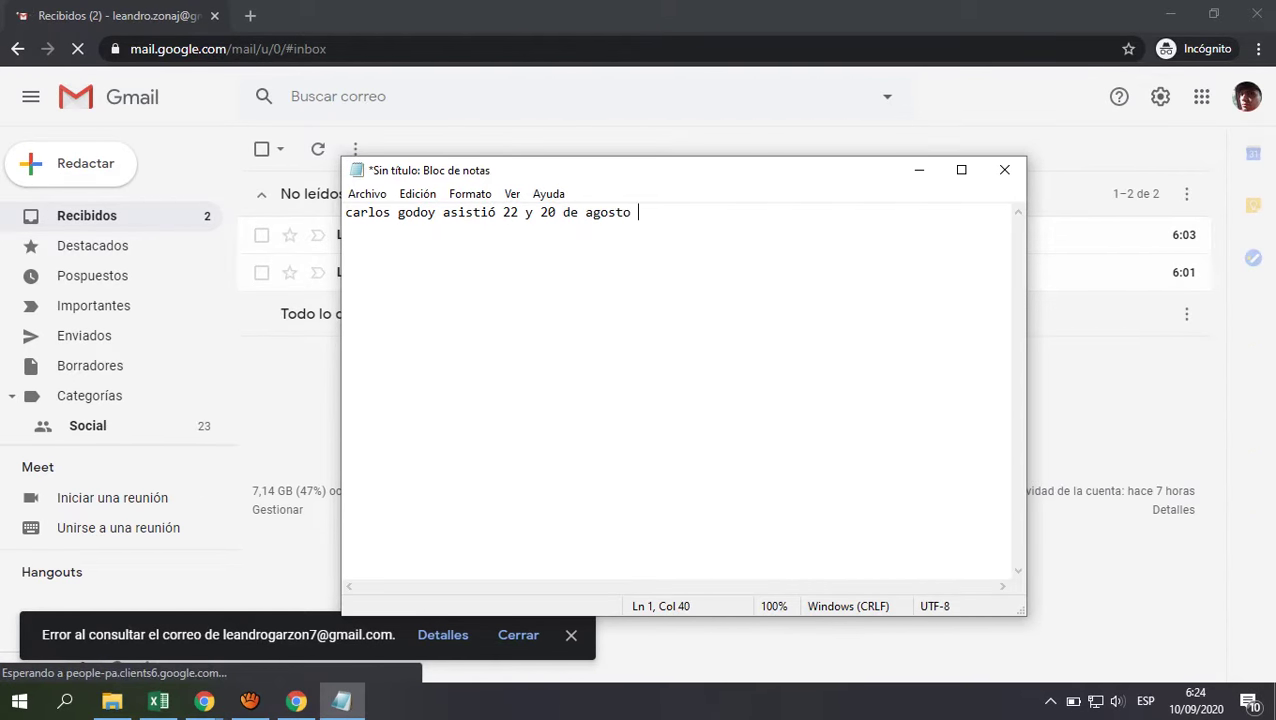
type("unca ")
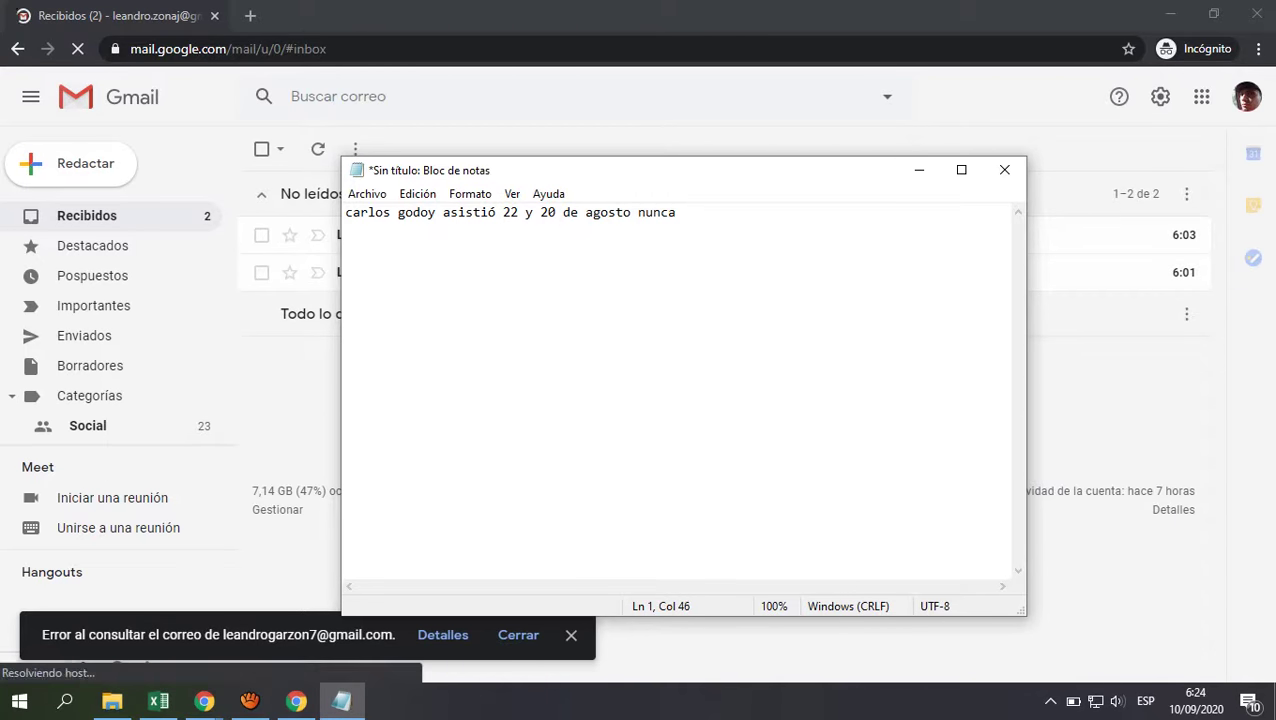
type("falt")
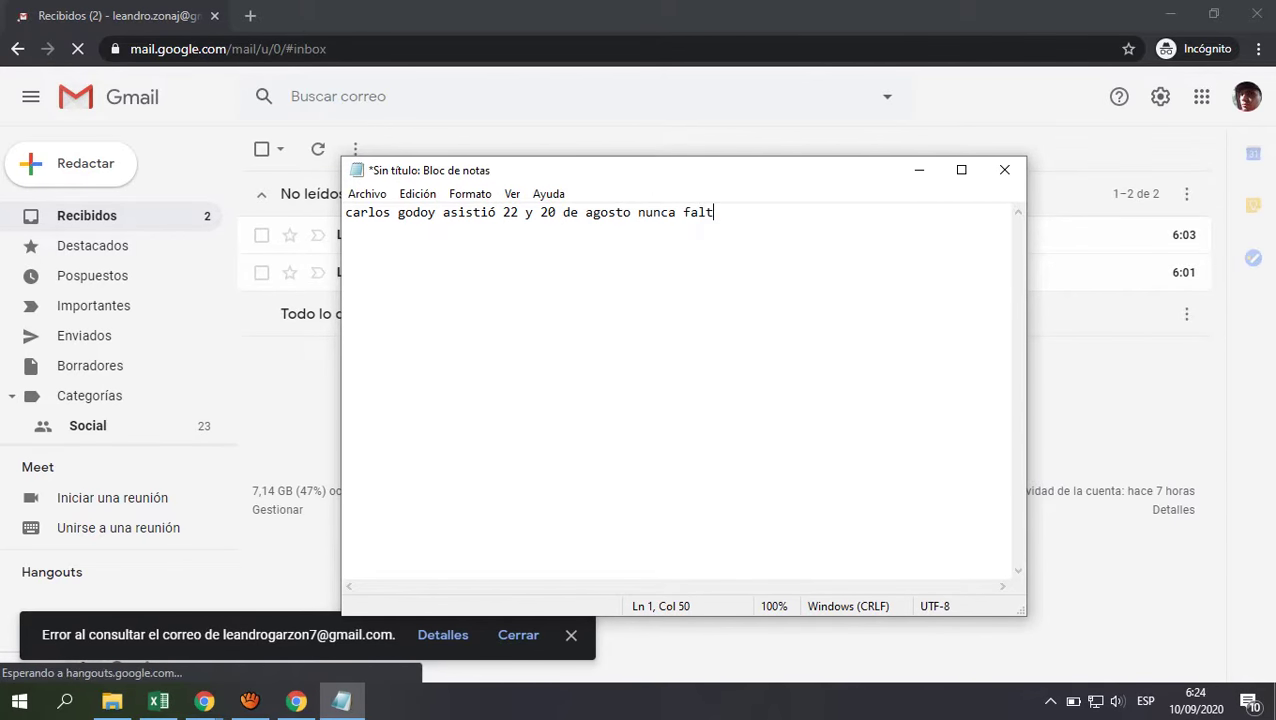
type("ó")
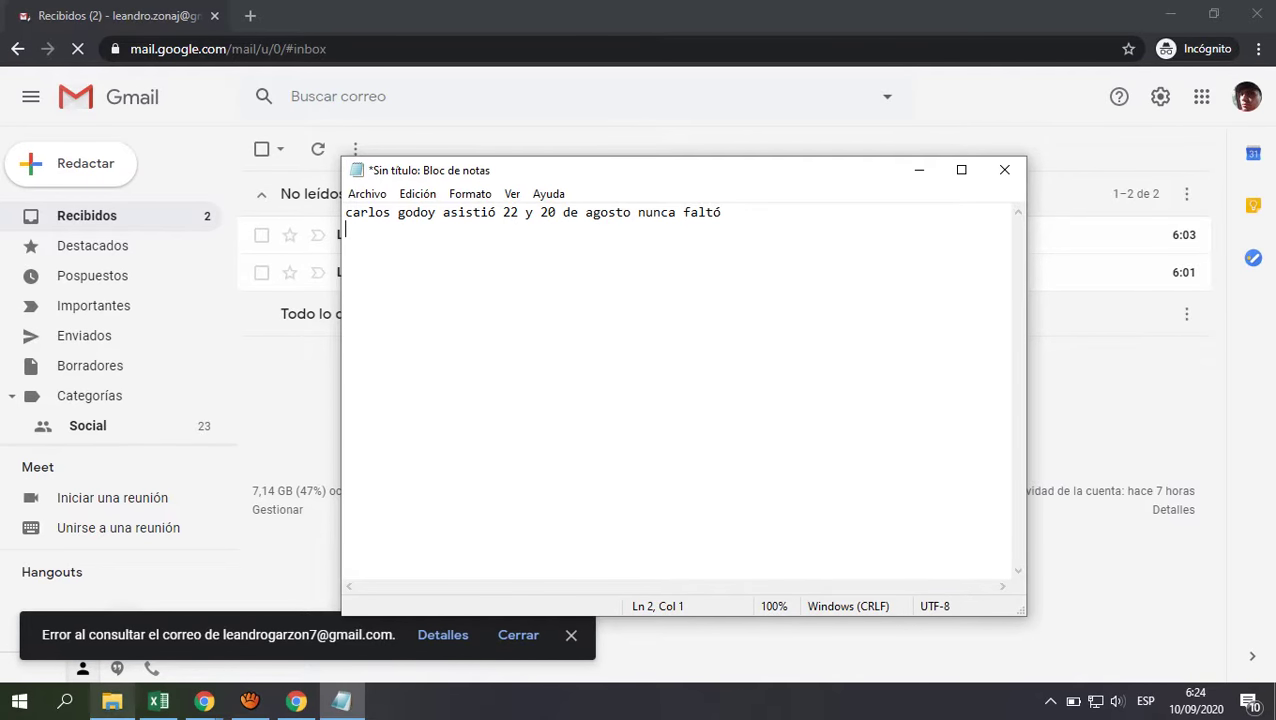
Return to Gmail and follow the email link to the 7D. TRANSFERENCIA assignment in Classroom.
key("alt+Tab")
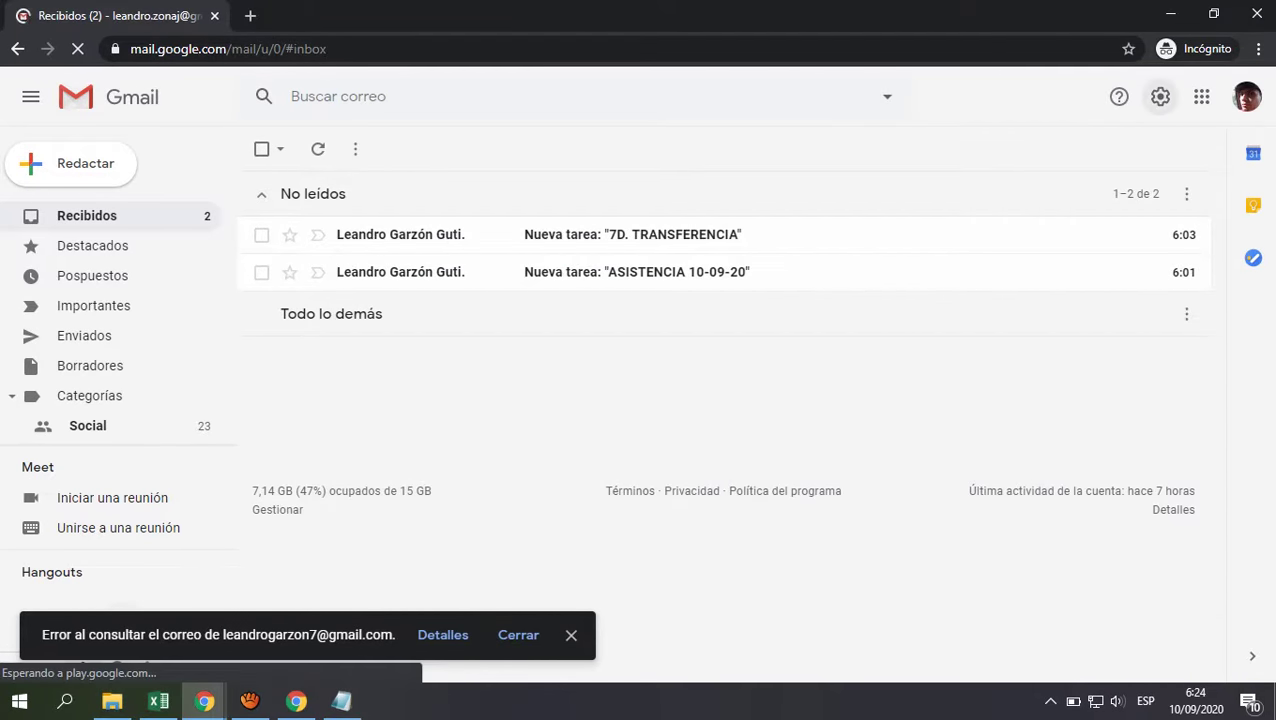
left_click(1201, 96)
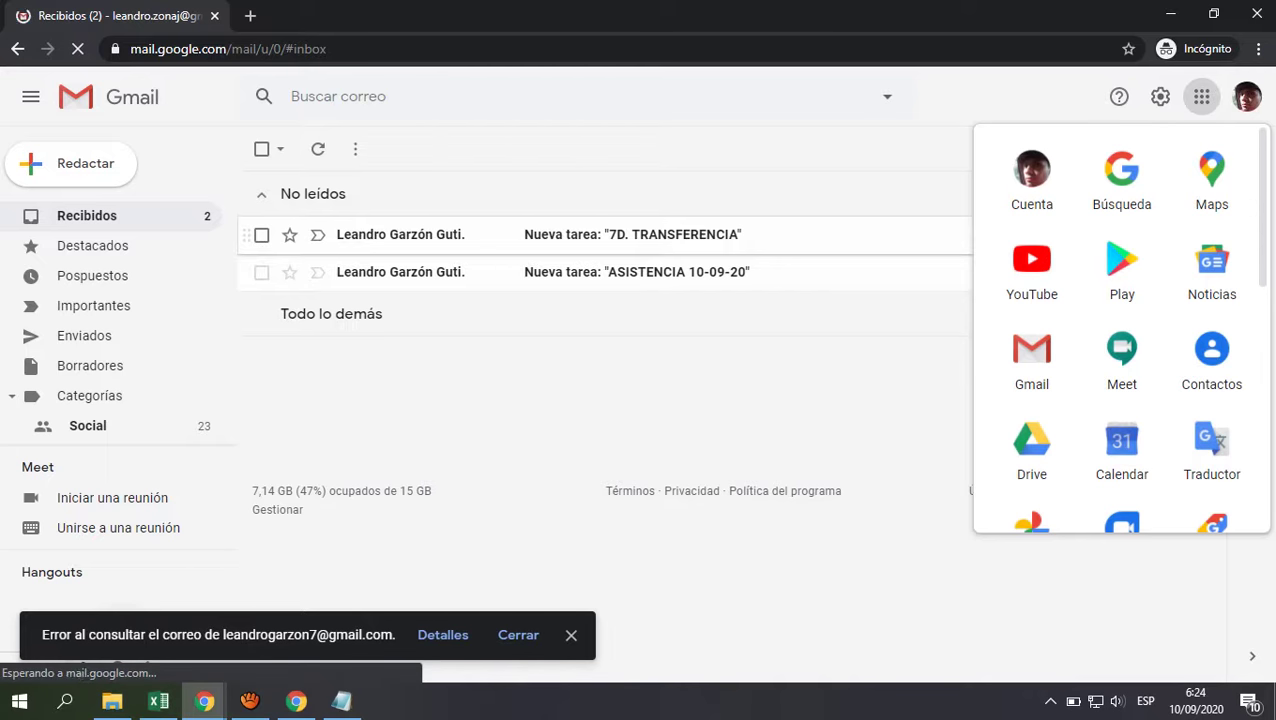
scroll(1212, 350, "down", 5)
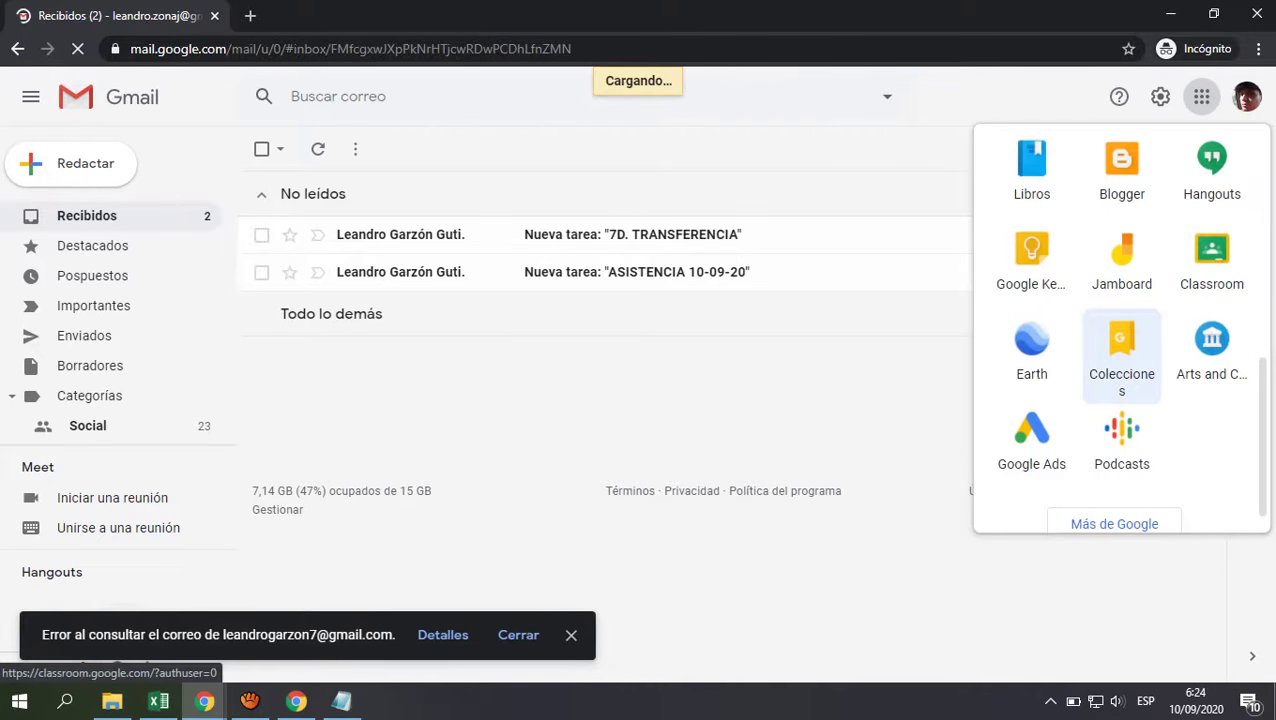
scroll(738, 425, "down", 1)
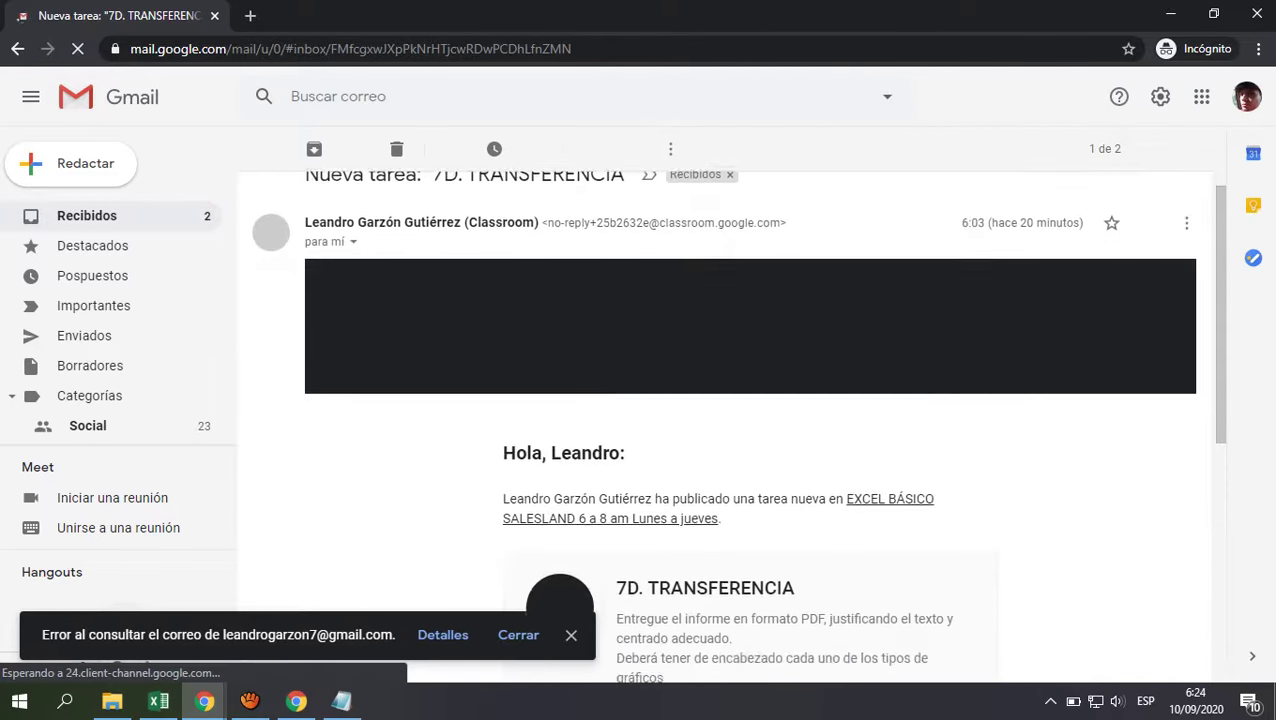
scroll(738, 425, "down", 2)
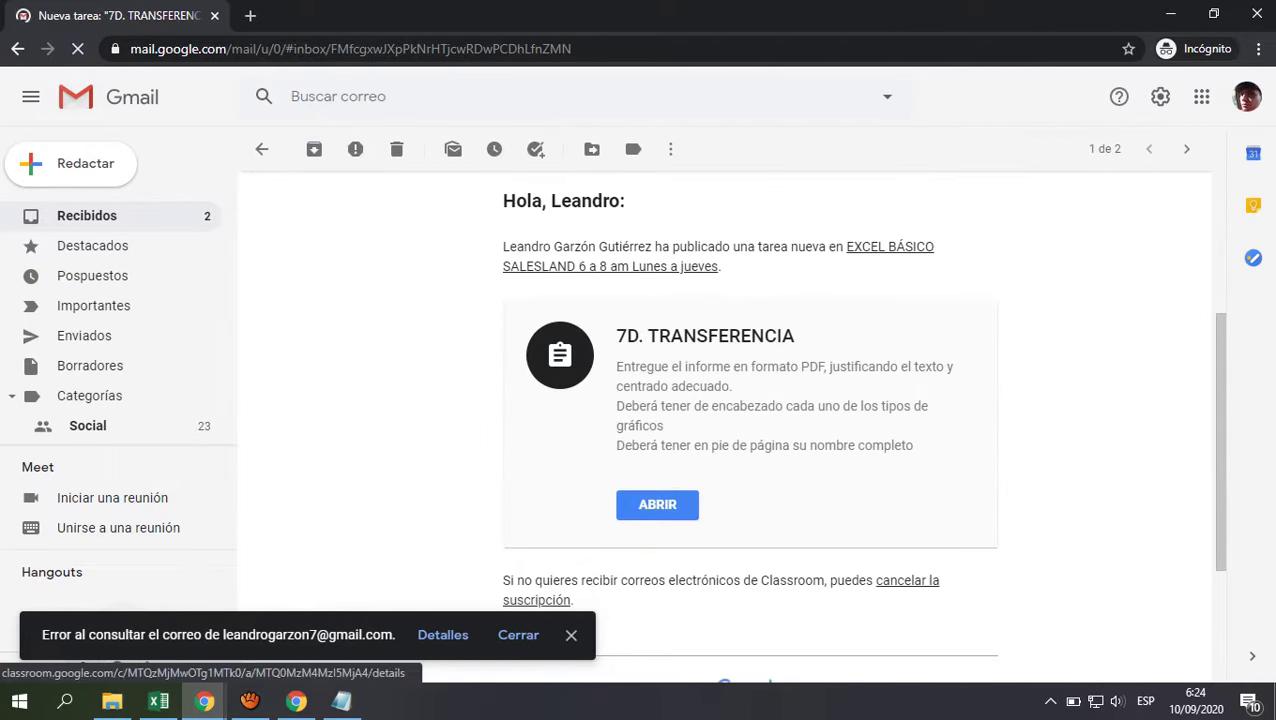
left_click(657, 504)
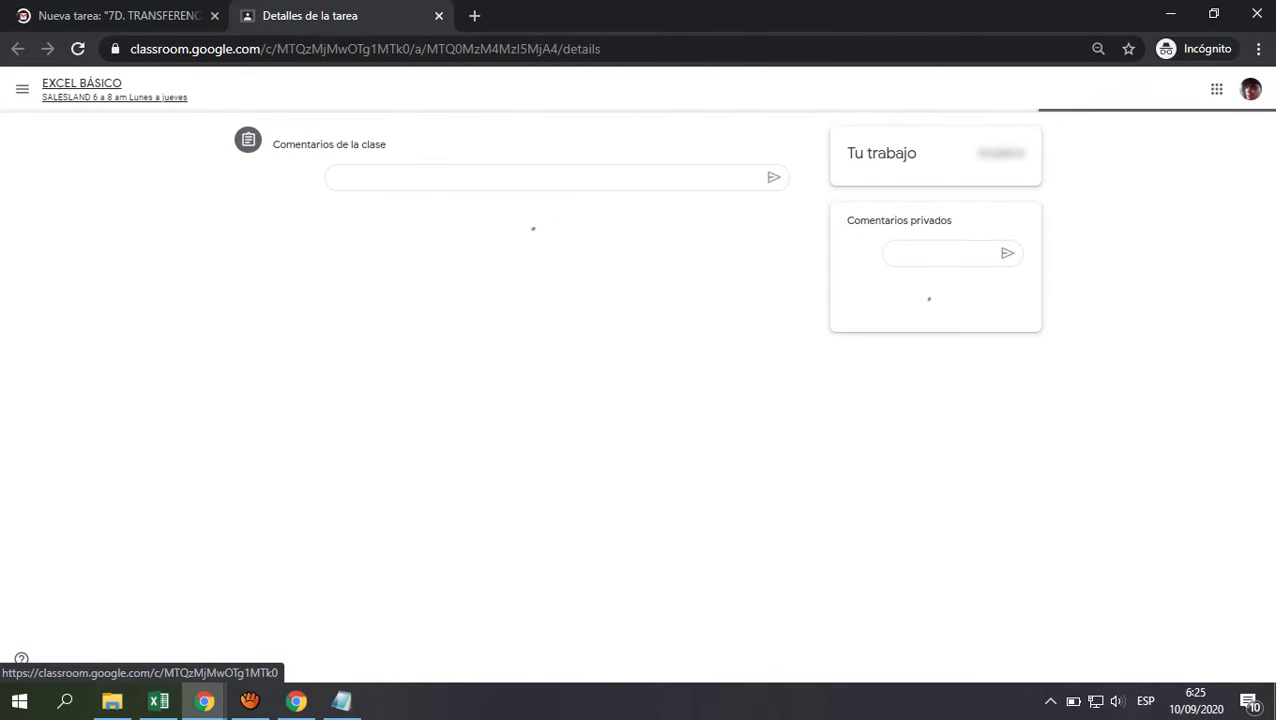
Go to the EXCEL BÁSICO classwork, find SEMANA 1, and open the 1A REFLEXIÓN INICIAL question page.
left_click(81, 83)
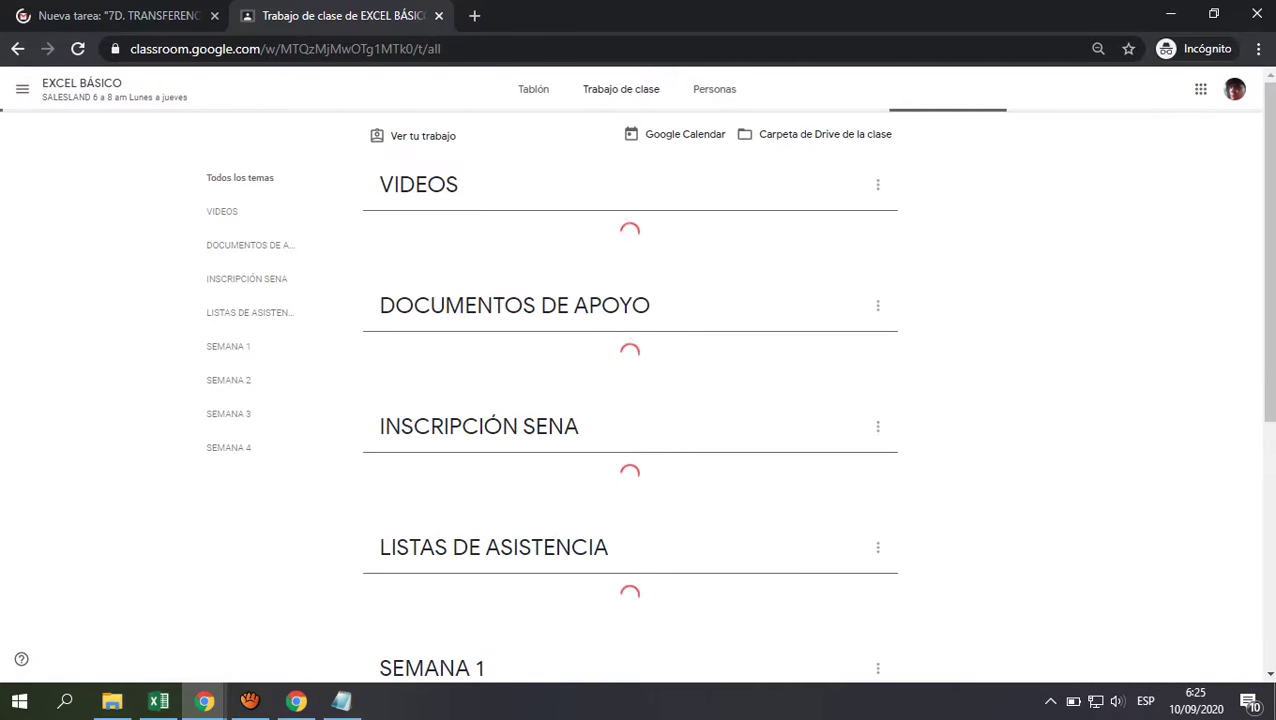
scroll(640, 580, "down", 2)
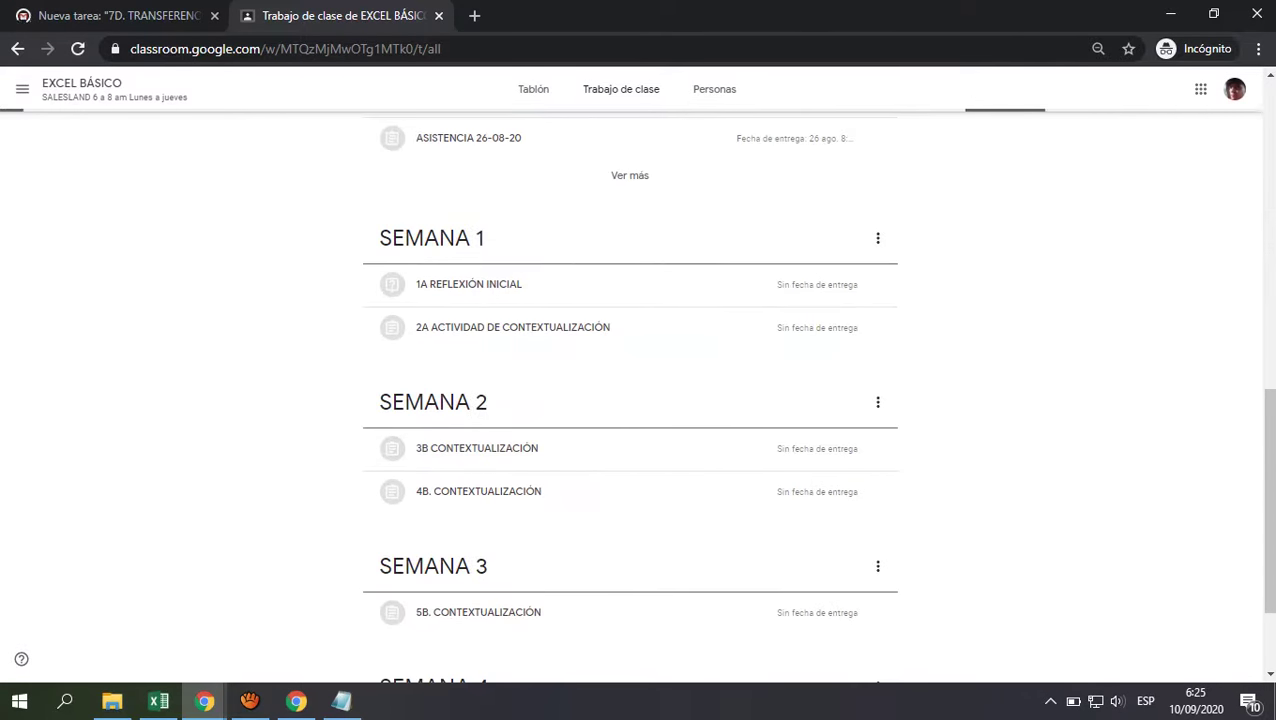
scroll(630, 580, "down", 3)
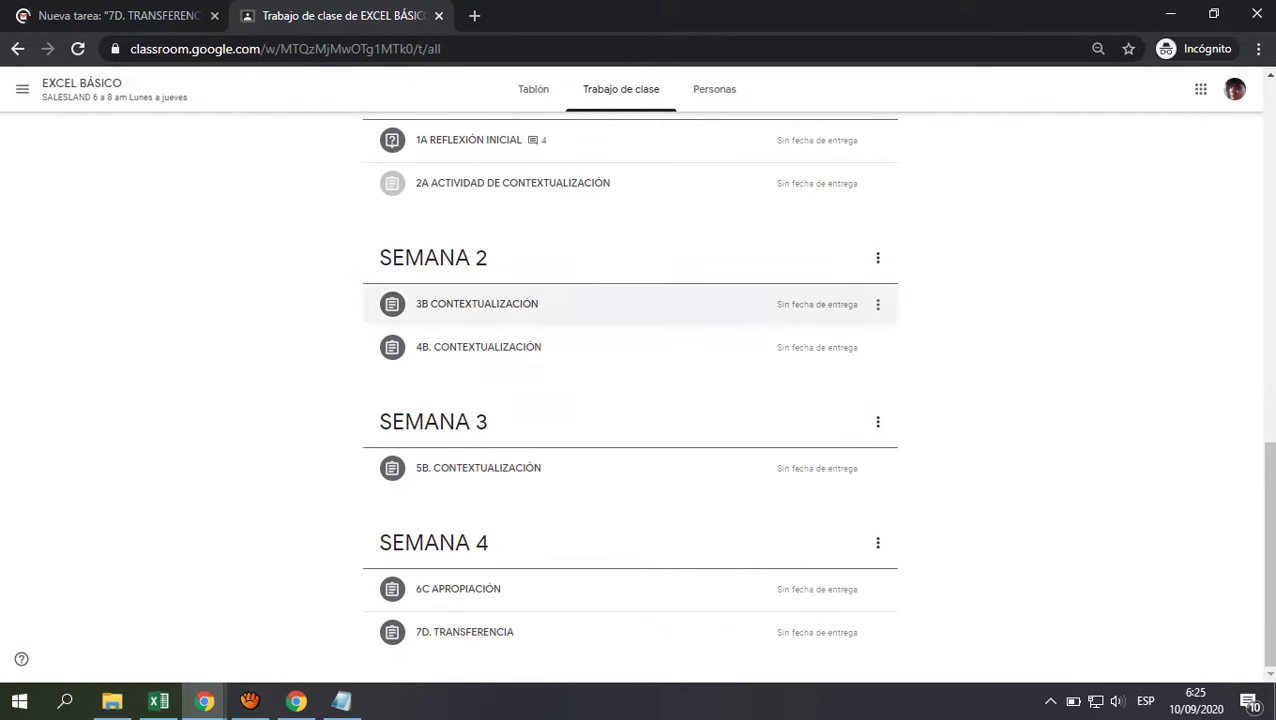
scroll(630, 320, "up", 3)
left_click(470, 421)
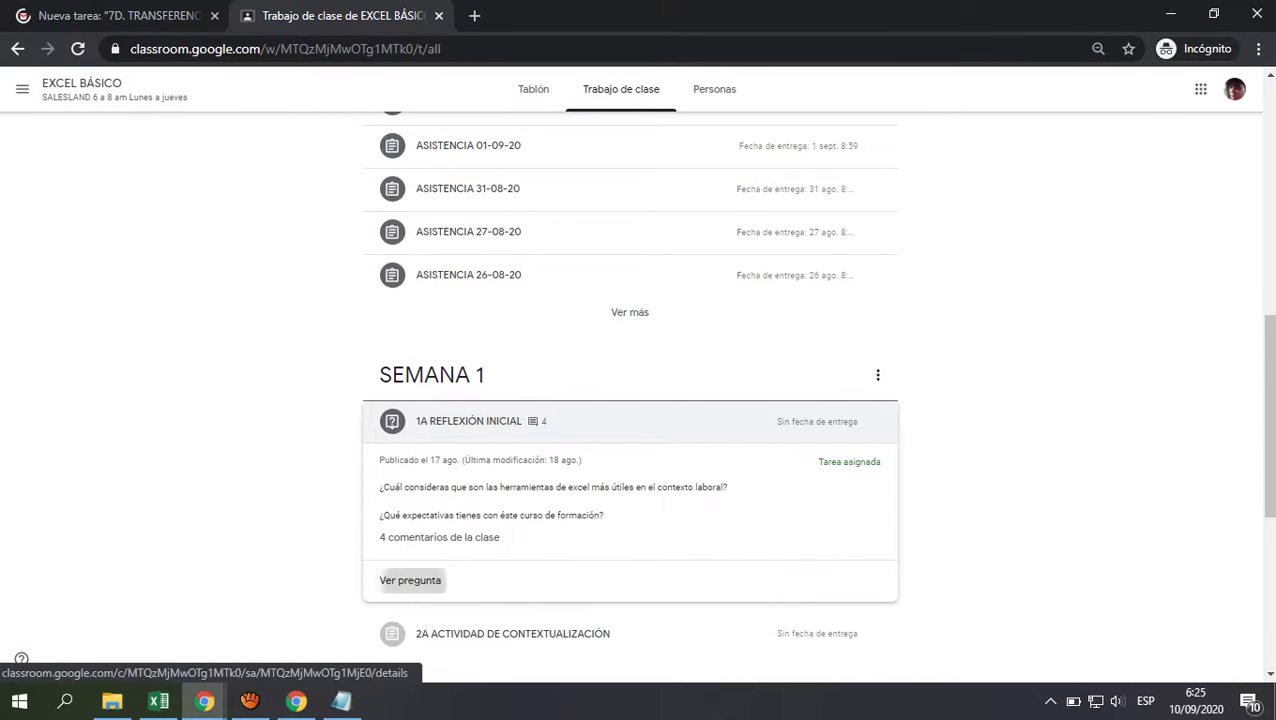
left_click(410, 580)
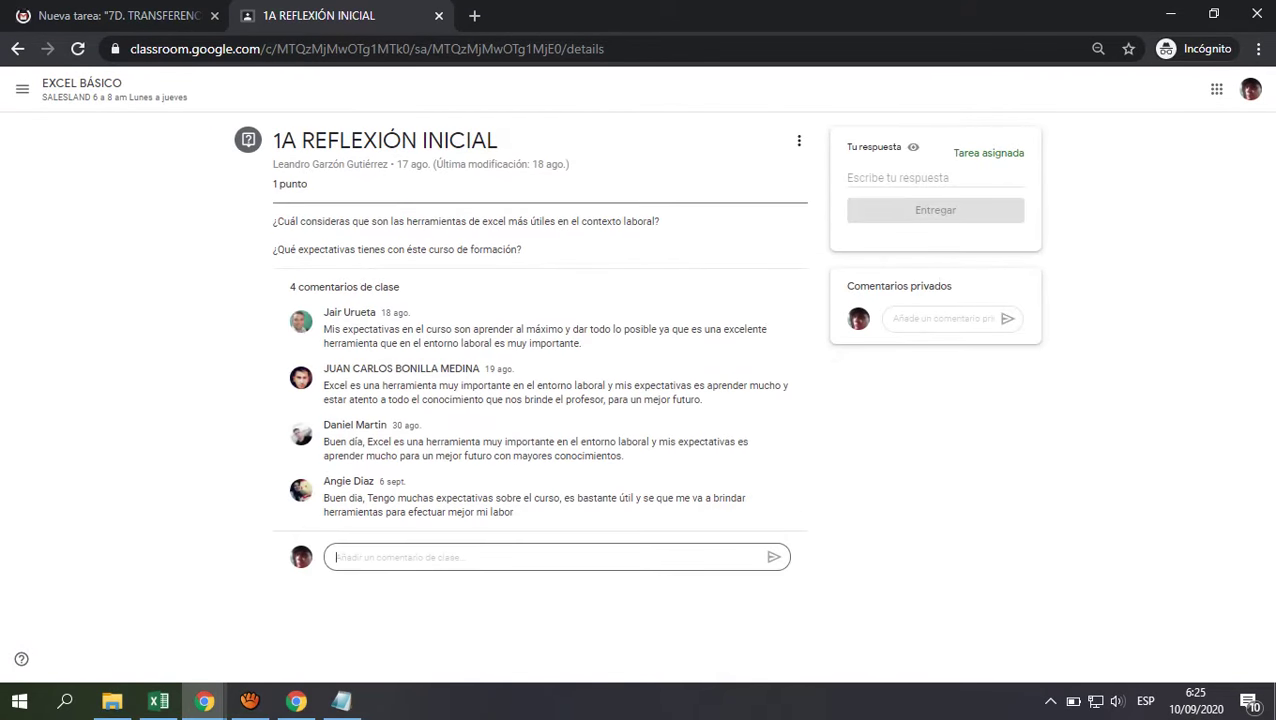
Post the class comment 'ejemplo' on 1A REFLEXIÓN INICIAL.
type("ejemplo")
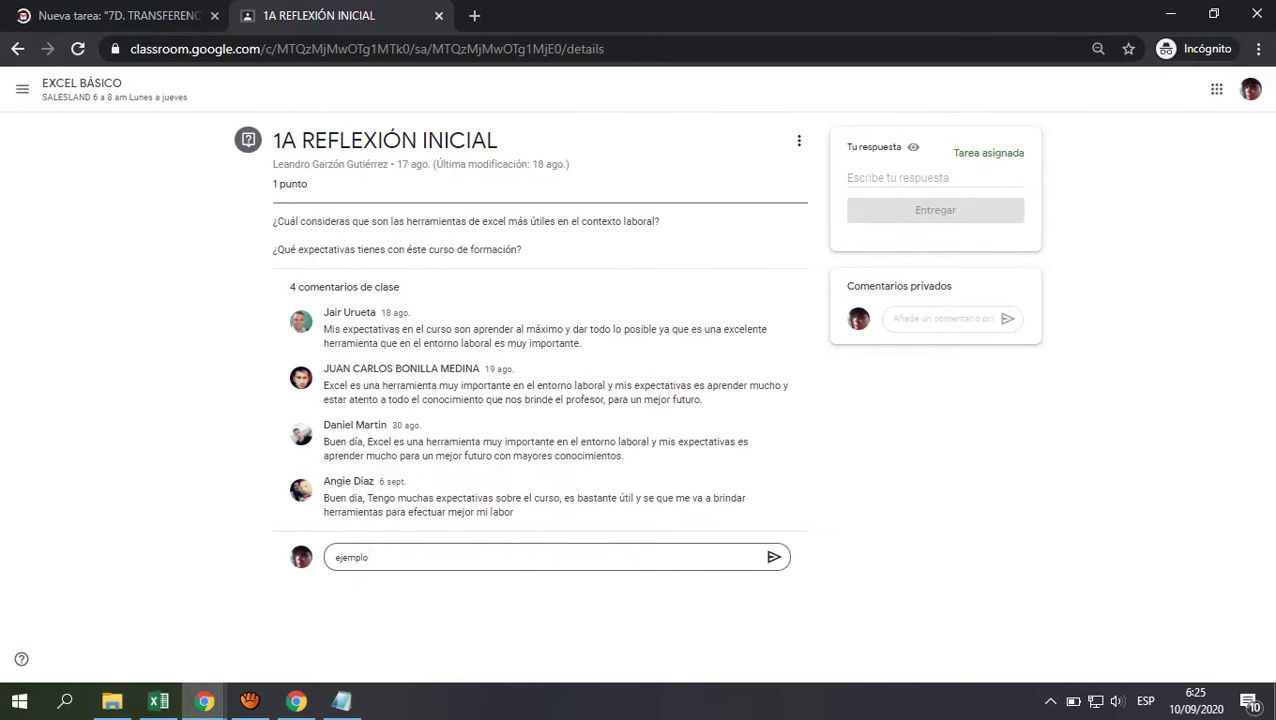
key("Return")
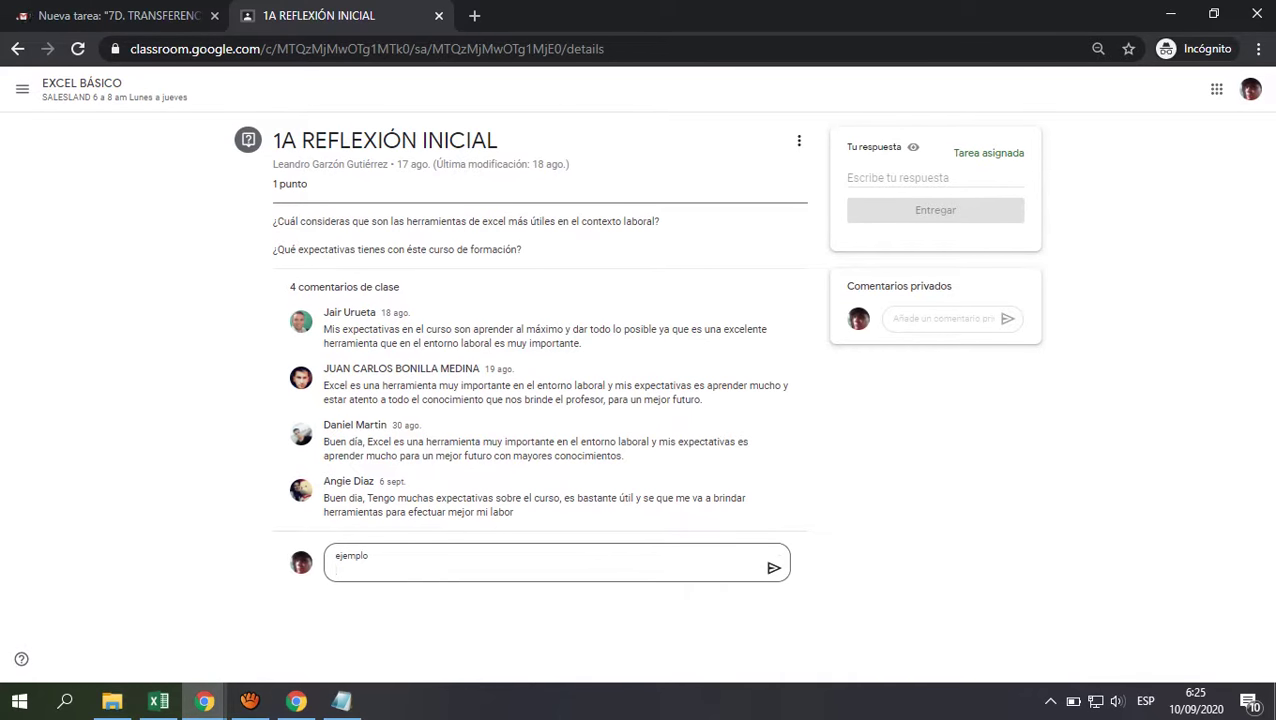
key("ctrl+Return")
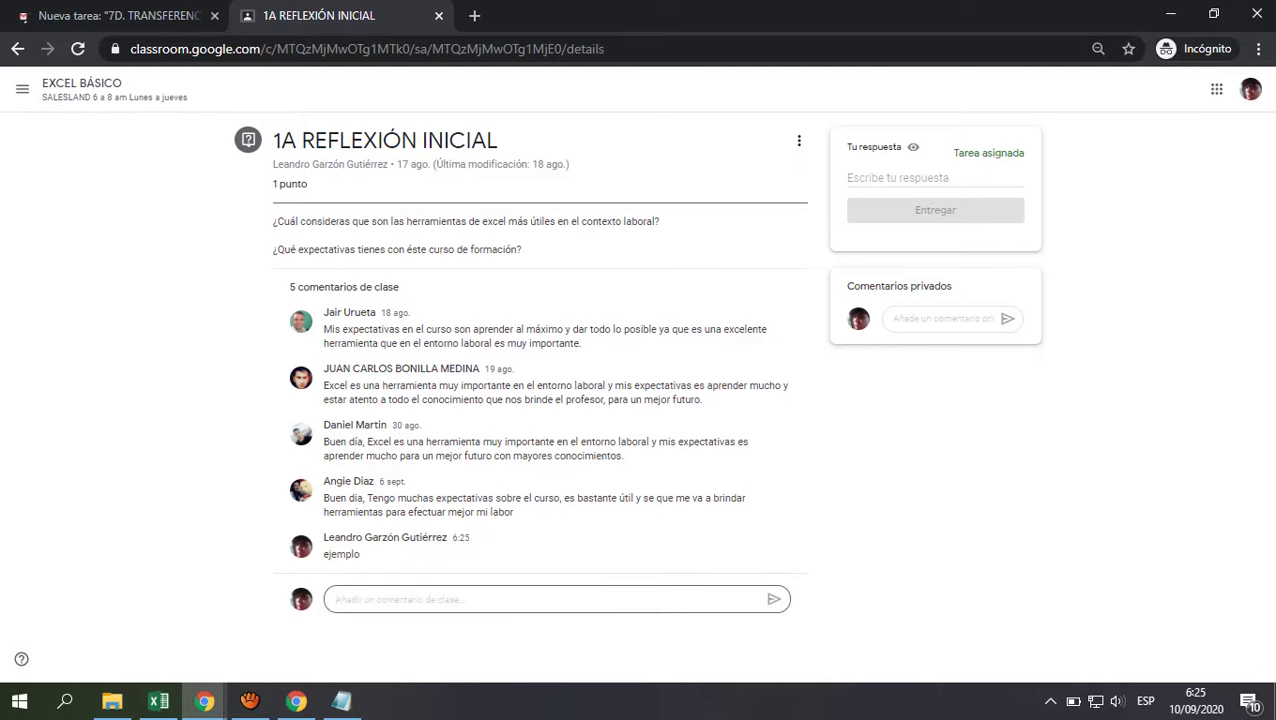
Enter a test answer in 'Tu respuesta' and turn it in as the student.
left_click(897, 177)
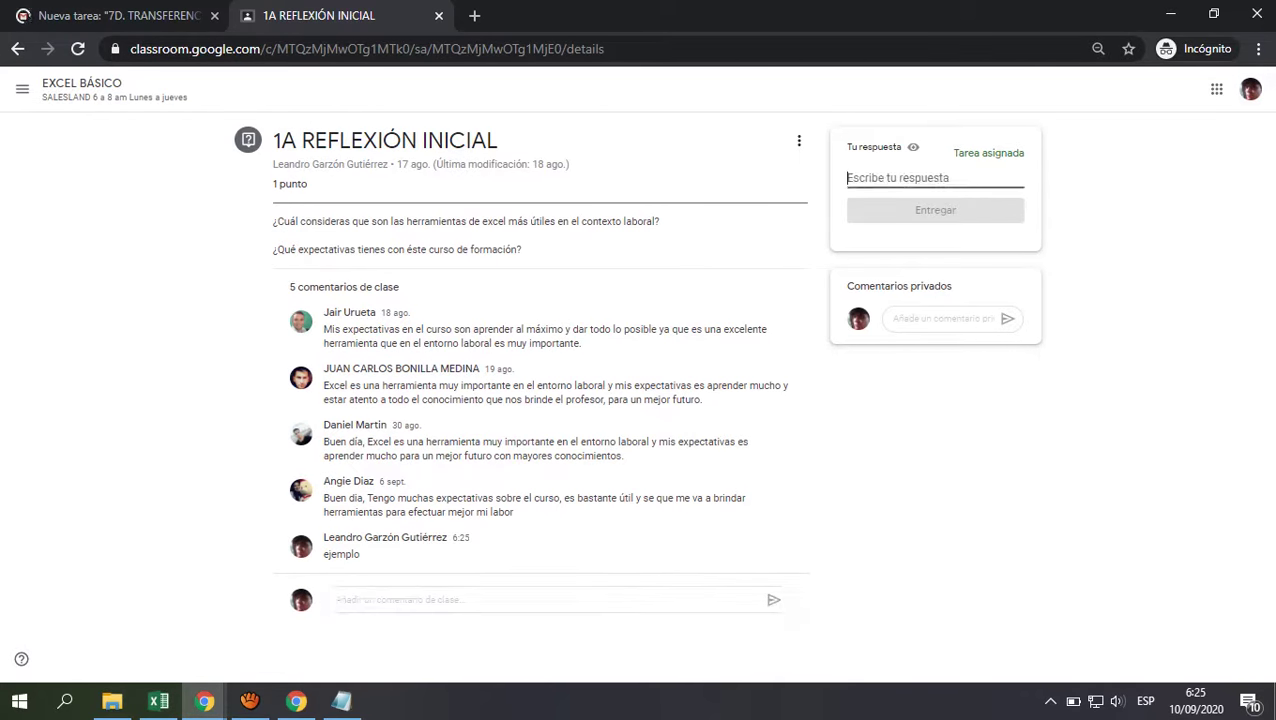
type("ertertewrt")
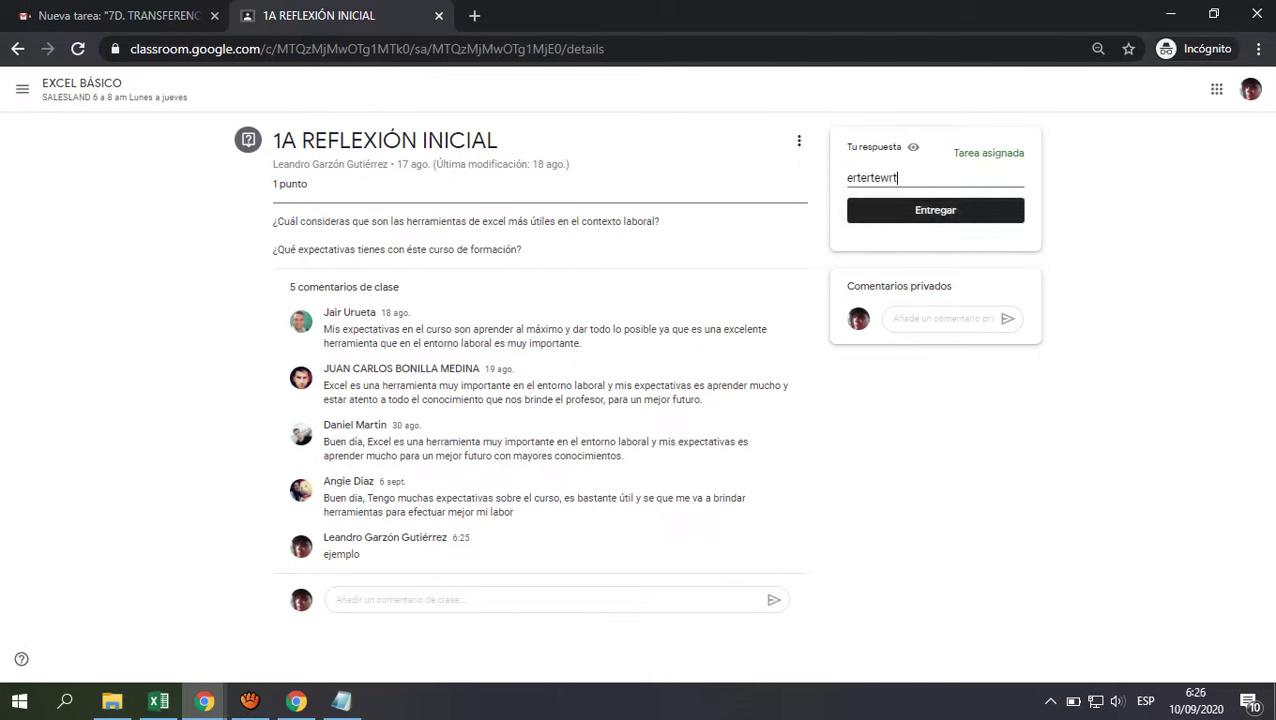
type("ewrtwrt")
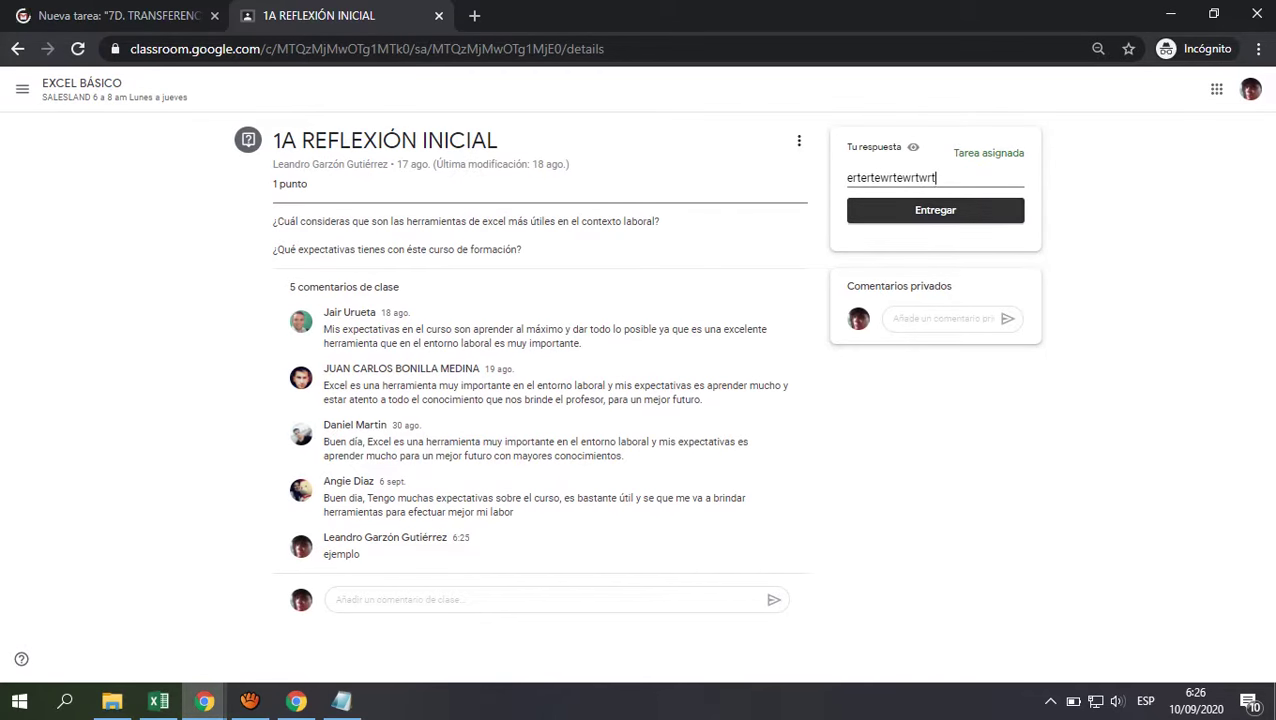
left_click(935, 210)
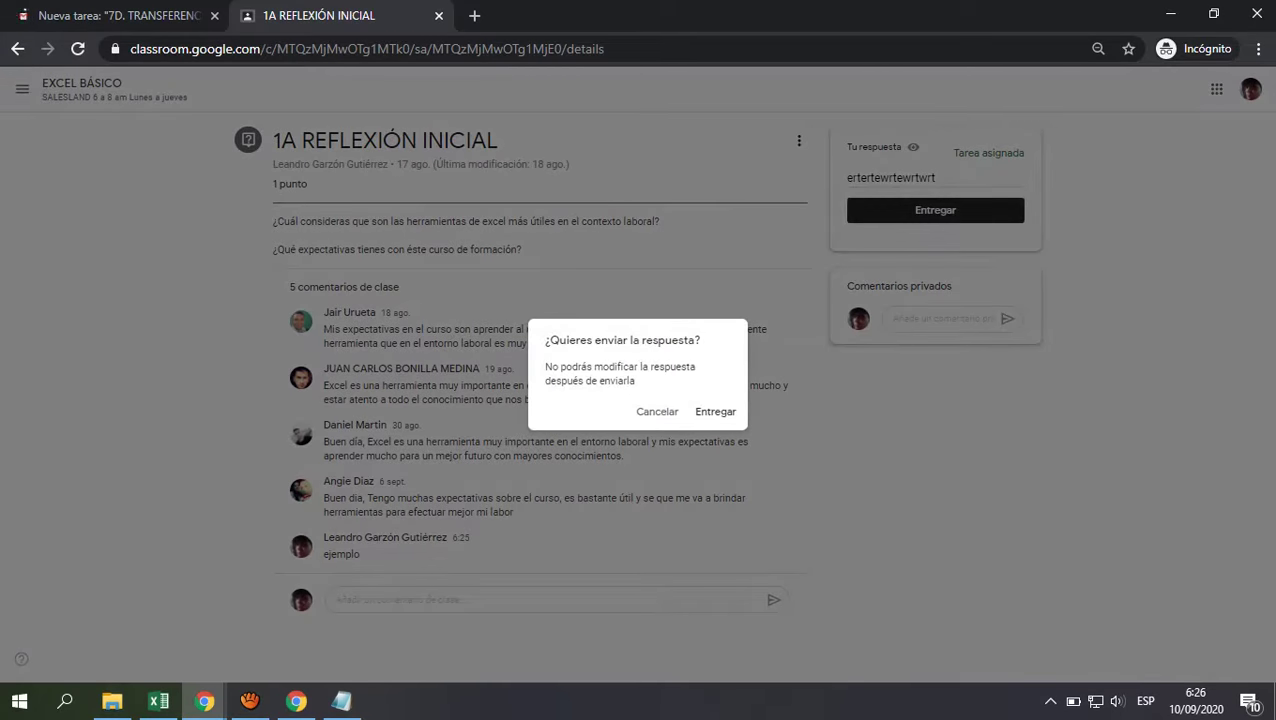
left_click(715, 411)
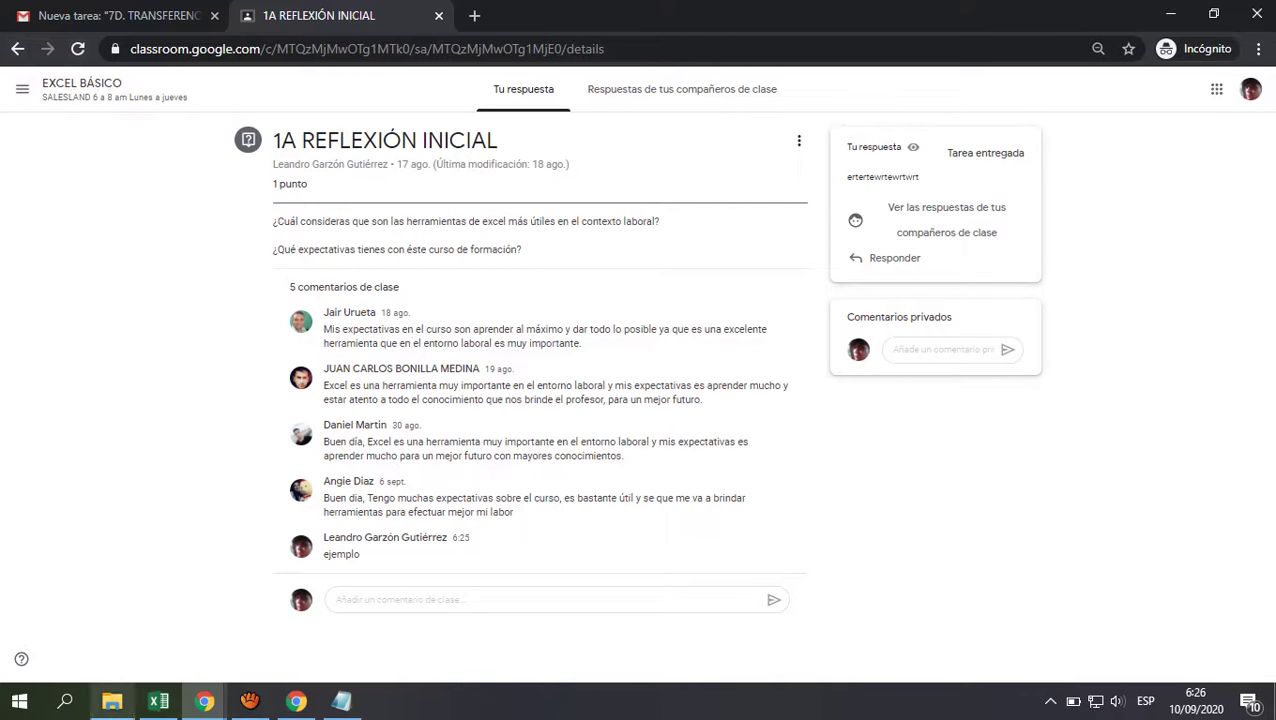
left_click(296, 701)
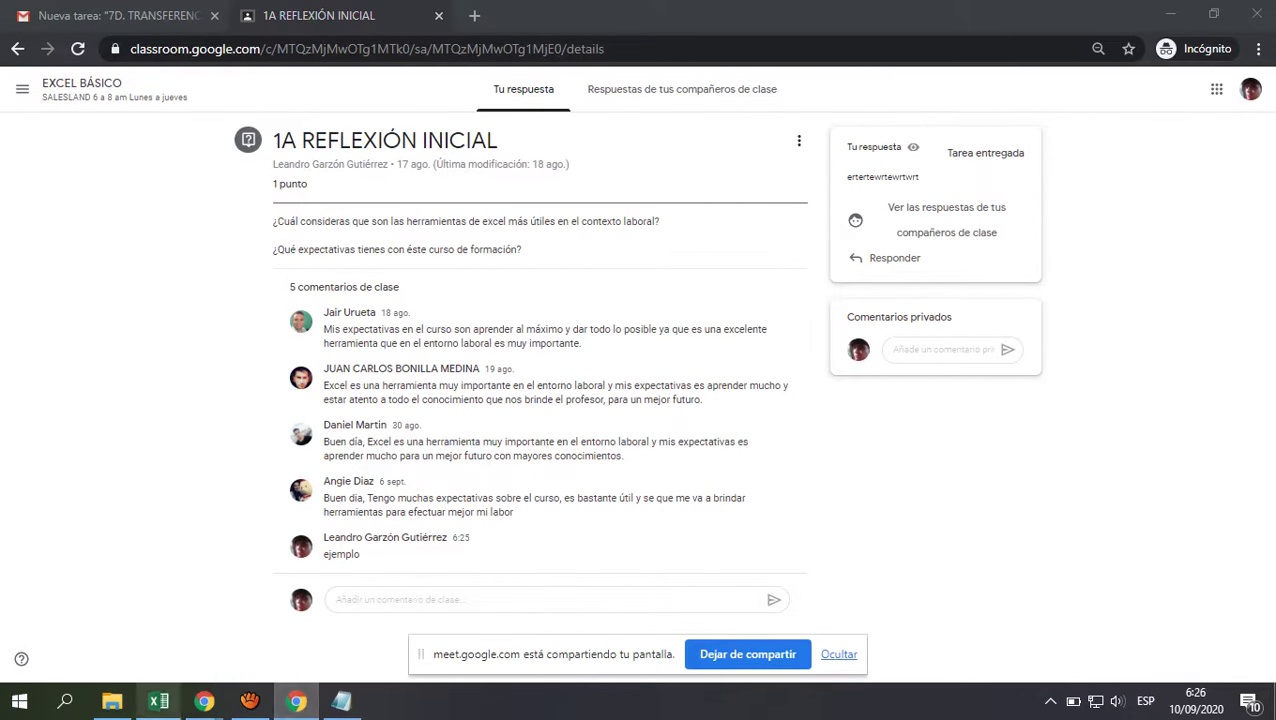
Switch to the teacher's Chrome window and open the EXCEL BÁSICO class from the class list.
mouse_move(204, 701)
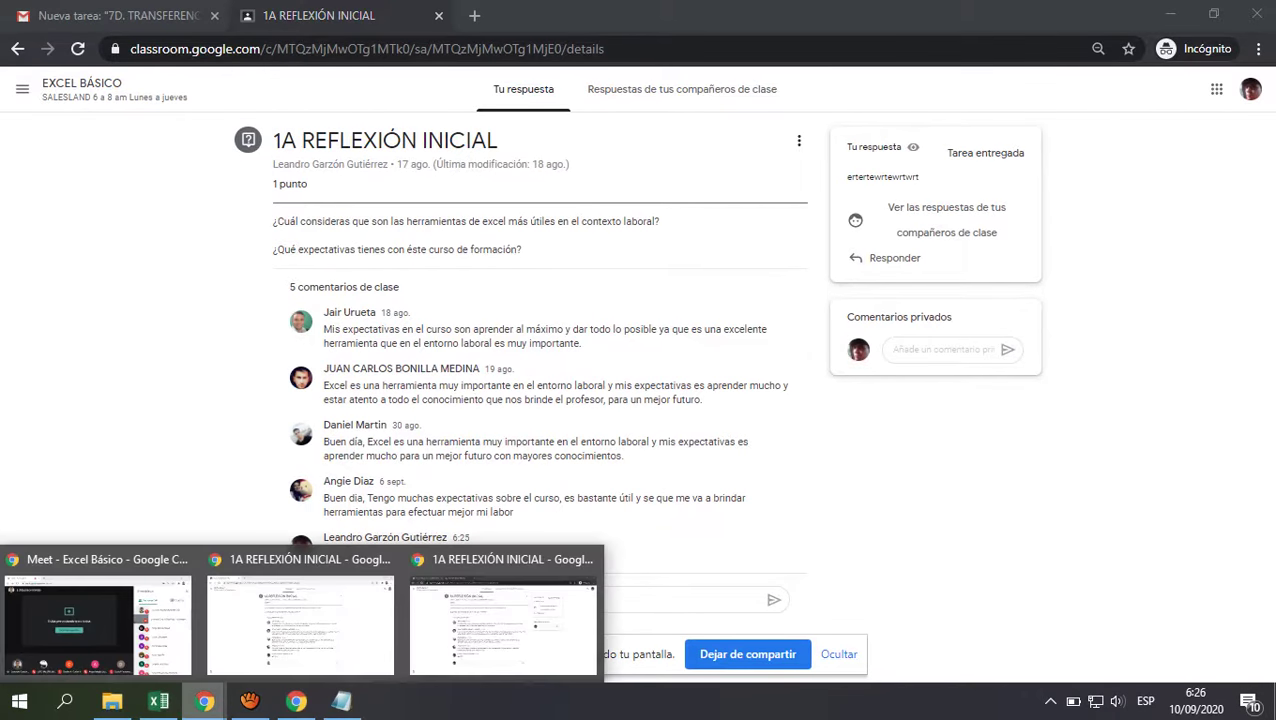
left_click(300, 622)
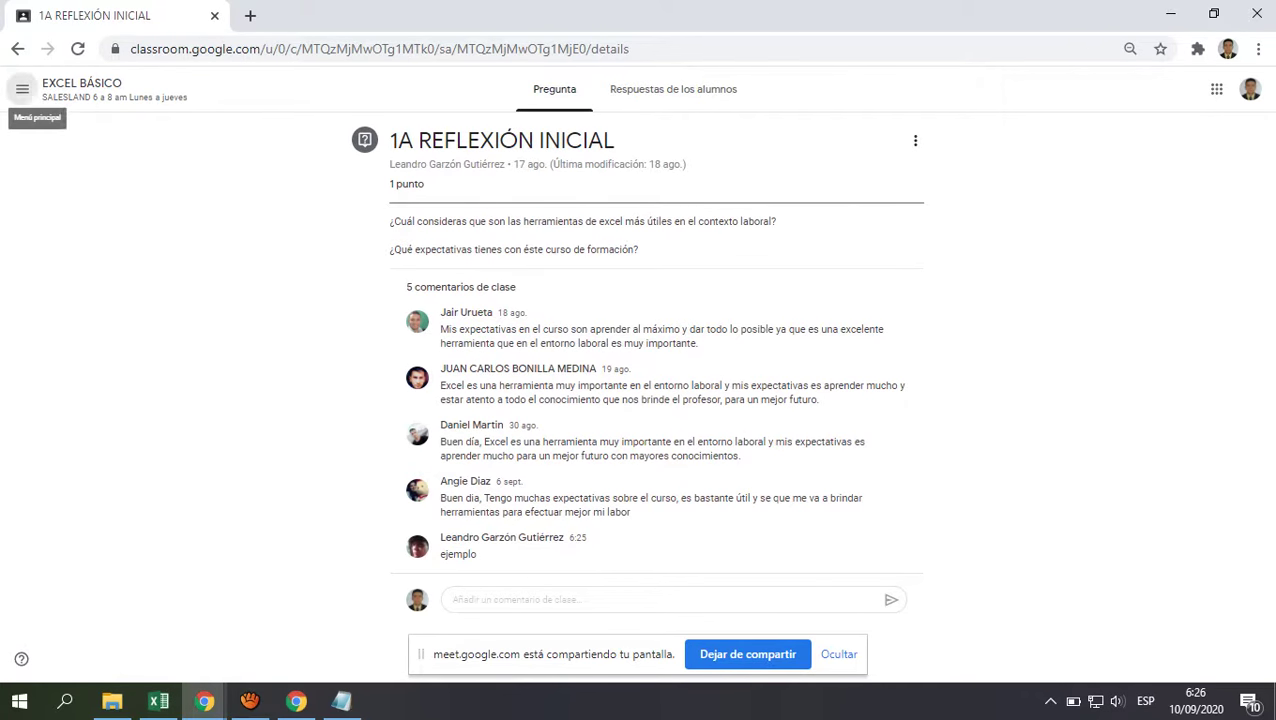
left_click(22, 88)
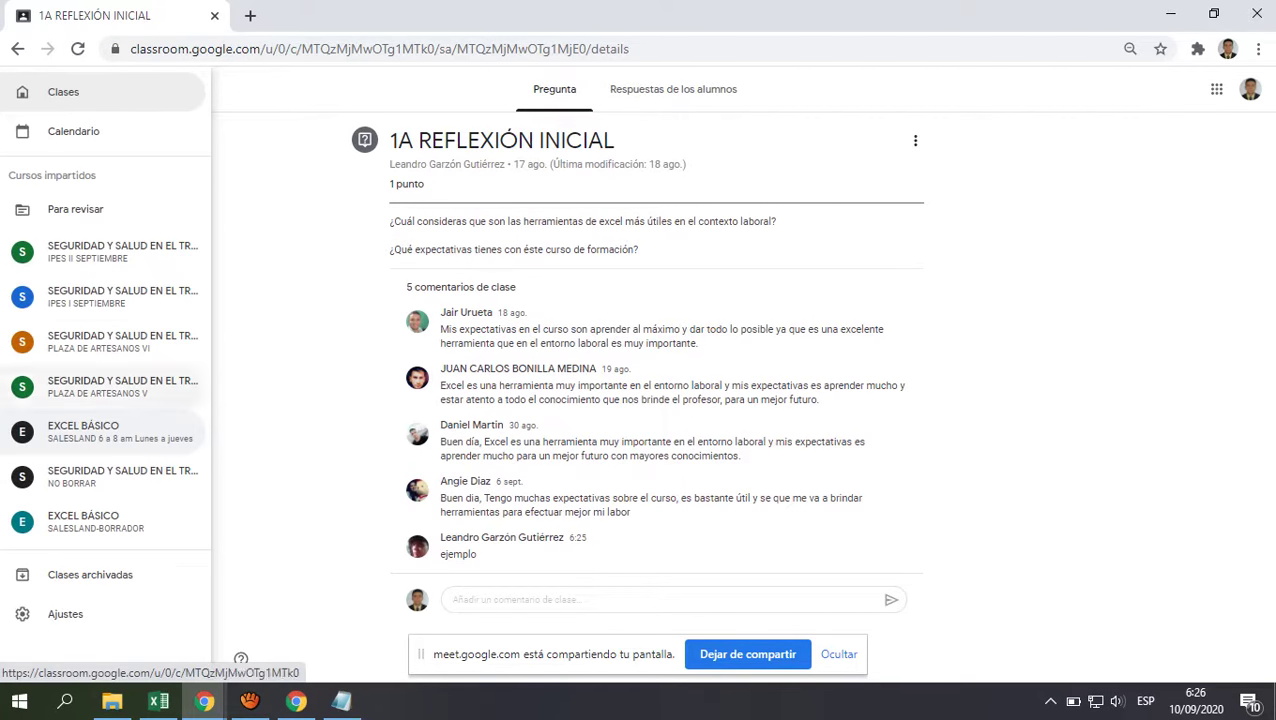
left_click(90, 431)
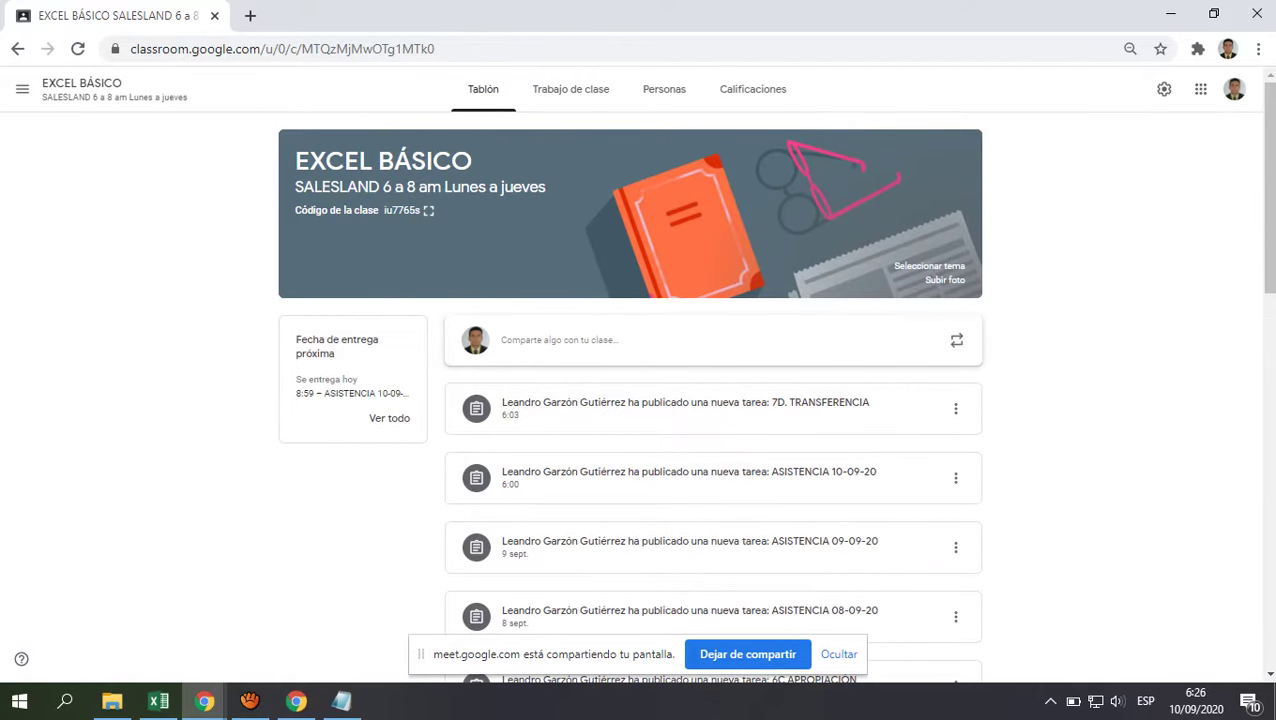
Open the EXCEL BÁSICO Calificaciones grid, hide the sharing notice, and look through student submissions.
left_click(753, 89)
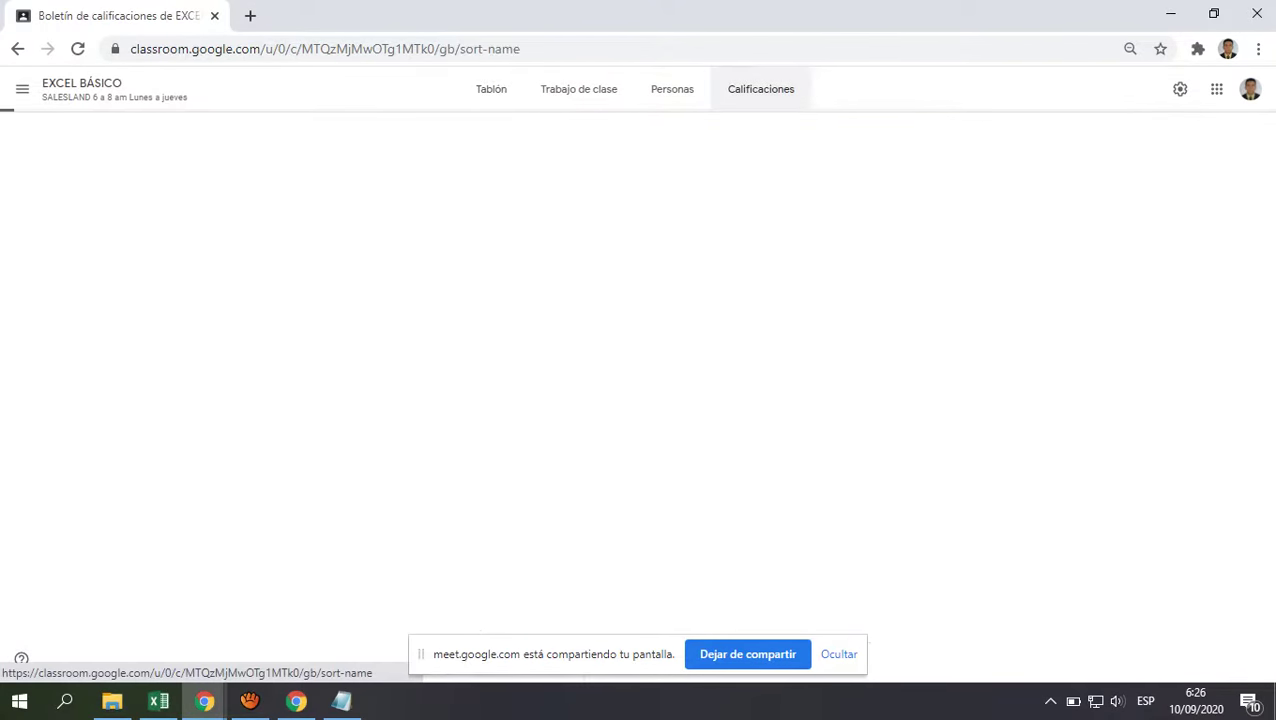
left_click(839, 654)
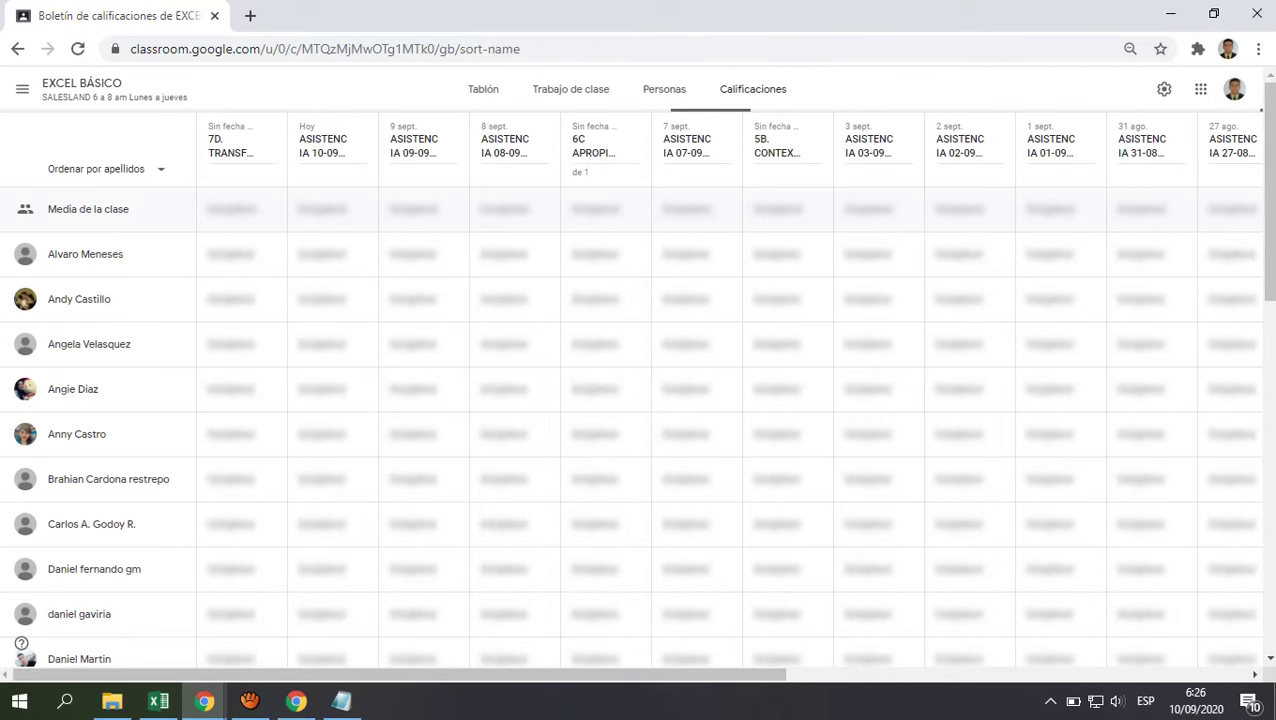
scroll(636, 380, "down", 3)
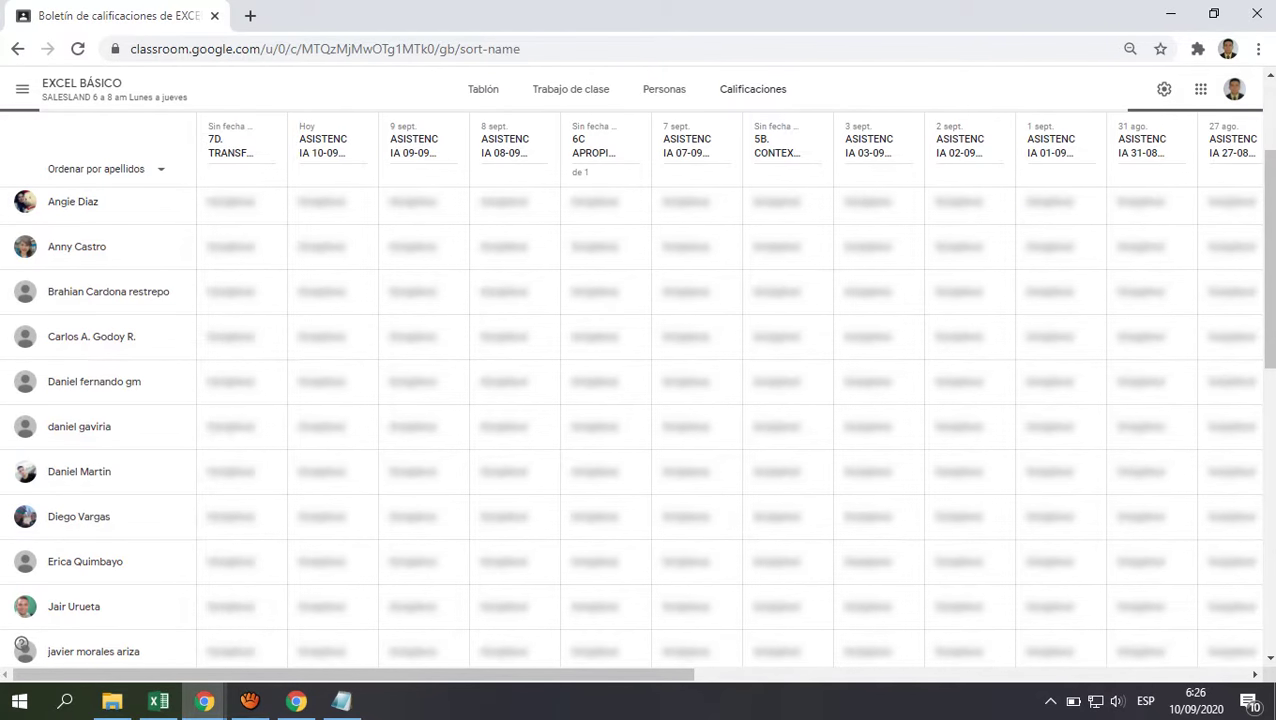
scroll(636, 385, "down", 3)
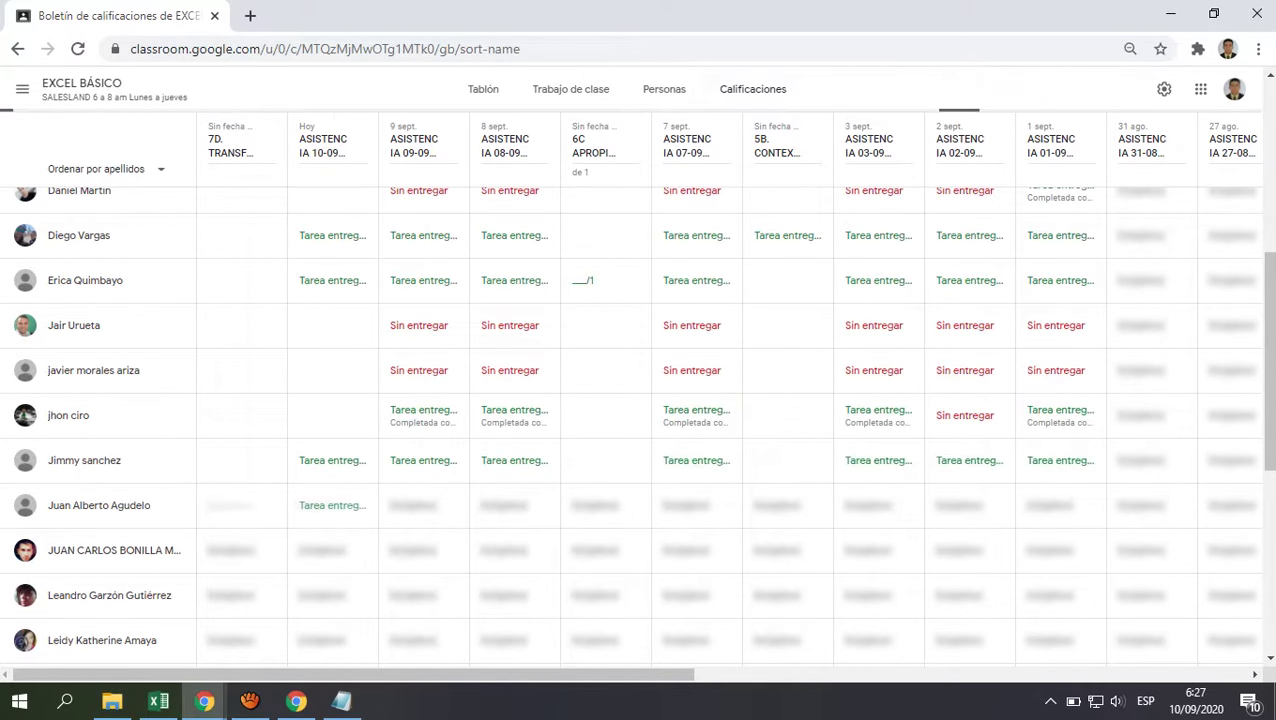
scroll(271, 460, "up", 2)
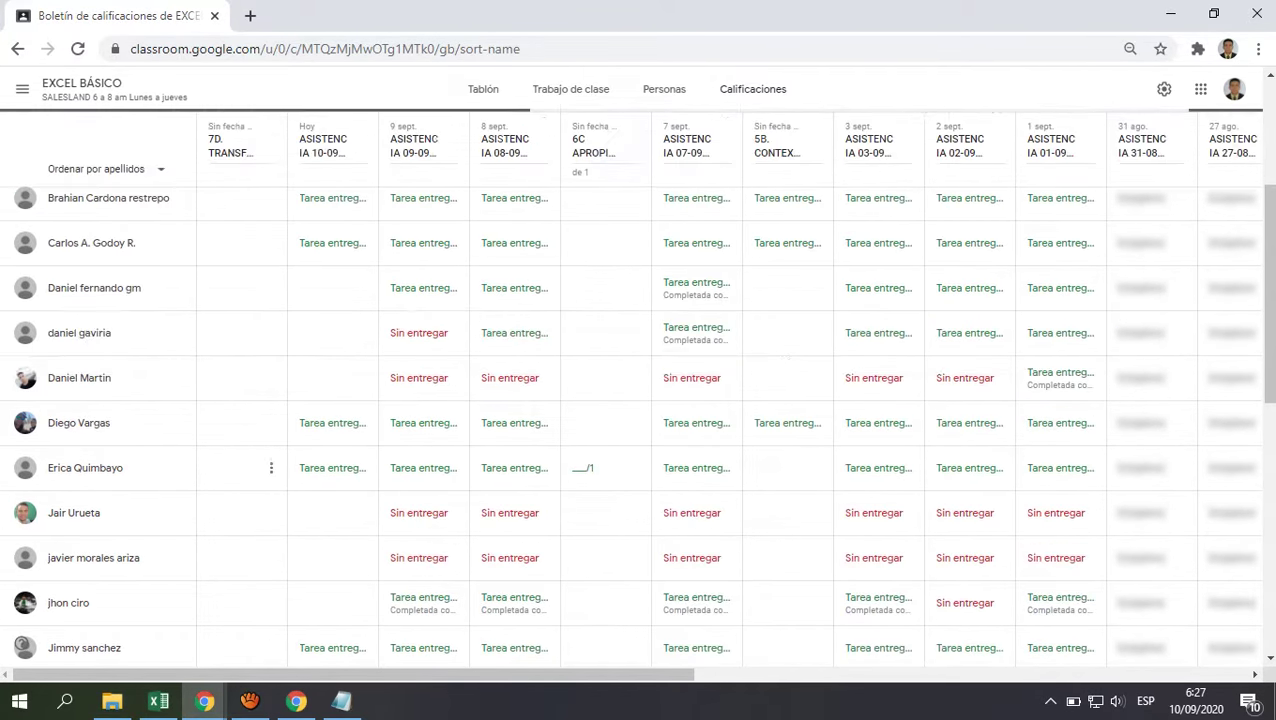
scroll(271, 460, "up", 3)
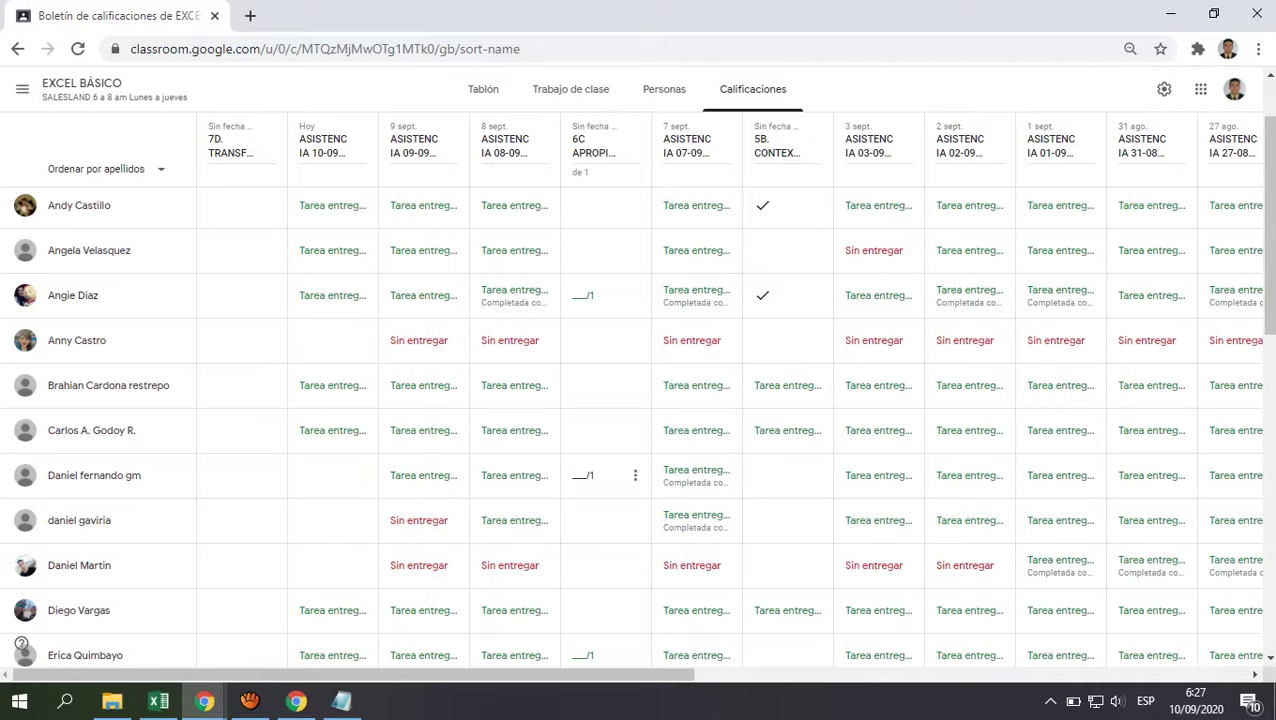
scroll(630, 396, "right", 2)
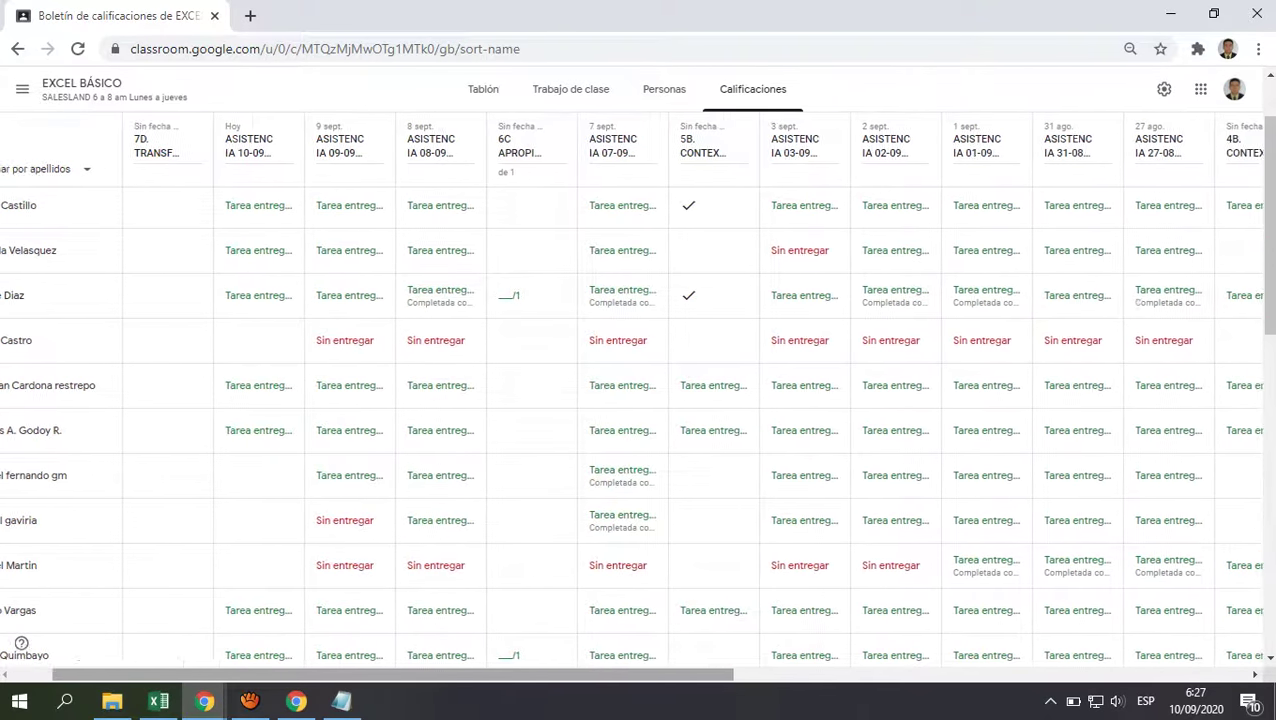
scroll(630, 396, "right", 2)
scroll(630, 396, "right", 4)
scroll(630, 396, "right", 2)
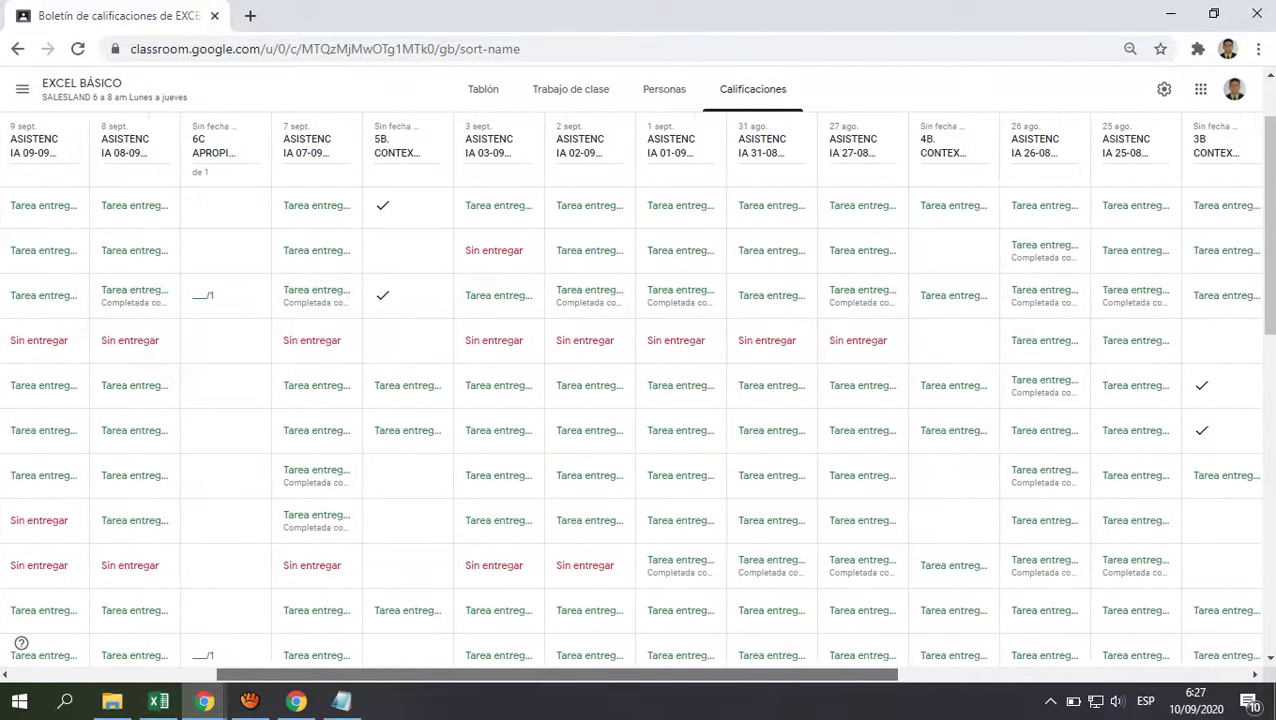
scroll(895, 655, "right", 2)
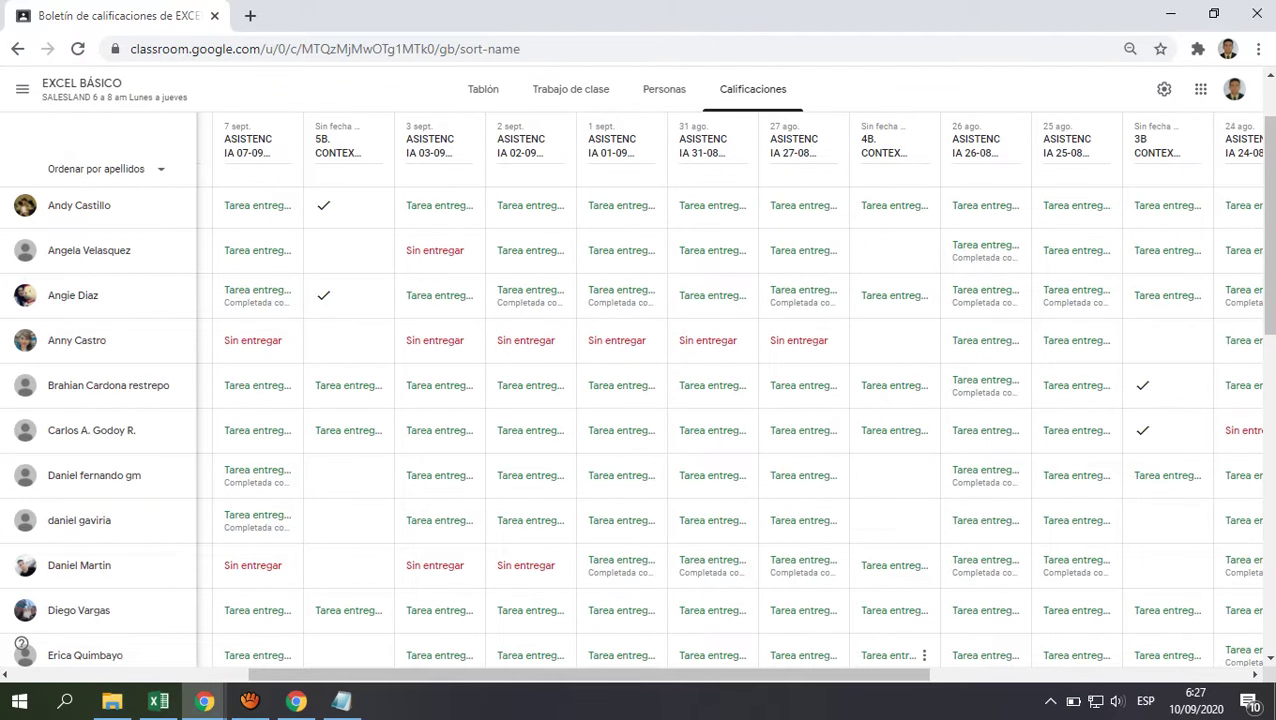
left_click(895, 655)
scroll(1010, 655, "right", 2)
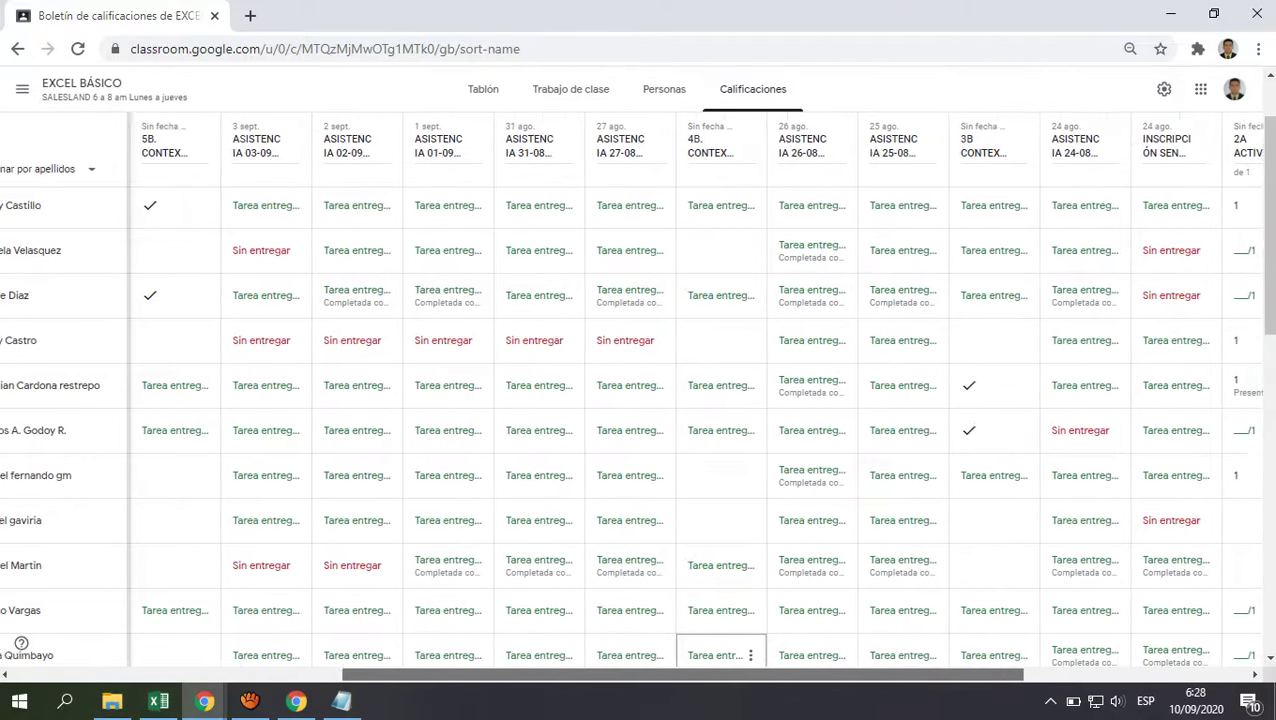
scroll(640, 400, "right", 2)
scroll(640, 400, "right", 2)
scroll(640, 400, "right", 2)
scroll(640, 400, "left", 10)
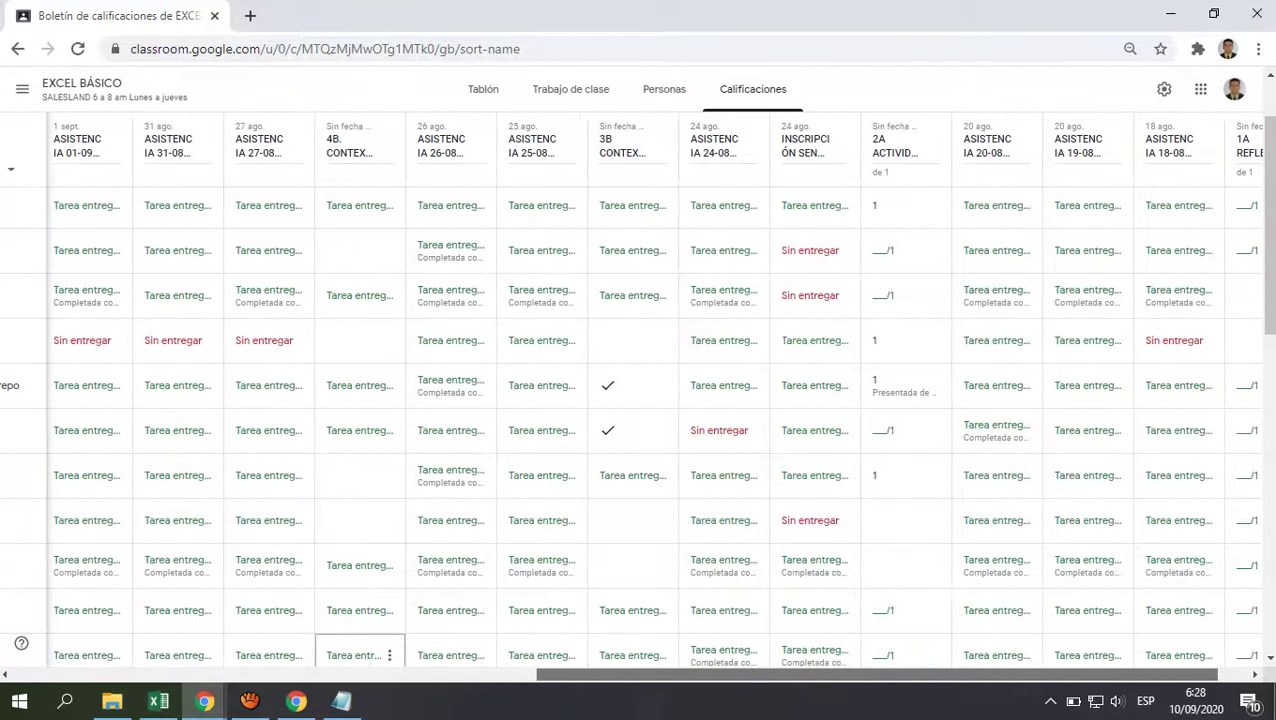
scroll(640, 400, "left", 2)
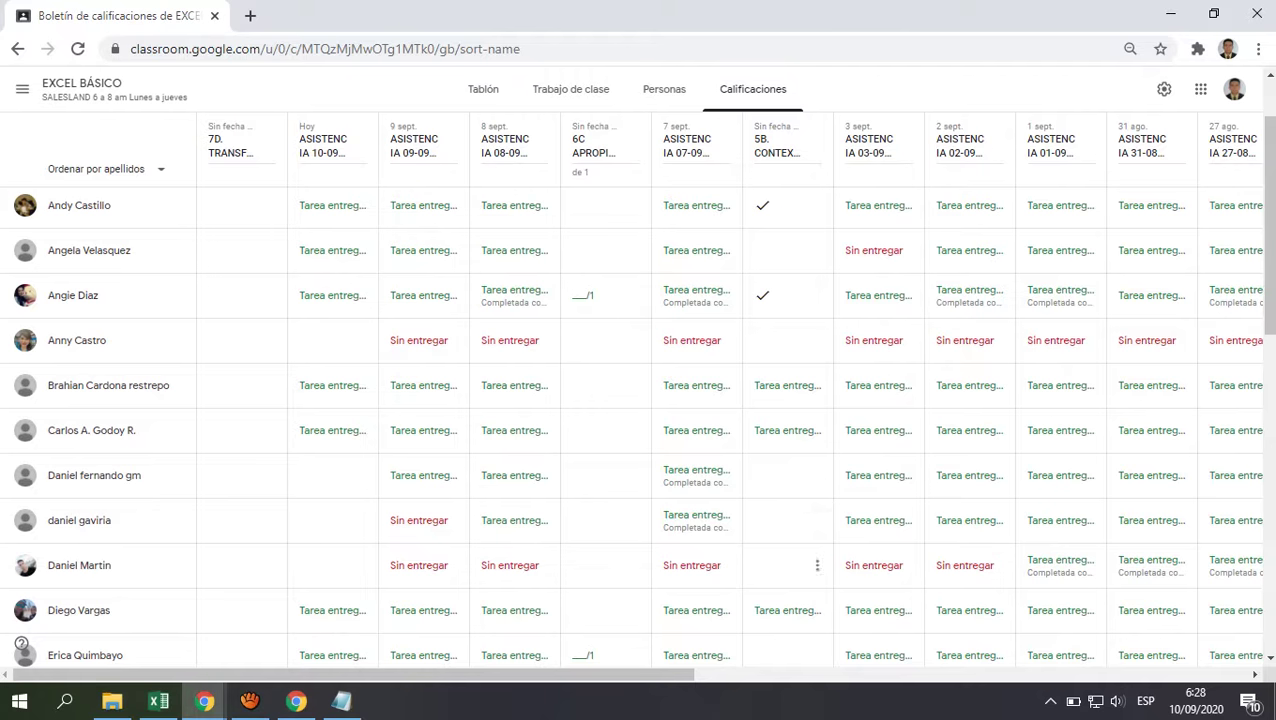
left_click(204, 700)
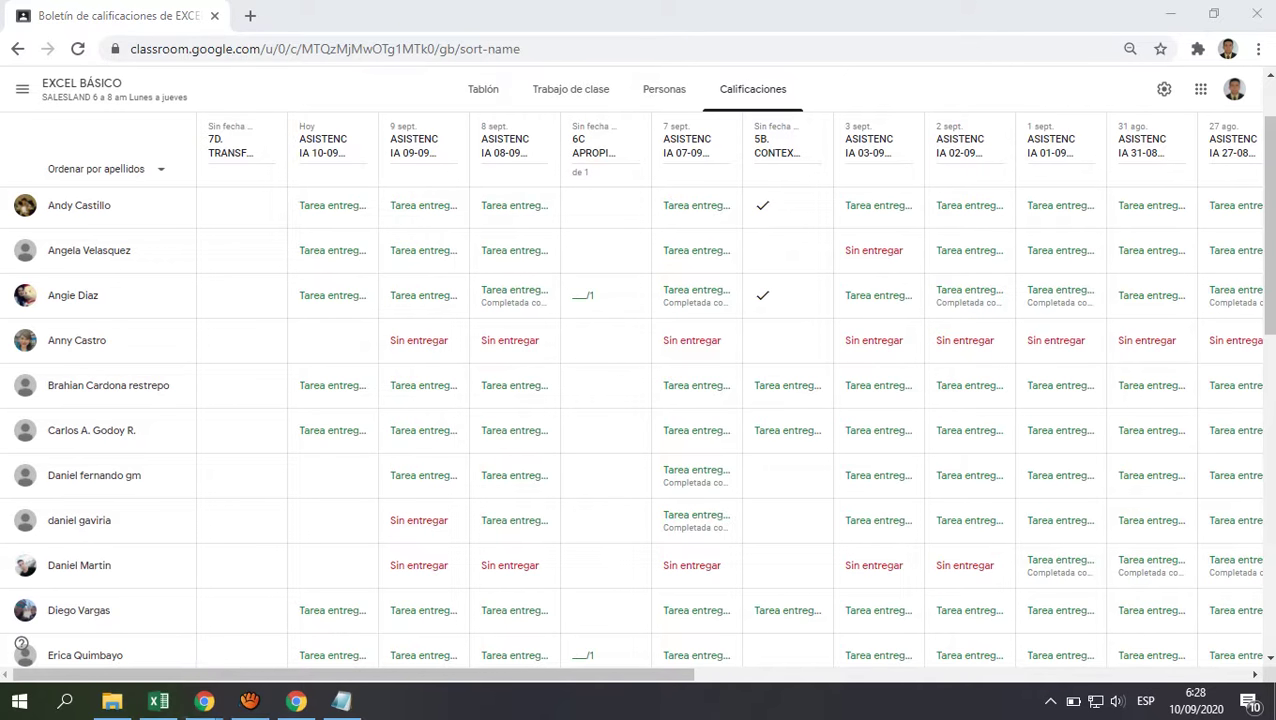
left_click_drag(220, 675, 394, 675)
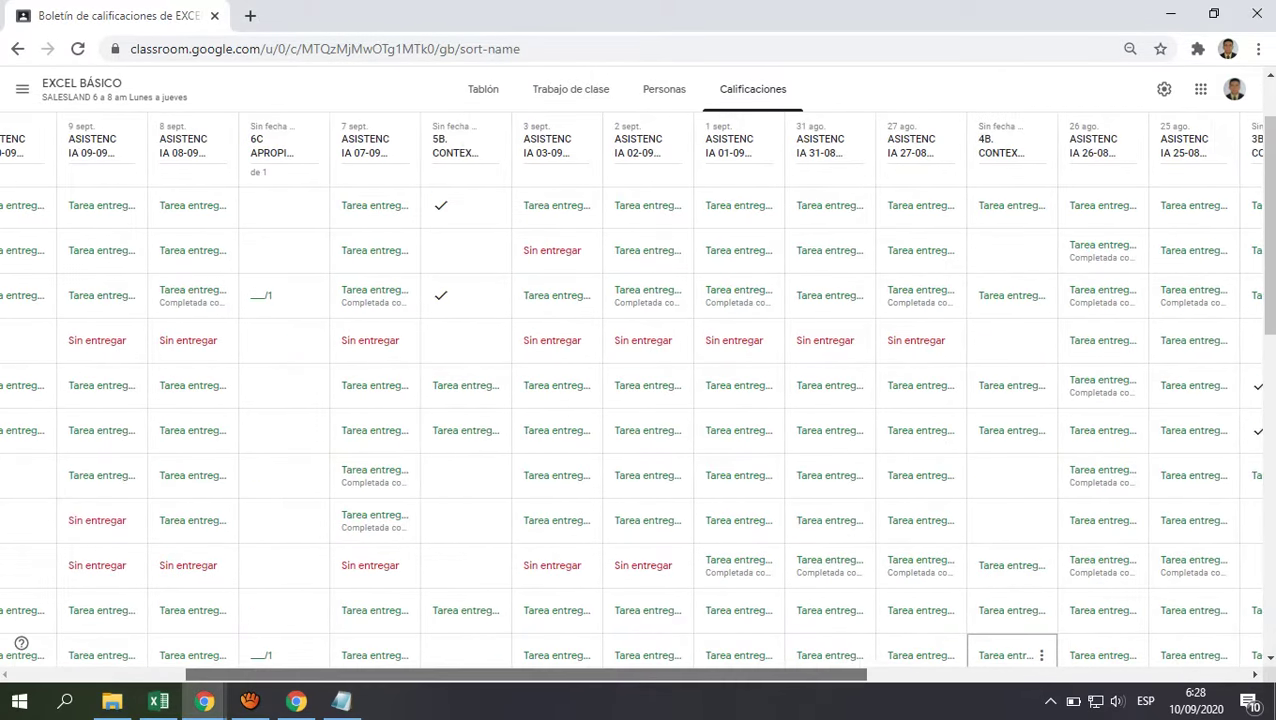
scroll(638, 390, "right", 3)
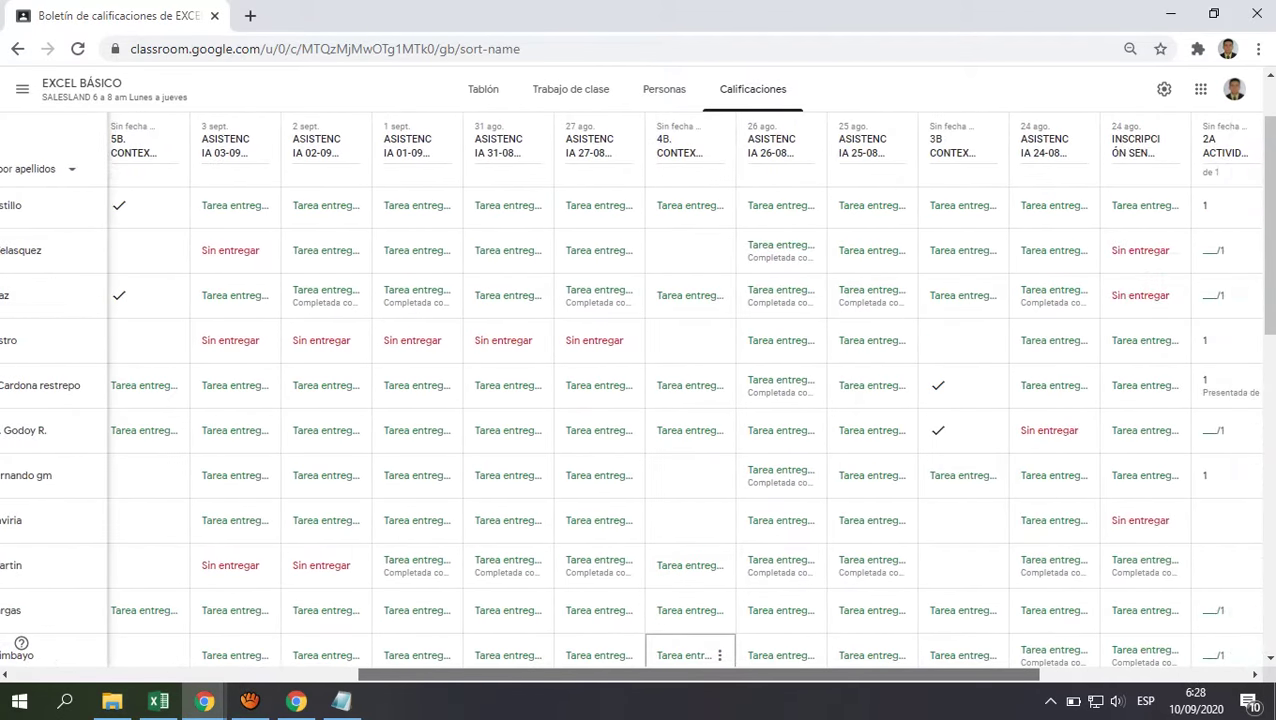
scroll(638, 390, "right", 1)
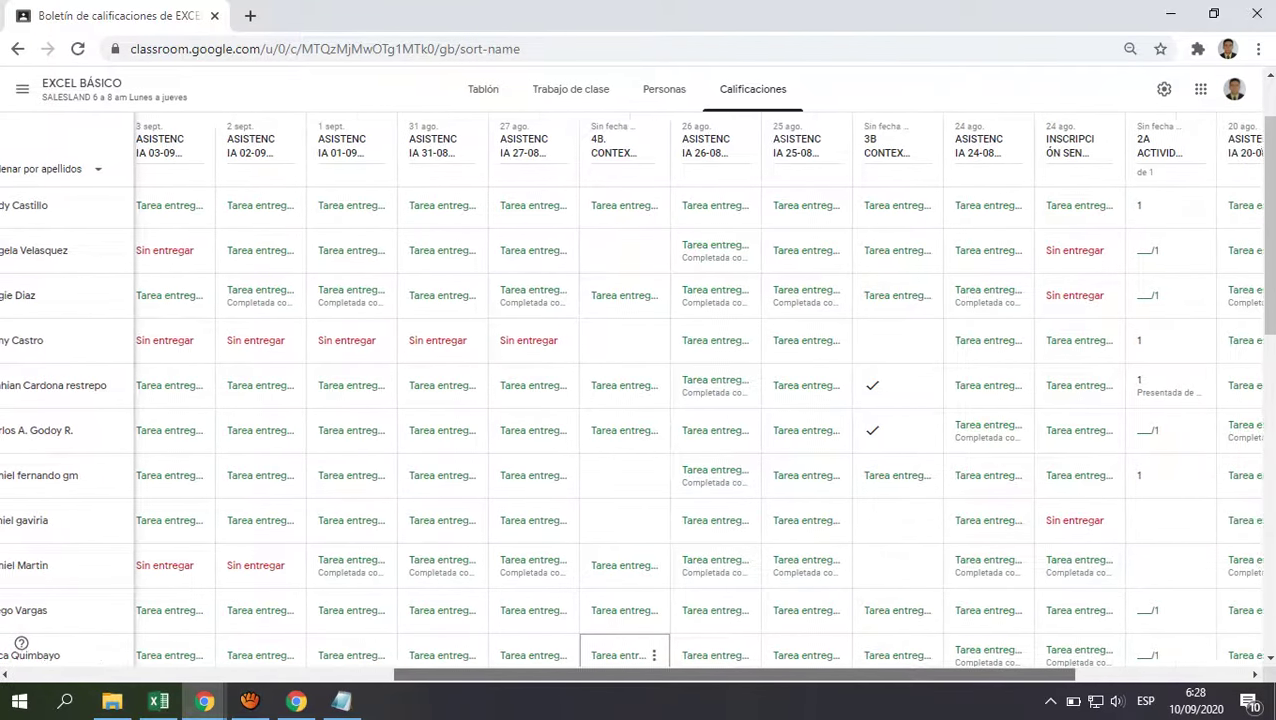
scroll(638, 390, "right", 1)
scroll(638, 390, "right", 1)
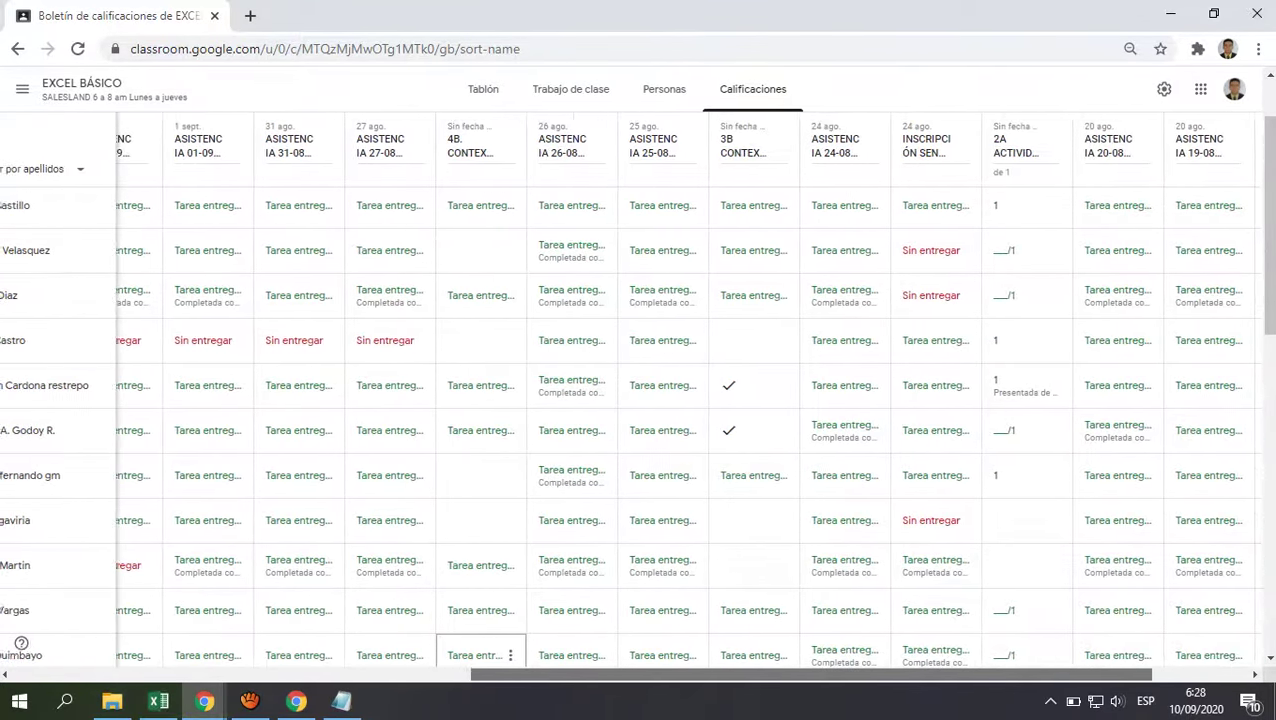
scroll(638, 390, "right", 1)
scroll(638, 390, "right", 1)
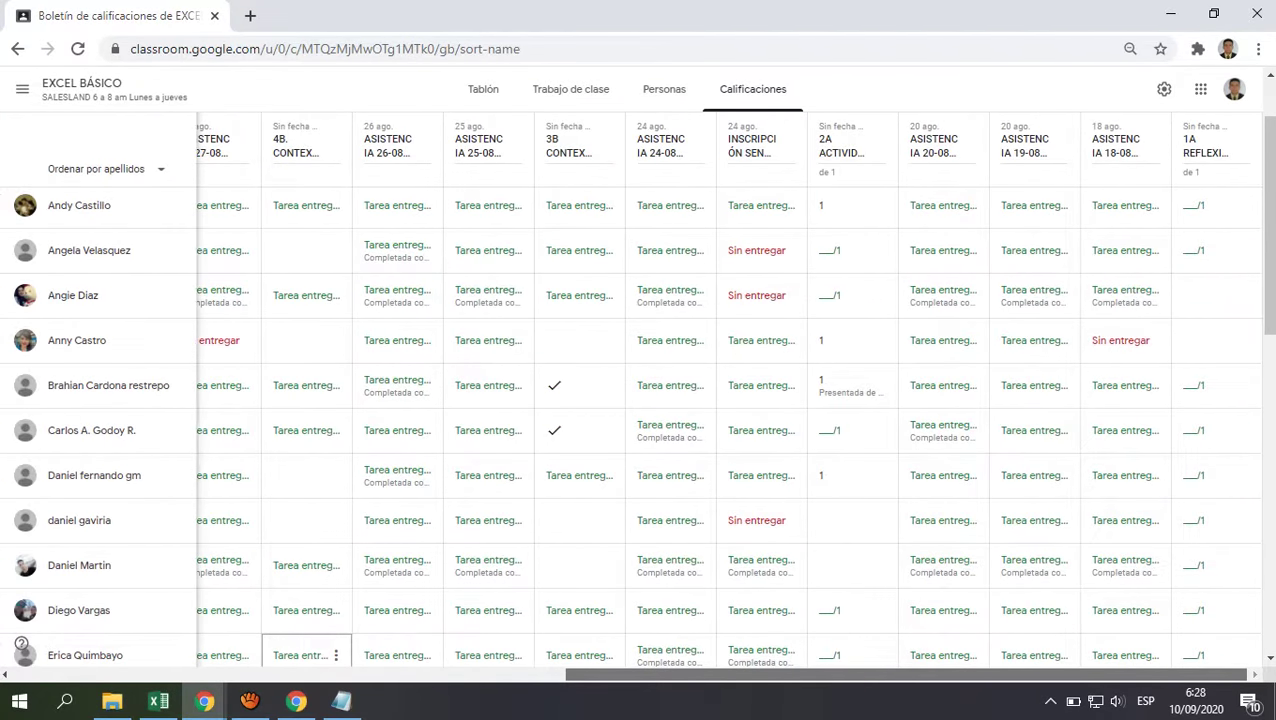
scroll(638, 390, "left", 10)
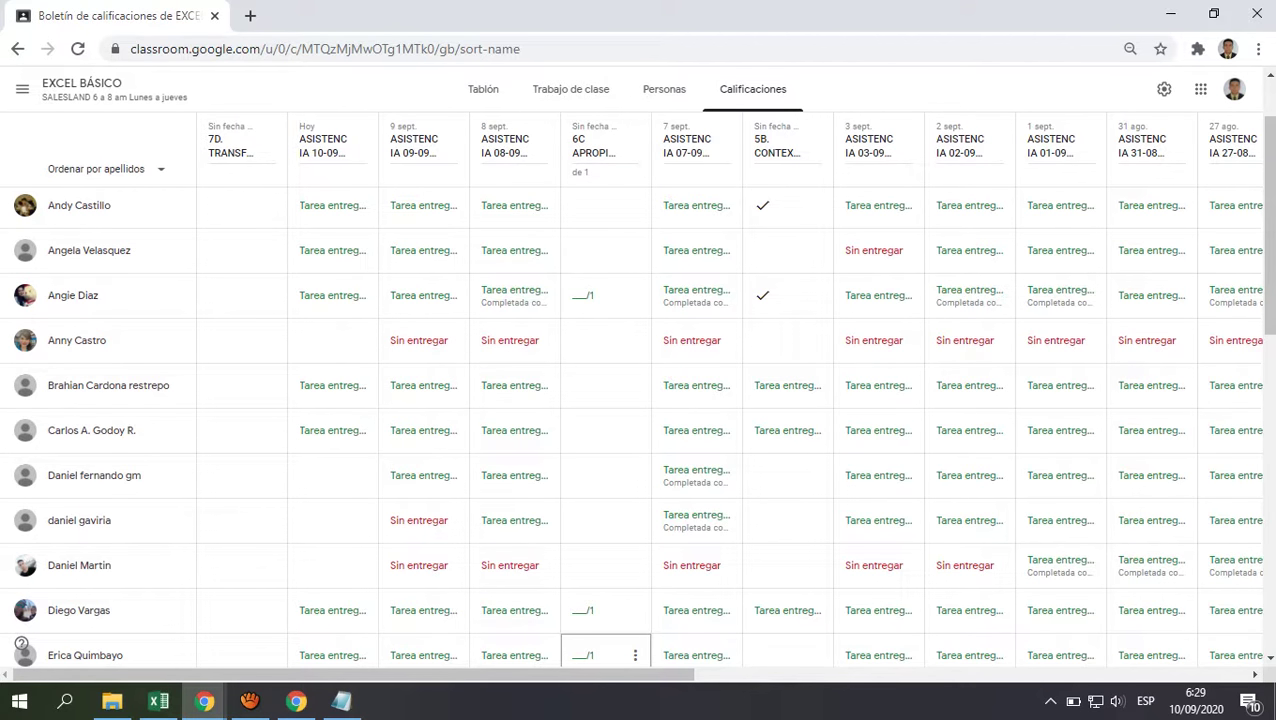
Scroll across the gradebook's assignment columns and down to the lower student rows.
scroll(605, 640, "right", 5)
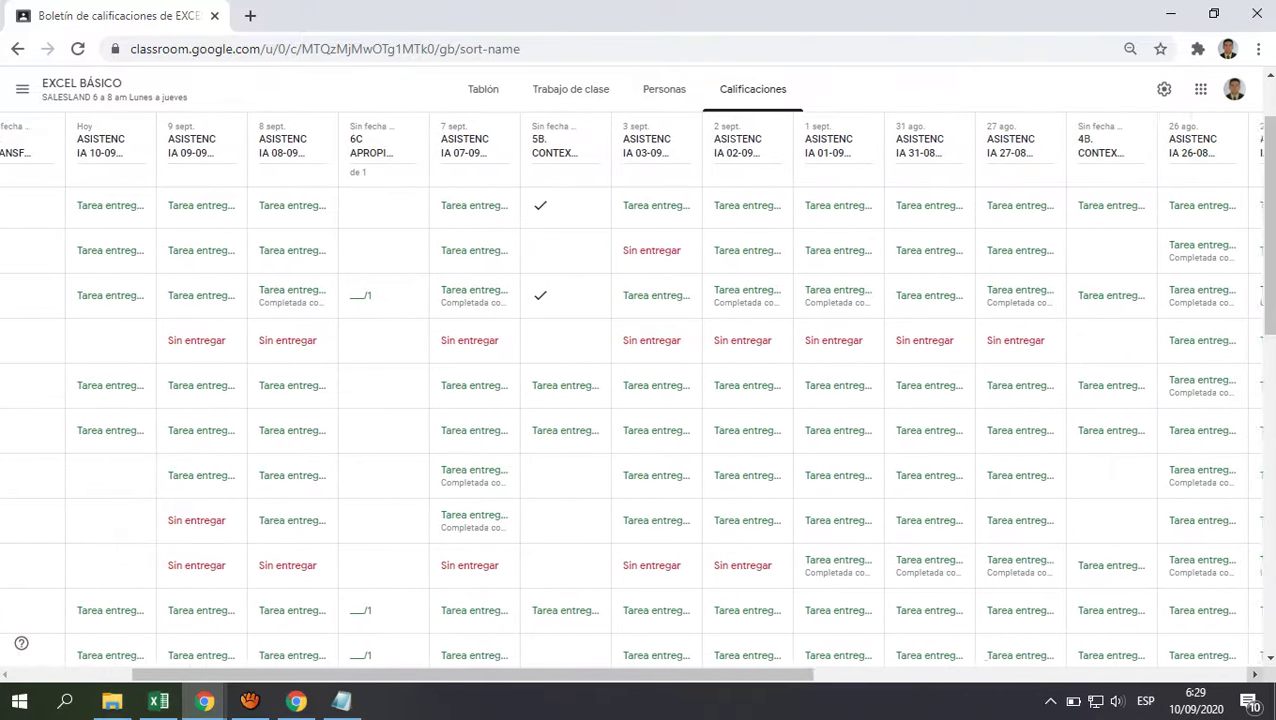
scroll(605, 640, "right", 3)
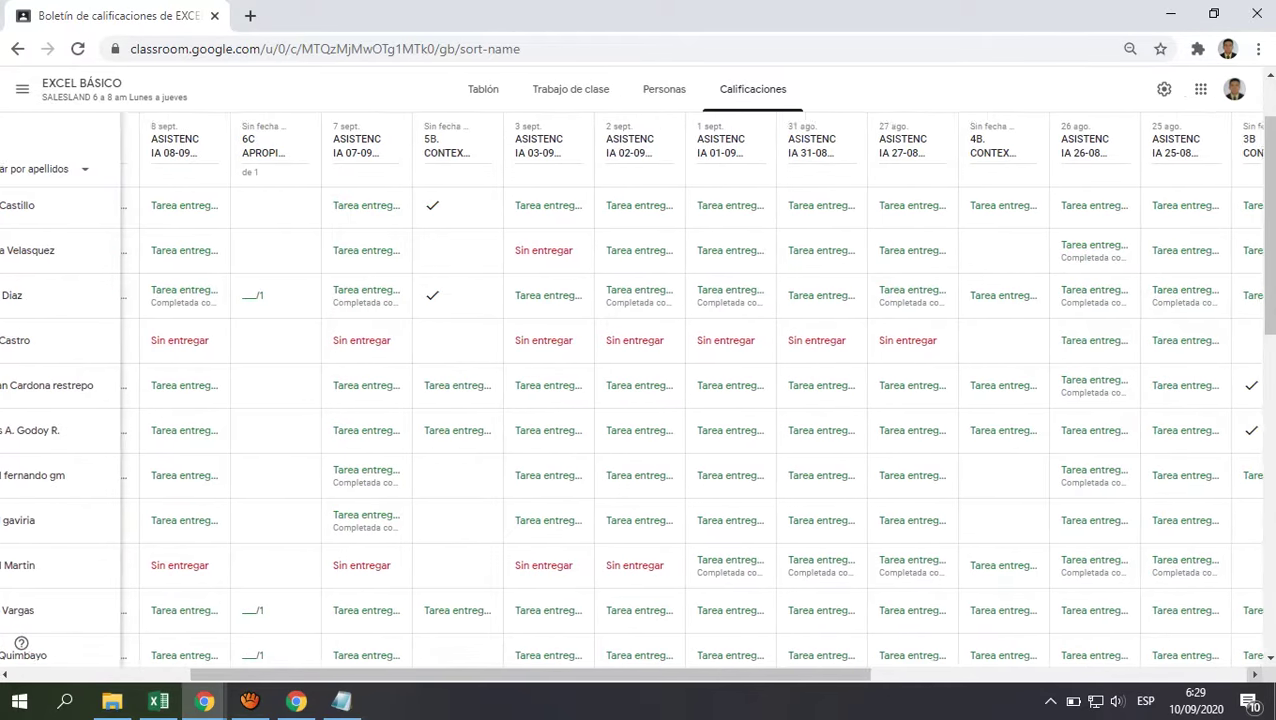
scroll(630, 396, "right", 3)
scroll(630, 396, "right", 3)
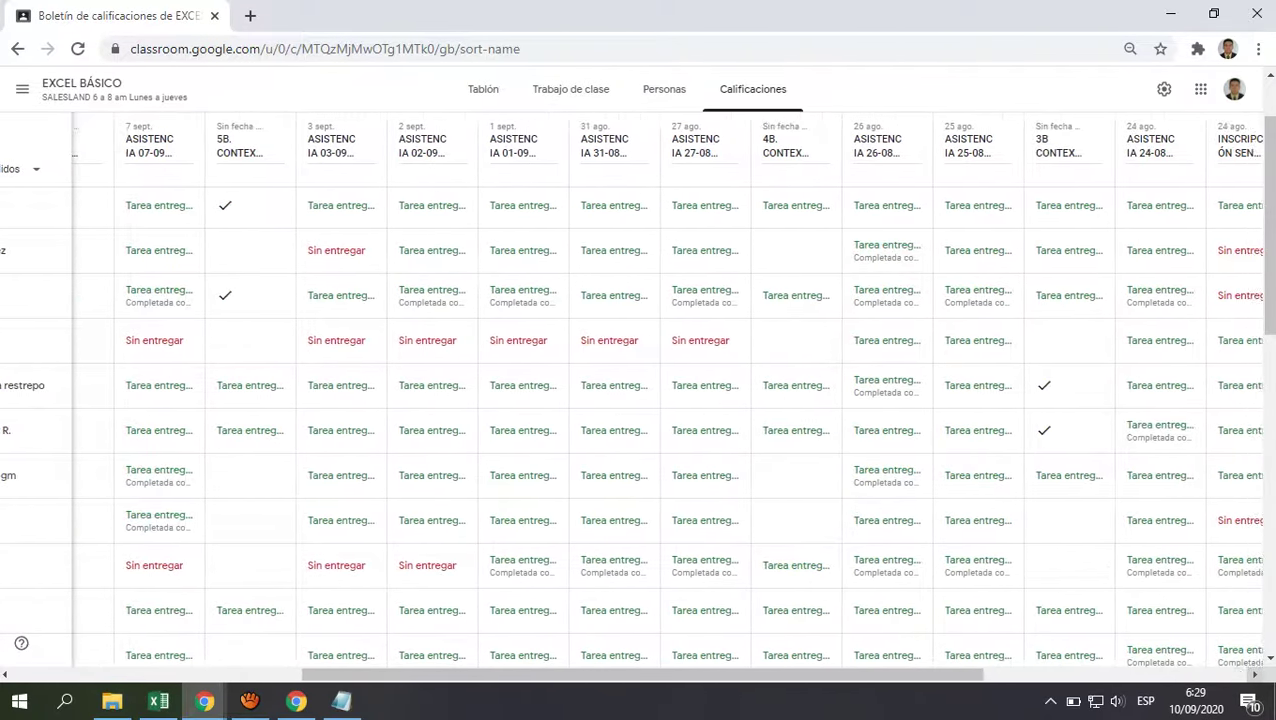
scroll(630, 396, "right", 3)
scroll(630, 396, "right", 2)
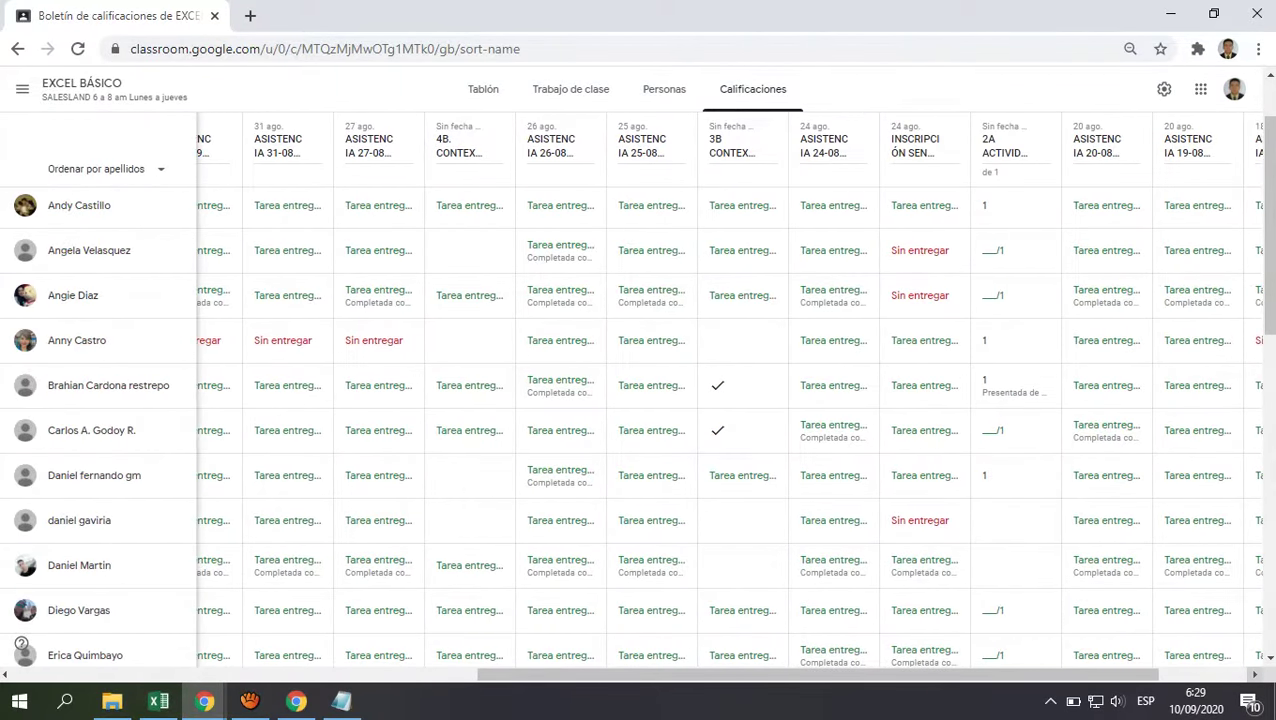
scroll(635, 396, "right", 1)
scroll(635, 396, "right", 1)
scroll(635, 396, "right", 1)
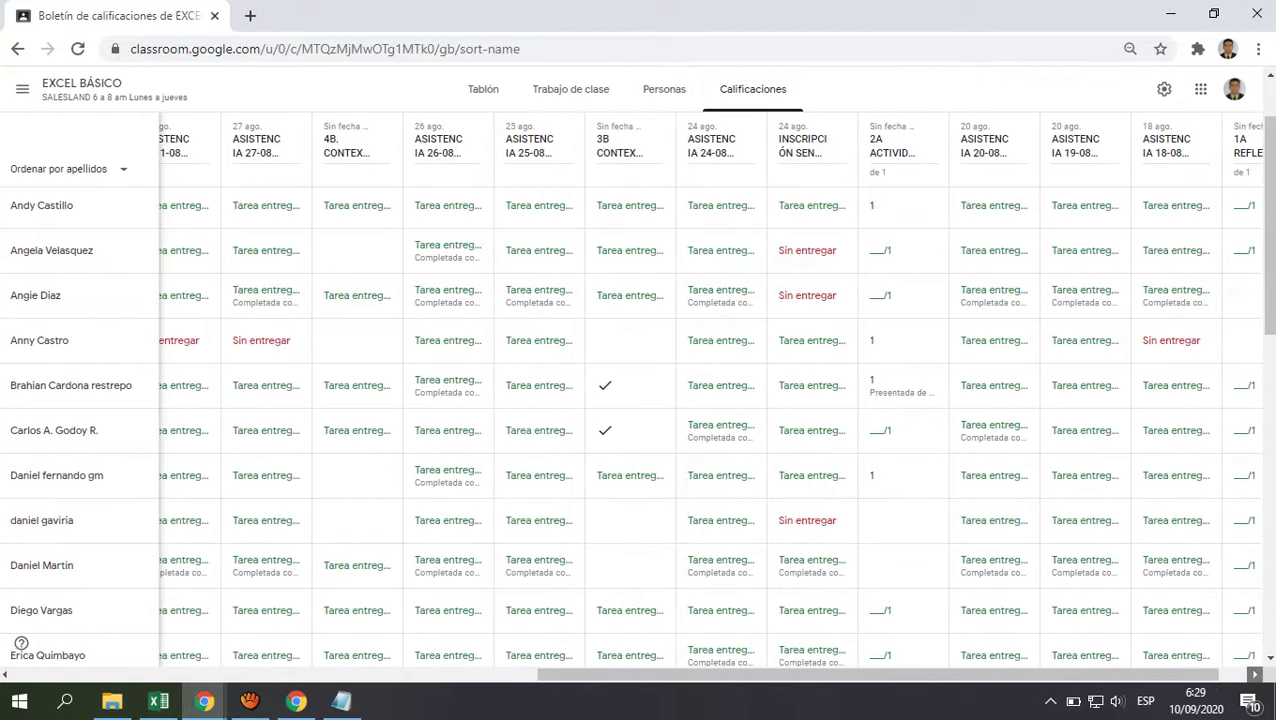
scroll(635, 396, "right", 1)
scroll(635, 396, "left", 10)
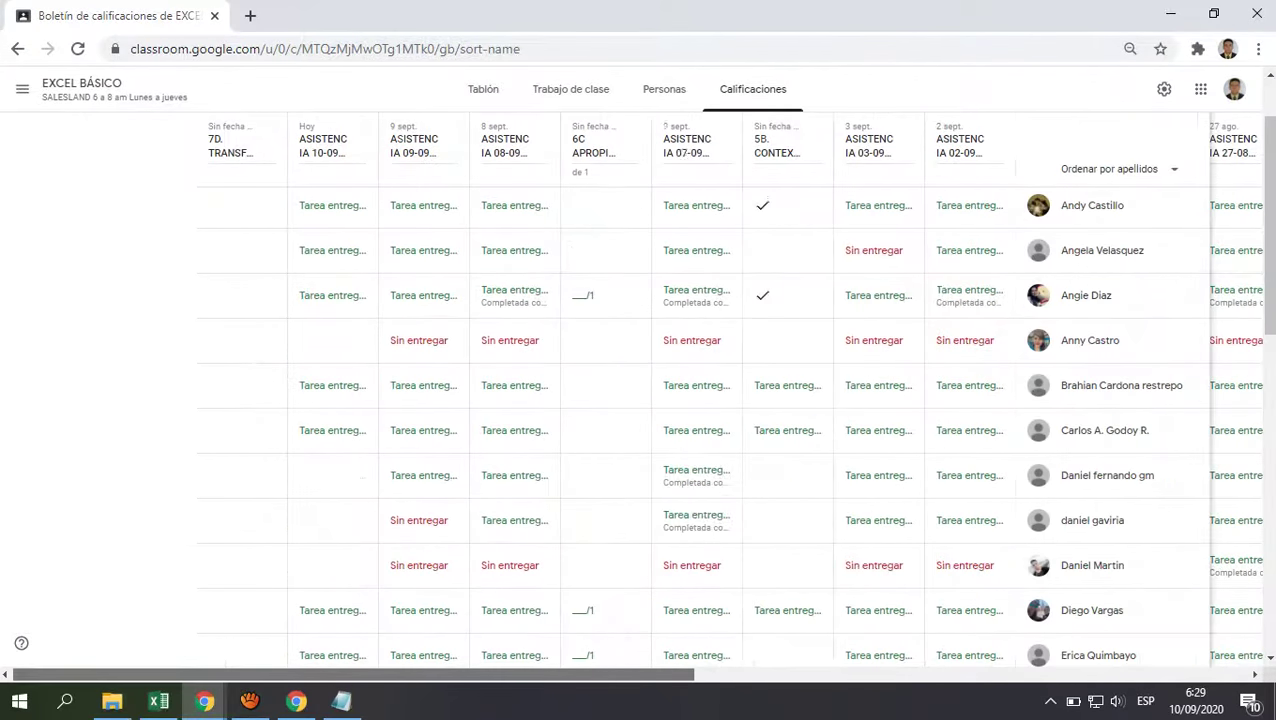
scroll(536, 561, "down", 1)
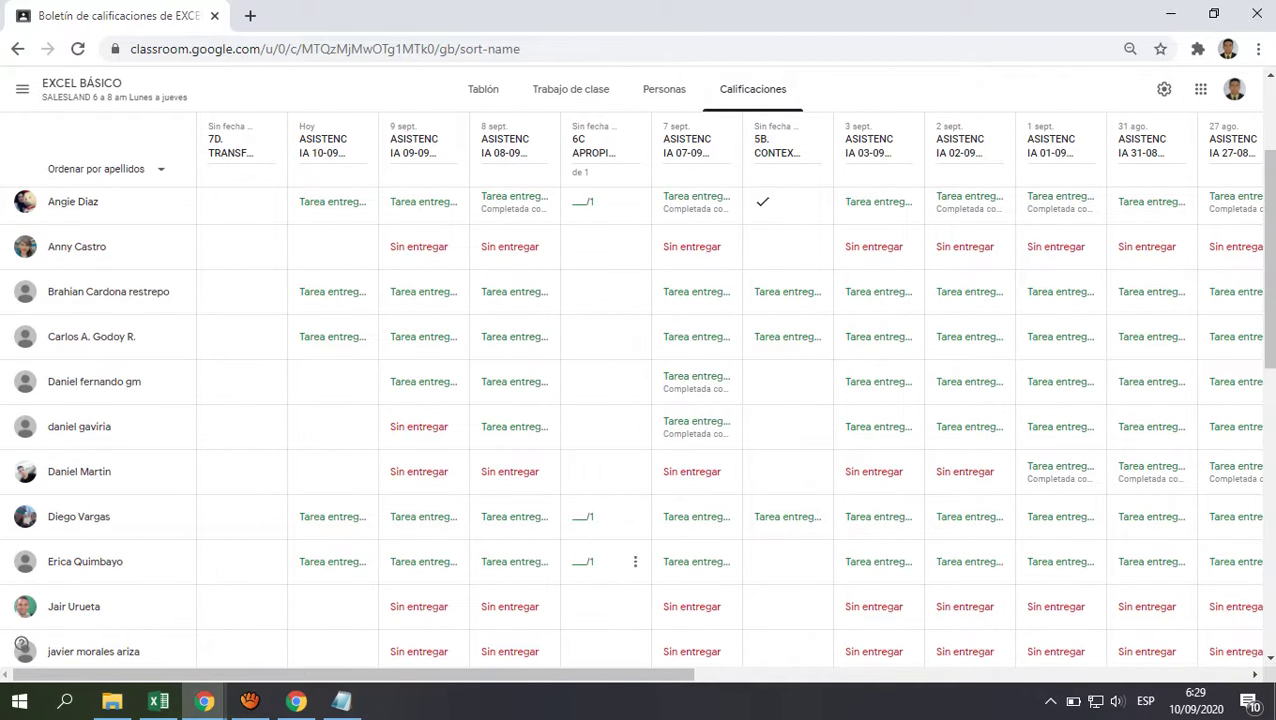
scroll(450, 540, "down", 1)
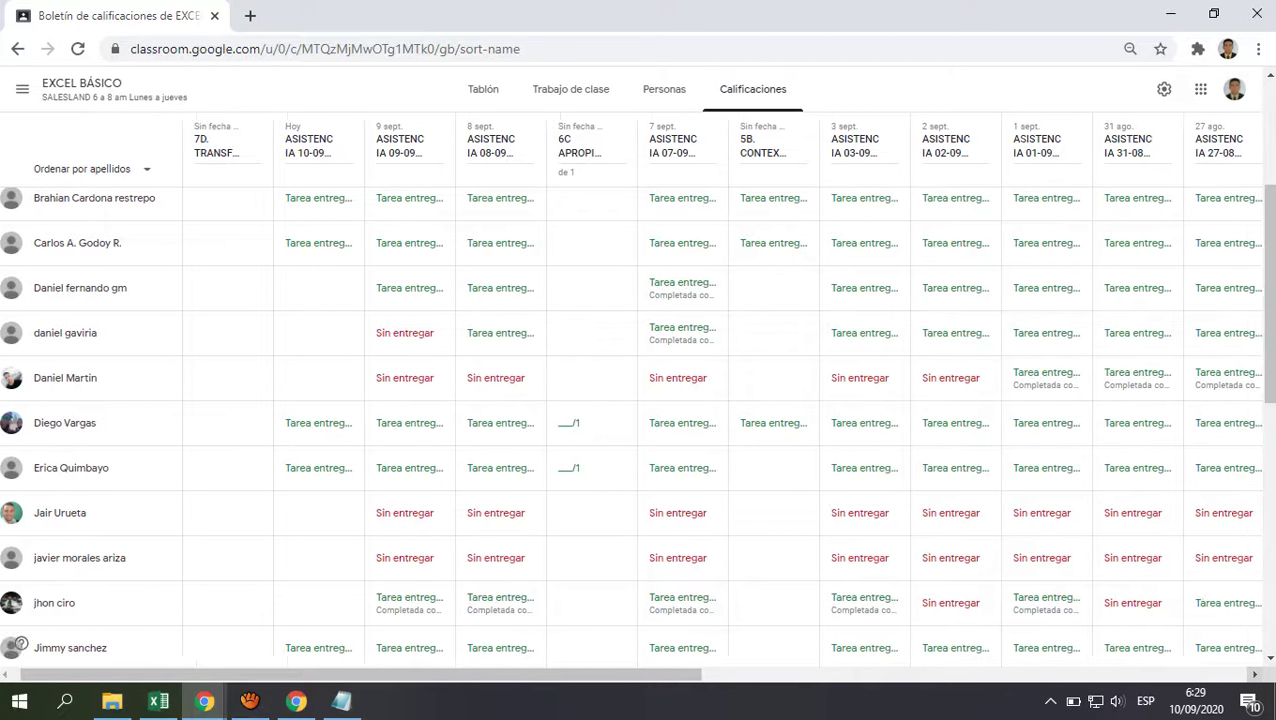
scroll(630, 420, "right", 5)
scroll(630, 420, "right", 4)
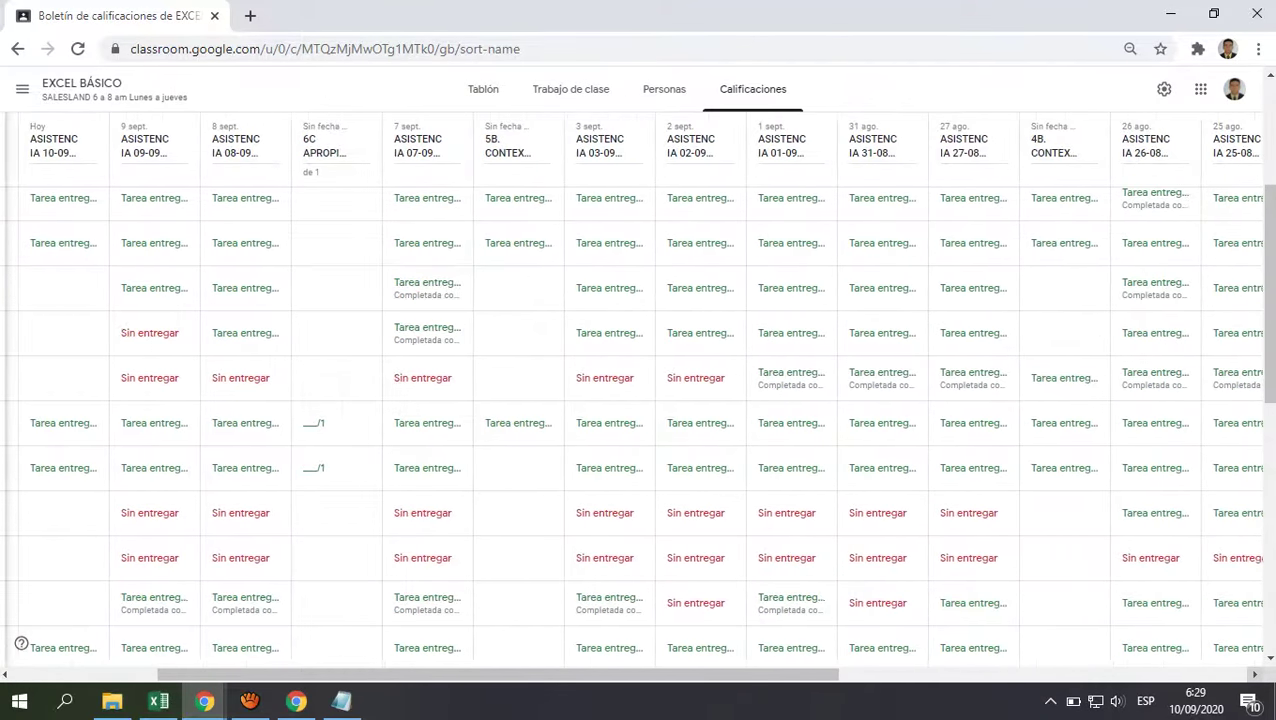
scroll(630, 420, "right", 4)
scroll(630, 420, "right", 4)
scroll(630, 420, "right", 4)
scroll(630, 420, "right", 3)
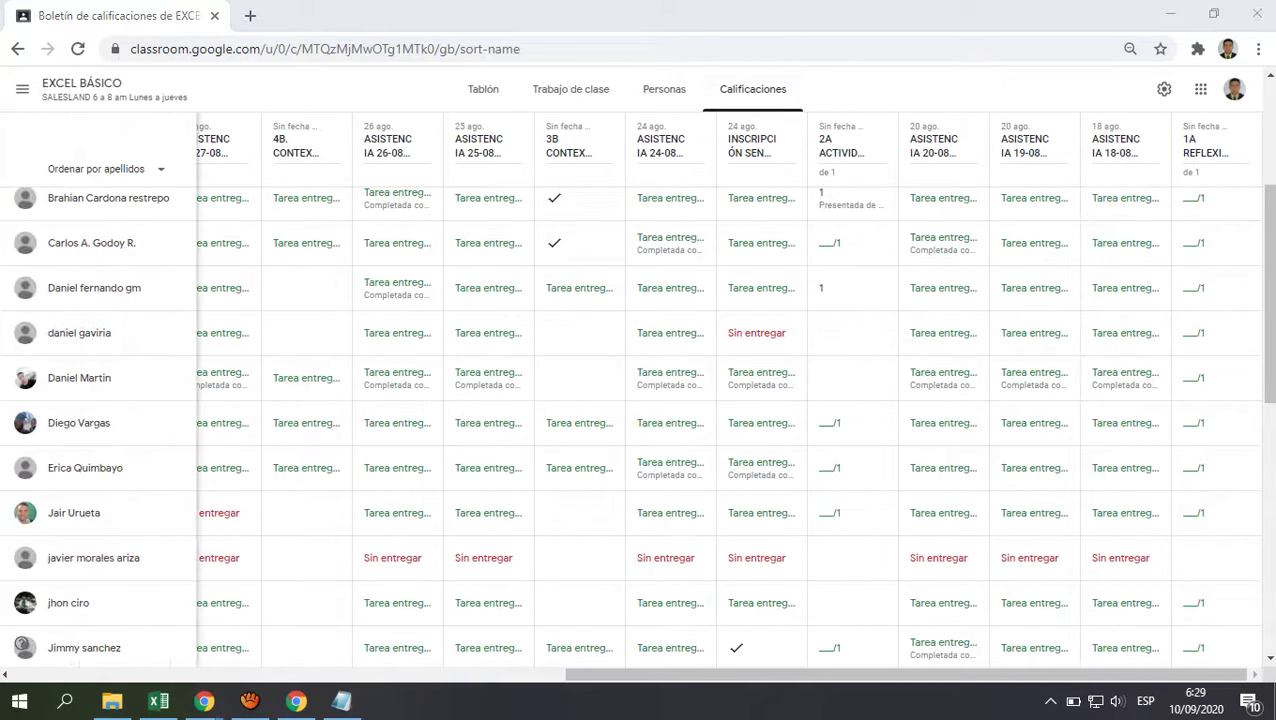
scroll(630, 420, "left", 2)
scroll(630, 420, "left", 20)
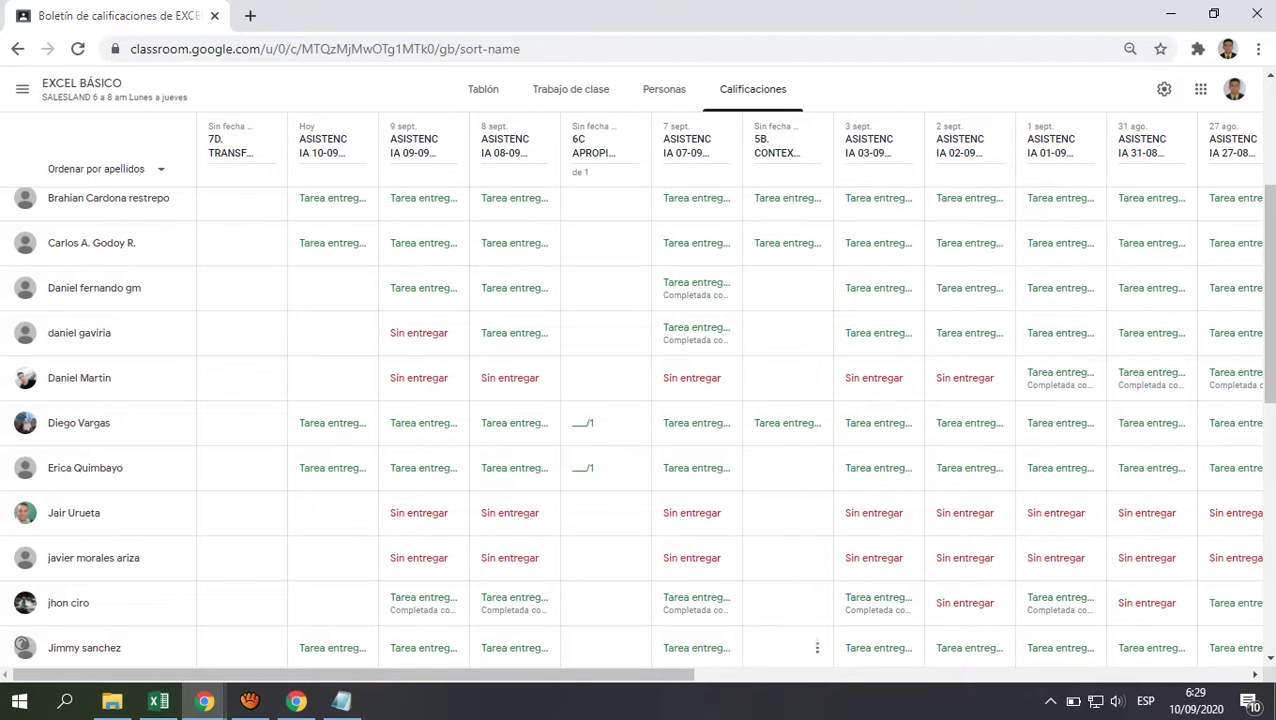
scroll(990, 645, "right", 4)
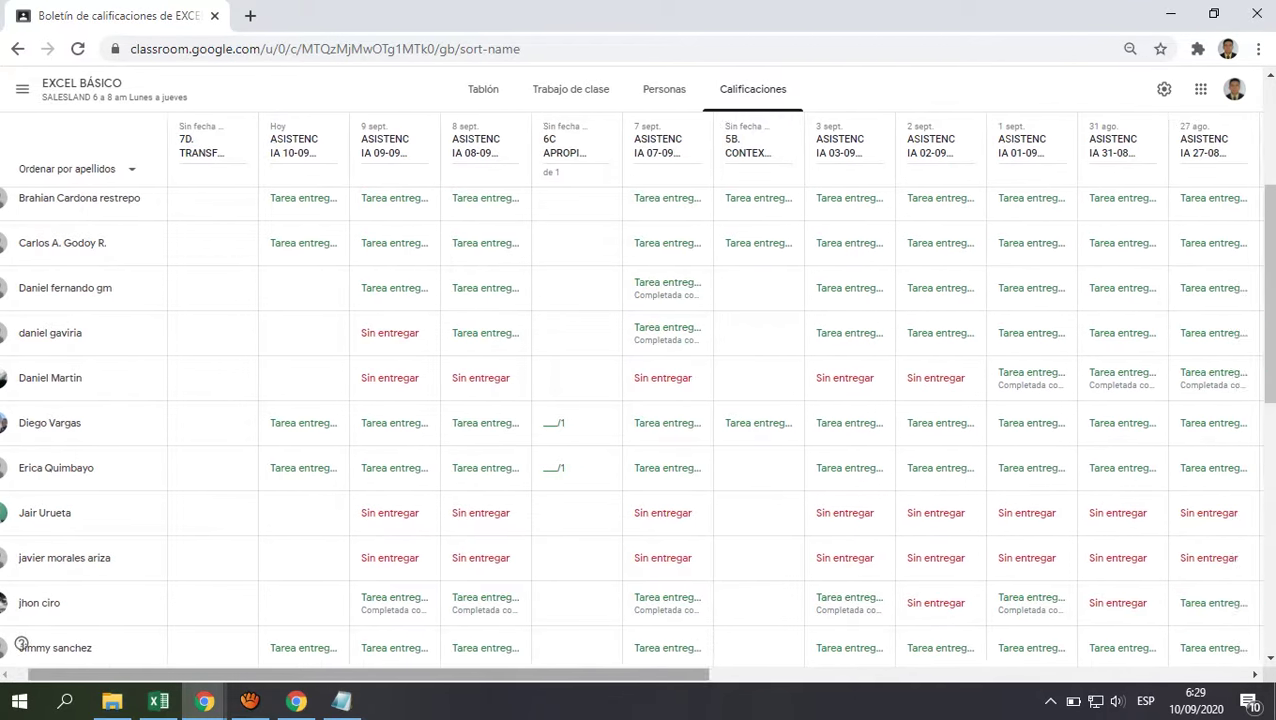
scroll(630, 400, "right", 1)
scroll(630, 400, "right", 3)
scroll(630, 400, "right", 2)
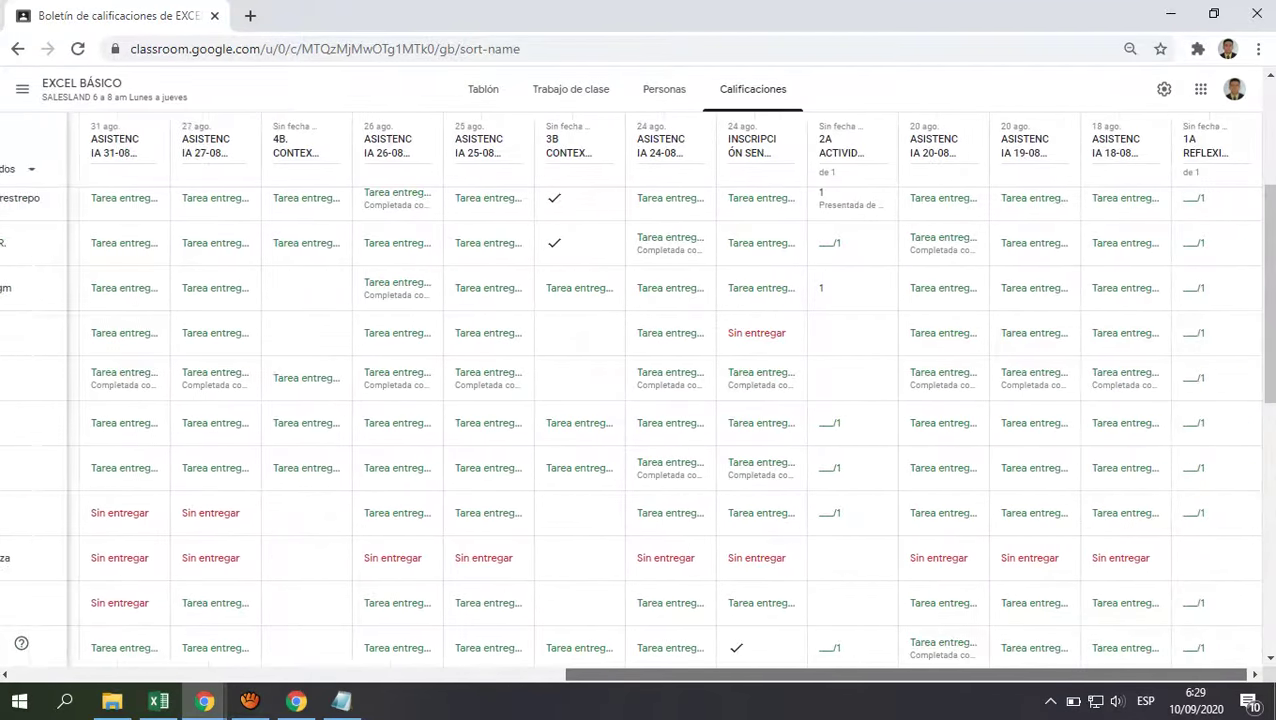
scroll(730, 420, "left", 5)
scroll(730, 420, "left", 3)
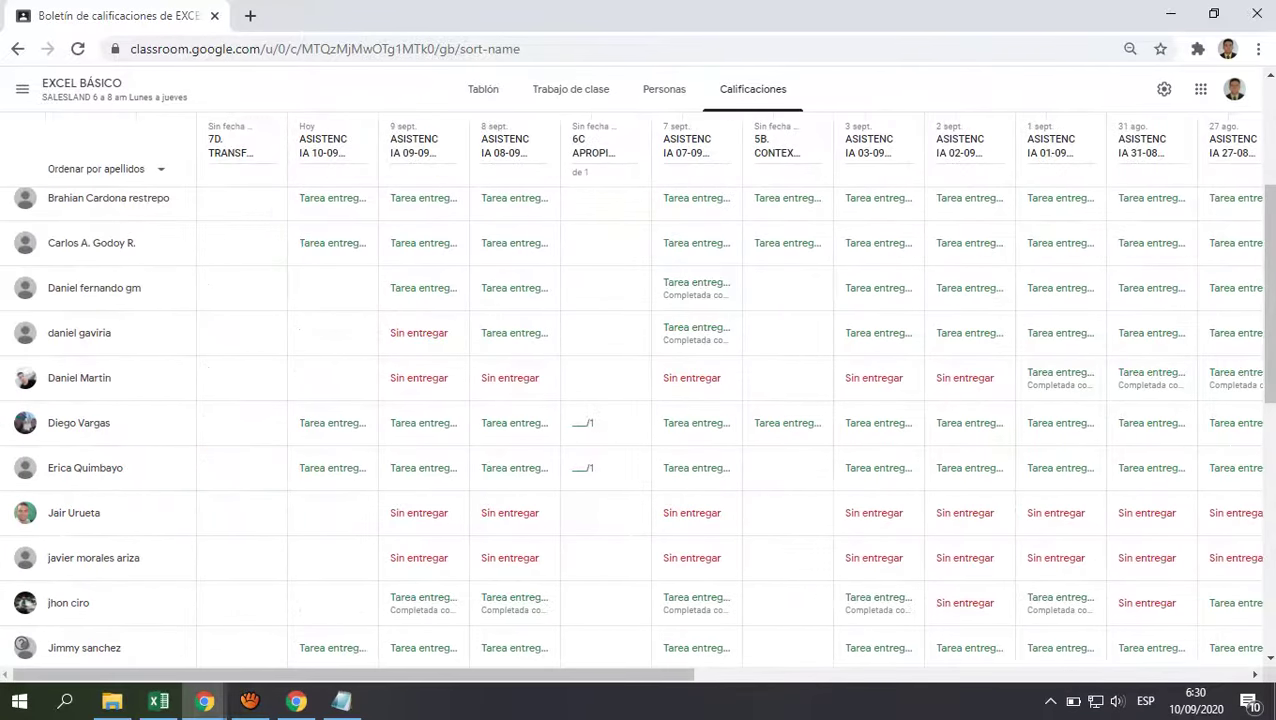
scroll(630, 420, "down", 3)
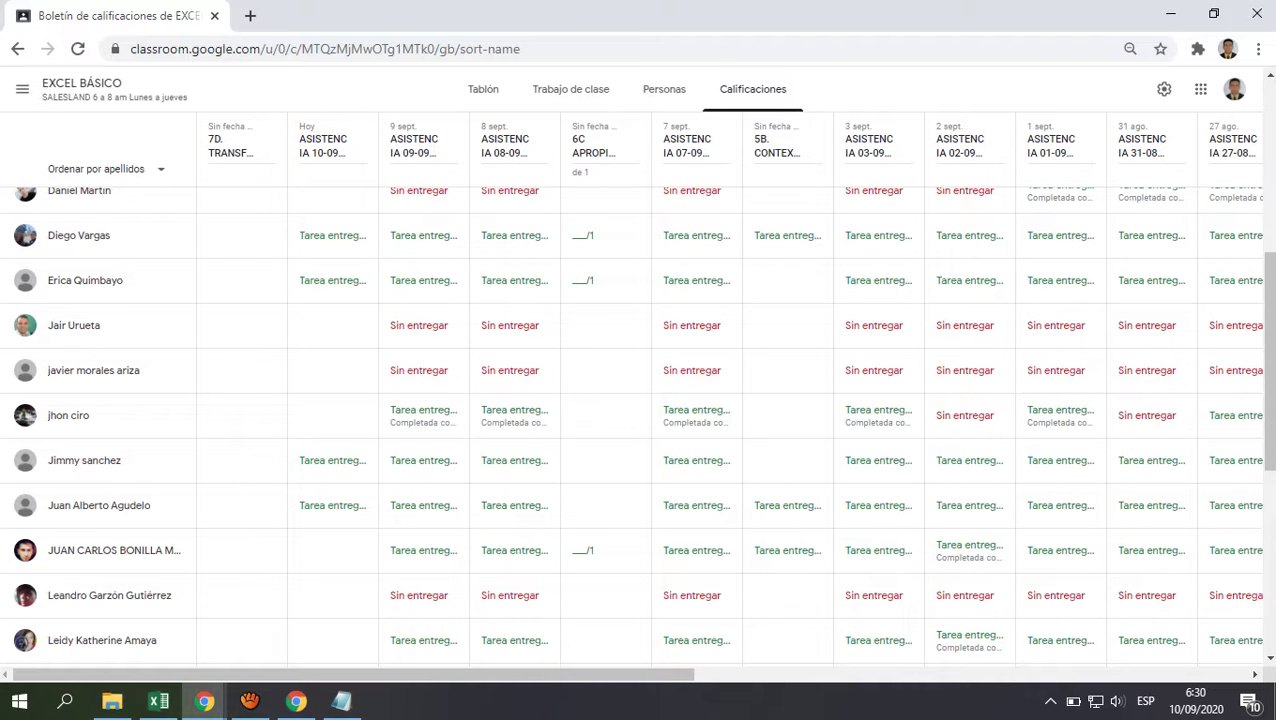
scroll(20, 642, "right", 2)
scroll(20, 642, "right", 2)
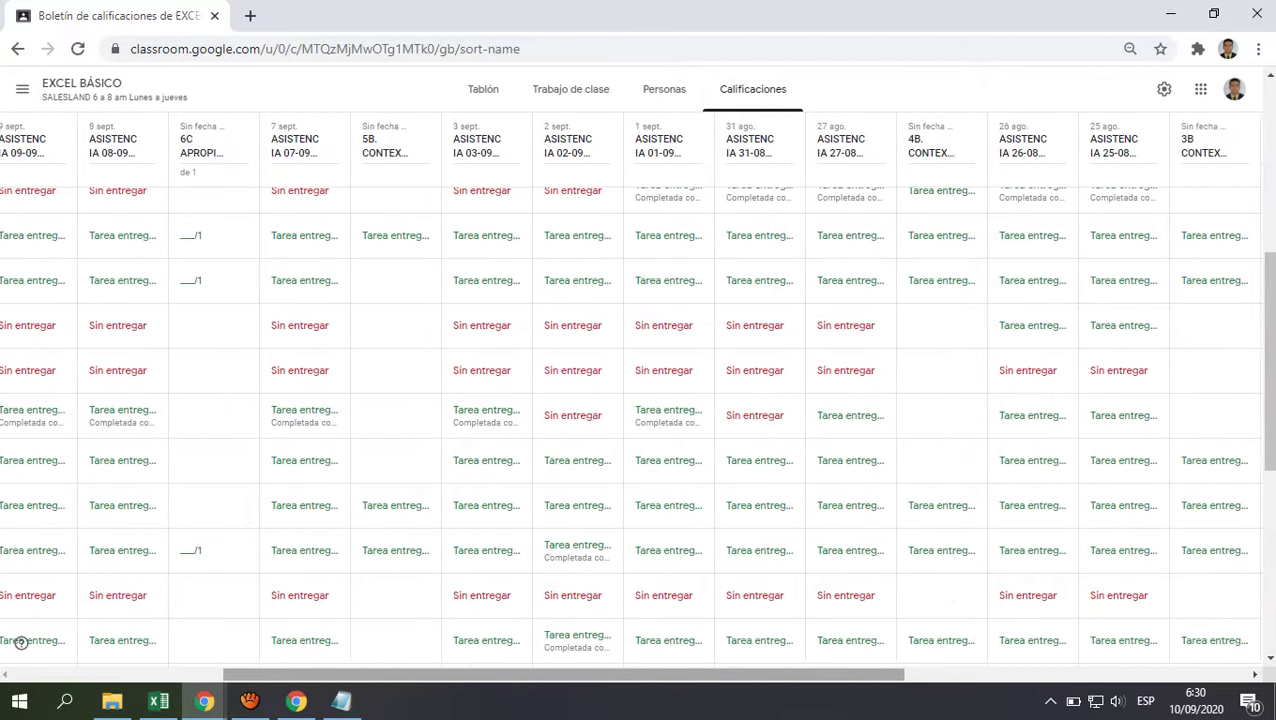
scroll(20, 642, "right", 8)
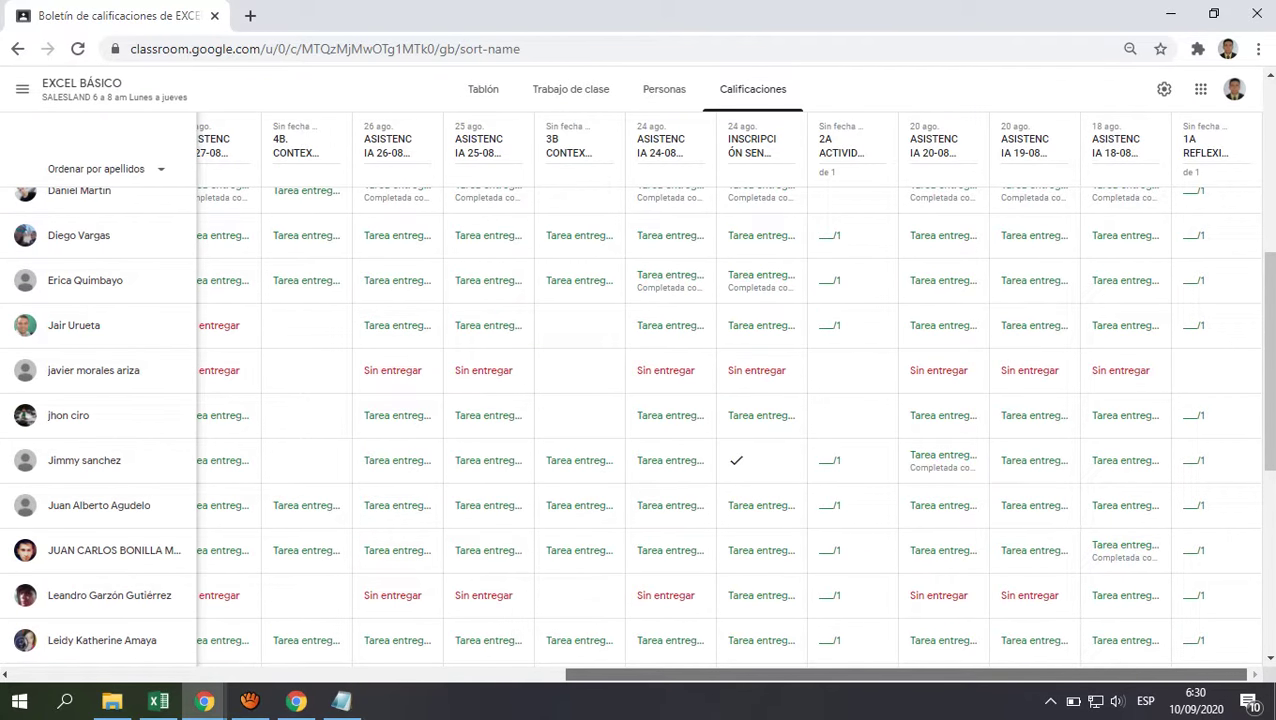
scroll(20, 642, "left", 10)
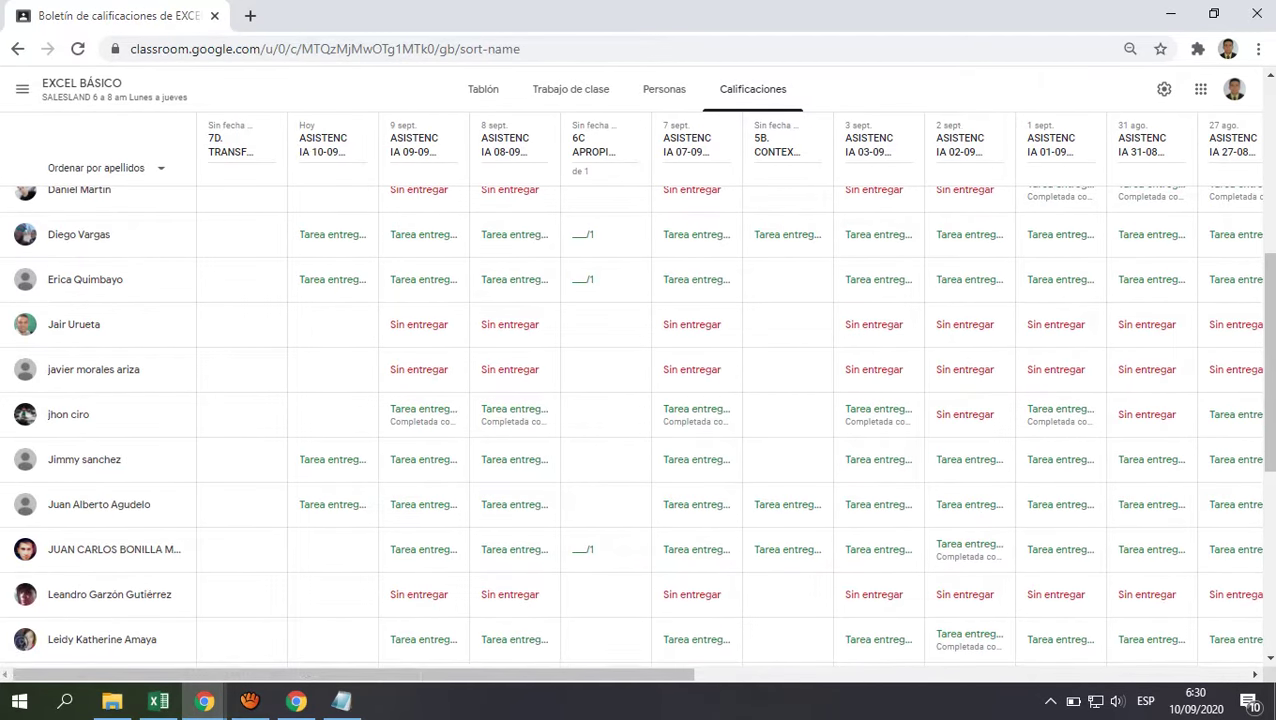
scroll(640, 420, "down", 1)
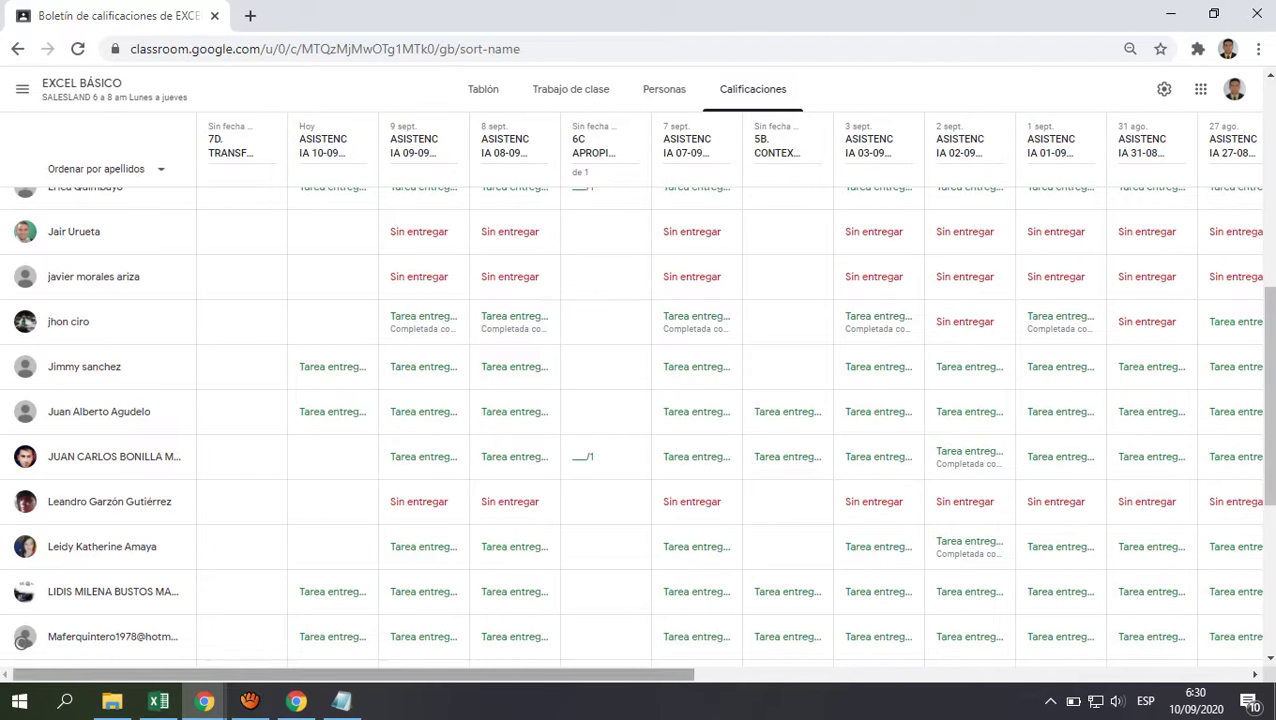
scroll(640, 420, "right", 3)
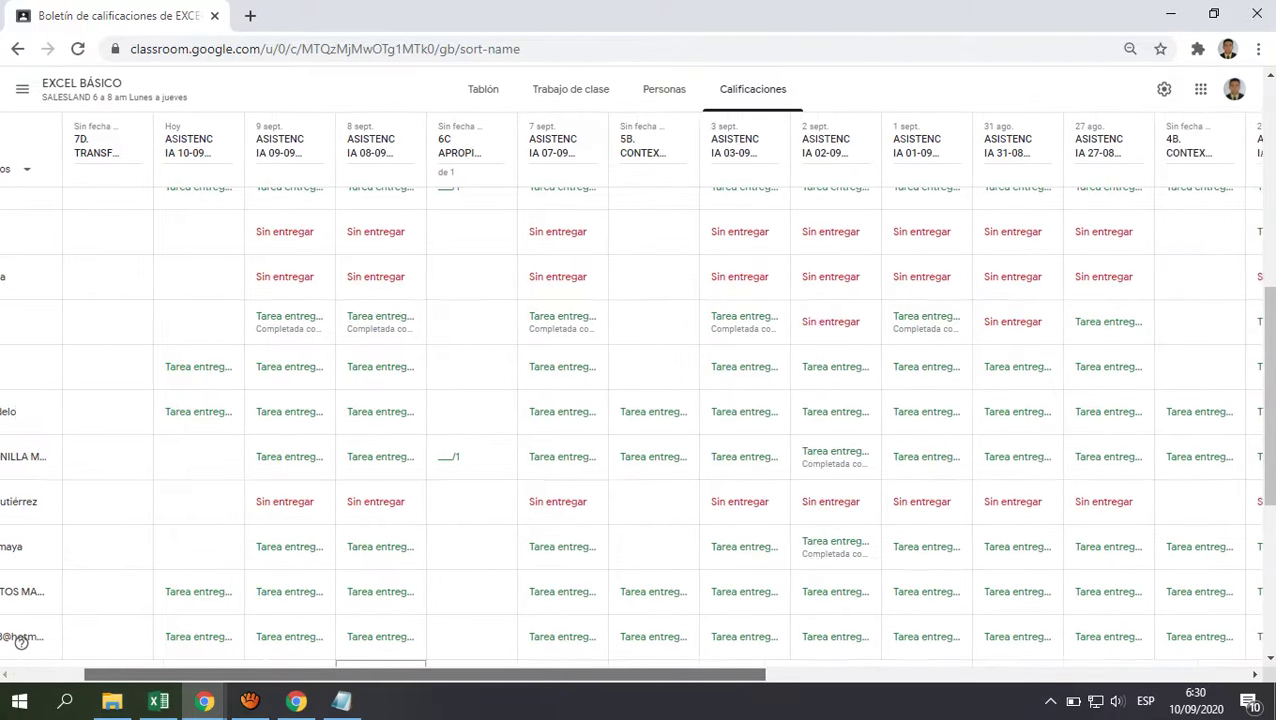
scroll(640, 420, "right", 5)
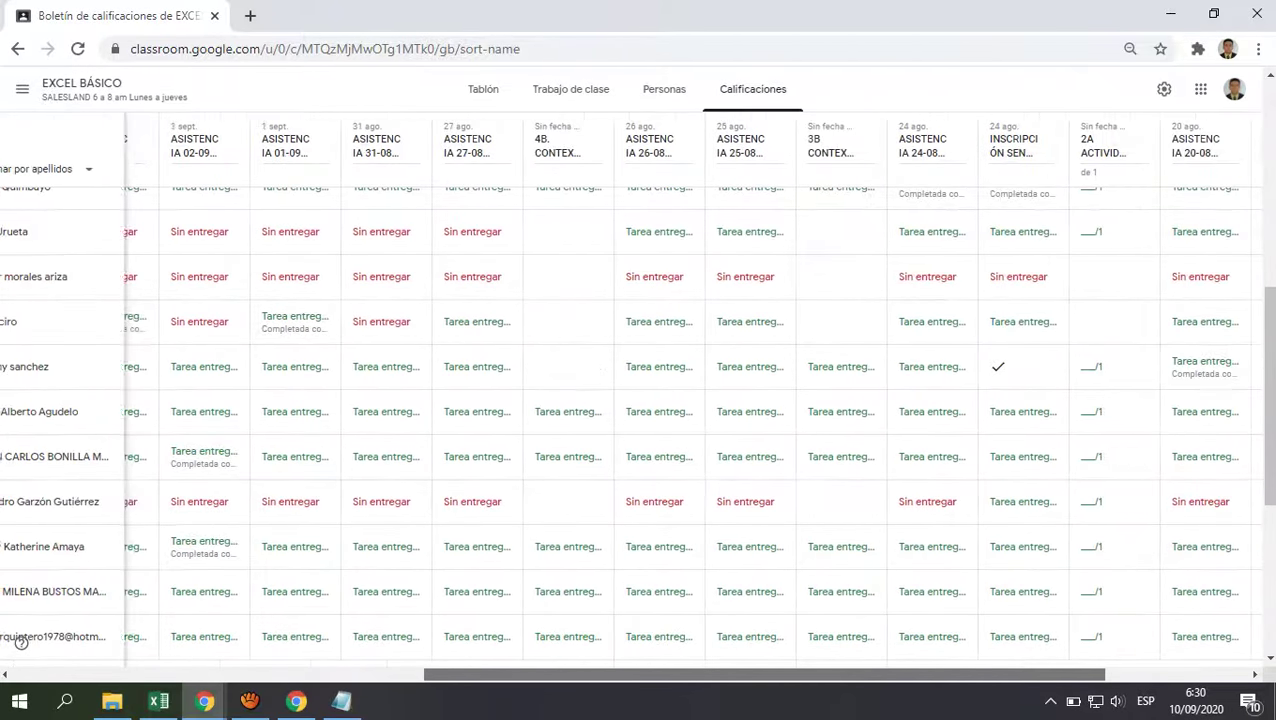
scroll(640, 420, "right", 2)
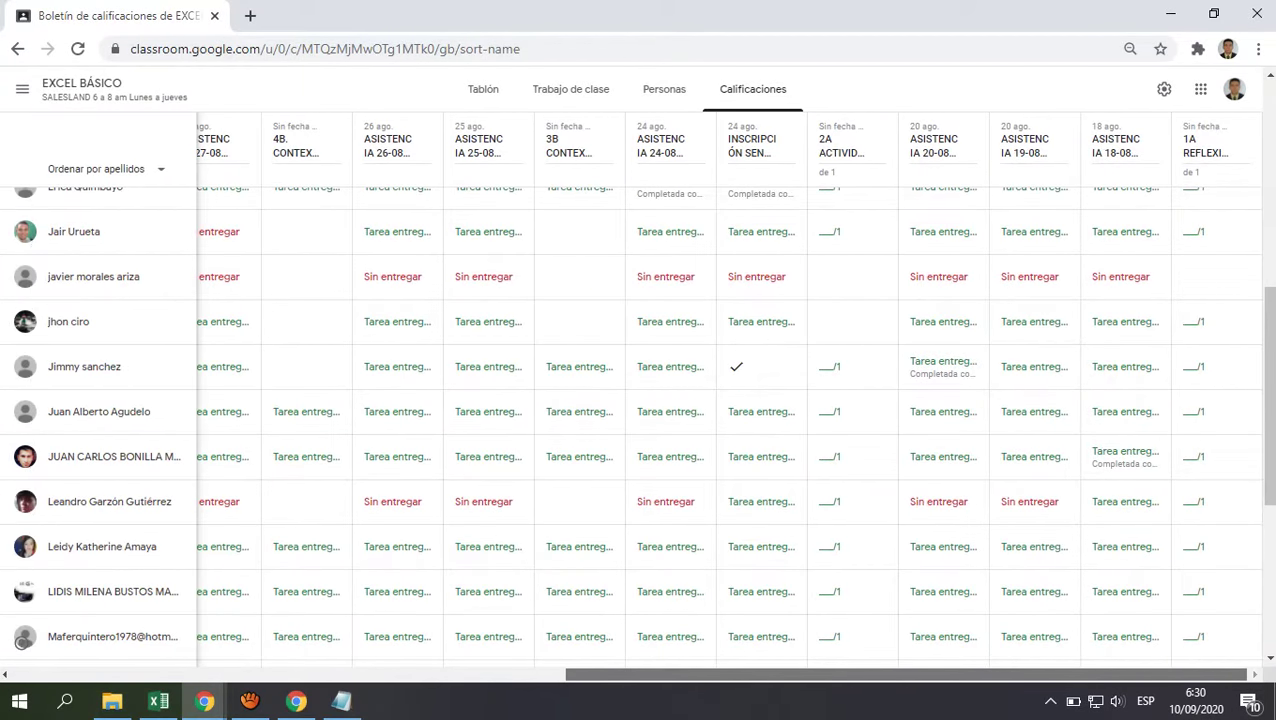
scroll(640, 420, "left", 3)
scroll(640, 420, "left", 3)
scroll(640, 420, "left", 3)
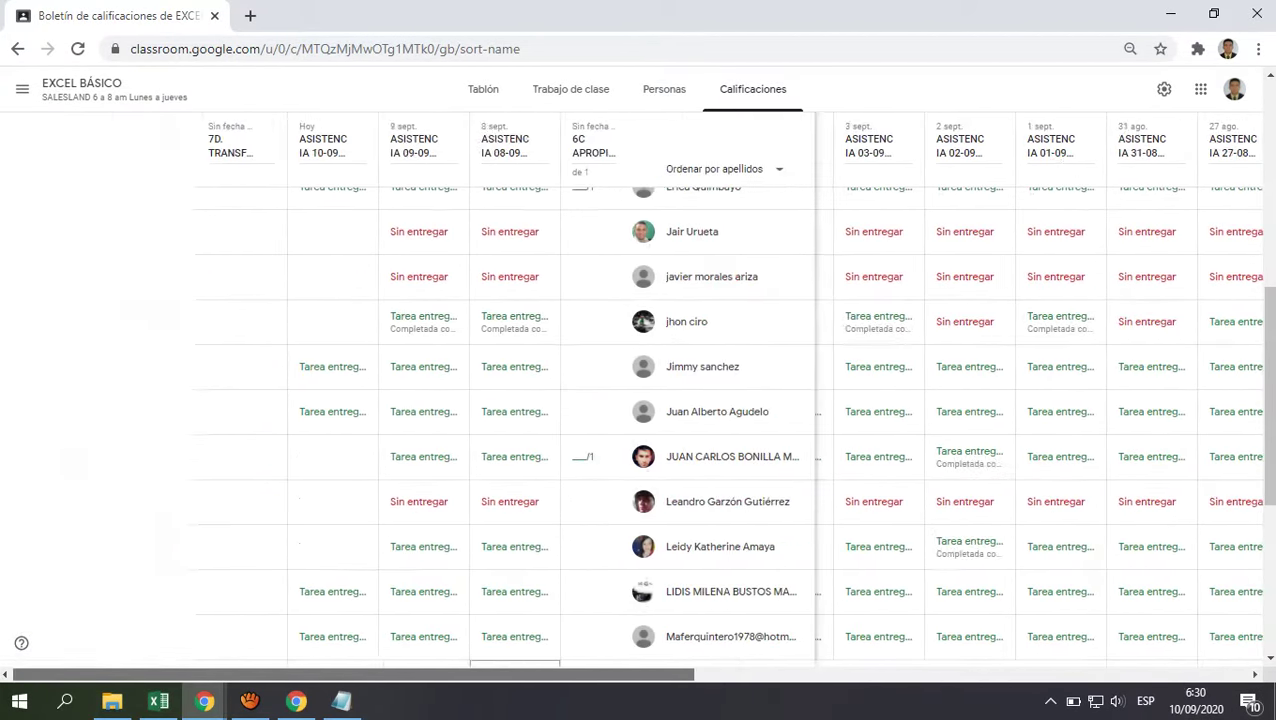
scroll(640, 420, "left", 2)
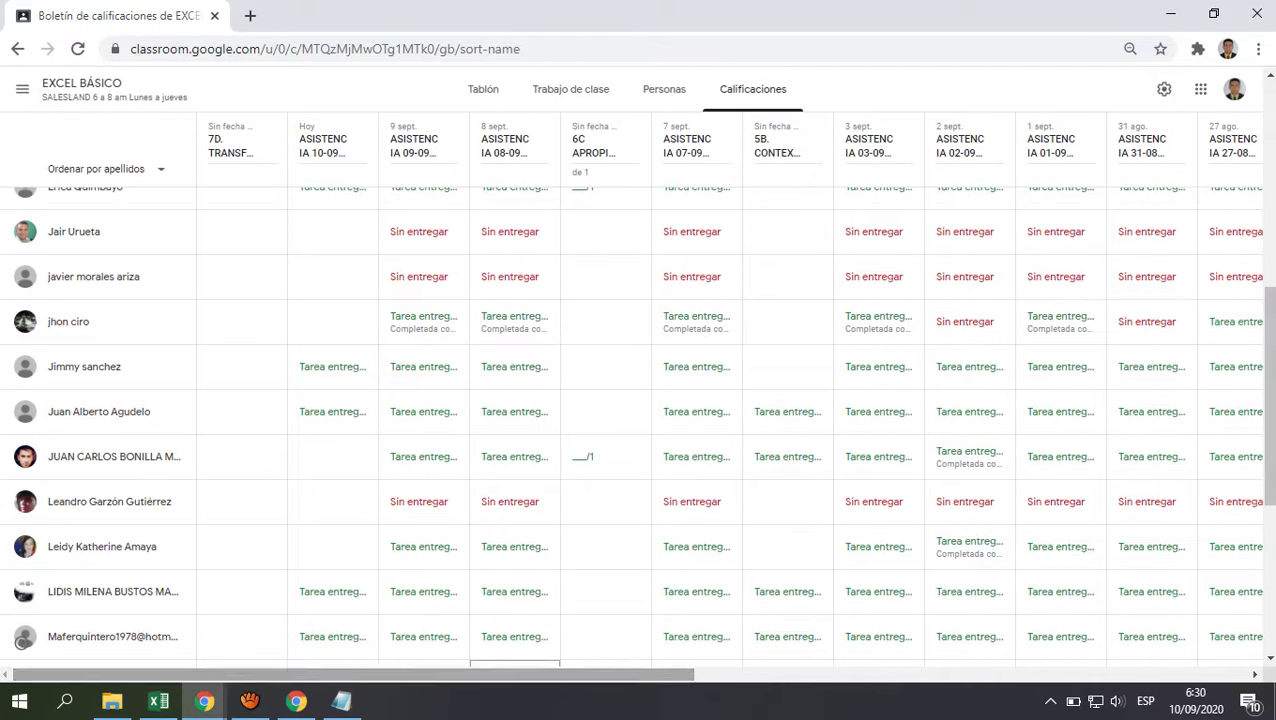
scroll(632, 396, "right", 3)
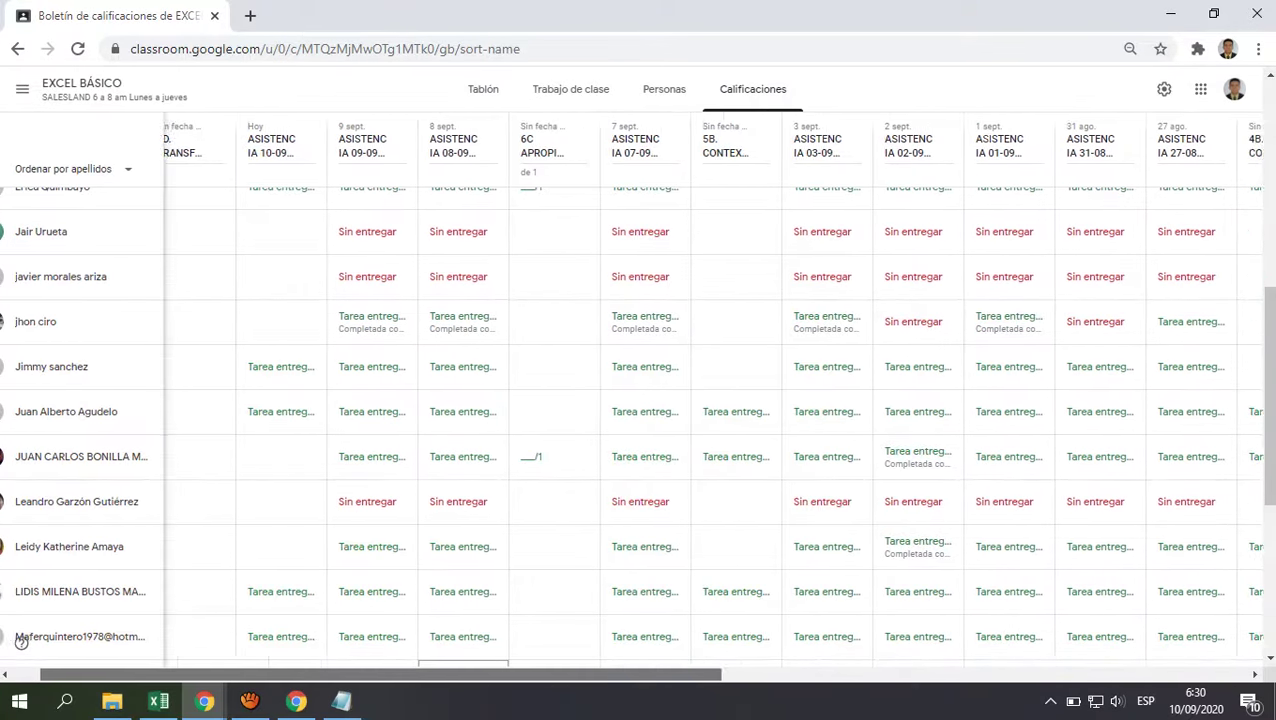
scroll(632, 396, "right", 5)
scroll(632, 396, "right", 5)
scroll(632, 396, "right", 5)
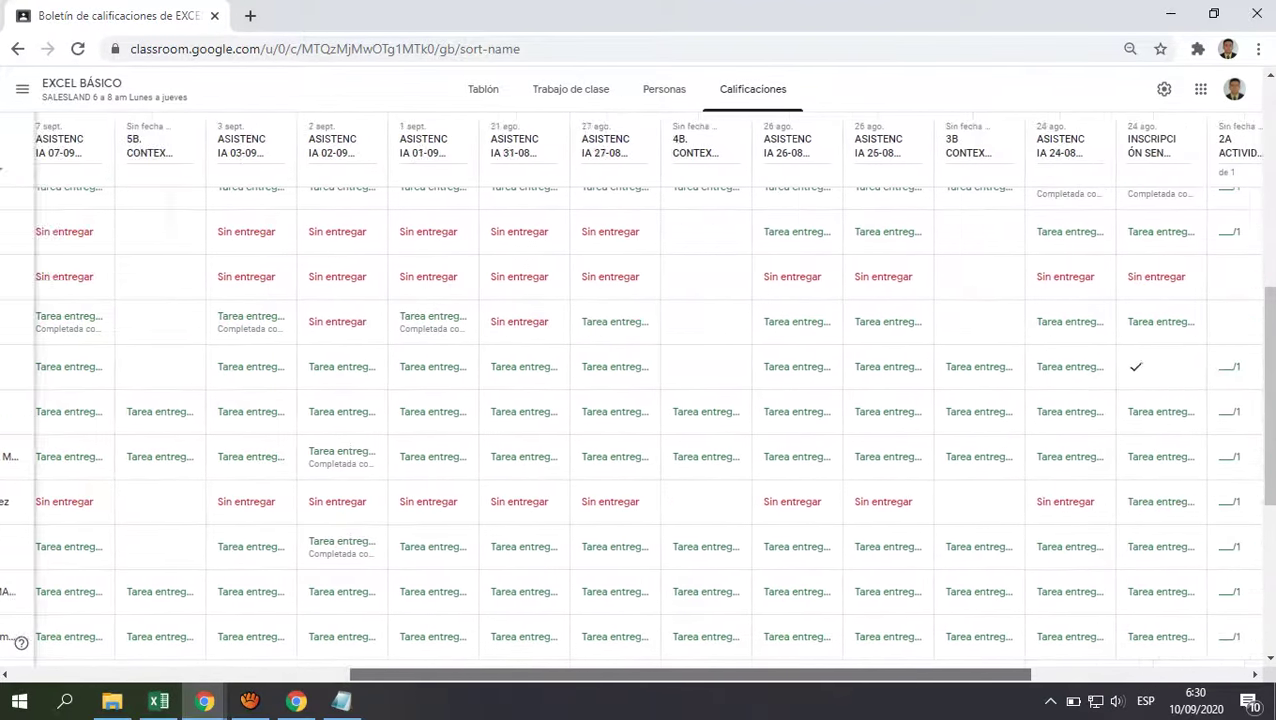
scroll(632, 396, "right", 3)
scroll(632, 396, "left", 5)
scroll(632, 396, "left", 5)
scroll(632, 396, "left", 5)
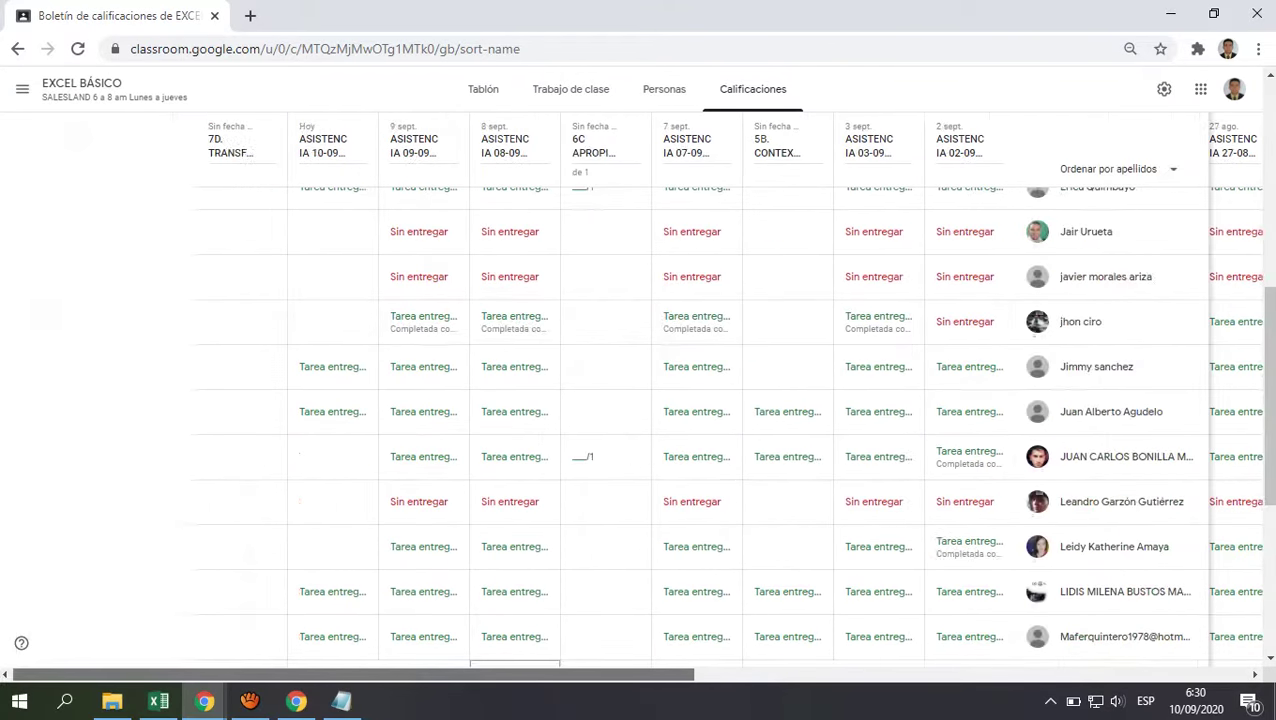
scroll(632, 396, "left", 5)
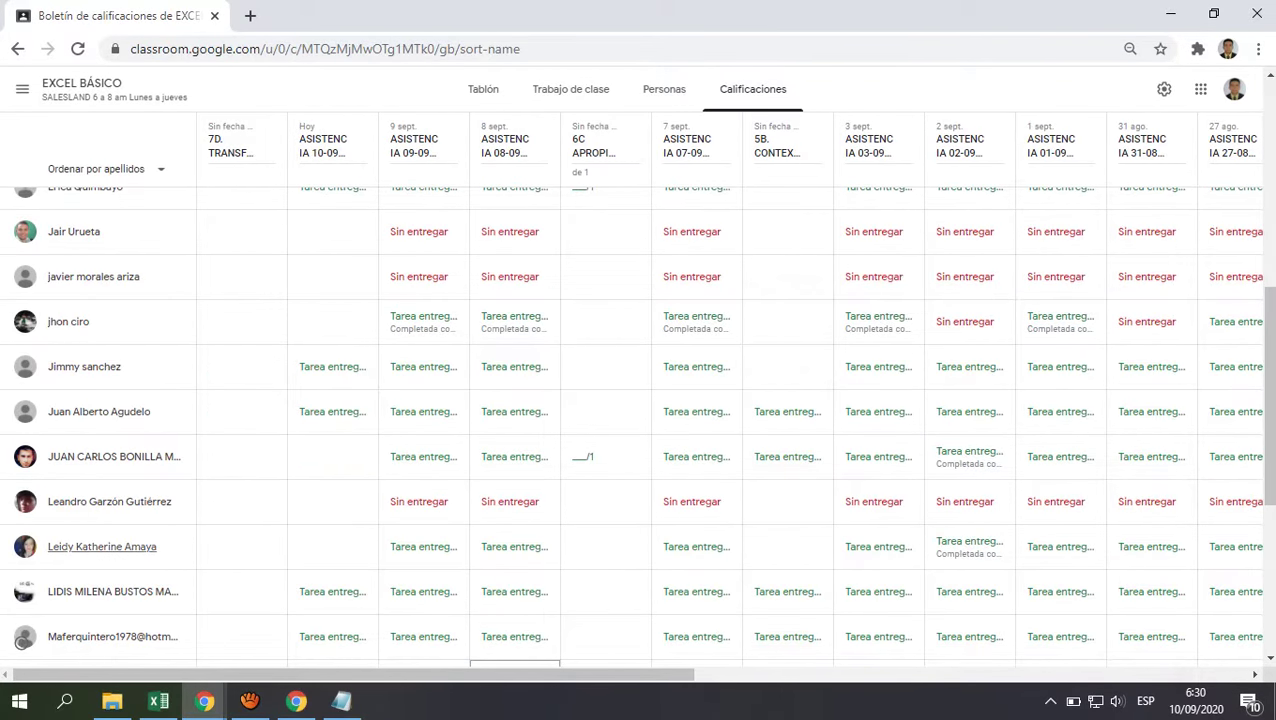
scroll(515, 600, "down", 2)
scroll(21, 642, "down", 2)
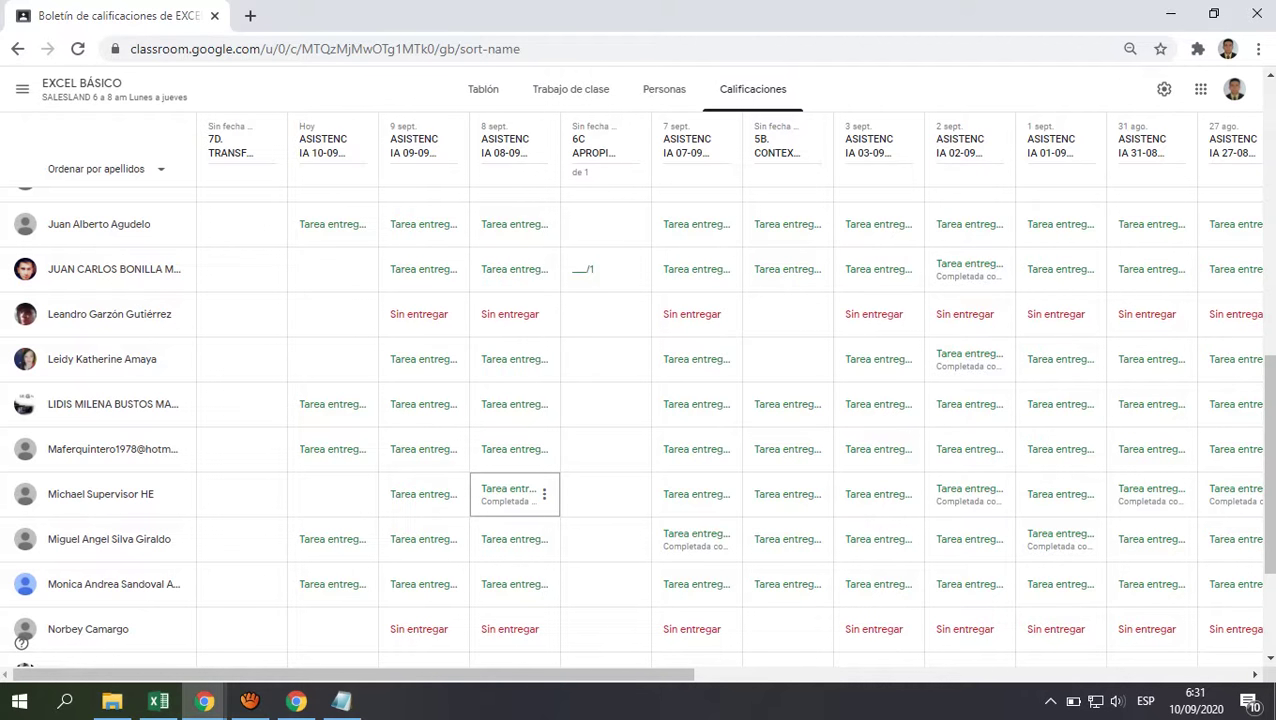
scroll(353, 400, "right", 1)
scroll(640, 420, "right", 3)
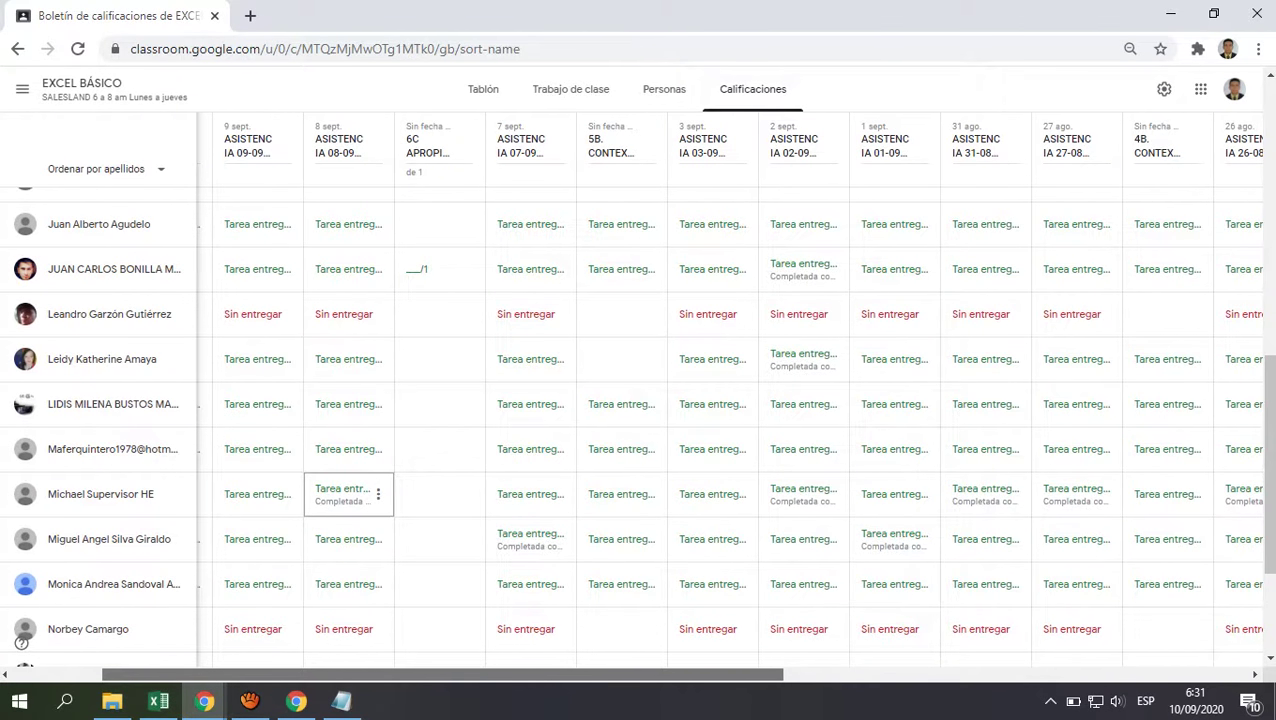
scroll(640, 400, "right", 2)
scroll(640, 400, "right", 6)
scroll(640, 400, "right", 2)
scroll(640, 400, "right", 1)
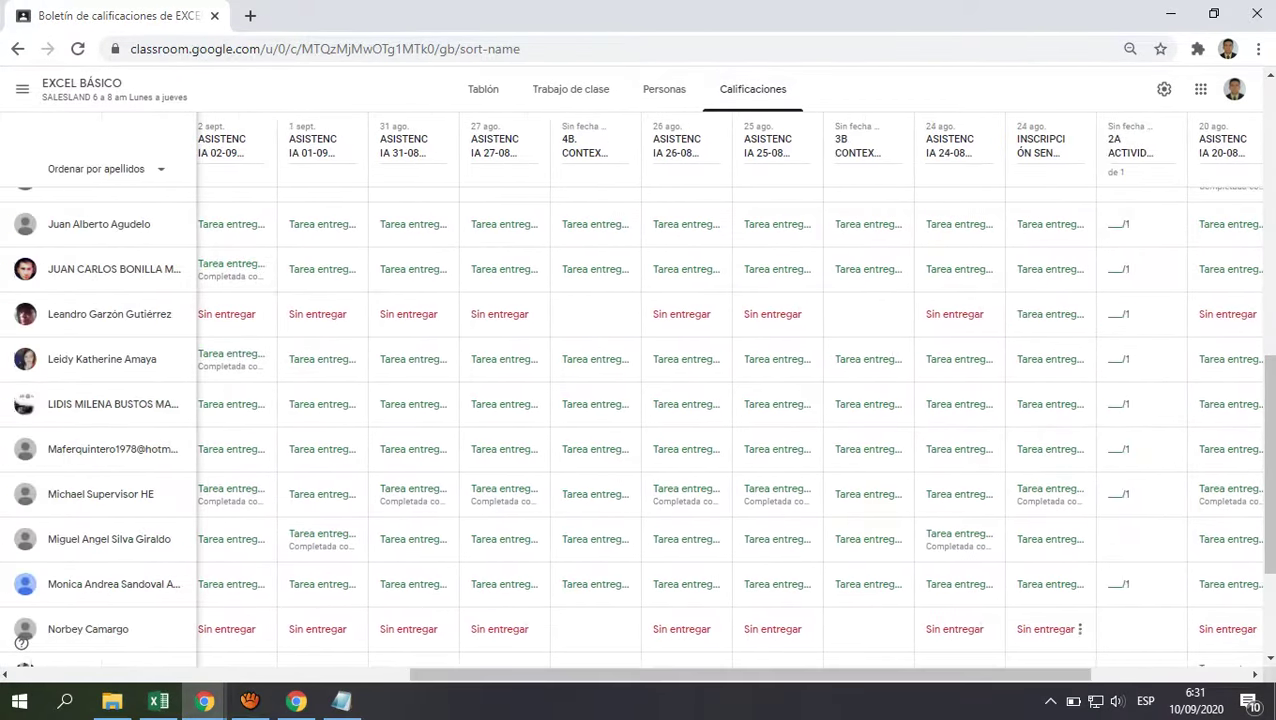
scroll(1110, 629, "right", 2)
scroll(1110, 629, "right", 3)
scroll(1110, 629, "right", 1)
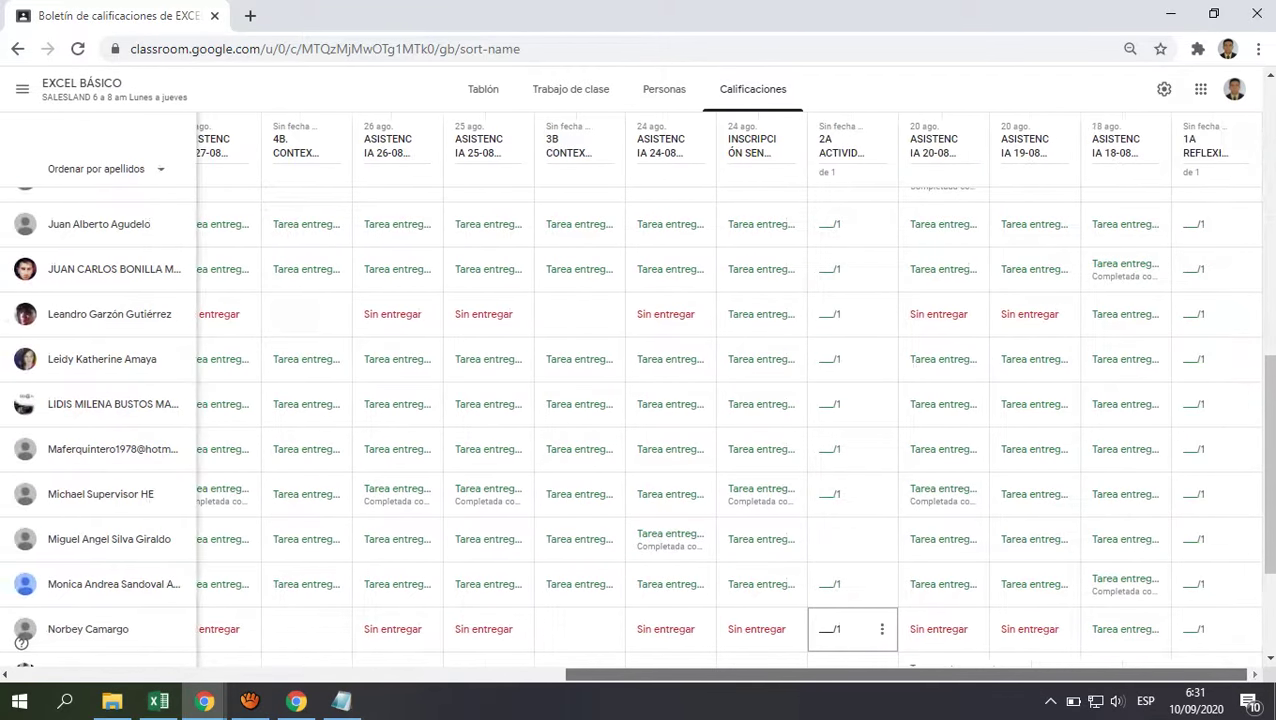
scroll(880, 629, "left", 1)
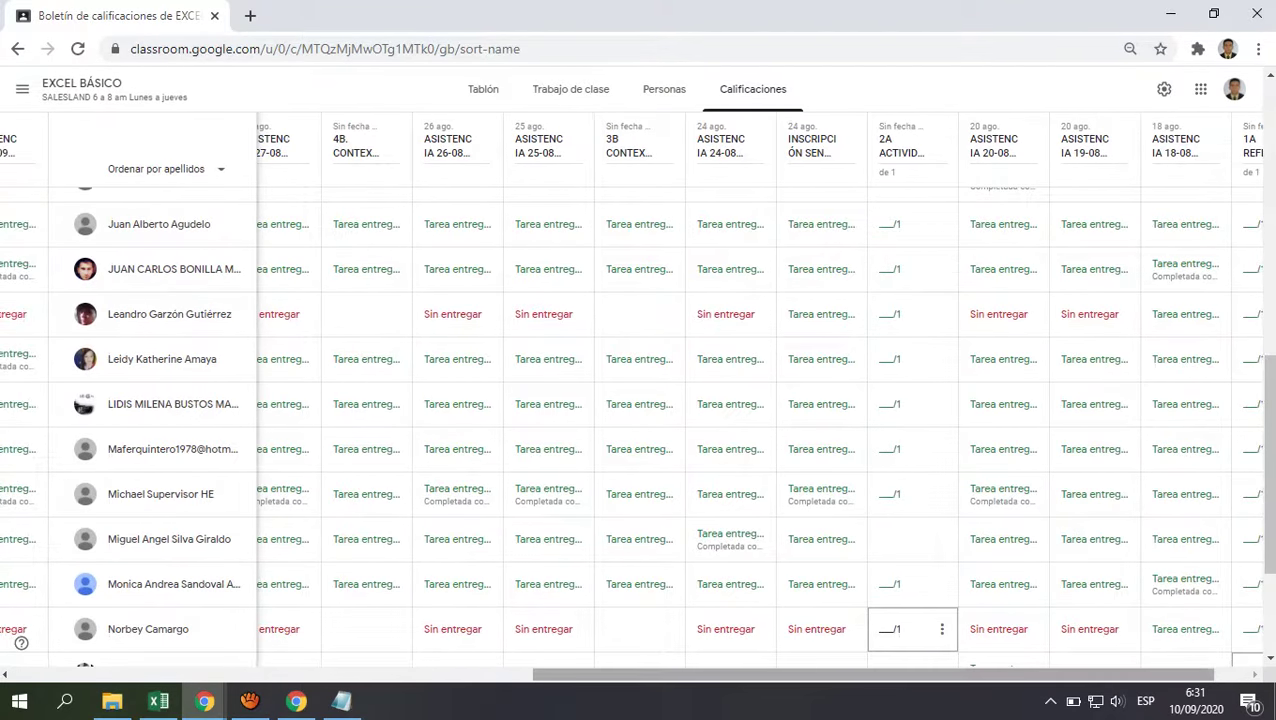
scroll(910, 629, "left", 1)
scroll(910, 629, "left", 1)
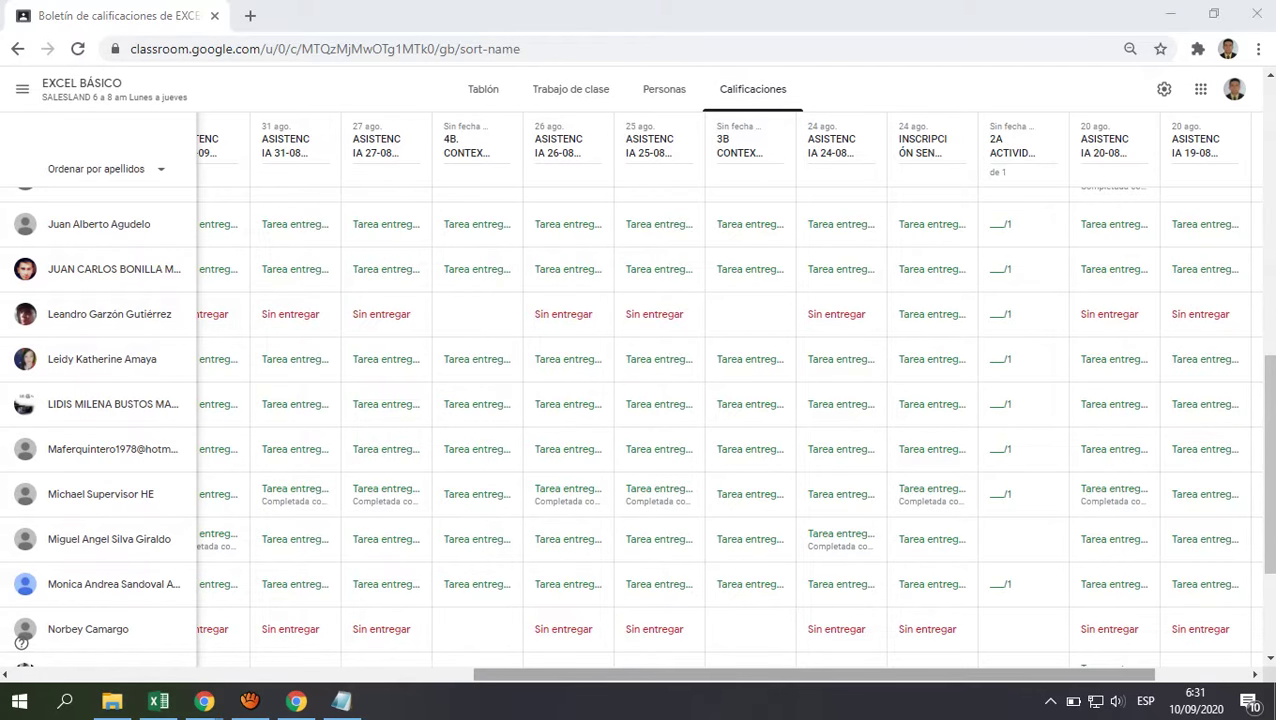
scroll(638, 400, "left", 5)
scroll(638, 400, "left", 3)
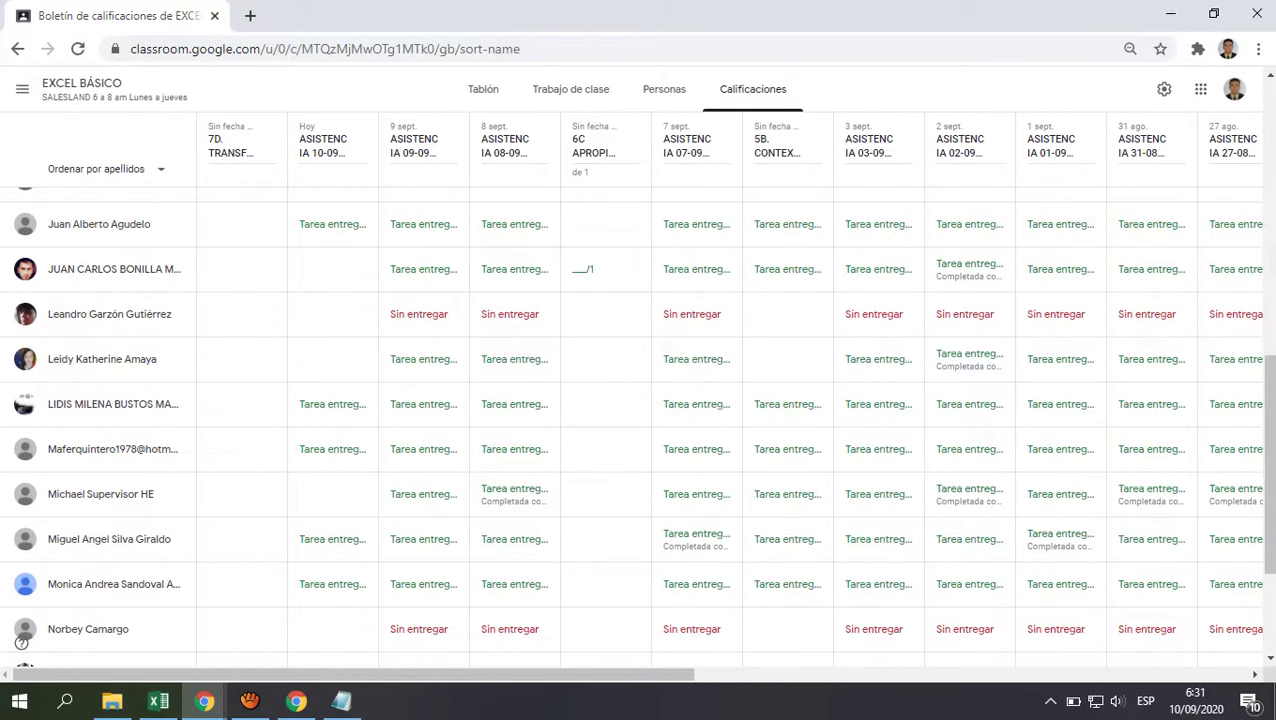
scroll(271, 425, "down", 2)
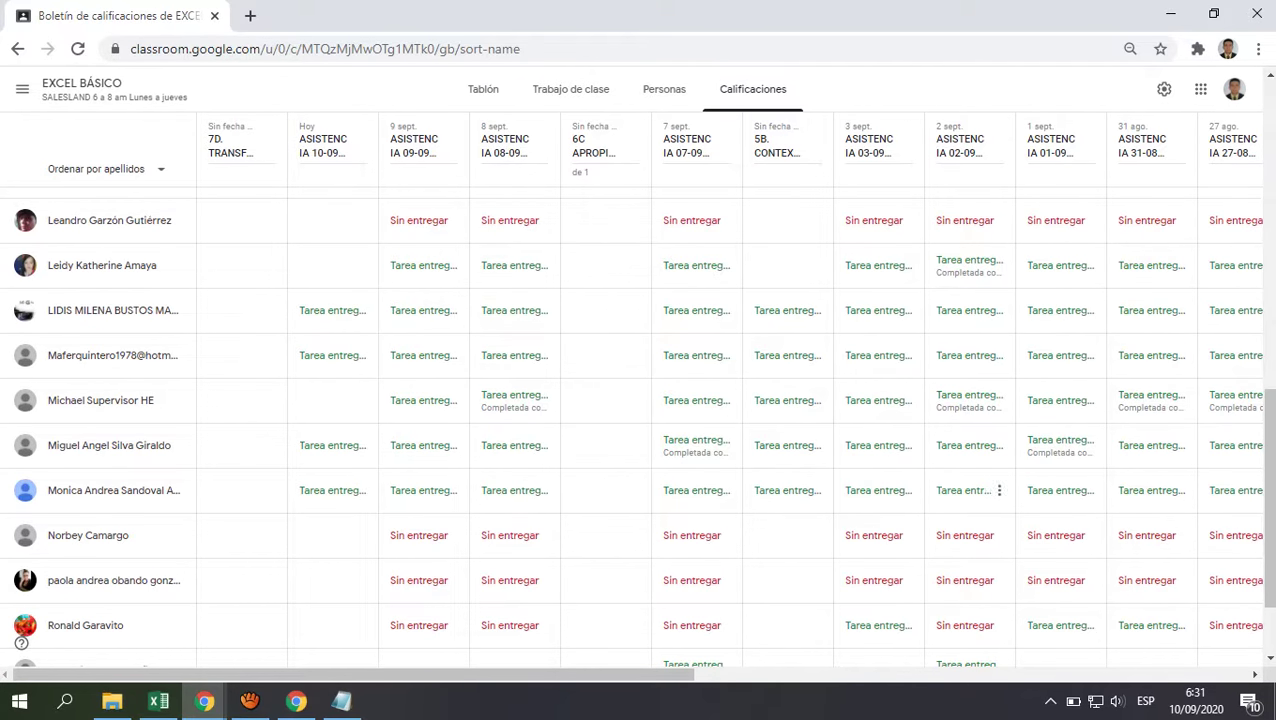
mouse_move(400, 674)
left_mouse_down()
mouse_move(588, 674)
mouse_move(400, 674)
left_mouse_up()
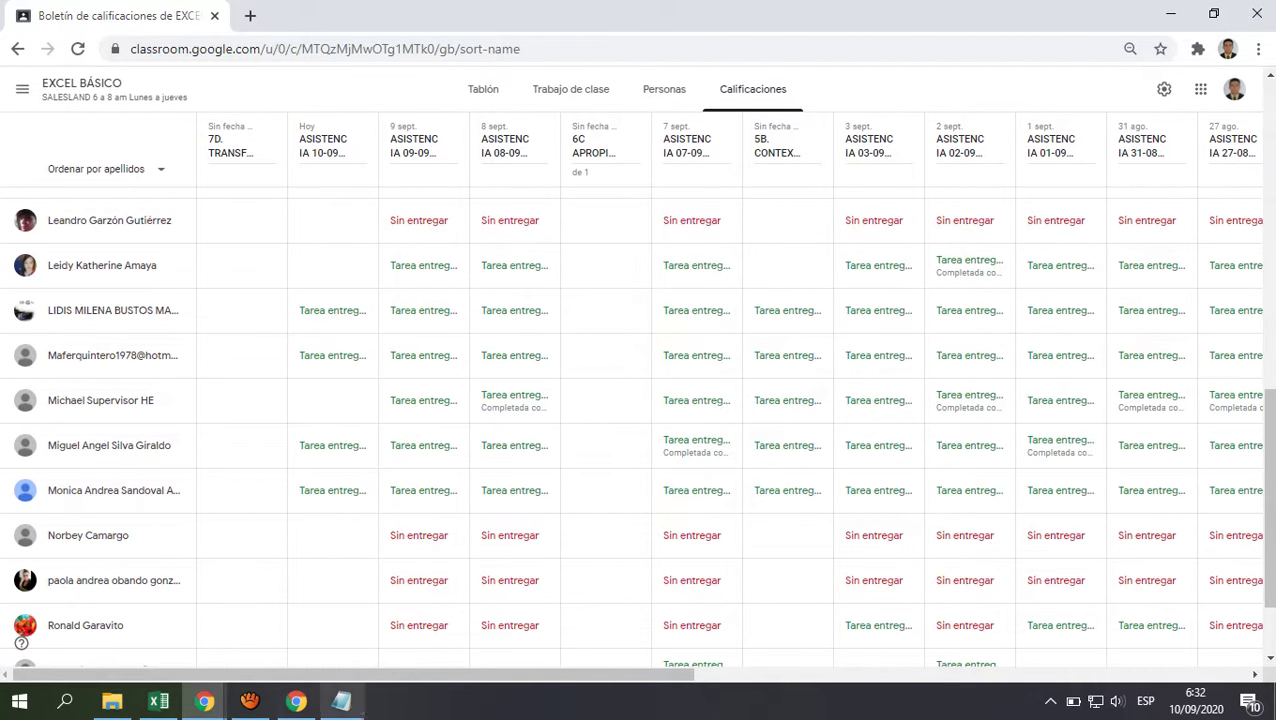
left_click_drag(353, 674, 729, 674)
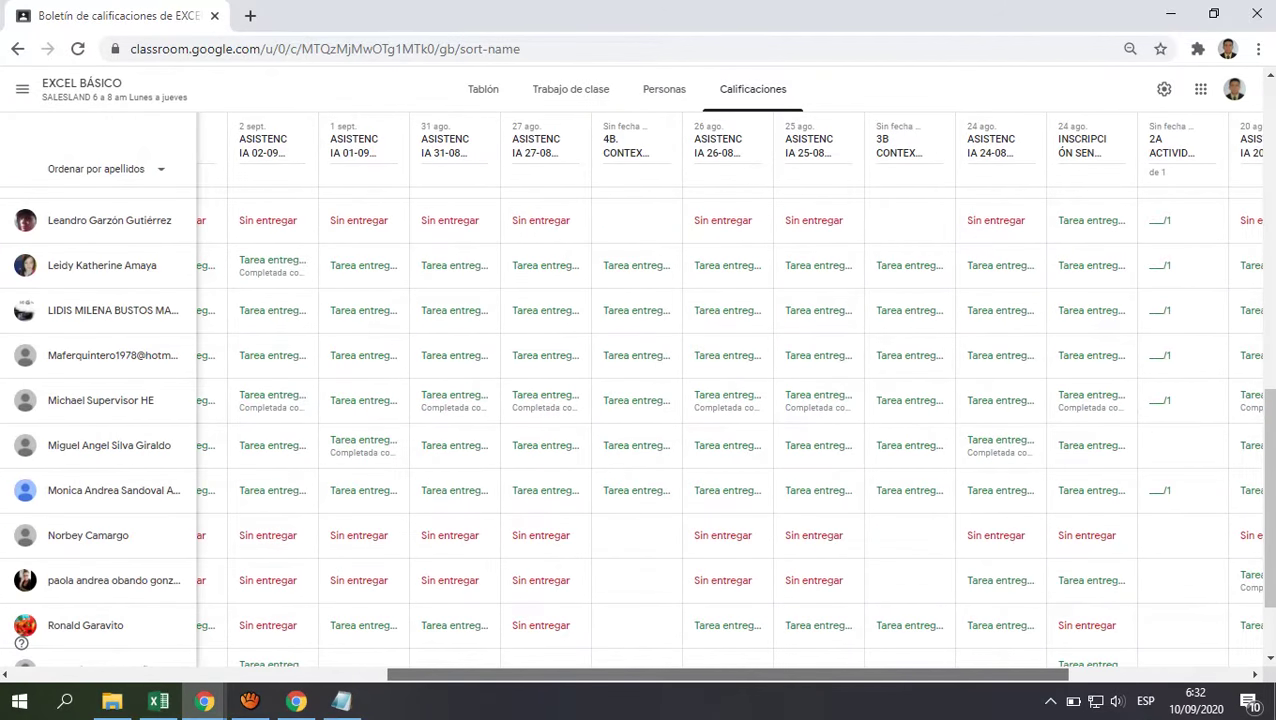
mouse_move(729, 674)
left_mouse_down()
mouse_move(907, 674)
mouse_move(353, 674)
left_mouse_up()
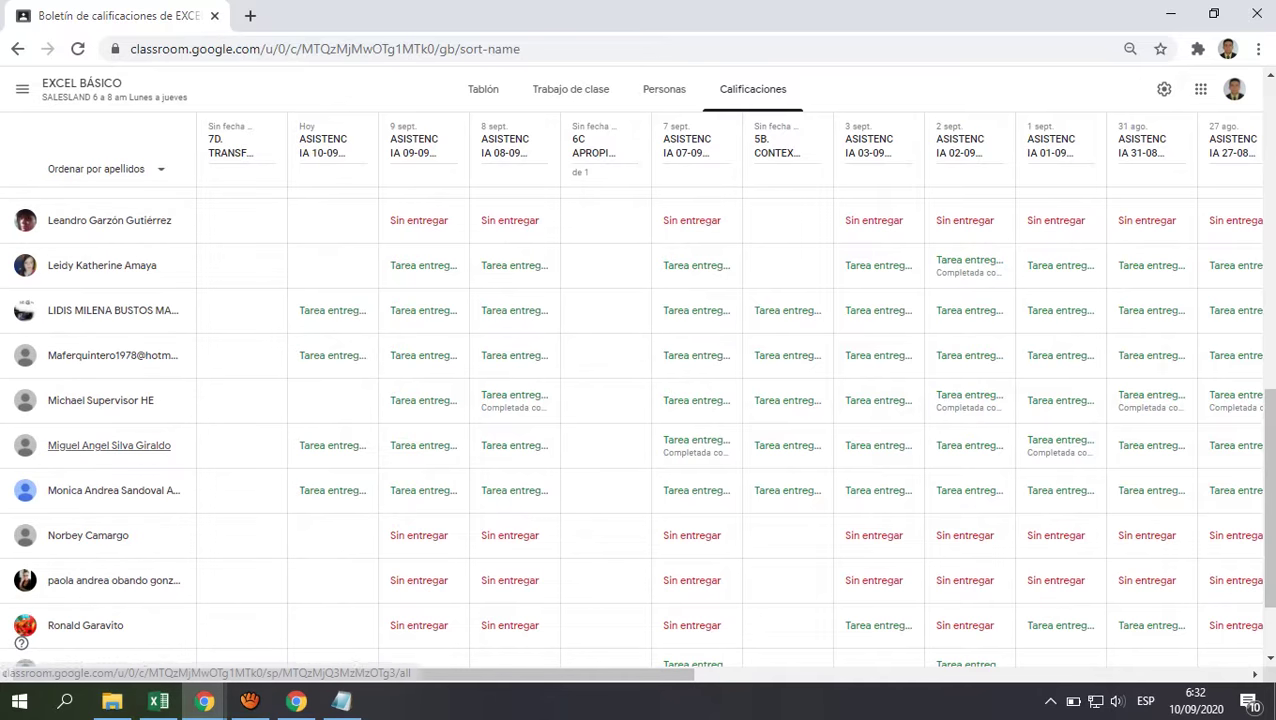
scroll(110, 450, "up", 2)
scroll(110, 494, "down", 2)
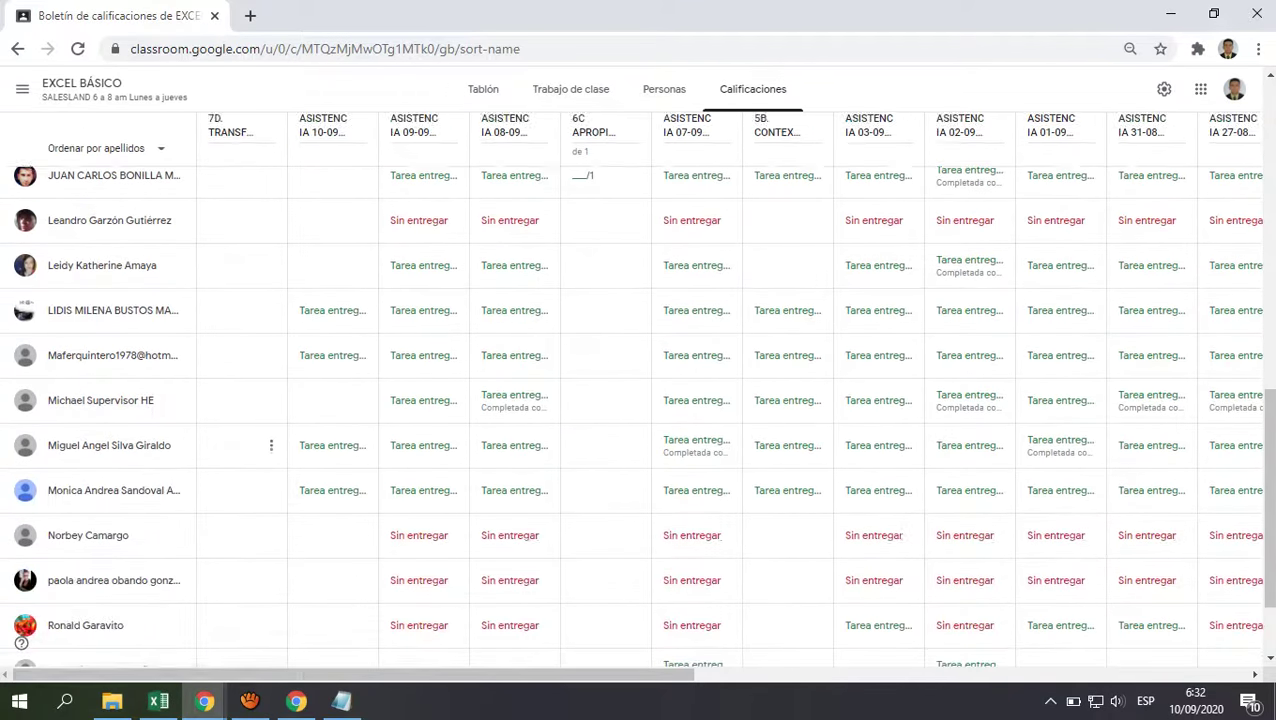
scroll(110, 480, "down", 2)
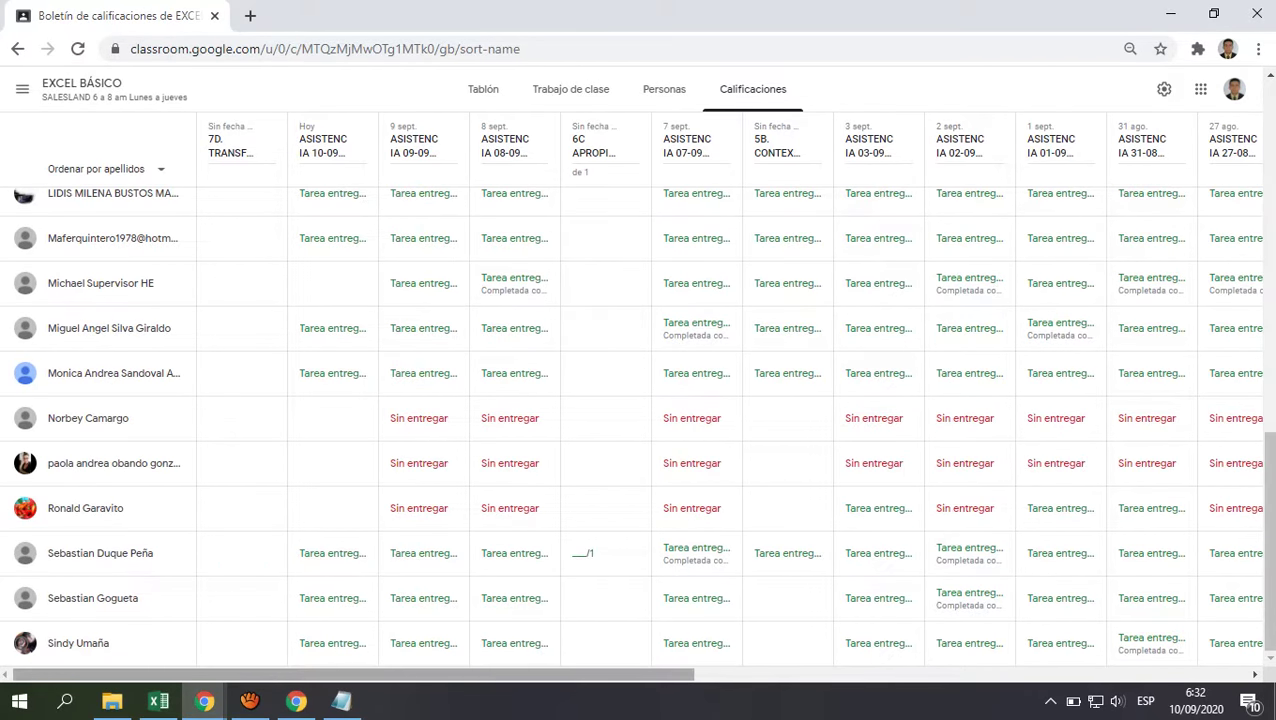
scroll(630, 420, "right", 2)
scroll(630, 420, "right", 8)
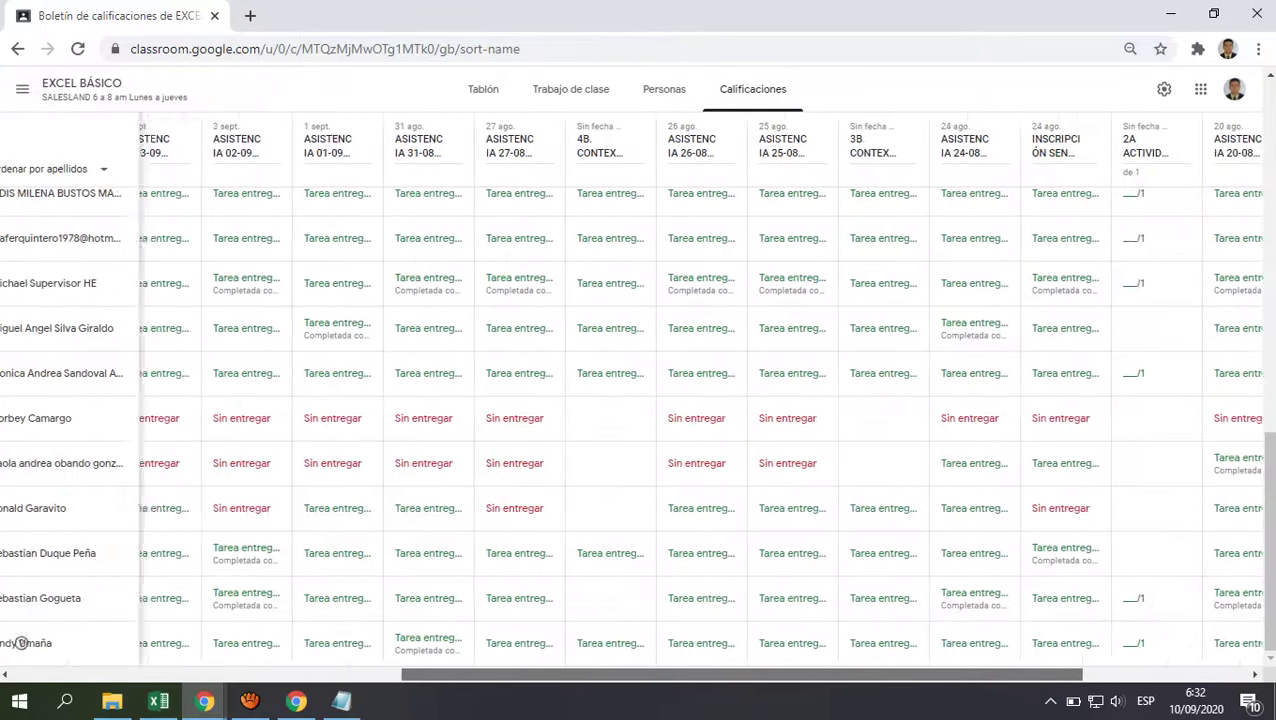
scroll(630, 420, "right", 1)
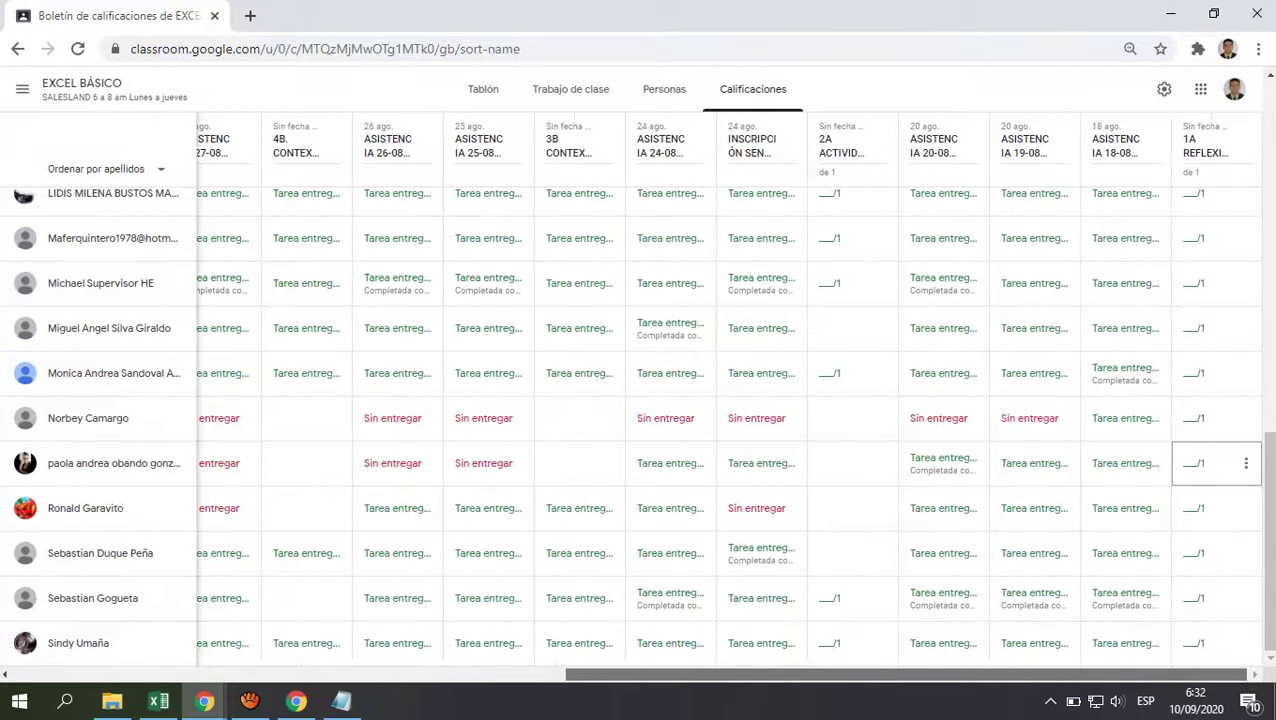
scroll(630, 420, "left", 5)
scroll(630, 420, "left", 5)
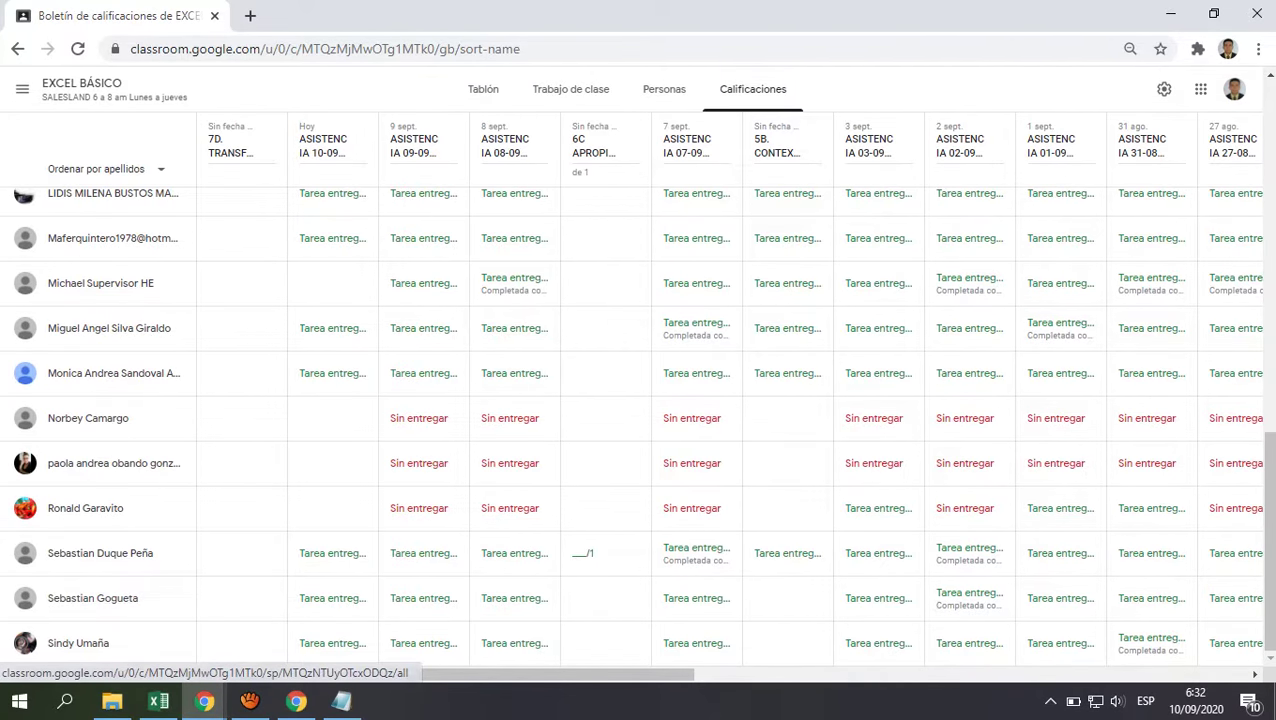
scroll(80, 643, "right", 3)
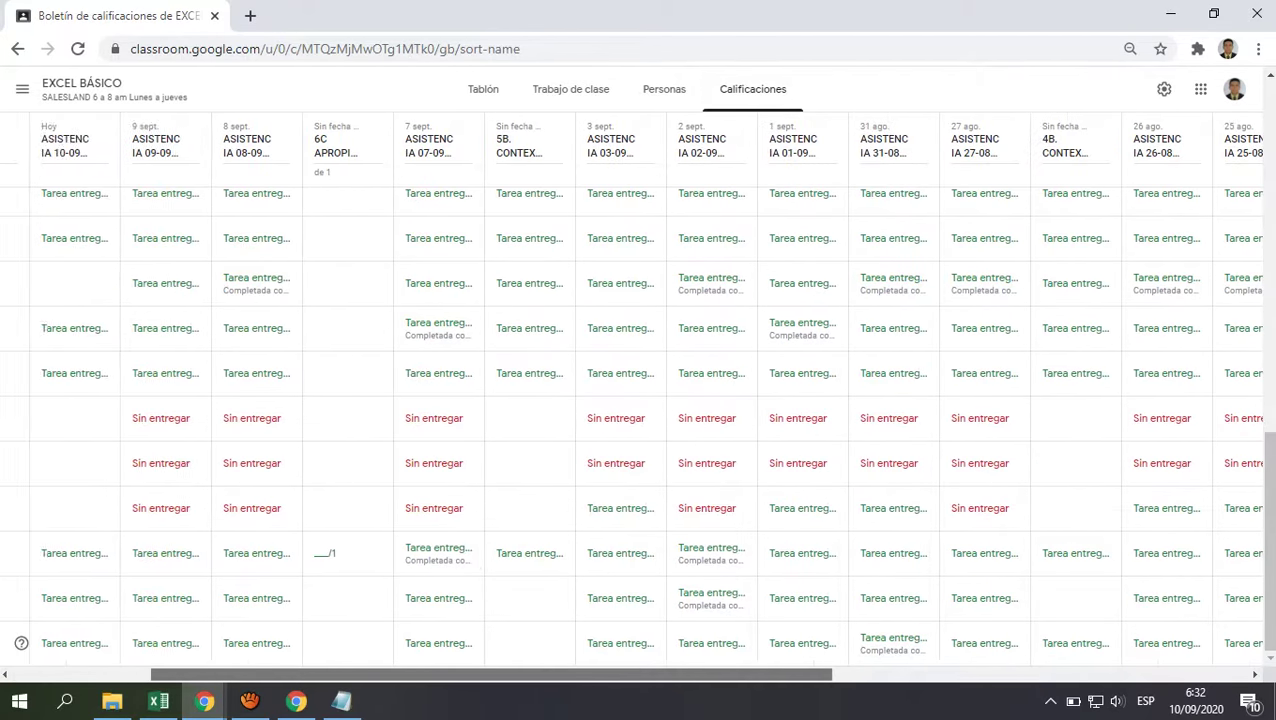
scroll(630, 420, "left", 3)
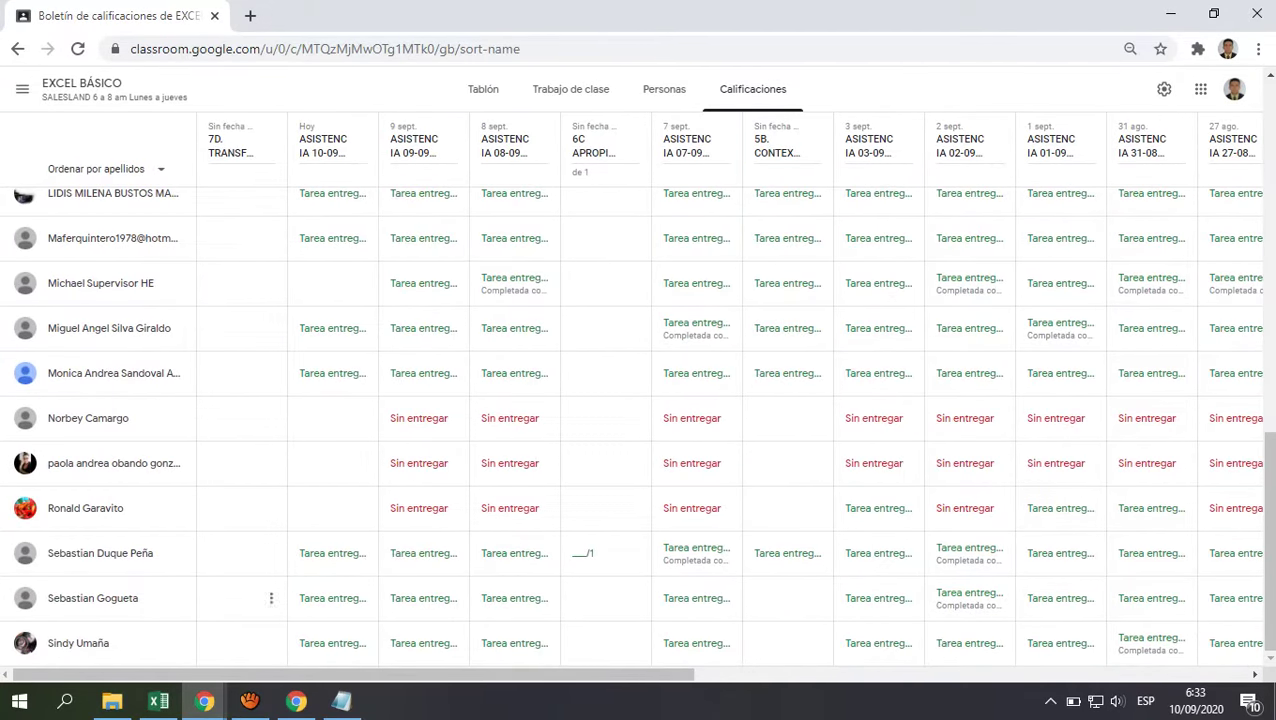
scroll(630, 420, "right", 1)
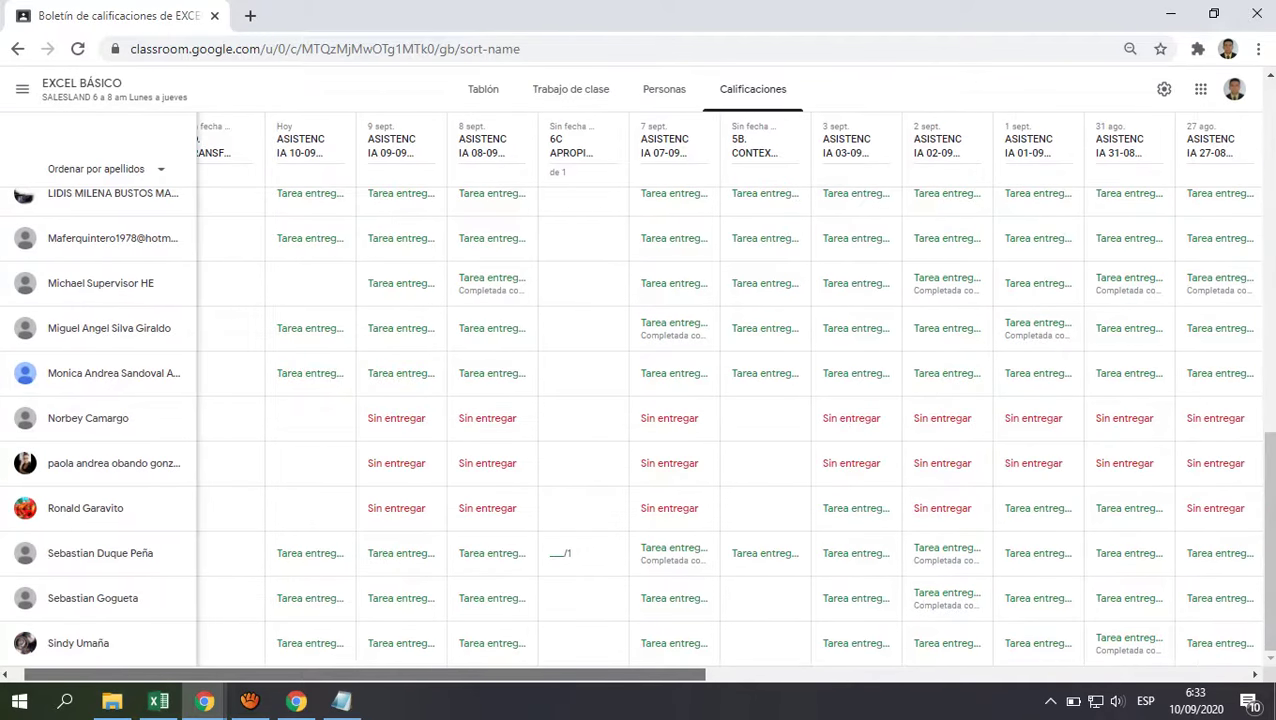
scroll(630, 420, "right", 1)
scroll(630, 420, "right", 2)
scroll(630, 420, "right", 1)
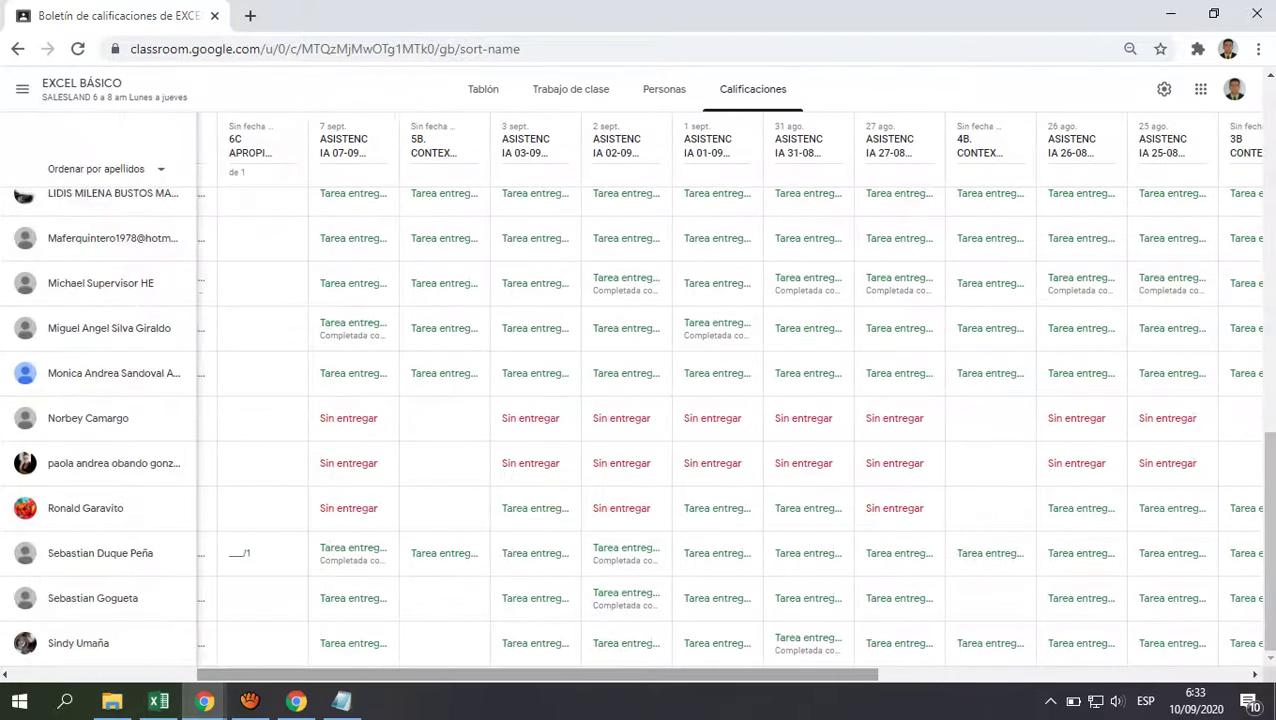
scroll(630, 420, "right", 1)
scroll(630, 420, "right", 3)
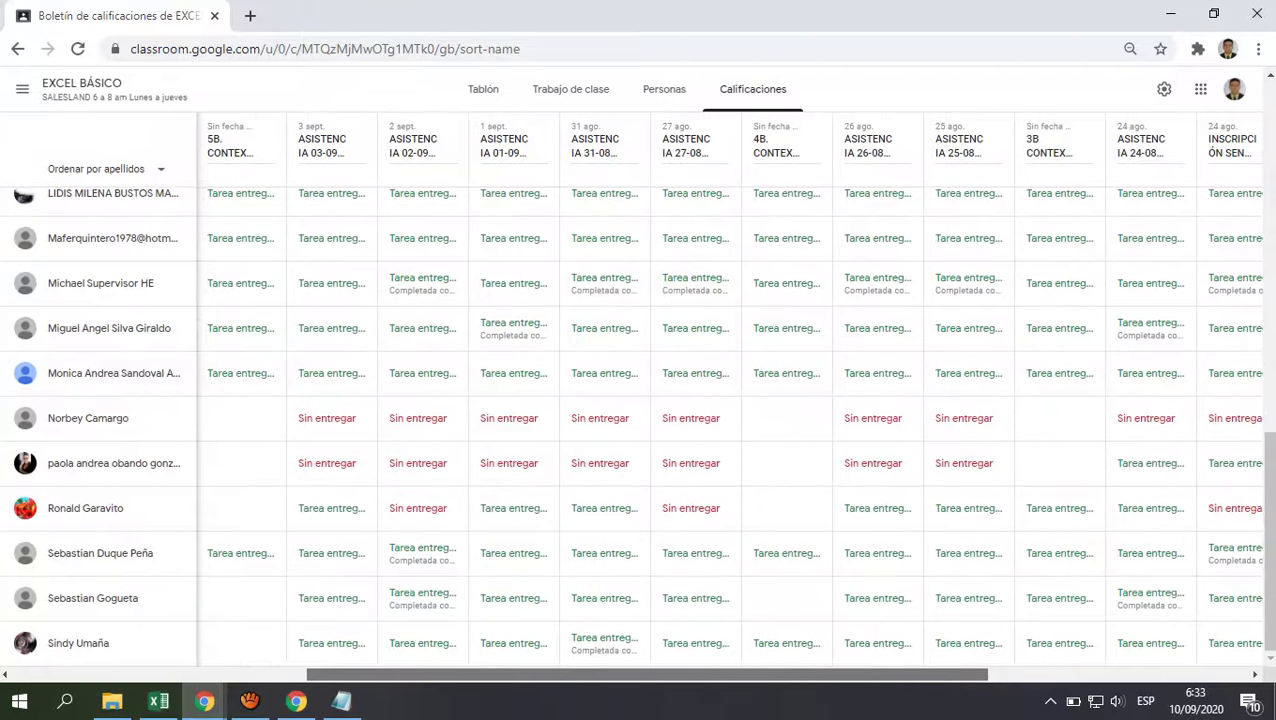
scroll(630, 420, "right", 1)
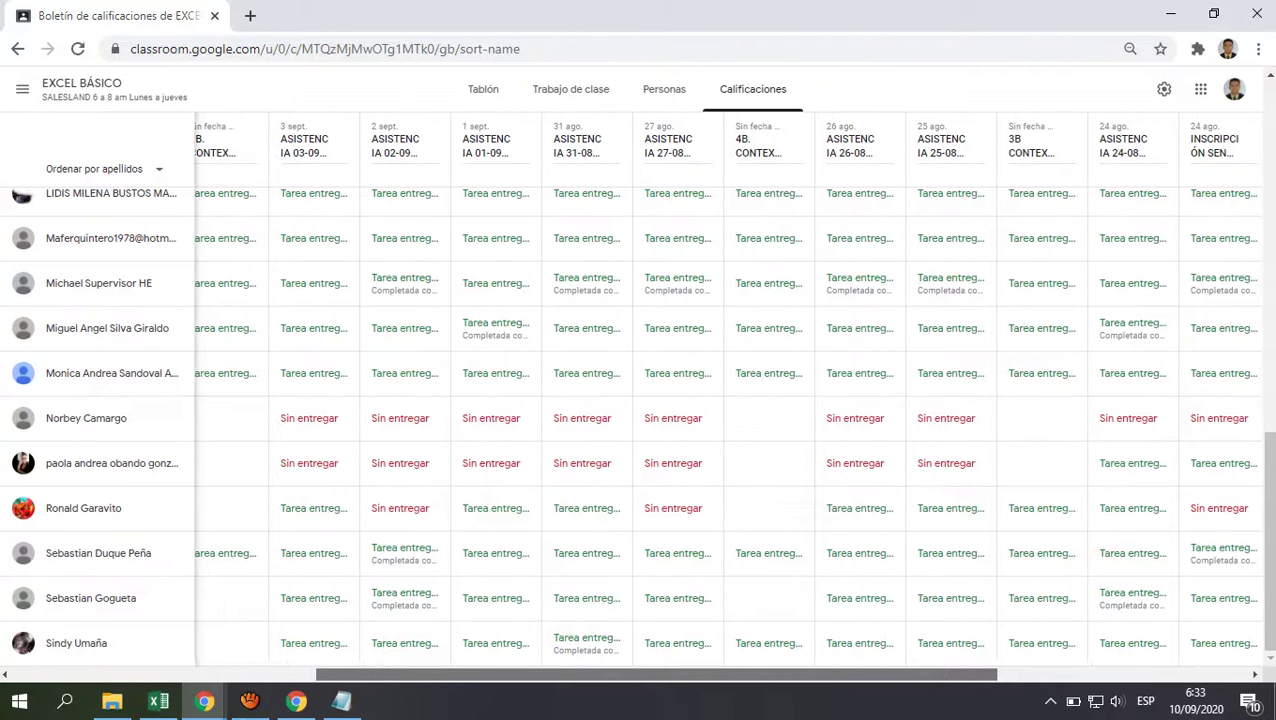
scroll(630, 420, "right", 1)
scroll(20, 643, "right", 1)
scroll(20, 643, "right", 1)
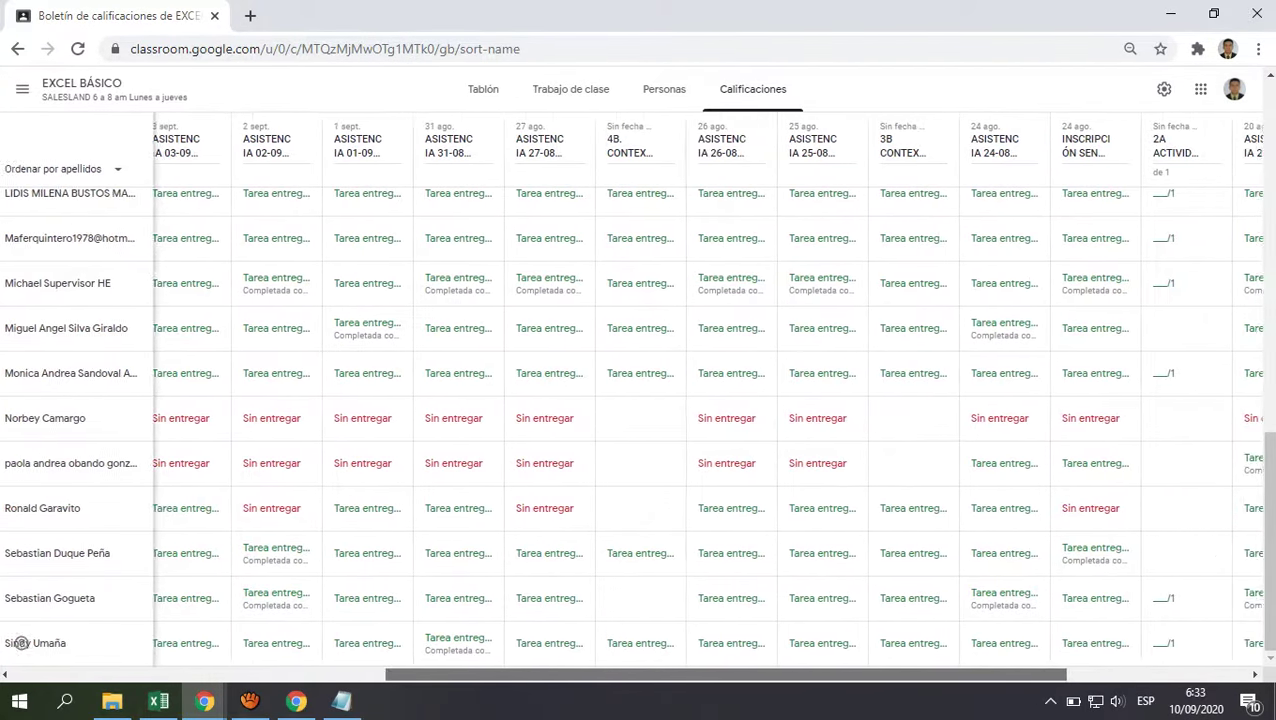
scroll(20, 643, "right", 1)
scroll(20, 643, "right", 1)
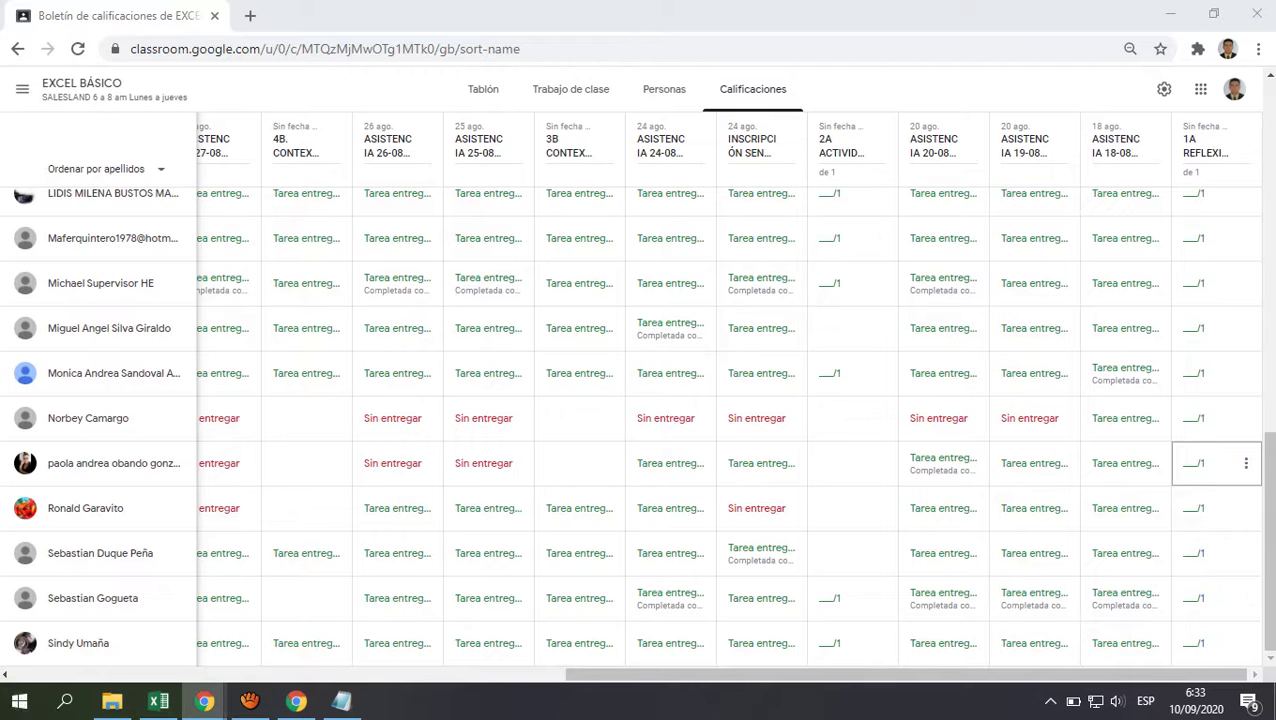
scroll(1216, 463, "up", 3)
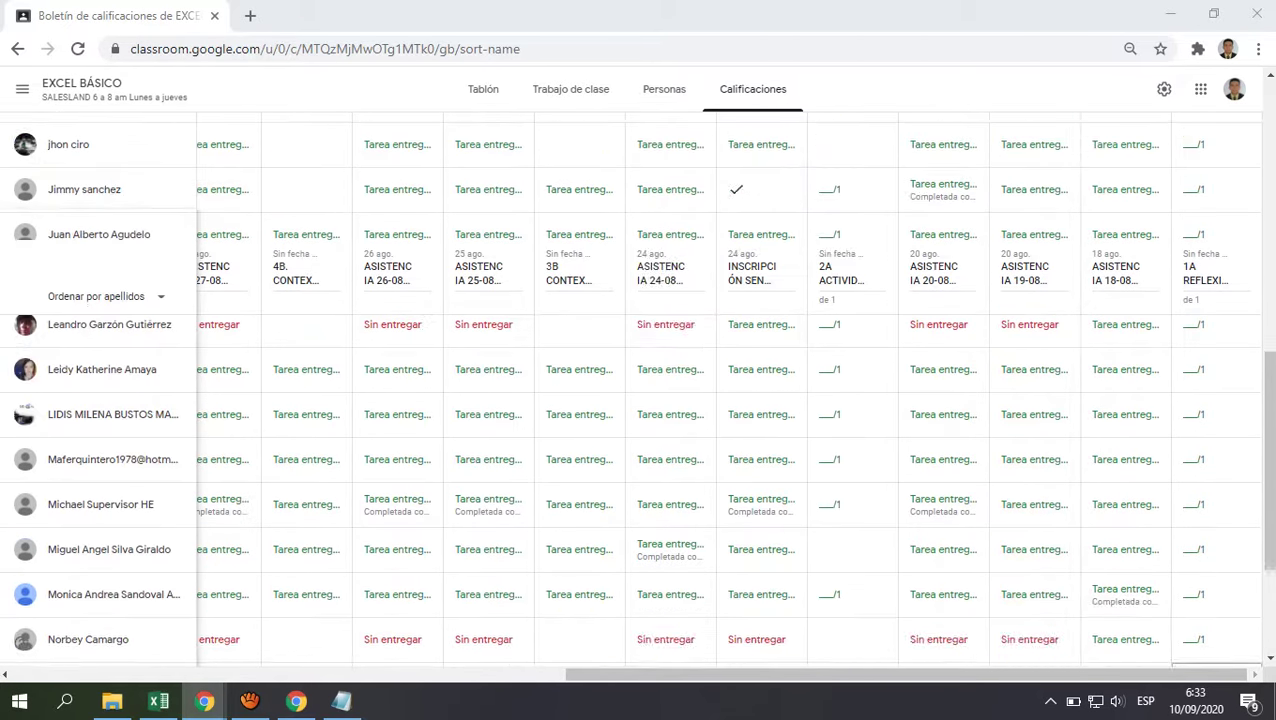
scroll(1216, 463, "up", 2)
scroll(1216, 463, "up", 2)
scroll(94, 483, "up", 3)
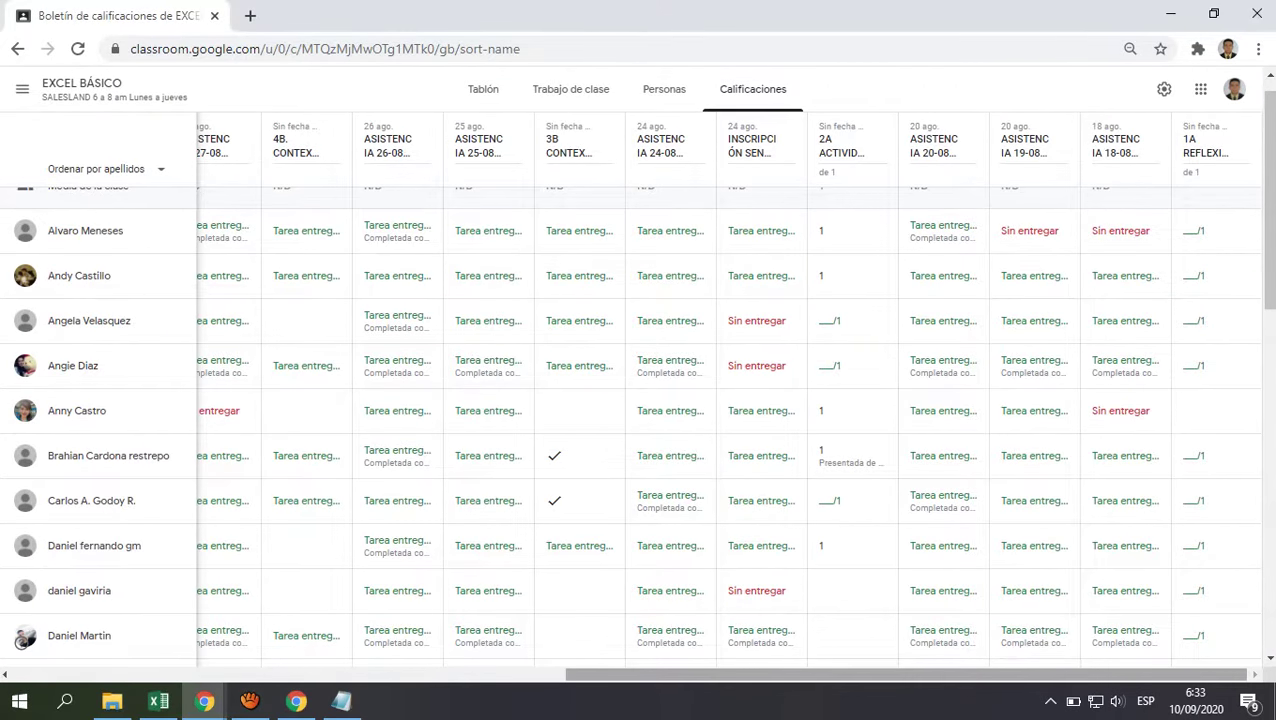
left_click_drag(905, 674, 612, 674)
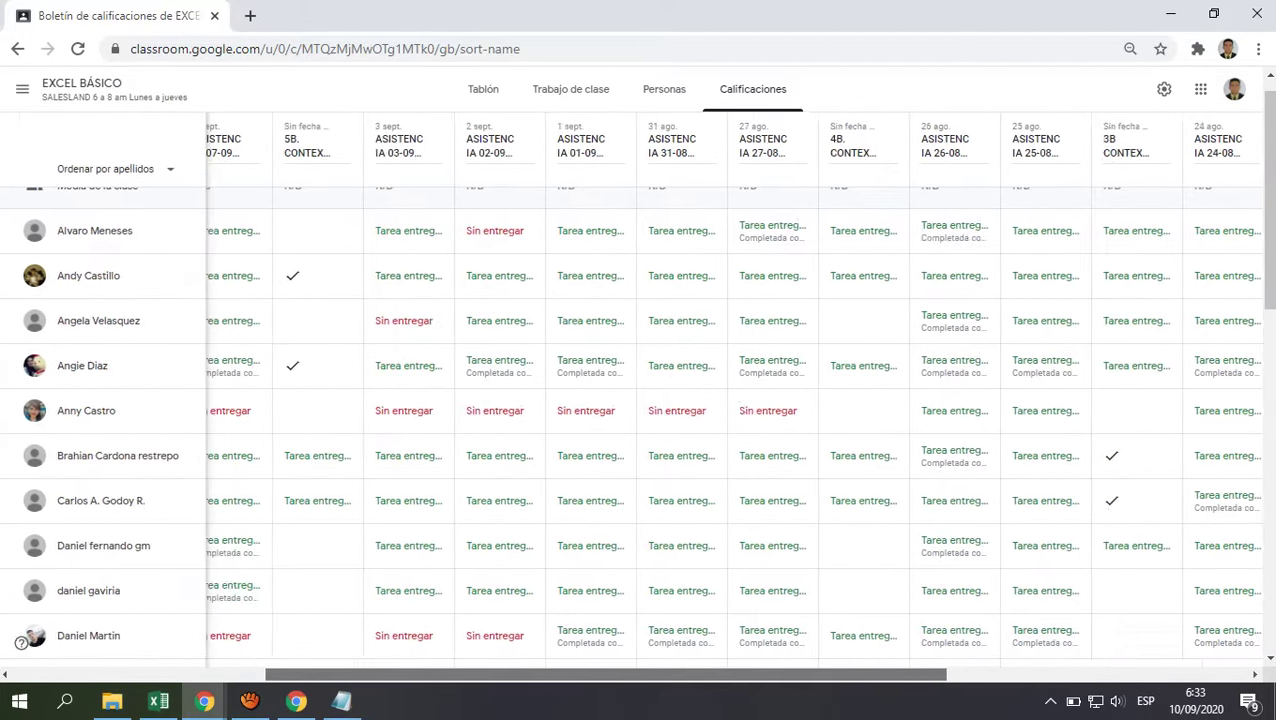
left_click_drag(612, 674, 354, 674)
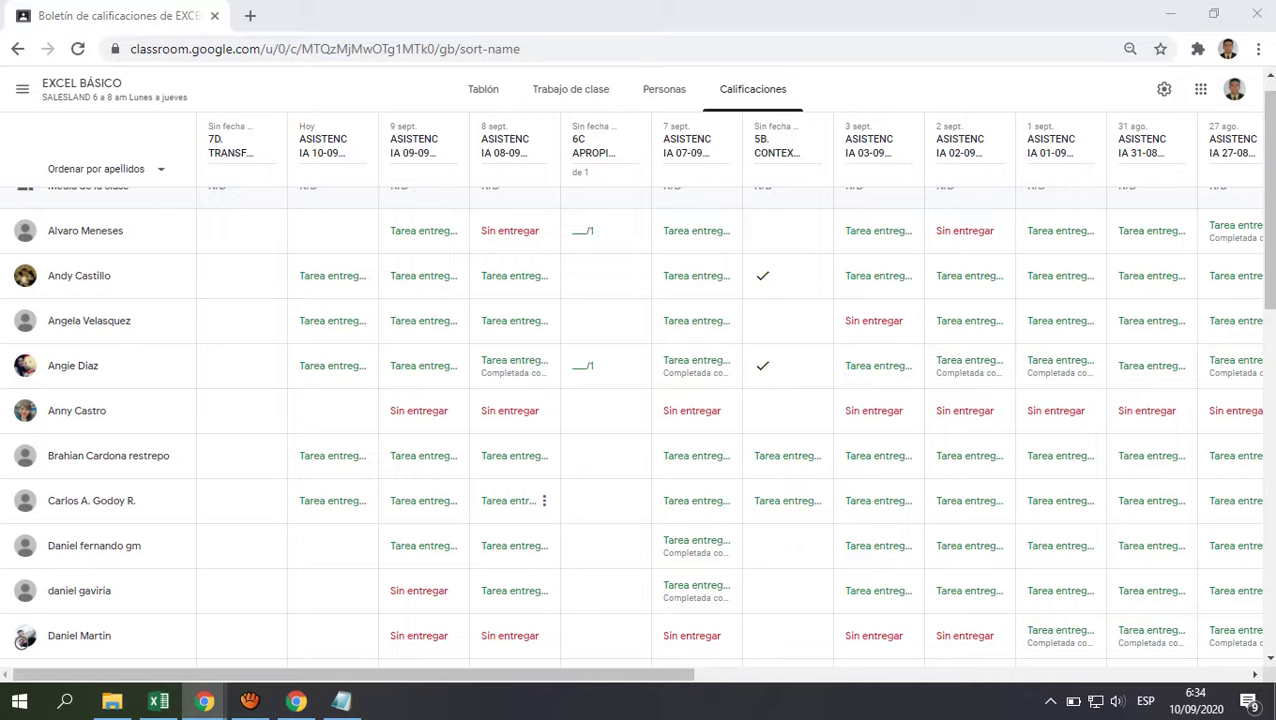
scroll(362, 590, "down", 2)
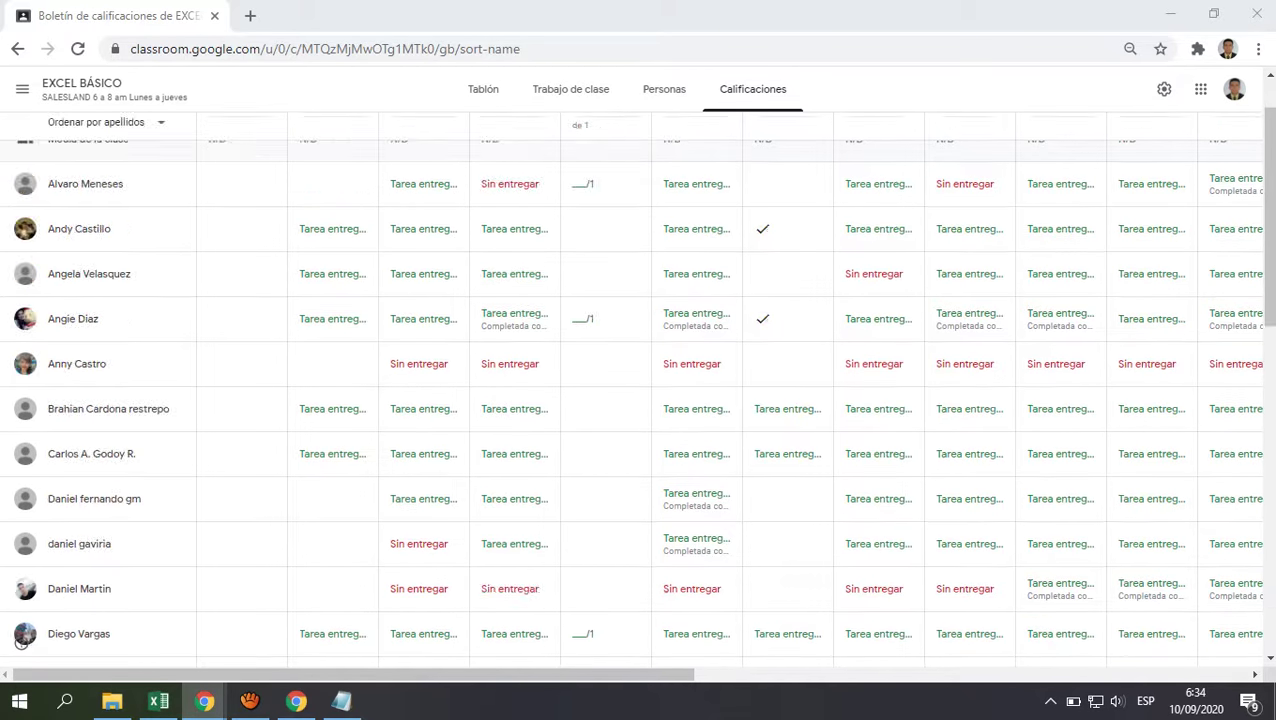
scroll(362, 590, "down", 4)
scroll(362, 590, "down", 3)
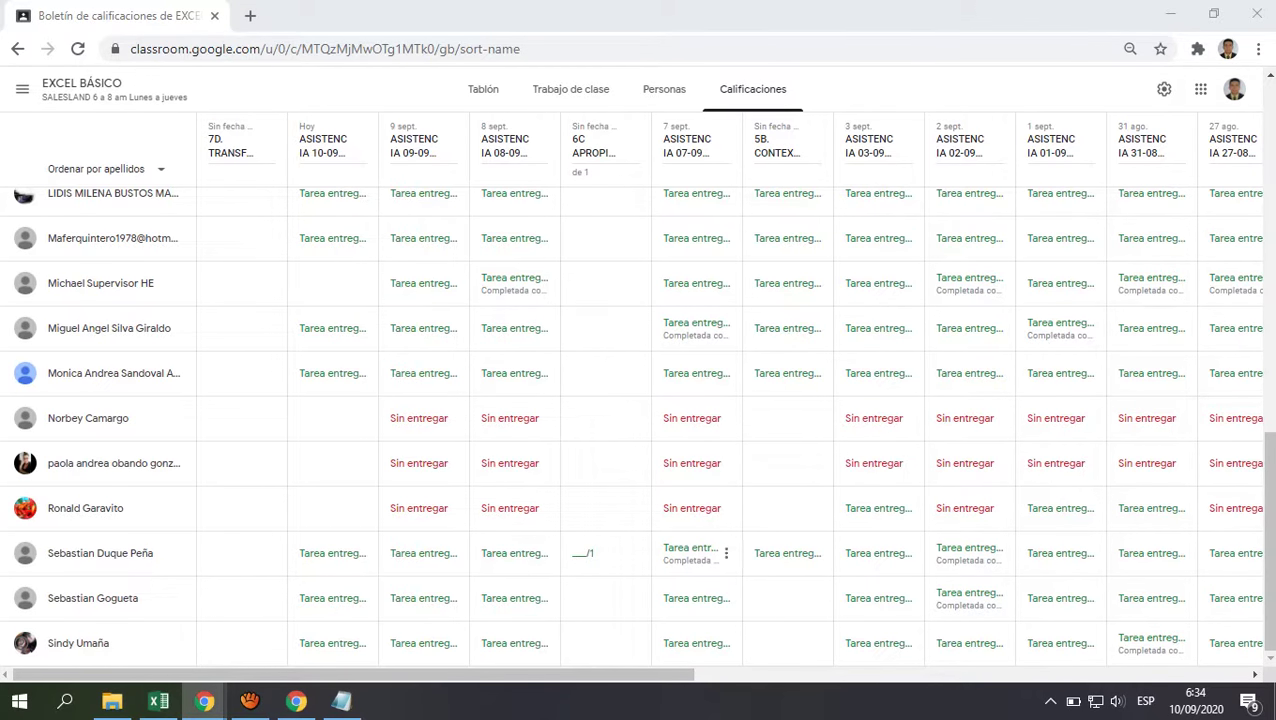
scroll(22, 643, "right", 5)
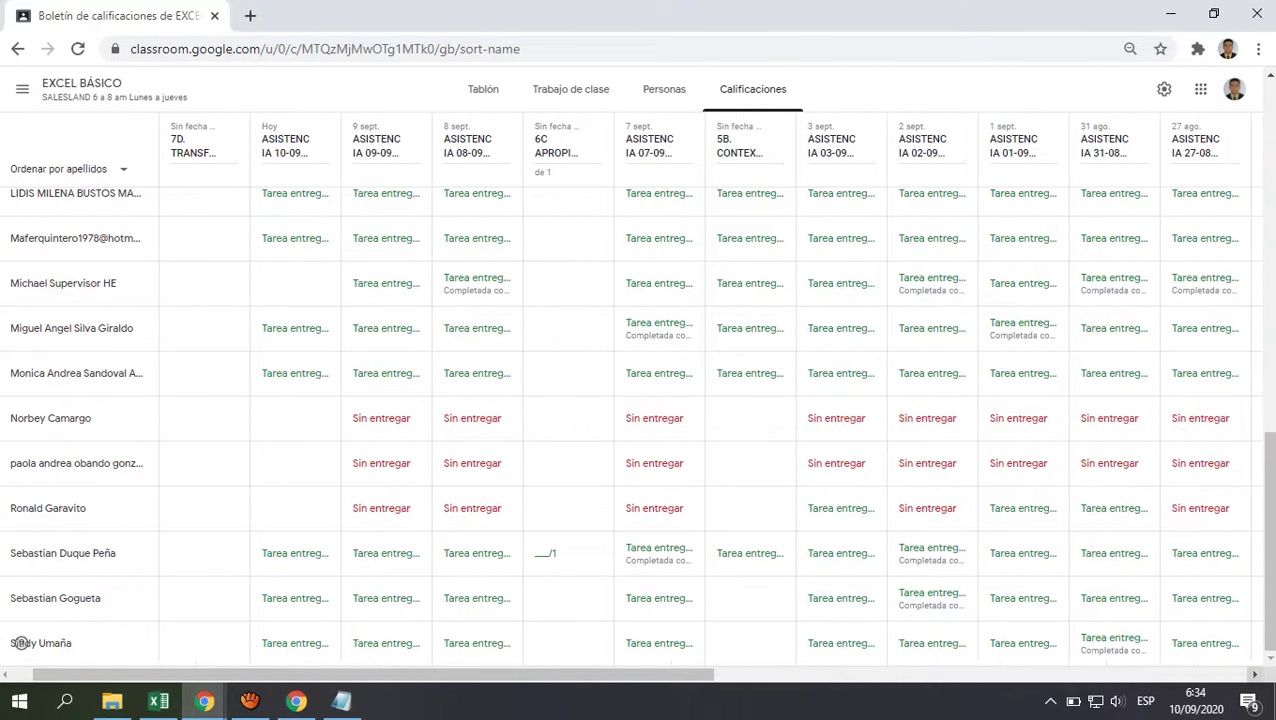
scroll(22, 643, "right", 2)
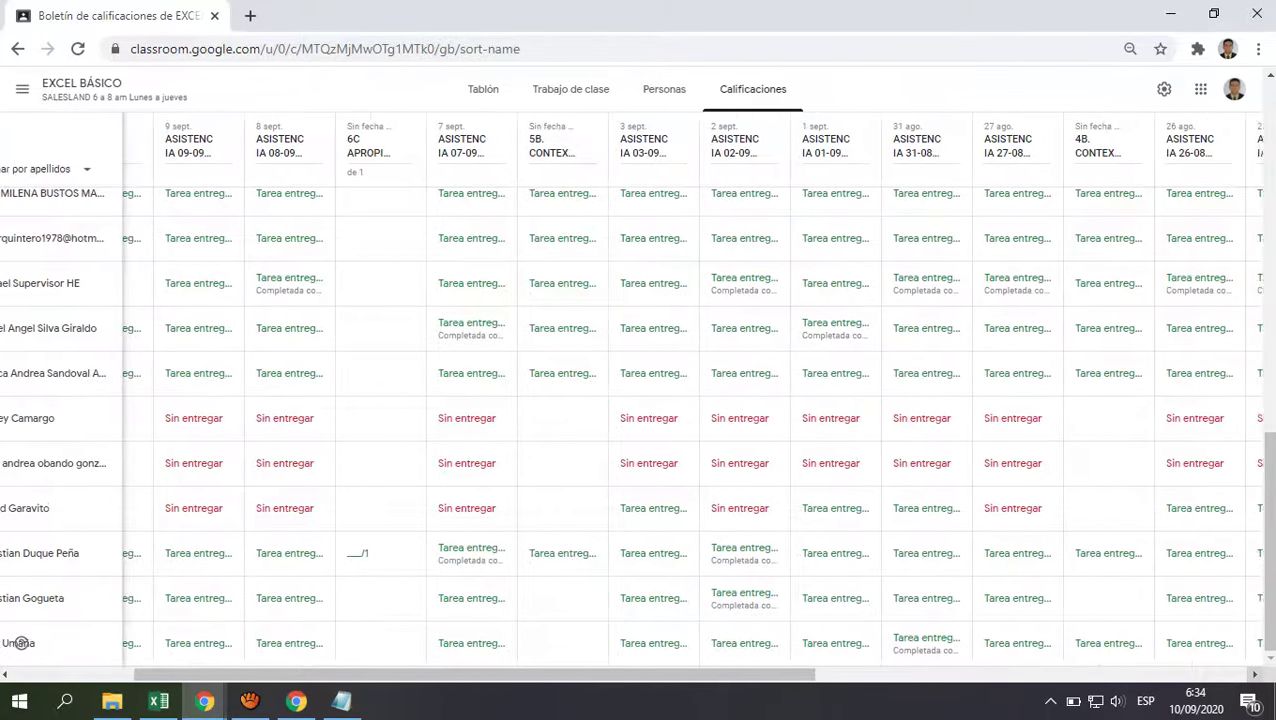
scroll(22, 643, "right", 1)
scroll(22, 643, "right", 1)
scroll(21, 643, "right", 1)
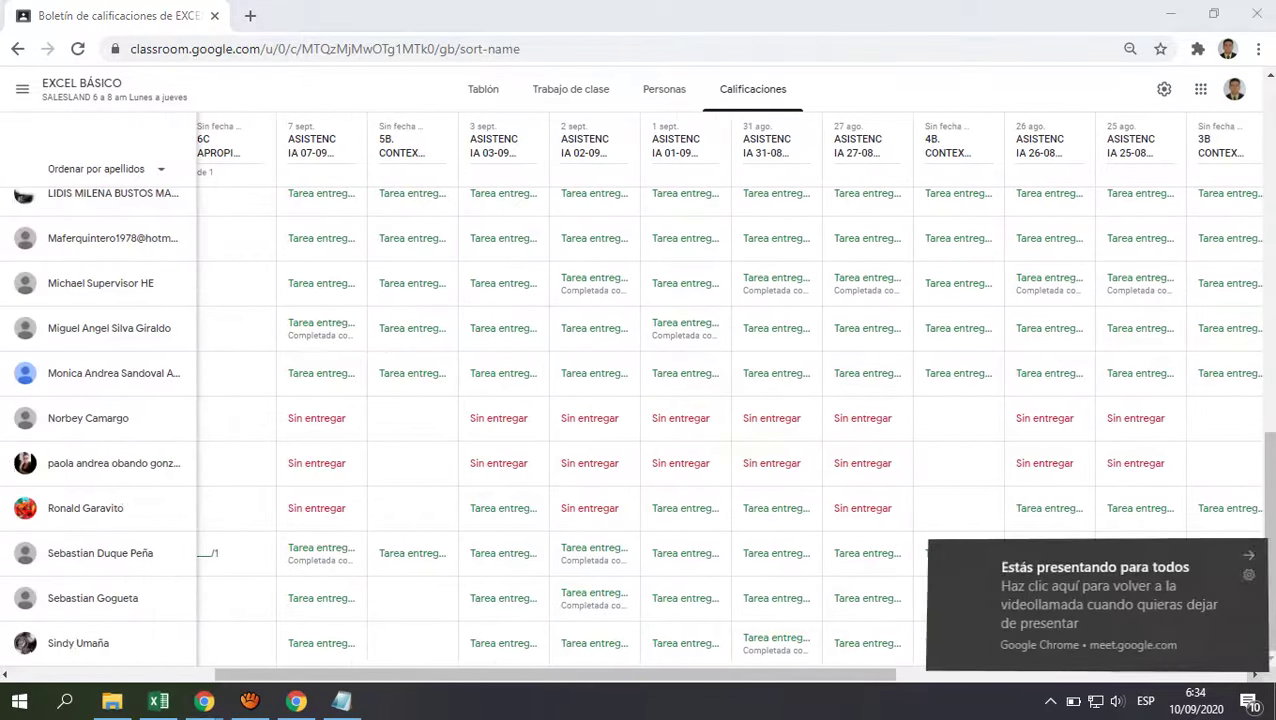
scroll(22, 643, "right", 1)
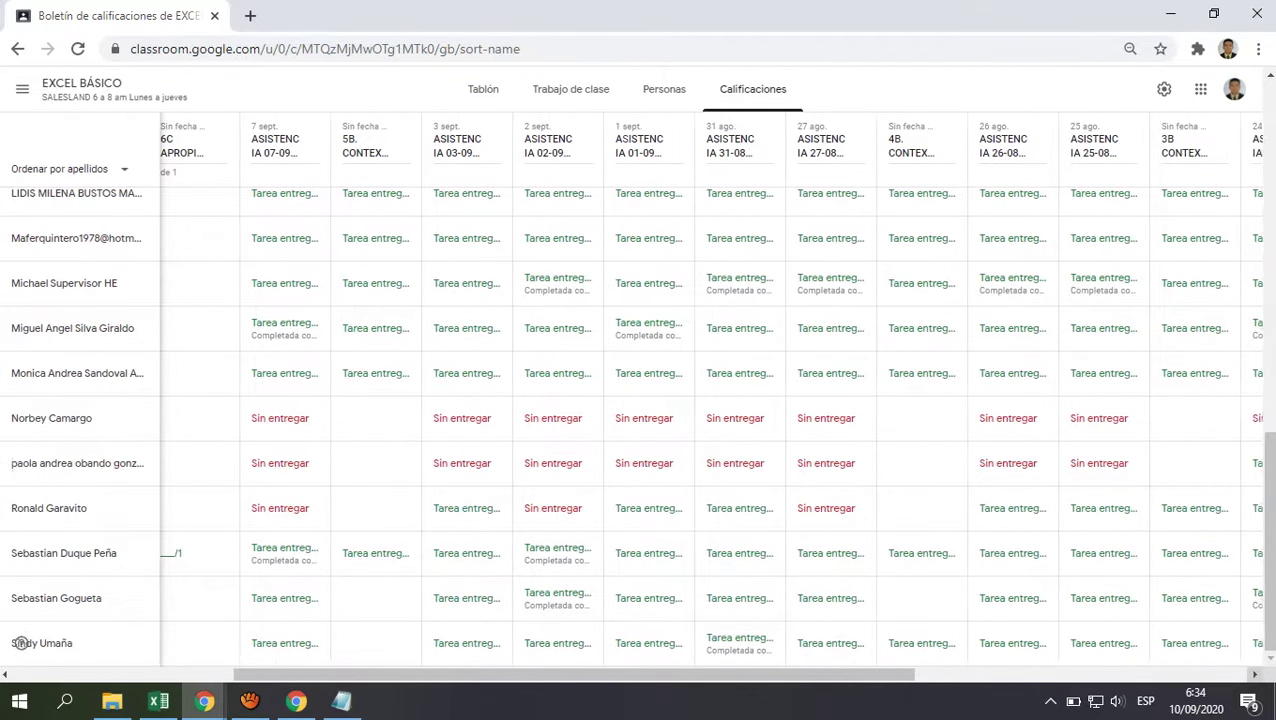
scroll(22, 643, "right", 1)
scroll(22, 643, "right", 1)
scroll(22, 643, "right", 1)
scroll(22, 643, "right", 2)
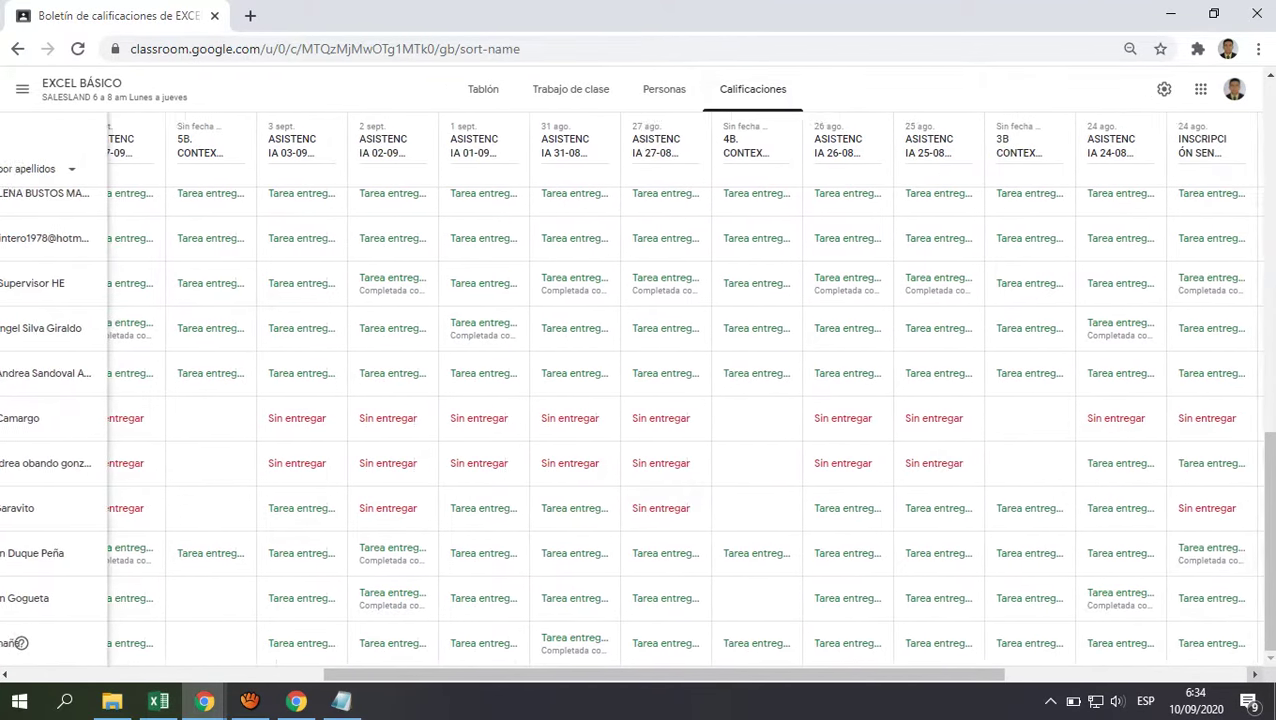
scroll(22, 643, "right", 2)
scroll(21, 643, "right", 2)
scroll(21, 643, "right", 2)
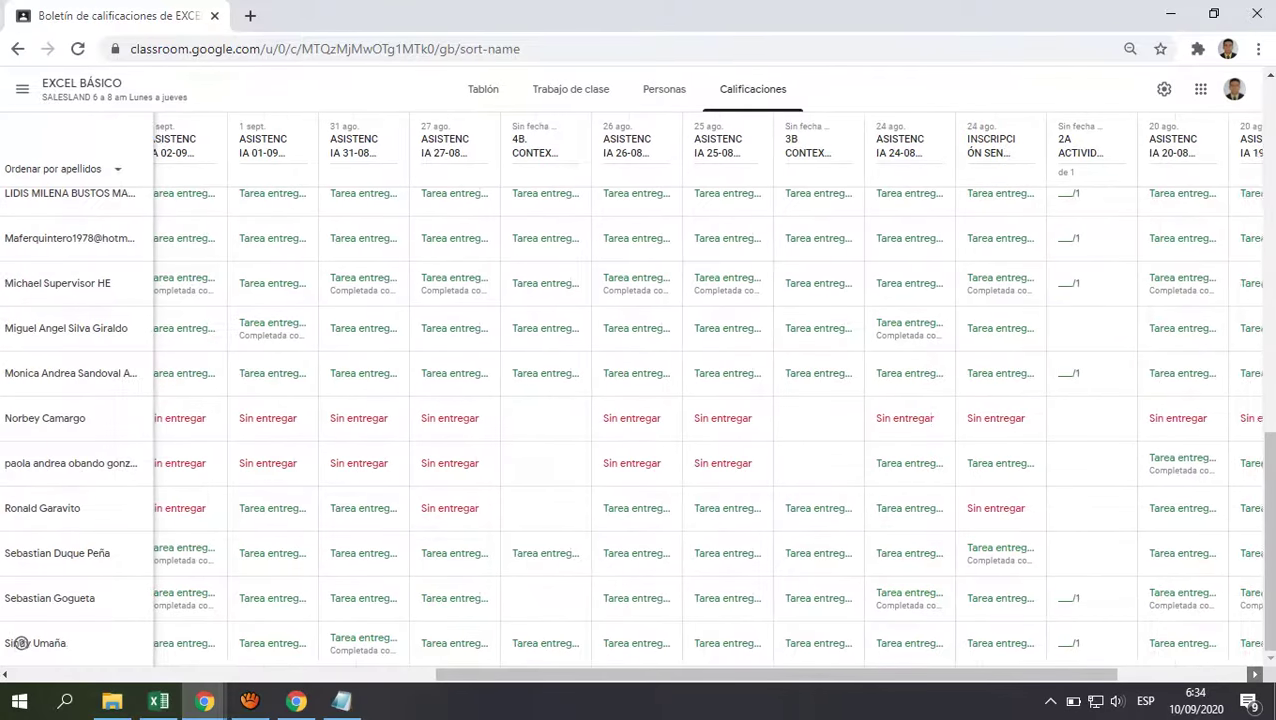
scroll(21, 643, "right", 2)
scroll(21, 643, "right", 2)
scroll(21, 643, "right", 1)
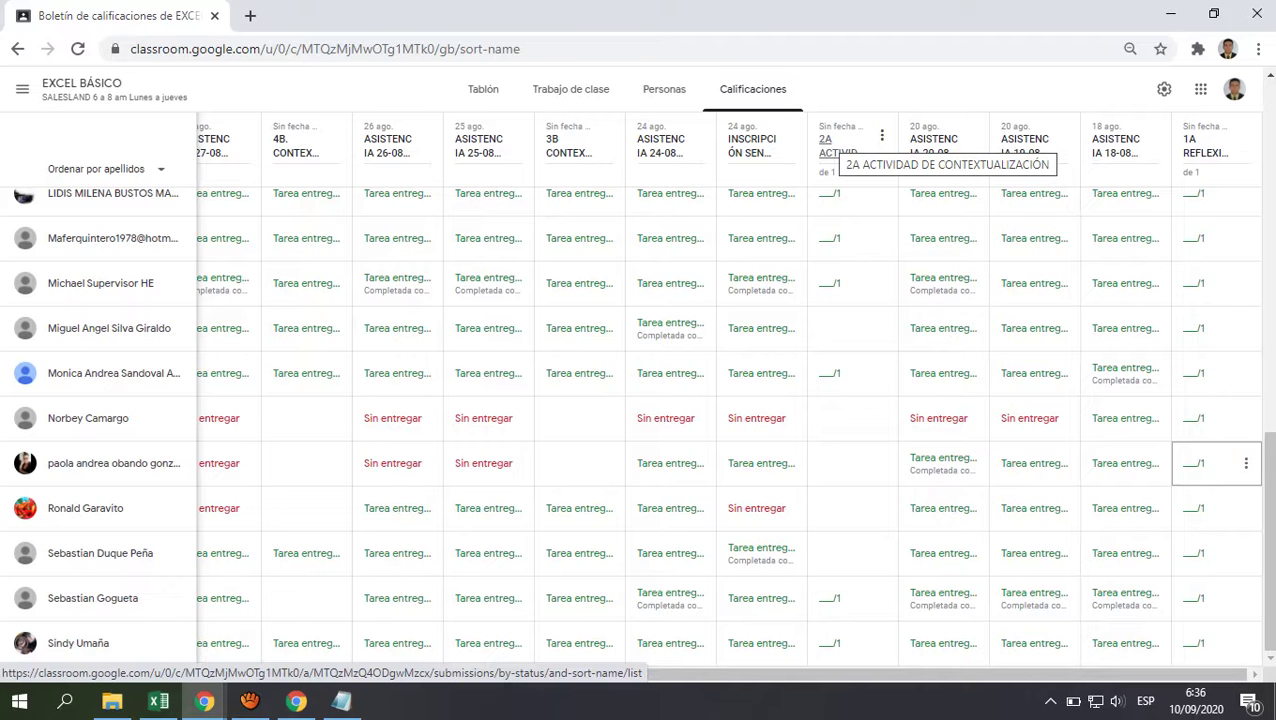
Return the gradebook to its newest columns and top rows, then switch to the Excel HISTOGRAMA workbook.
scroll(21, 643, "left", 2)
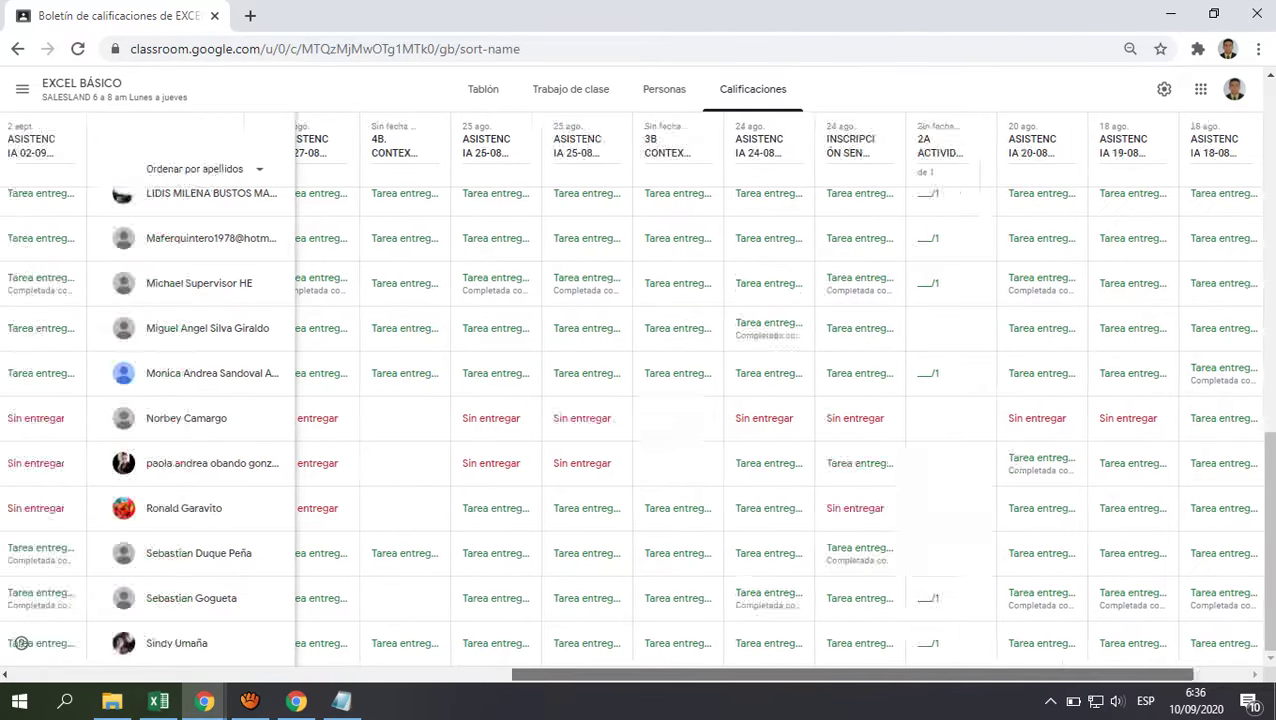
scroll(21, 643, "left", 3)
scroll(21, 643, "left", 3)
scroll(21, 643, "left", 3)
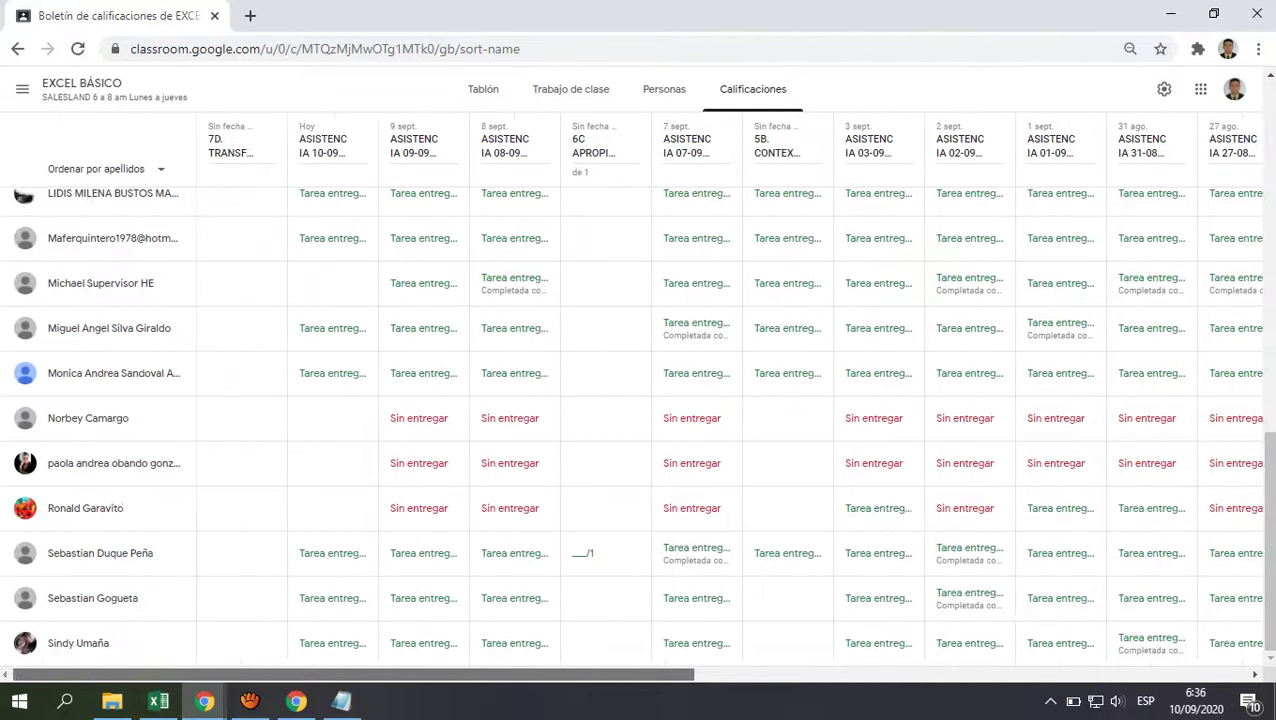
scroll(362, 510, "up", 2)
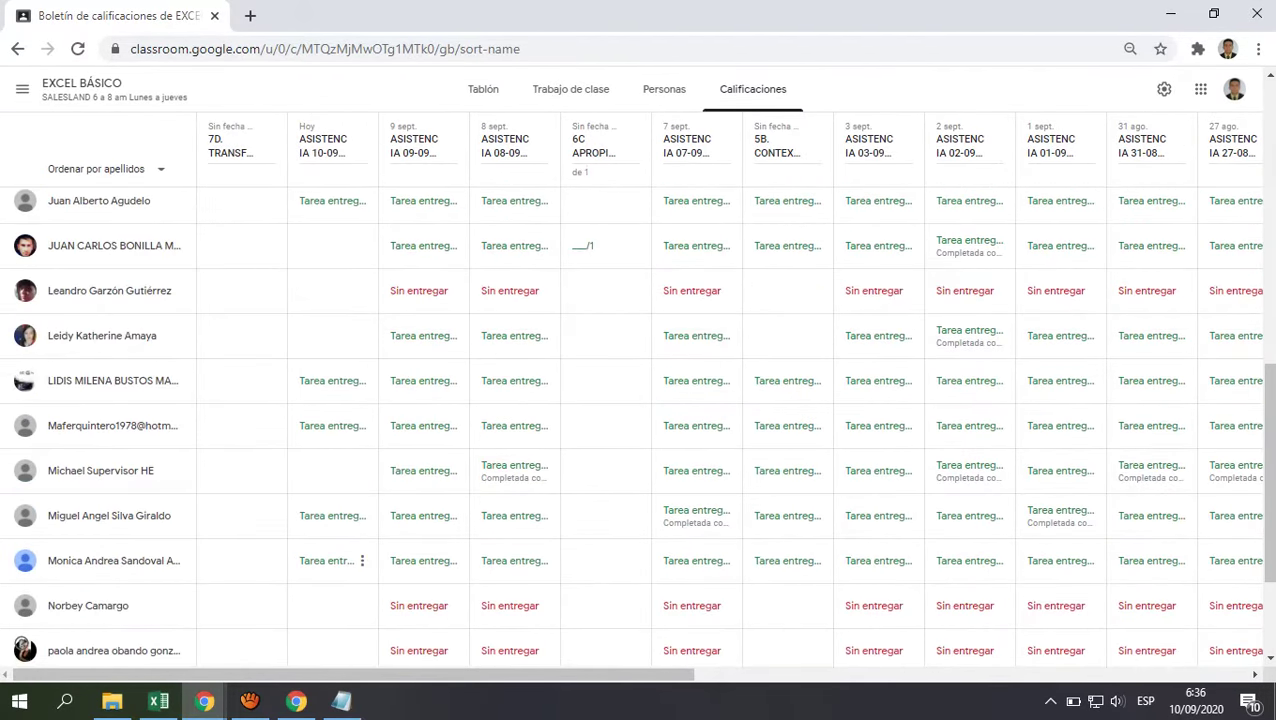
scroll(362, 540, "up", 3)
scroll(362, 500, "up", 2)
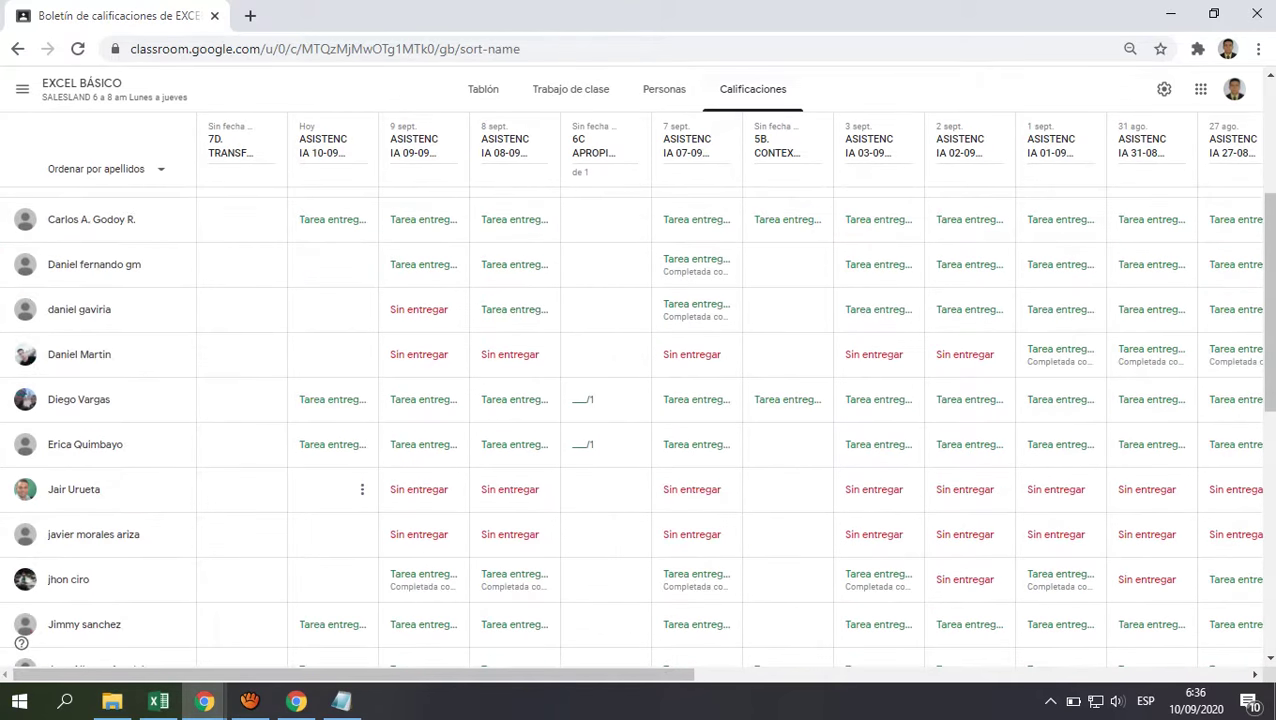
scroll(362, 489, "up", 3)
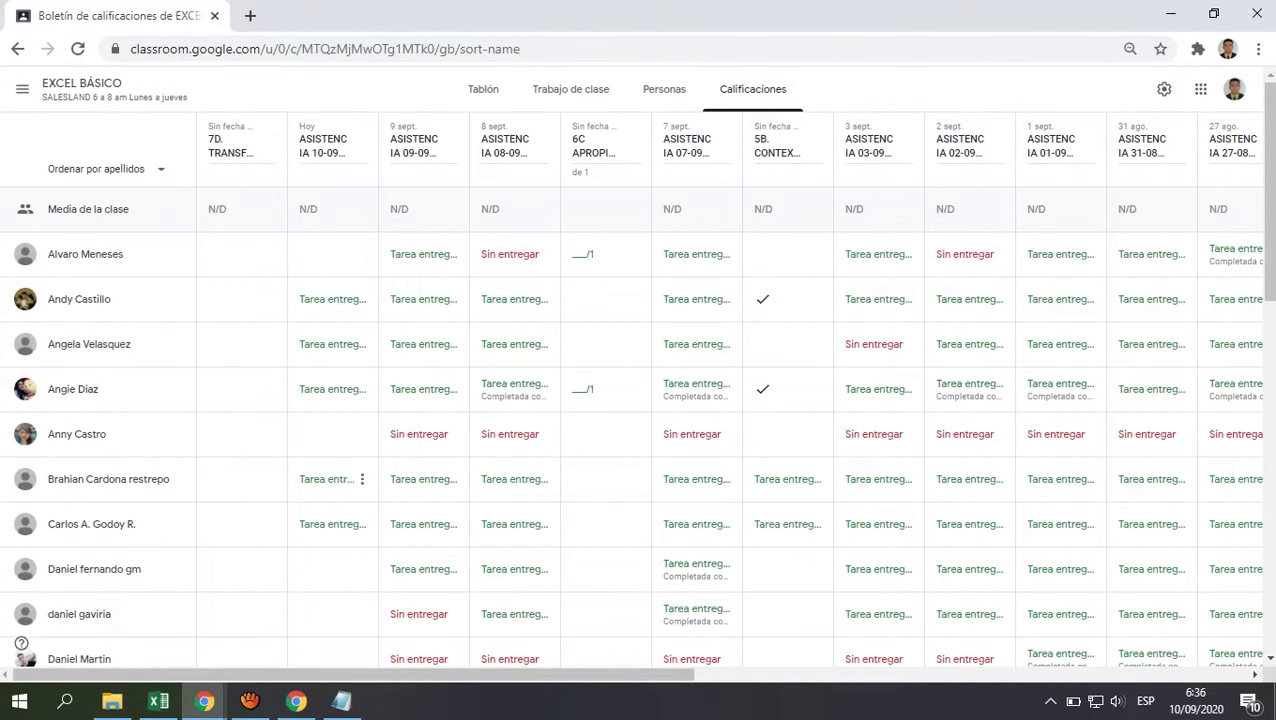
scroll(340, 480, "down", 2)
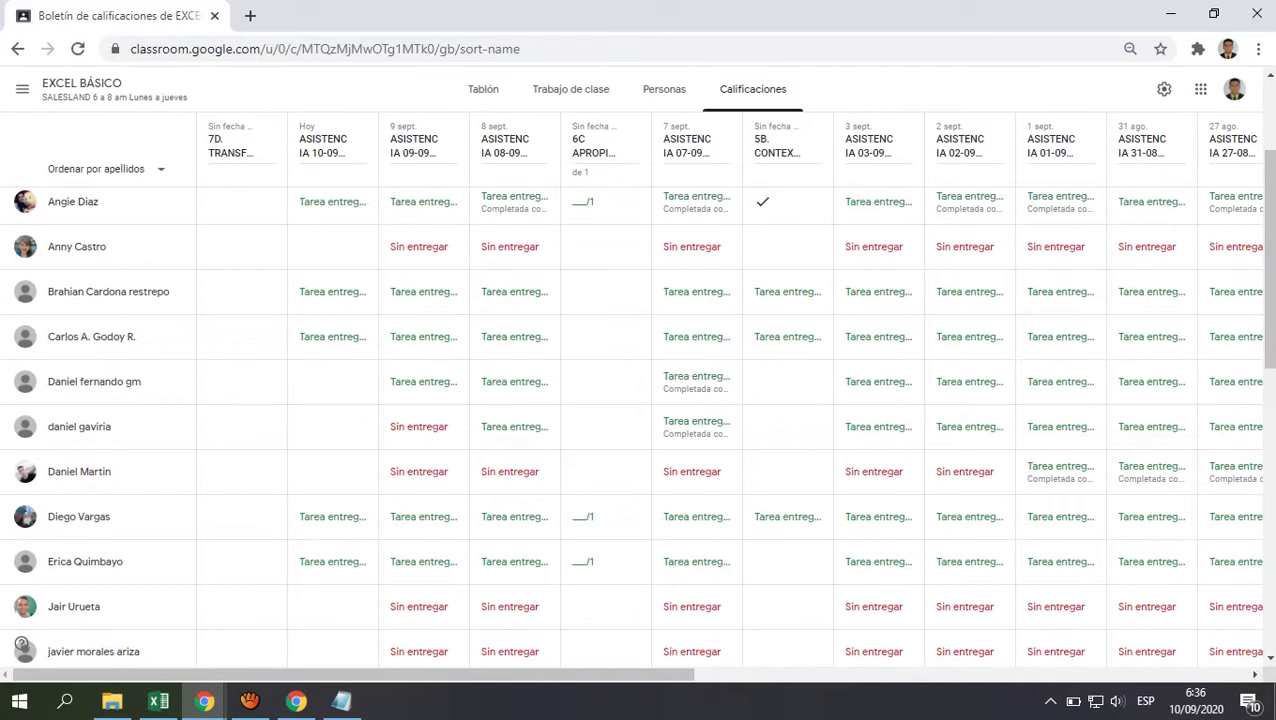
left_click(158, 701)
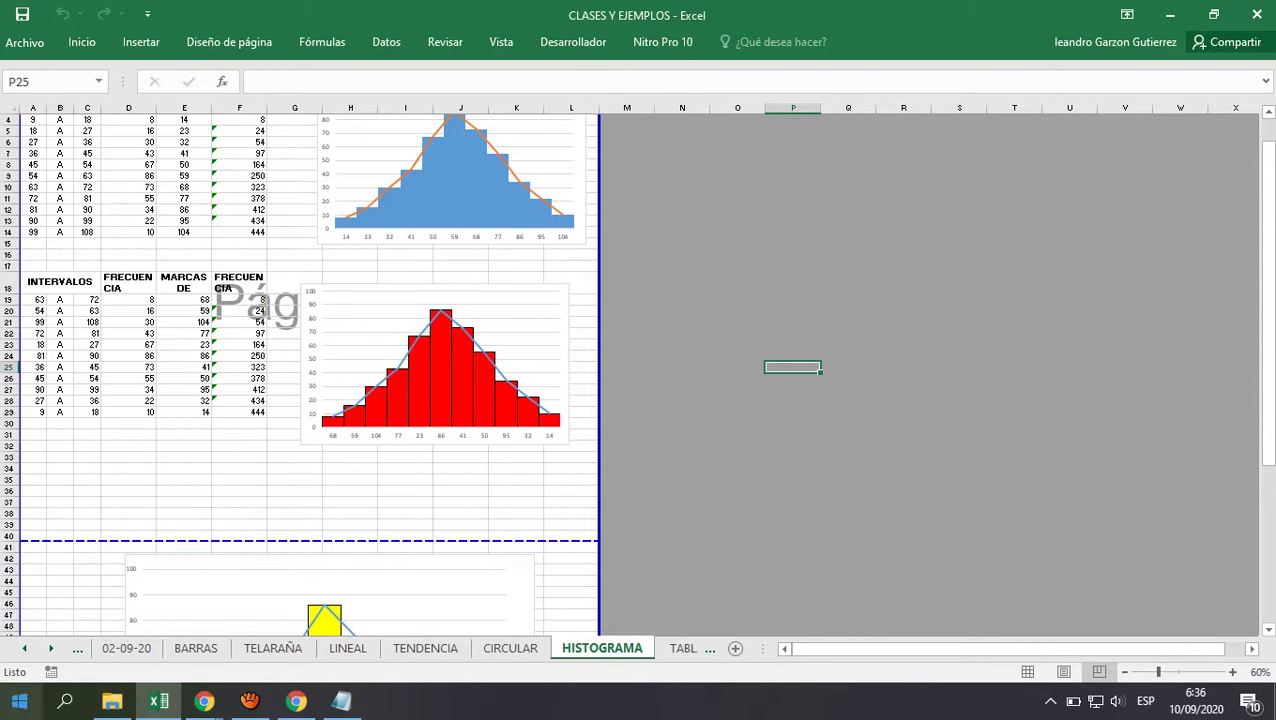
scroll(300, 373, "up", 1)
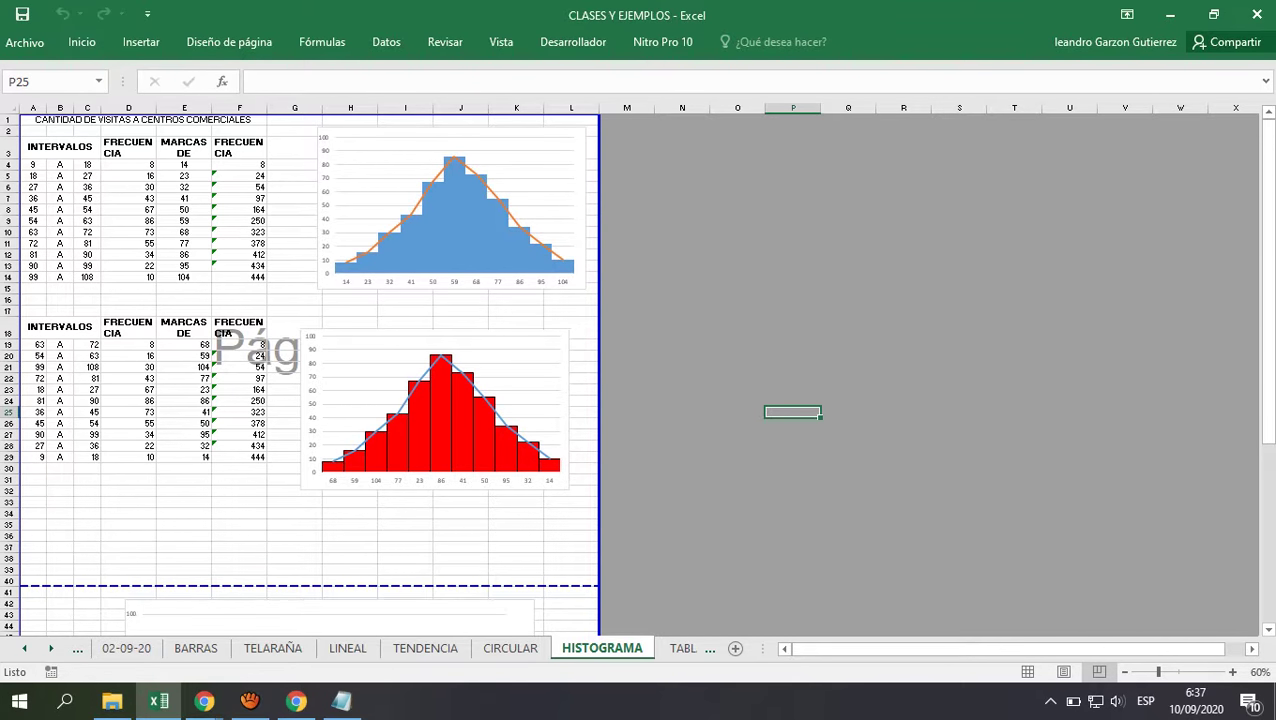
scroll(300, 373, "down", 2)
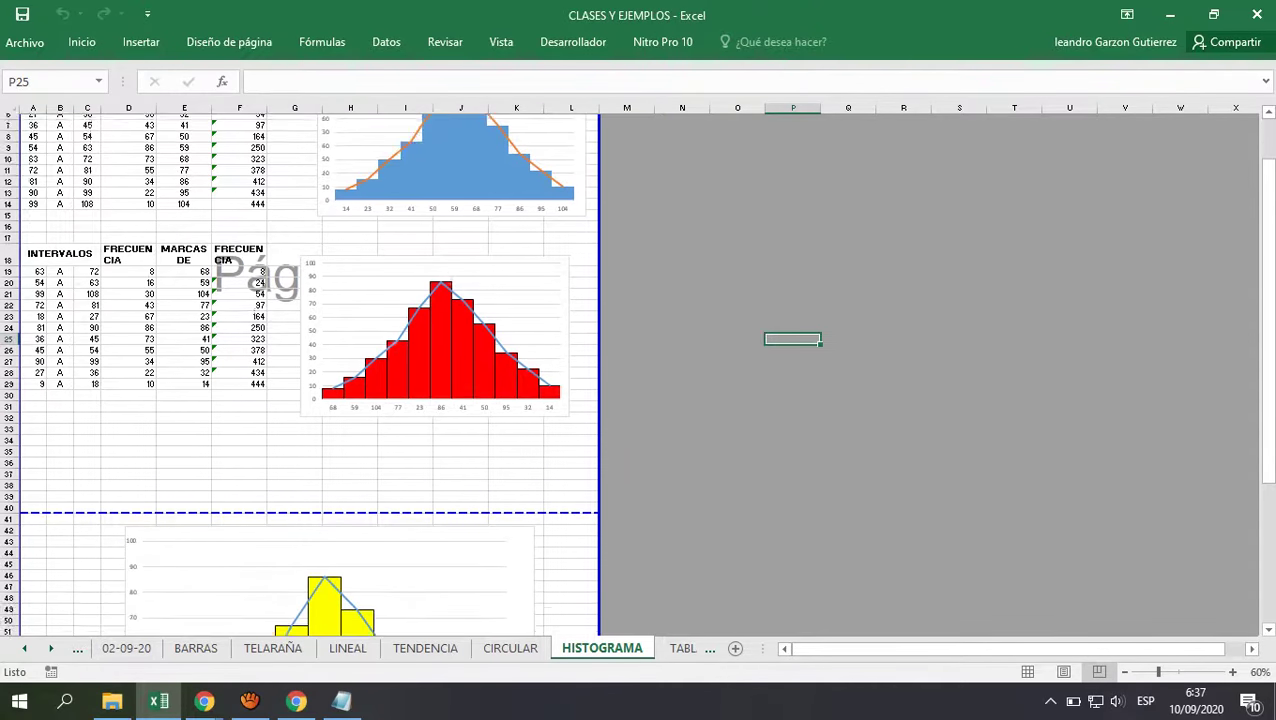
scroll(300, 373, "down", 2)
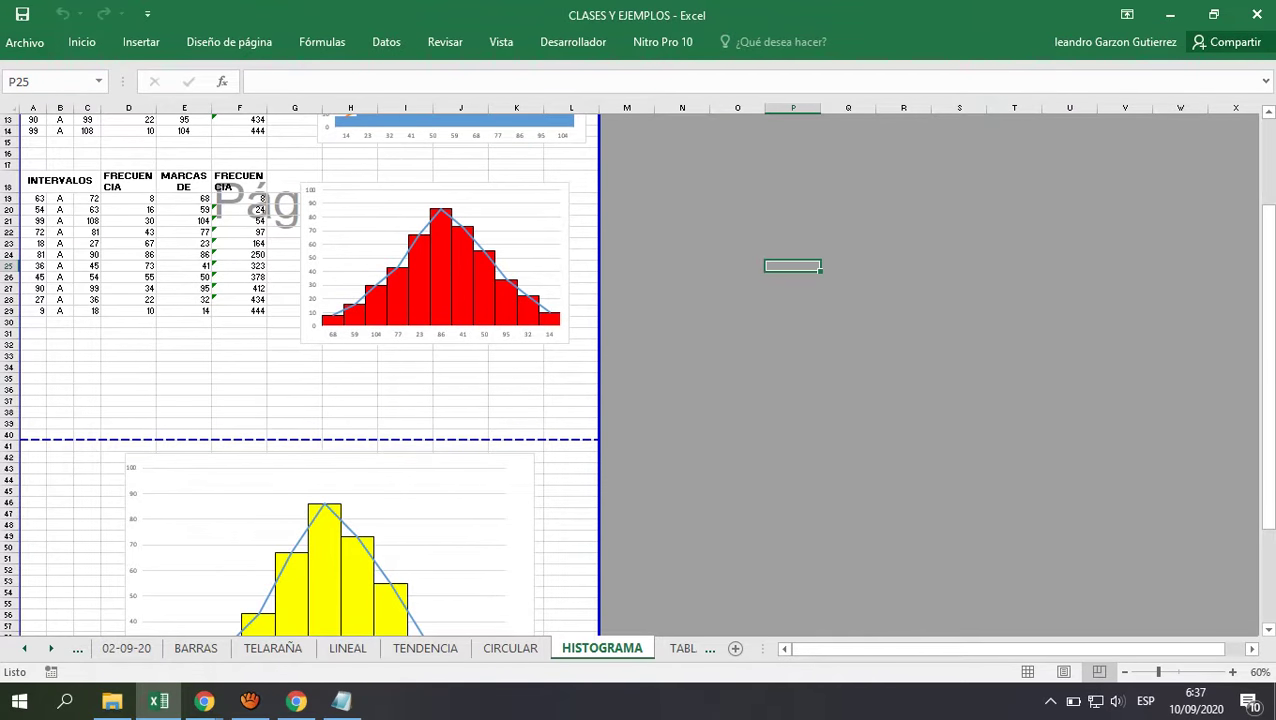
scroll(300, 373, "down", 1)
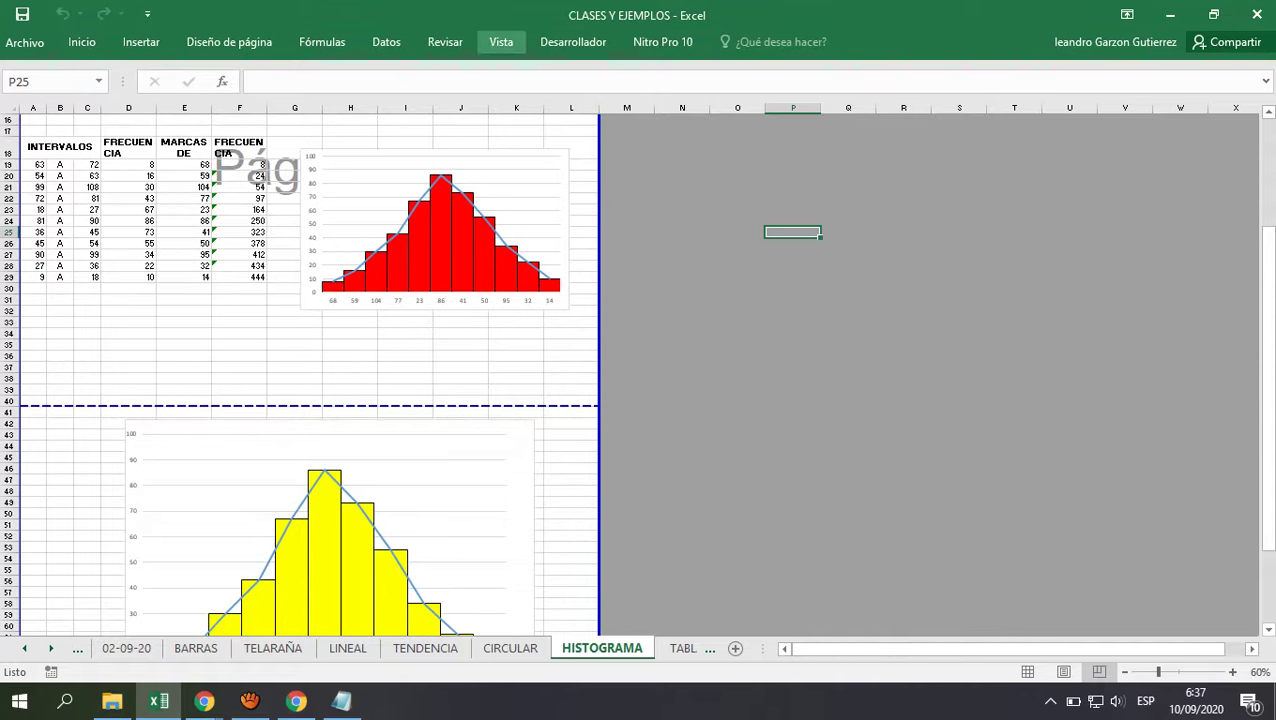
Adjust the HISTOGRAMA page breaks, keeping the horizontal break between rows 40 and 41.
left_click(501, 42)
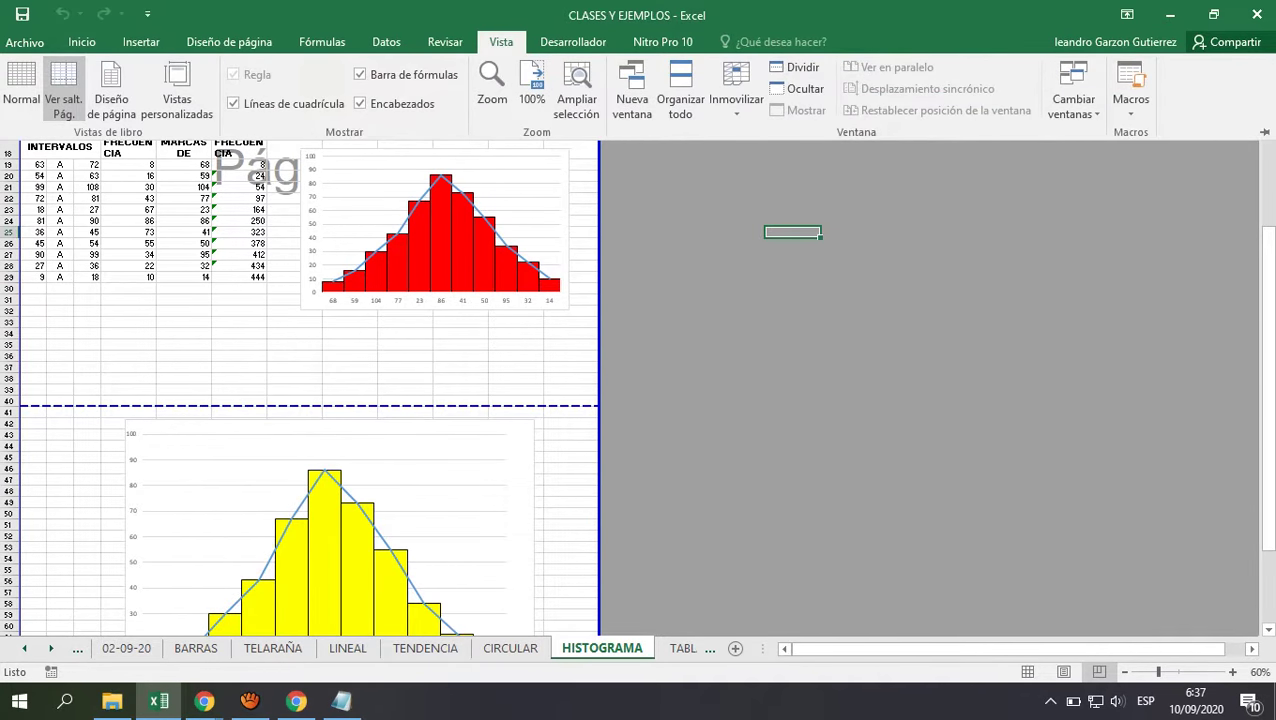
key("Escape")
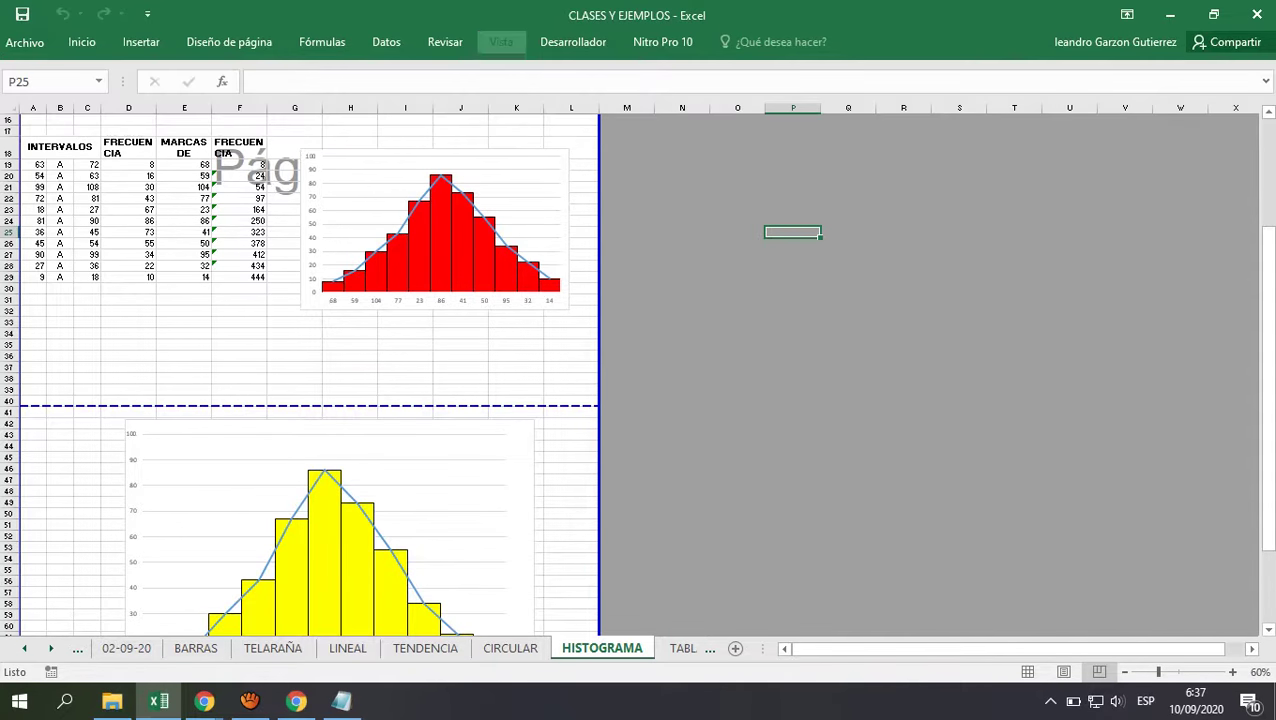
mouse_move(599, 380)
left_mouse_down()
mouse_move(765, 380)
mouse_move(598, 380)
left_mouse_up()
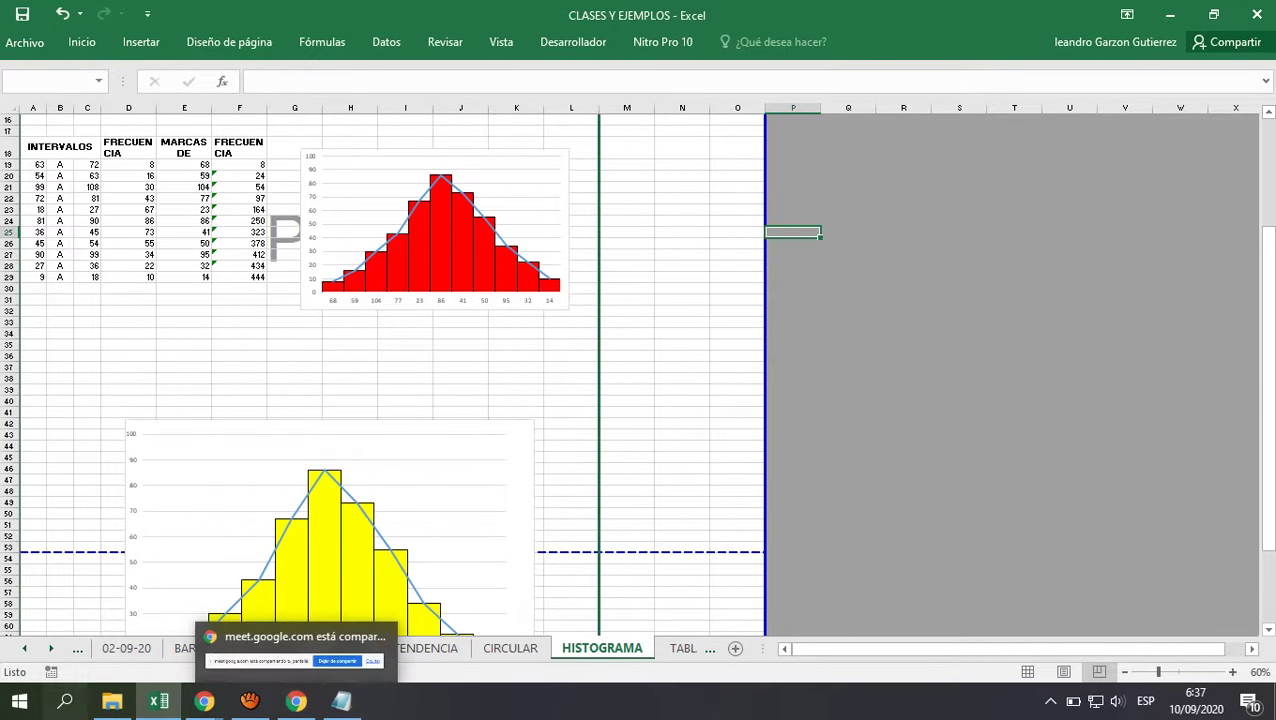
left_click_drag(598, 380, 65, 700)
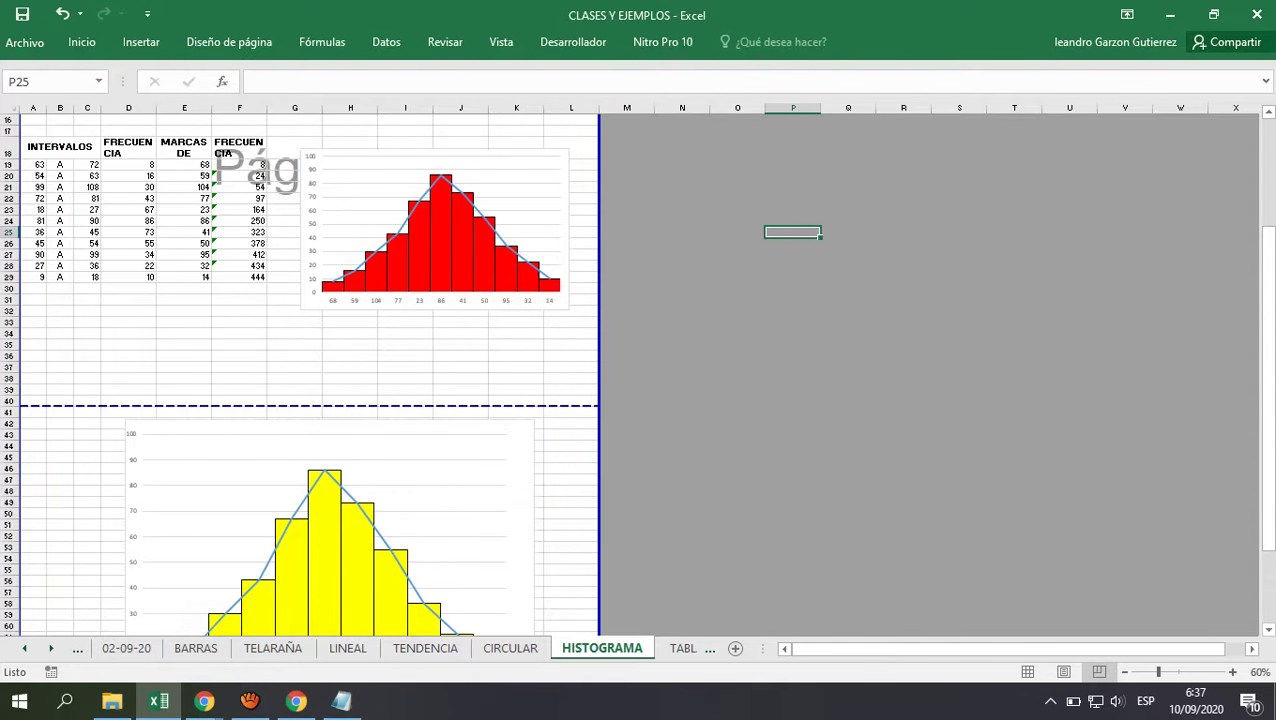
left_click_drag(300, 405, 300, 360)
left_click_drag(300, 360, 300, 405)
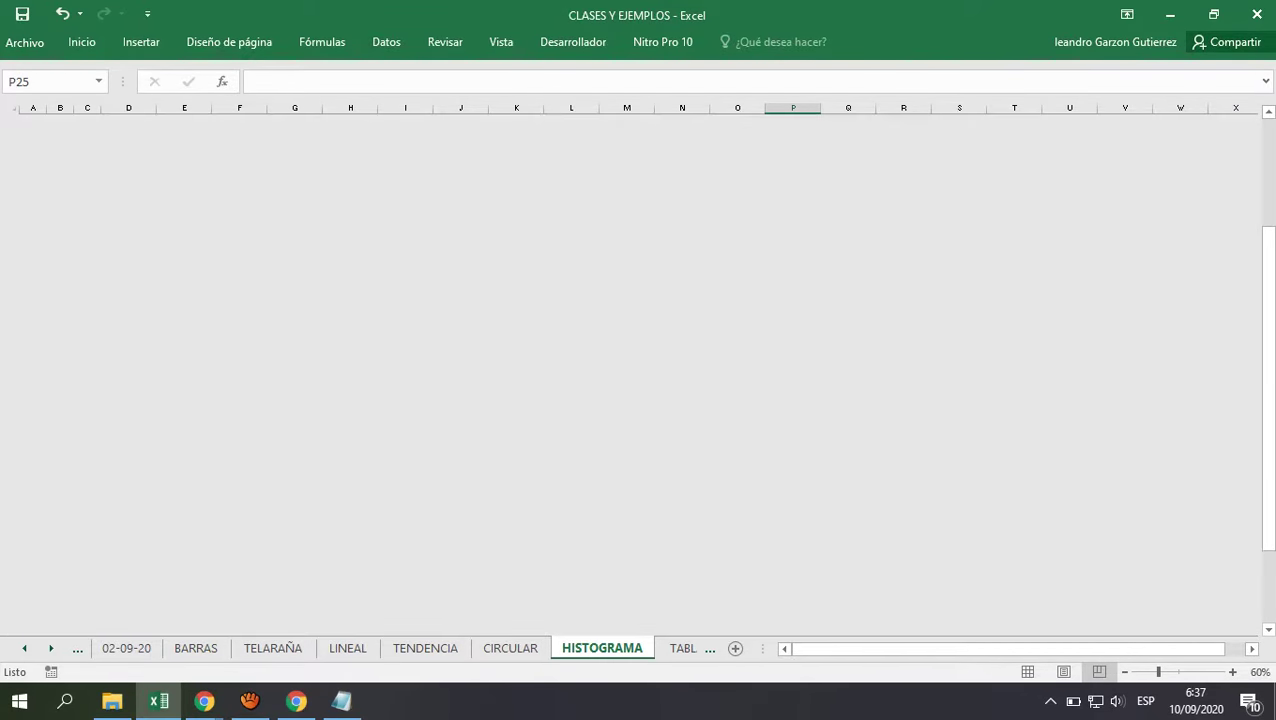
scroll(310, 400, "down", 4)
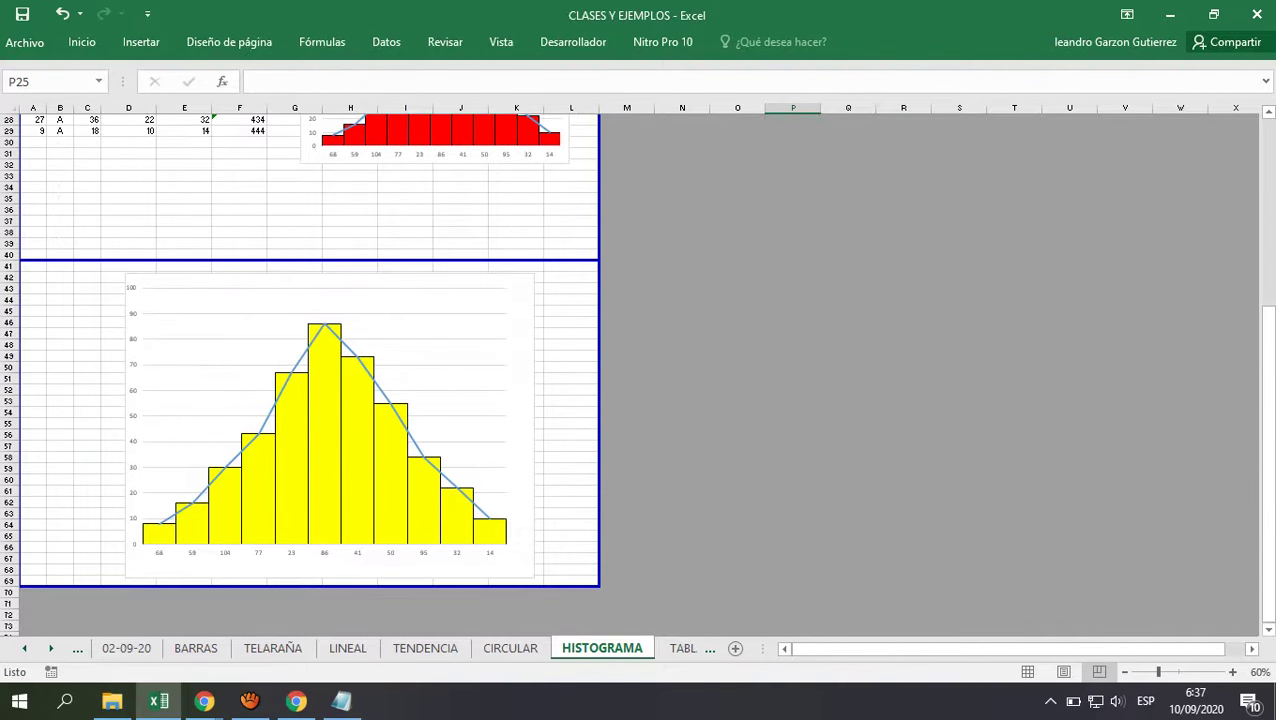
scroll(310, 400, "up", 2)
scroll(310, 375, "up", 2)
scroll(310, 375, "up", 3)
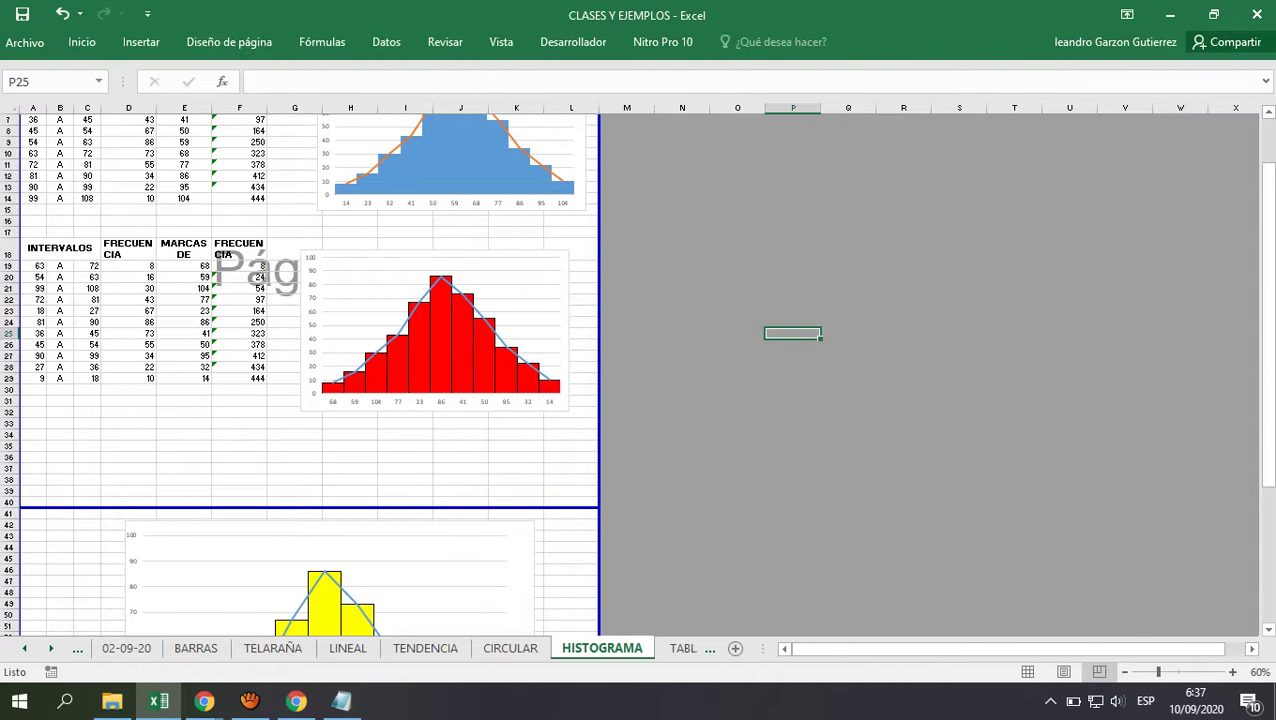
Scroll HISTOGRAMA to the top and bring back the Boletín de calificaciones Chrome window.
scroll(309, 370, "up", 2)
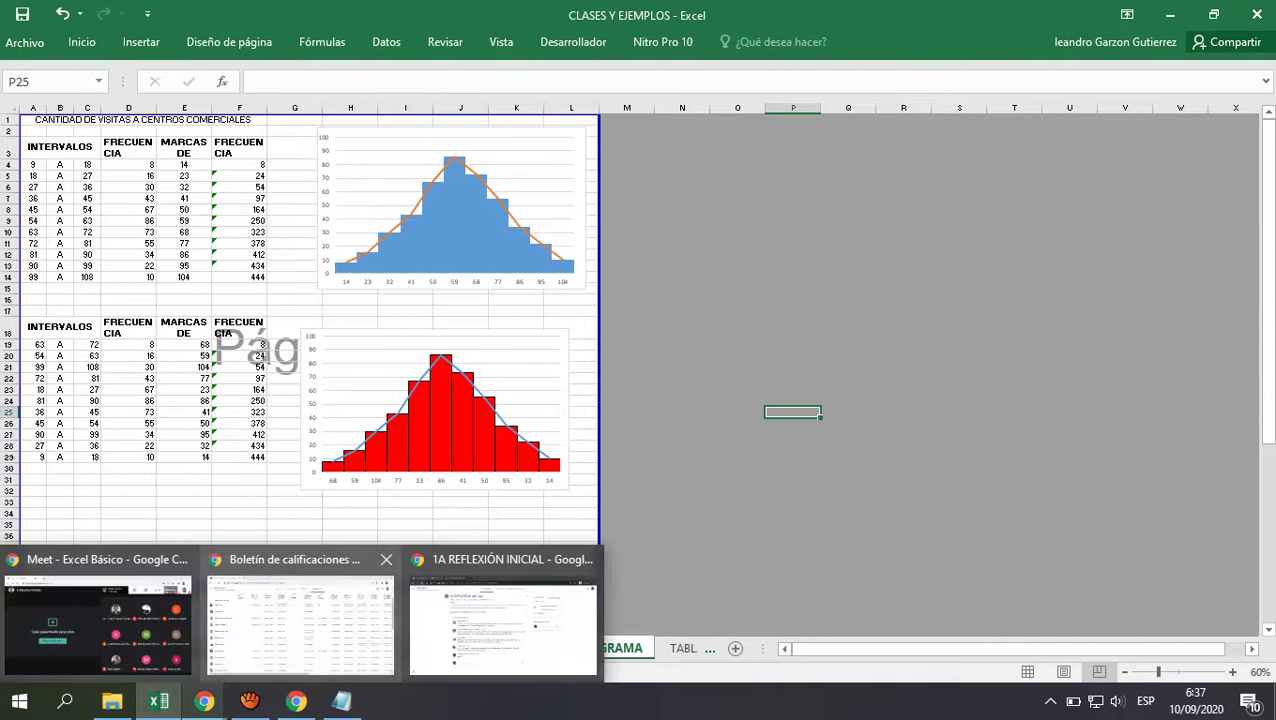
mouse_move(249, 701)
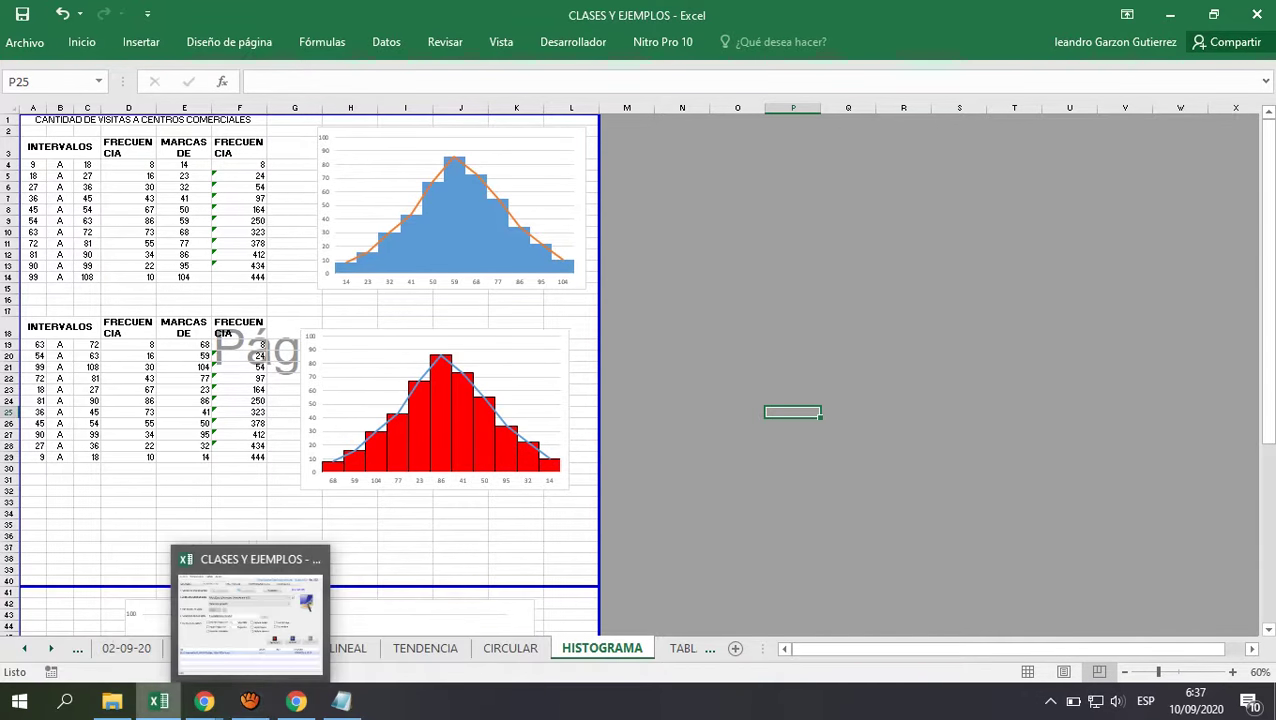
left_click(302, 610)
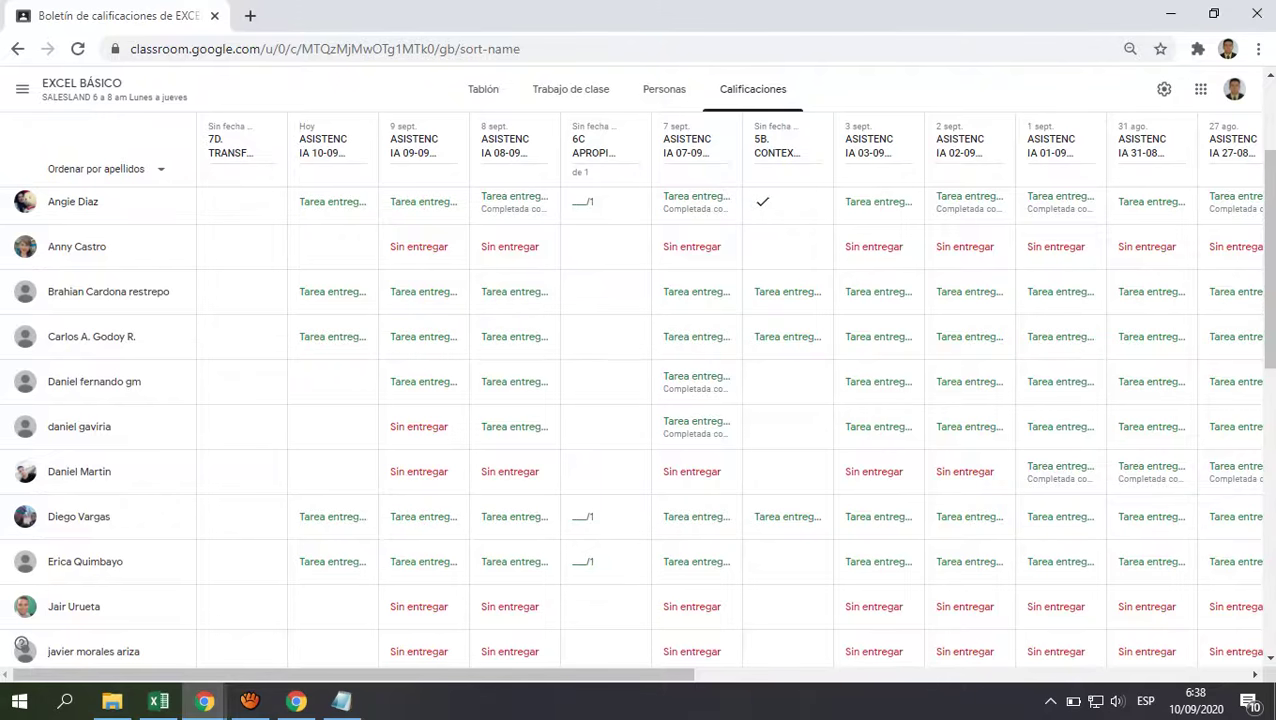
scroll(640, 420, "up", 2)
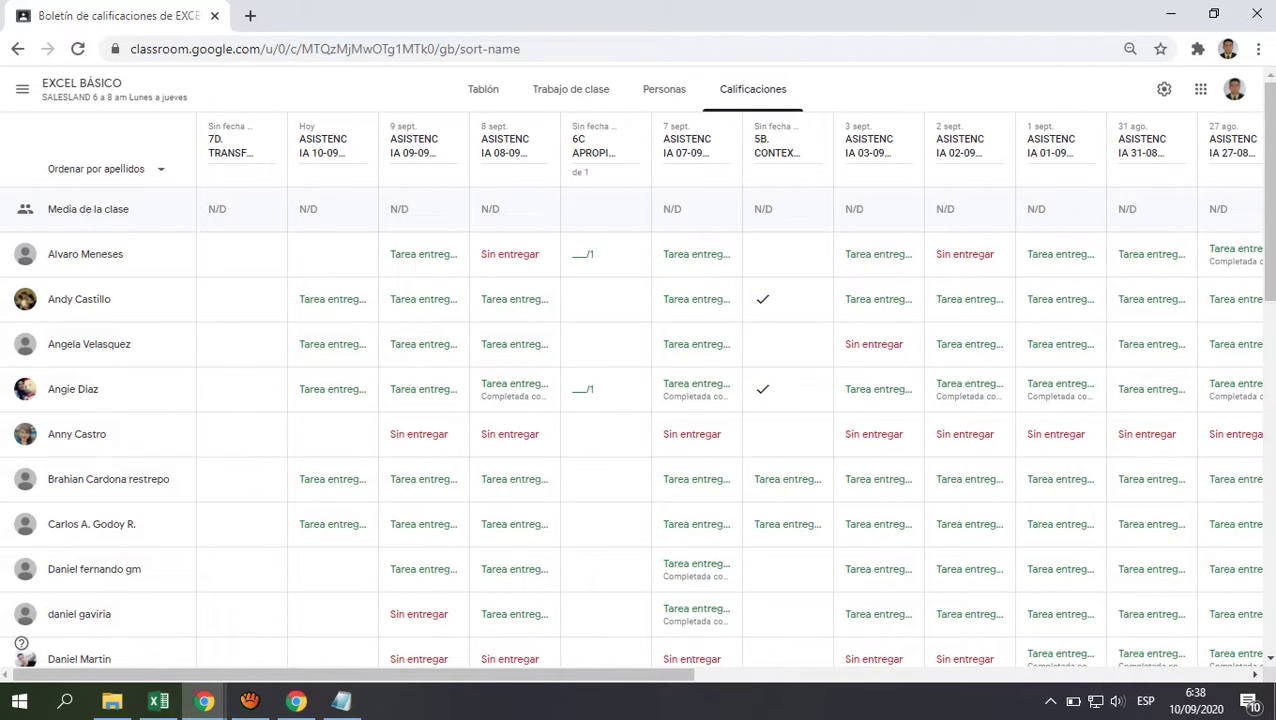
scroll(271, 343, "down", 2)
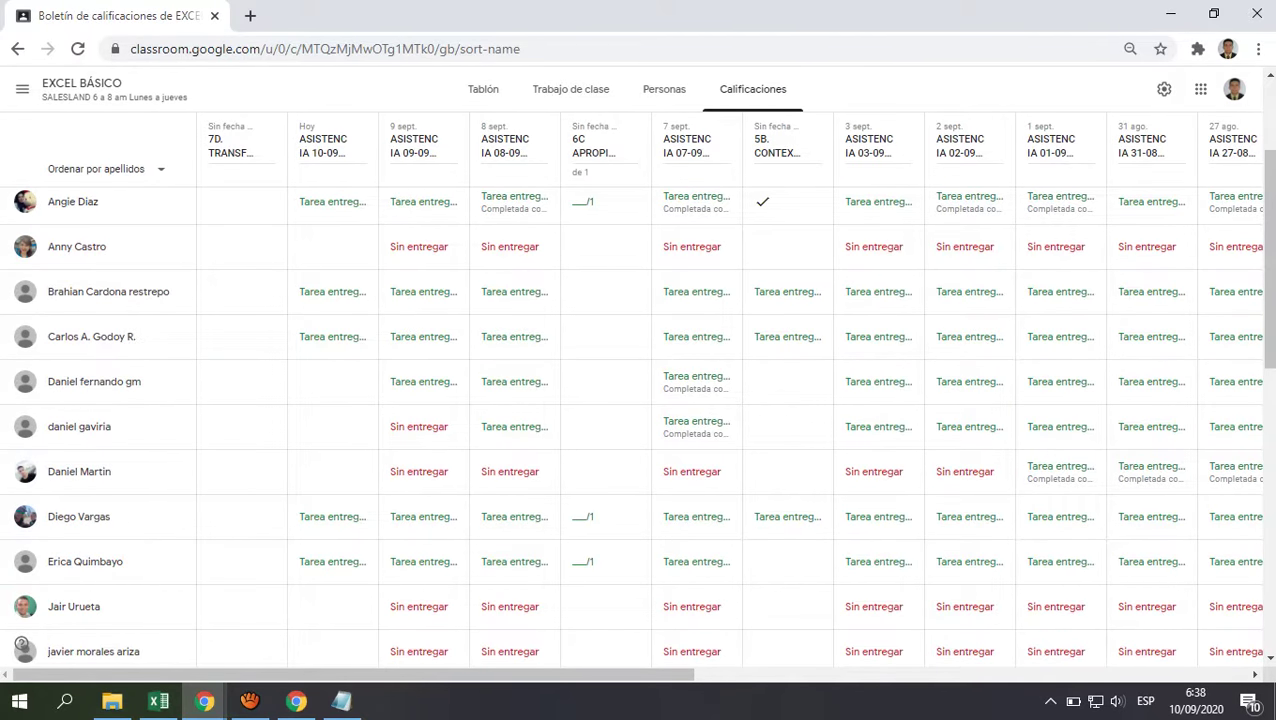
scroll(636, 420, "down", 1)
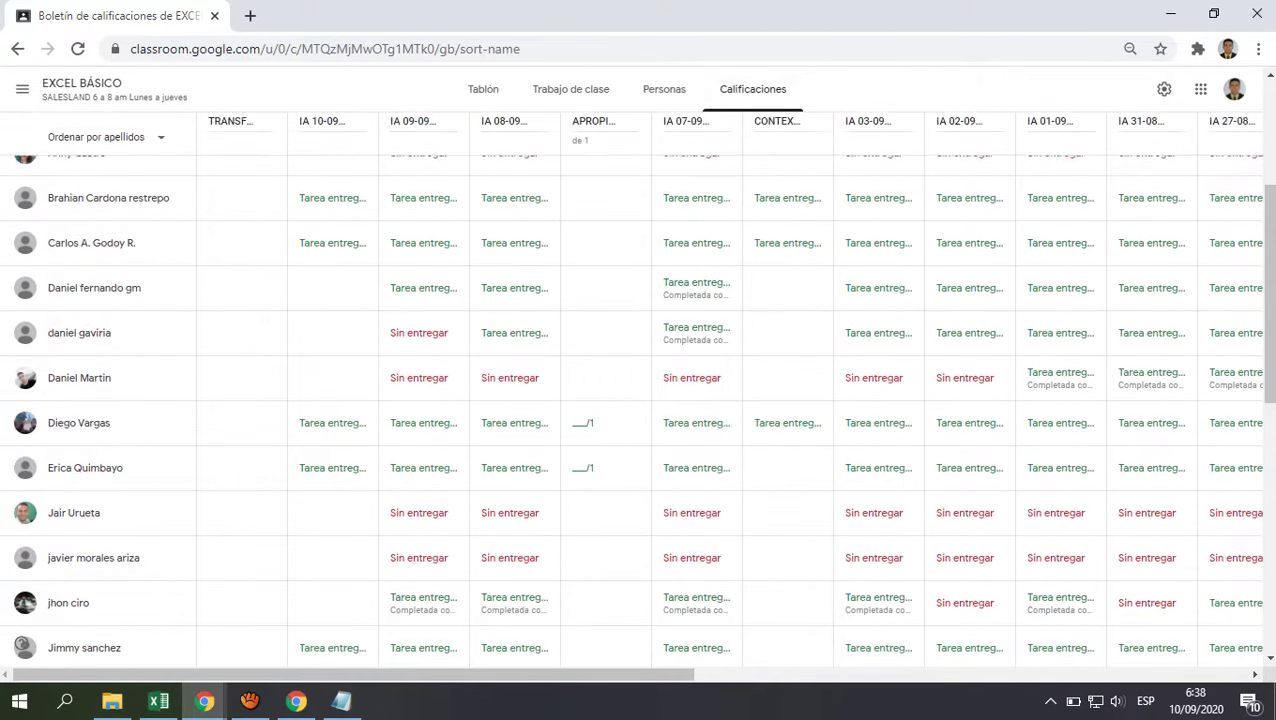
scroll(636, 420, "down", 1)
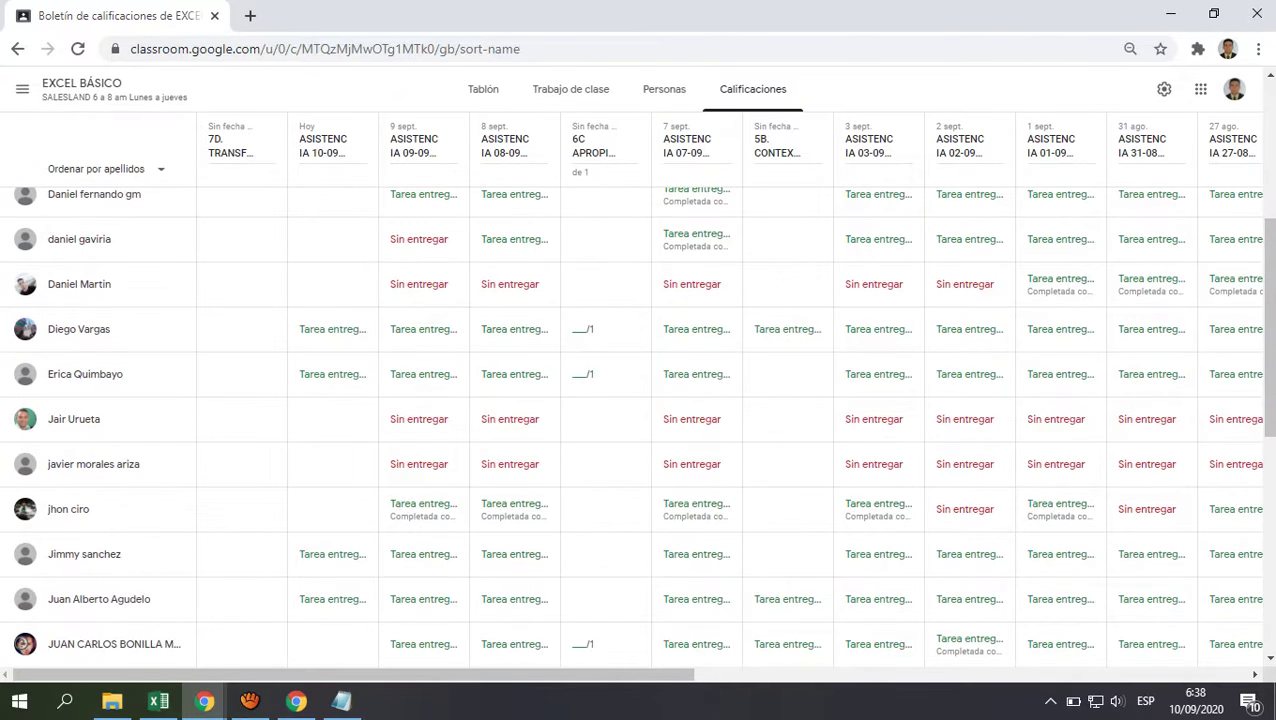
scroll(636, 420, "down", 1)
scroll(636, 420, "down", 2)
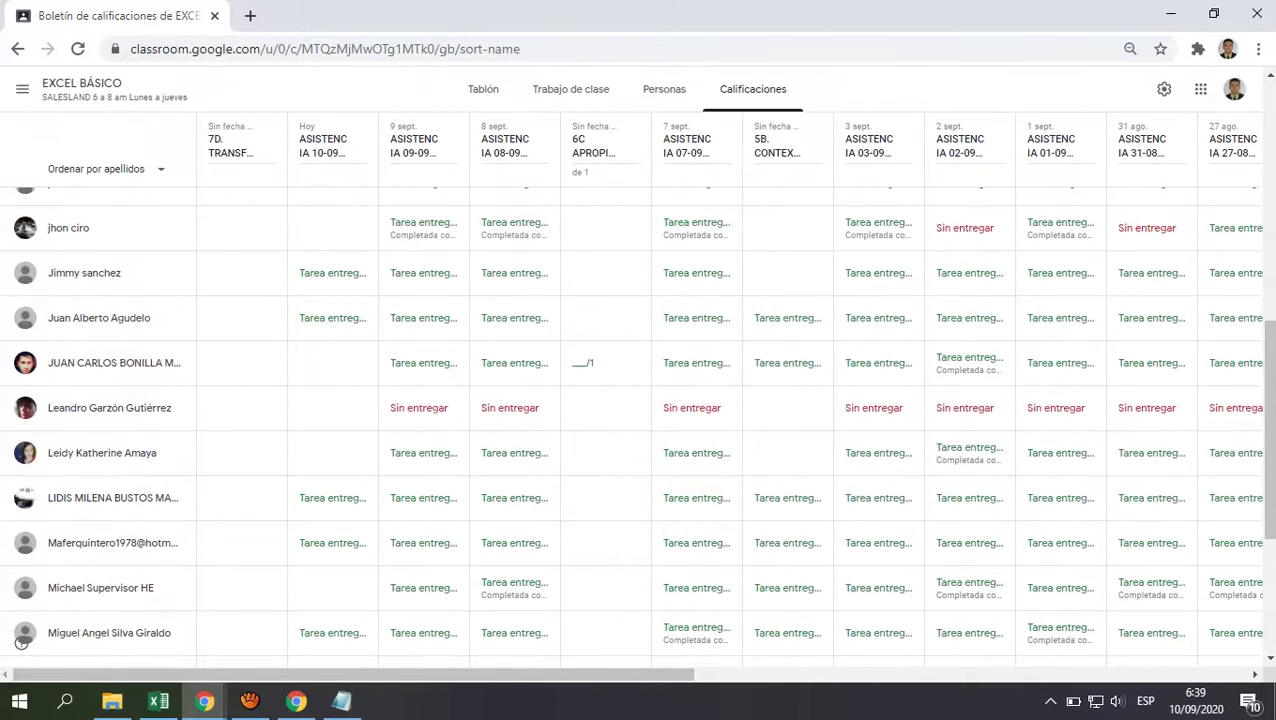
scroll(636, 420, "down", 1)
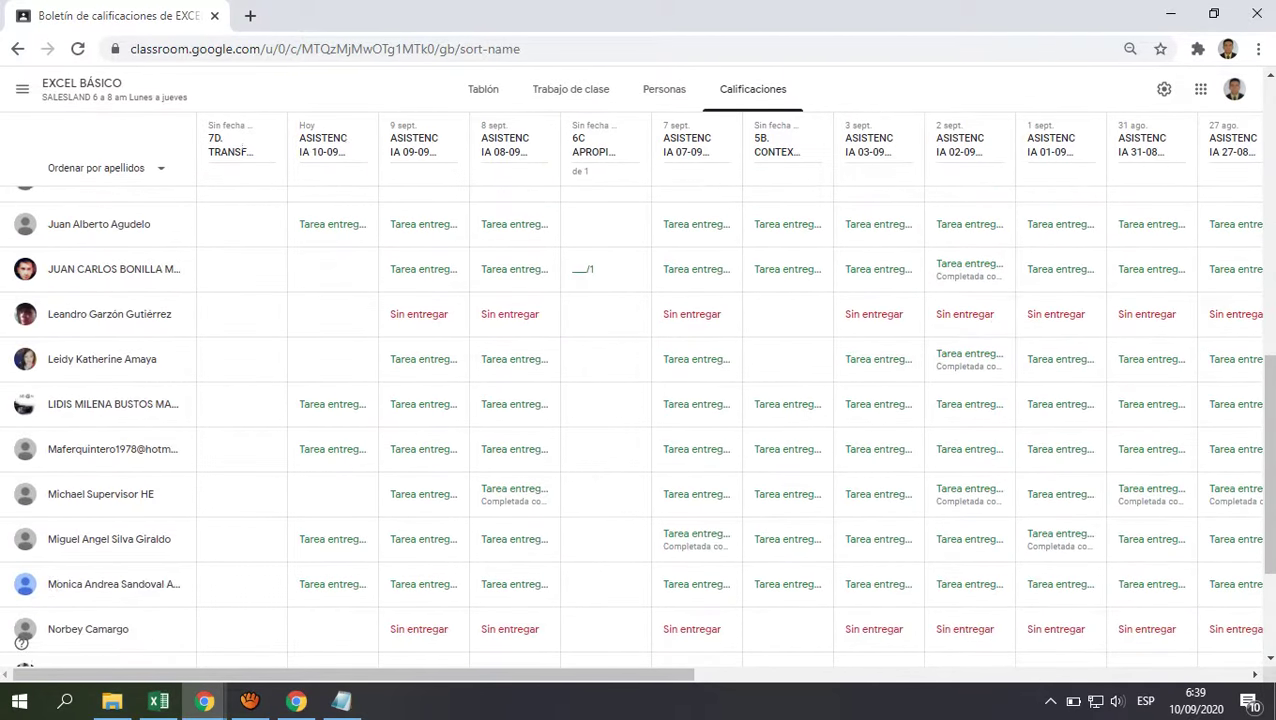
scroll(636, 420, "down", 1)
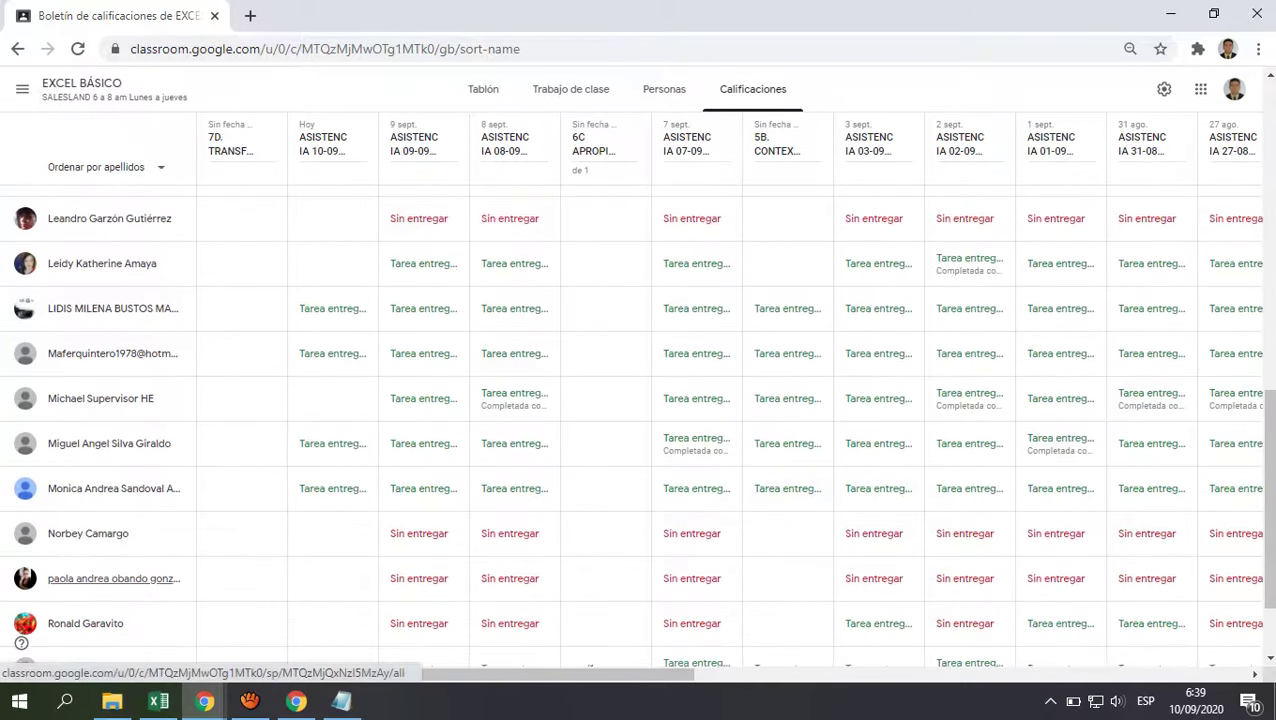
scroll(636, 420, "down", 1)
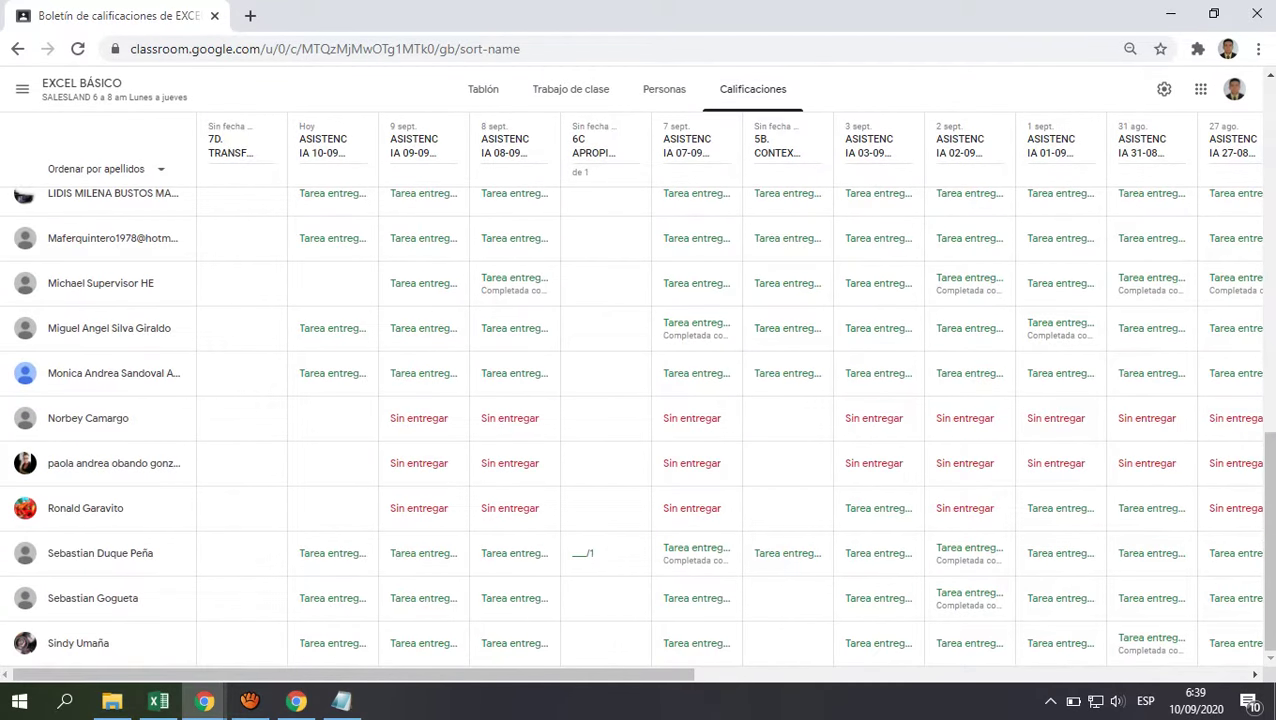
scroll(420, 511, "up", 1)
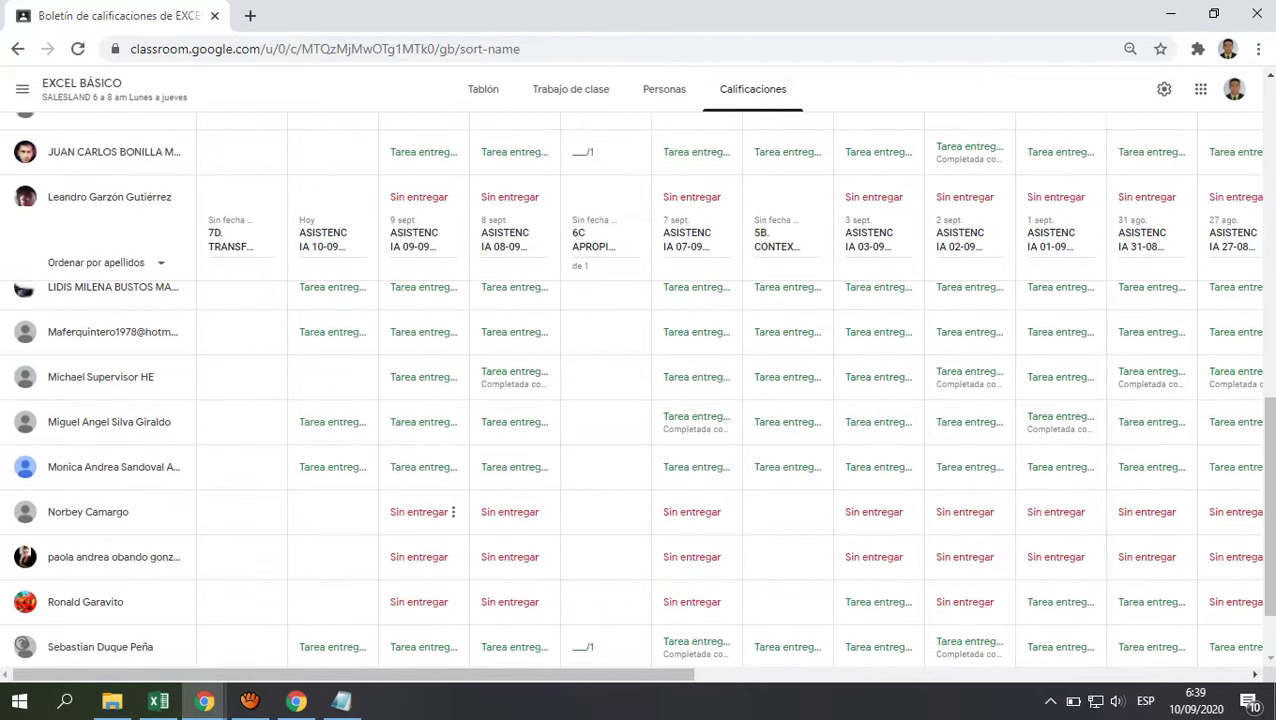
scroll(420, 511, "up", 2)
scroll(420, 511, "up", 3)
scroll(420, 511, "up", 3)
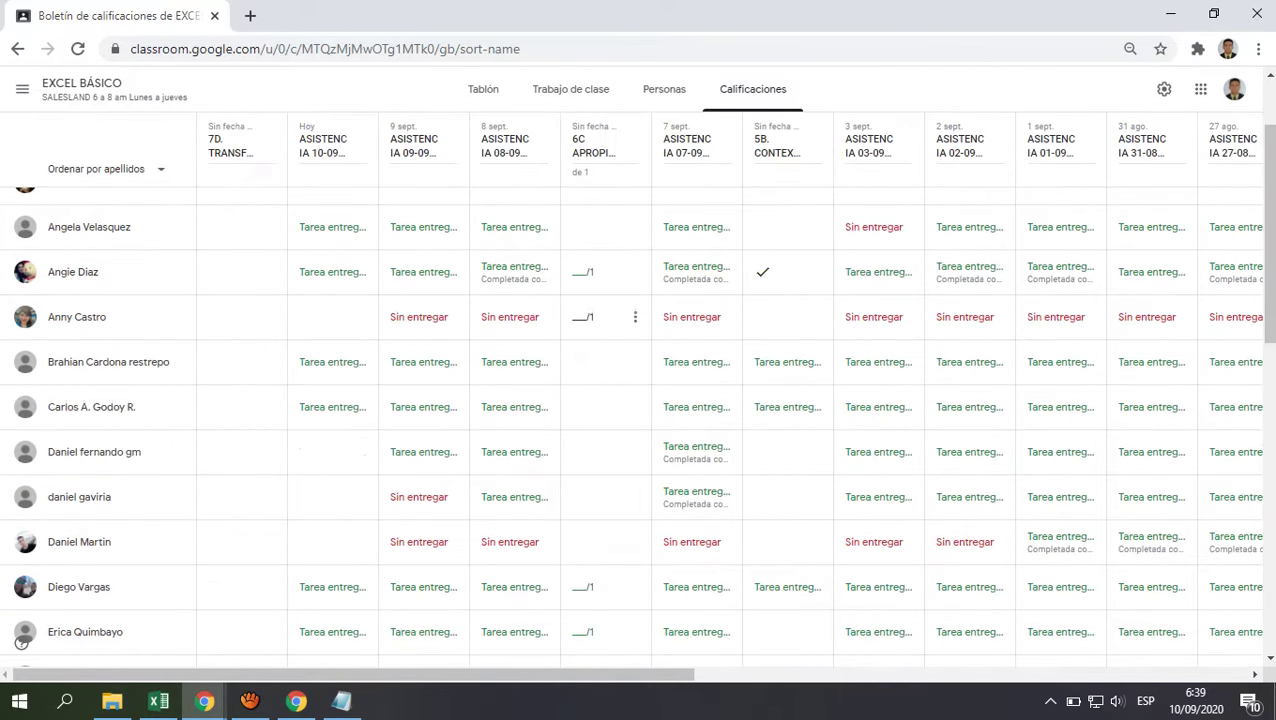
scroll(420, 511, "up", 2)
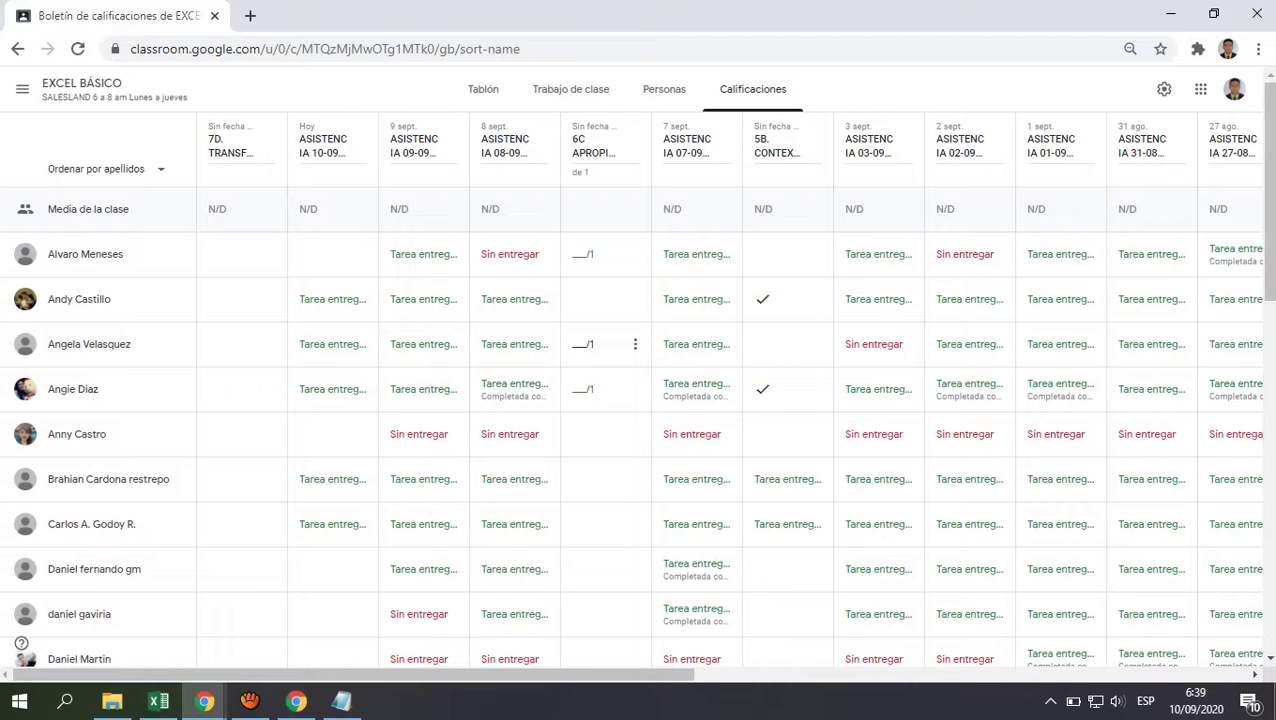
scroll(226, 154, "down", 3)
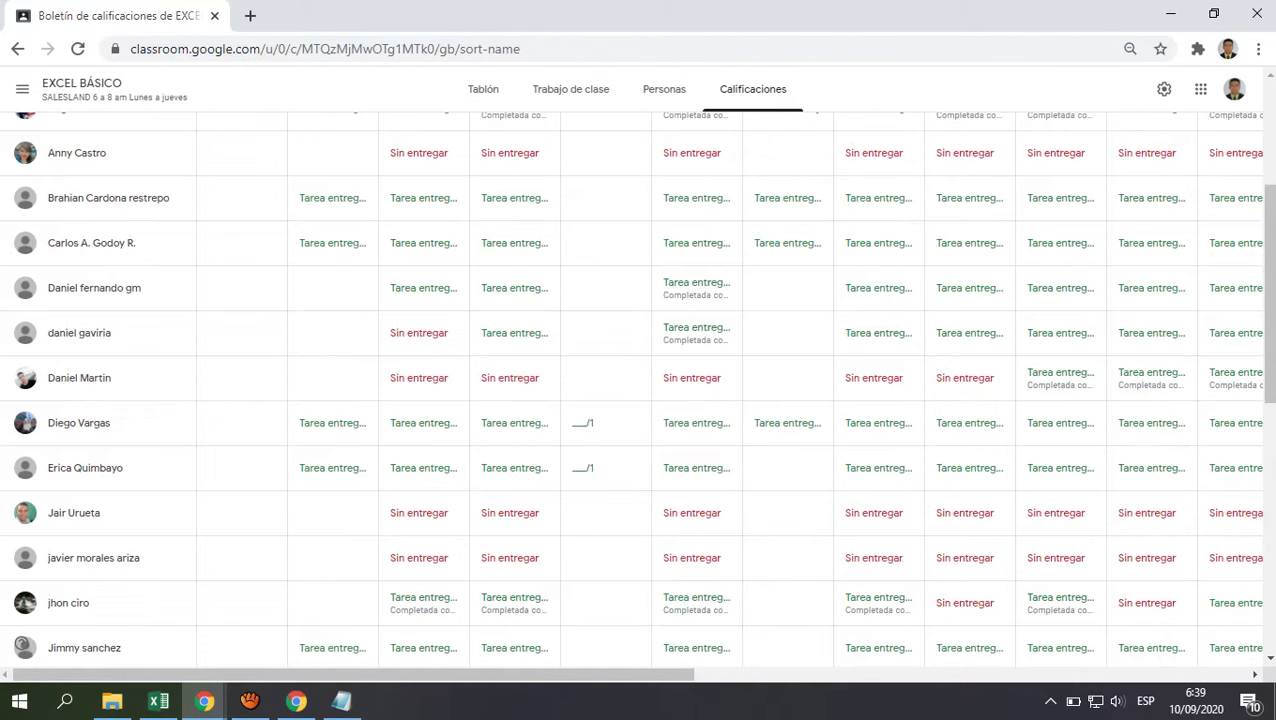
scroll(605, 314, "down", 1)
scroll(605, 314, "down", 3)
scroll(605, 314, "down", 1)
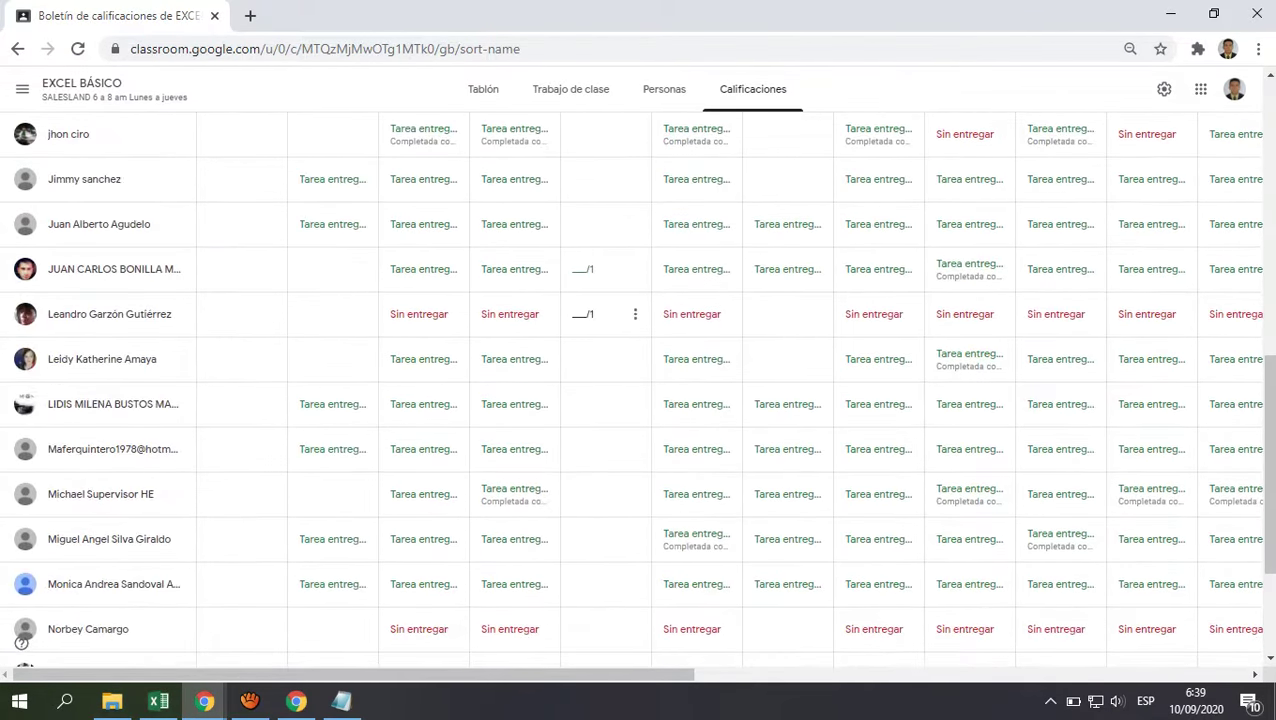
scroll(560, 310, "down", 2)
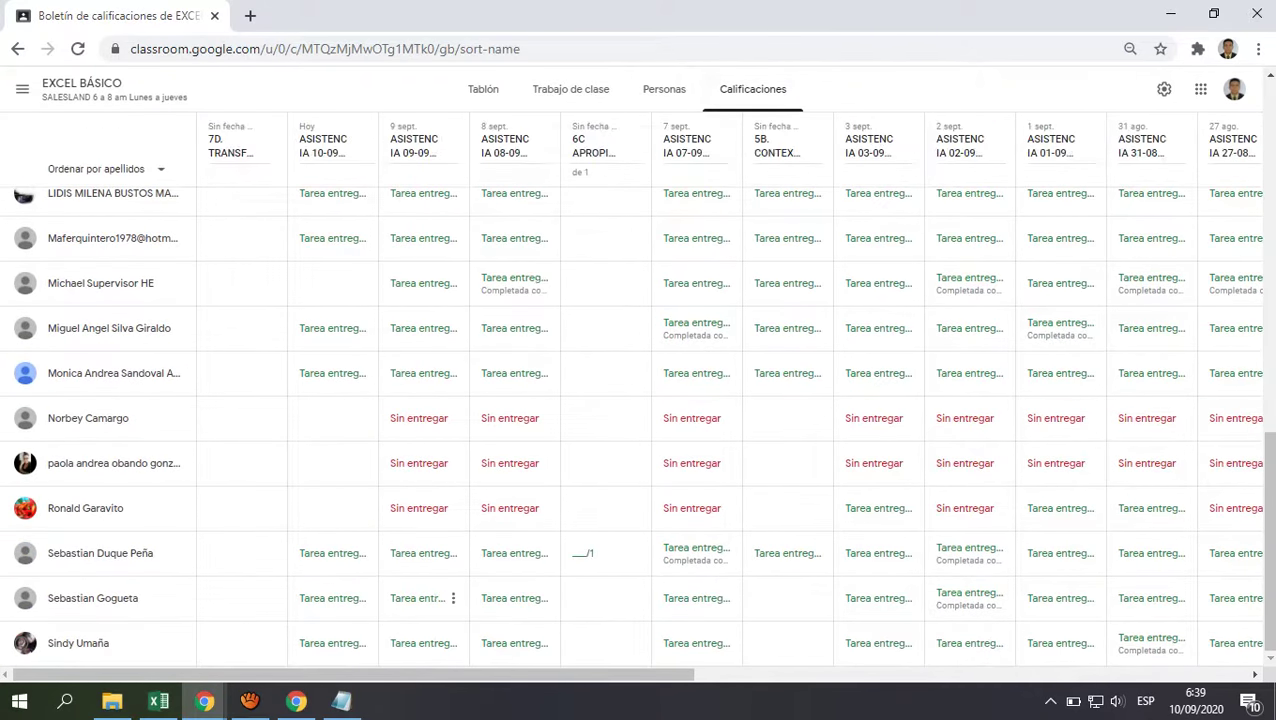
scroll(450, 560, "up", 2)
scroll(450, 560, "up", 8)
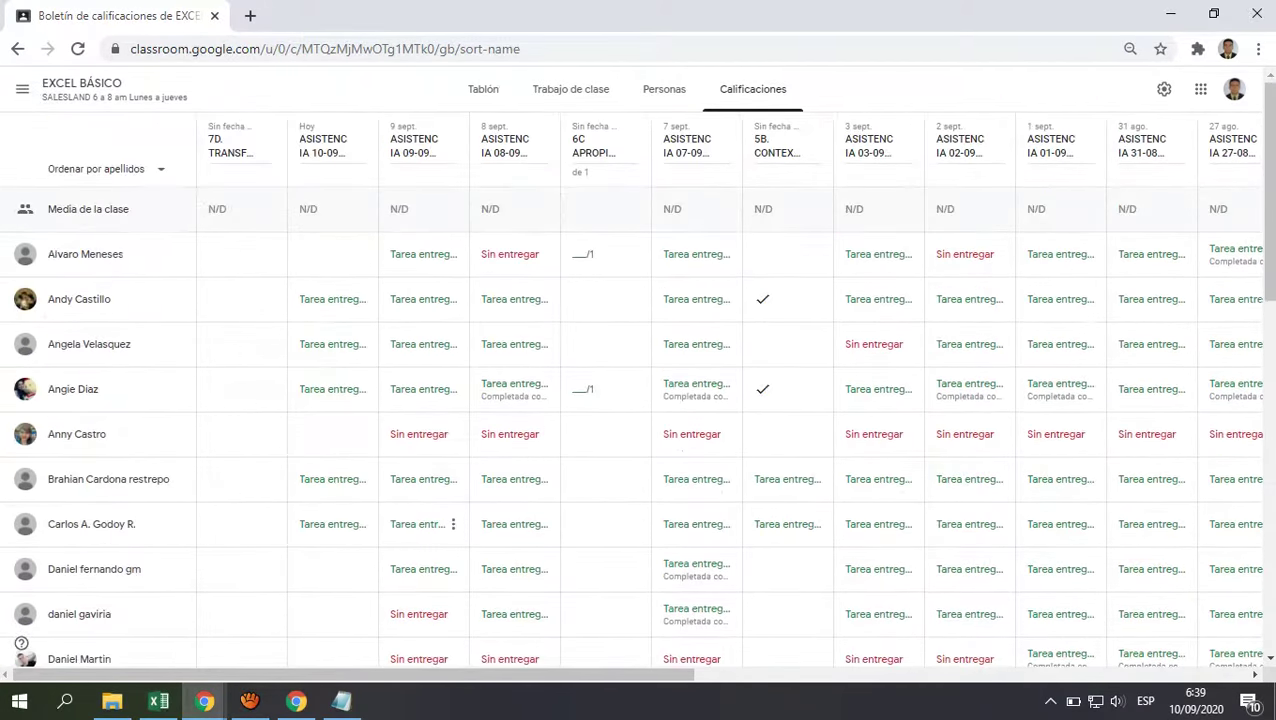
scroll(430, 520, "down", 1)
scroll(430, 500, "down", 1)
scroll(340, 423, "down", 1)
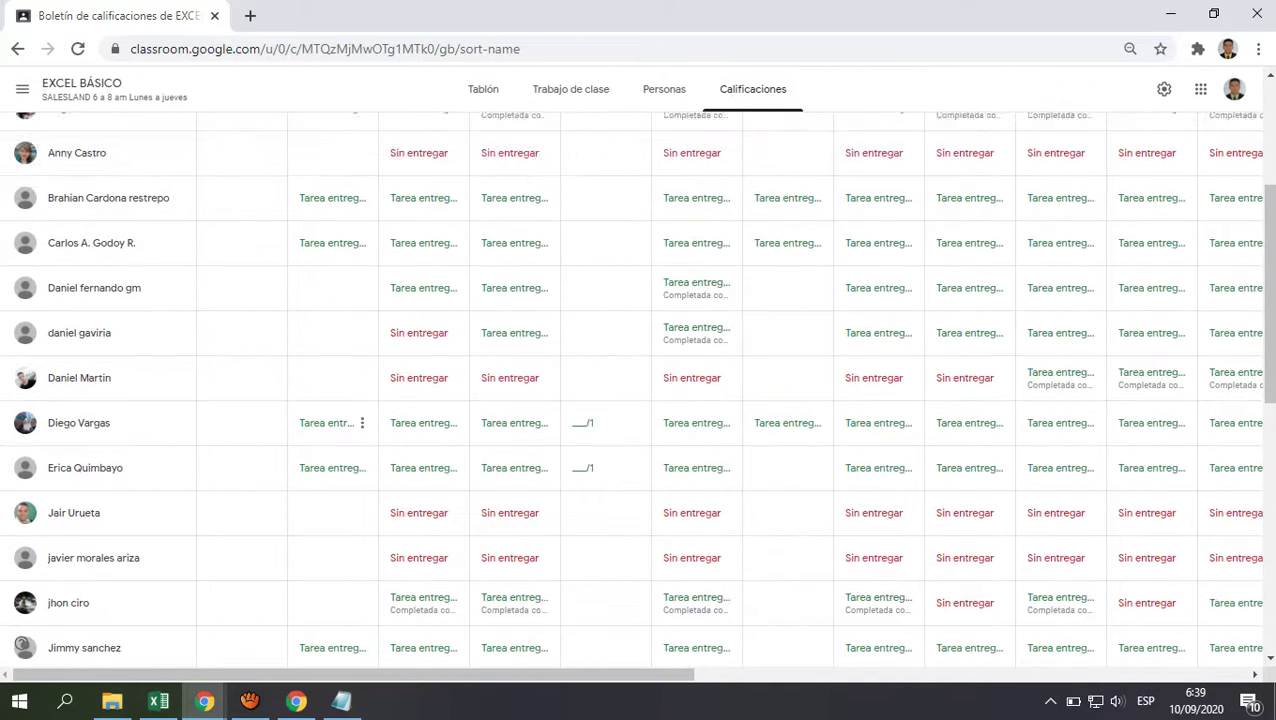
scroll(340, 423, "down", 1)
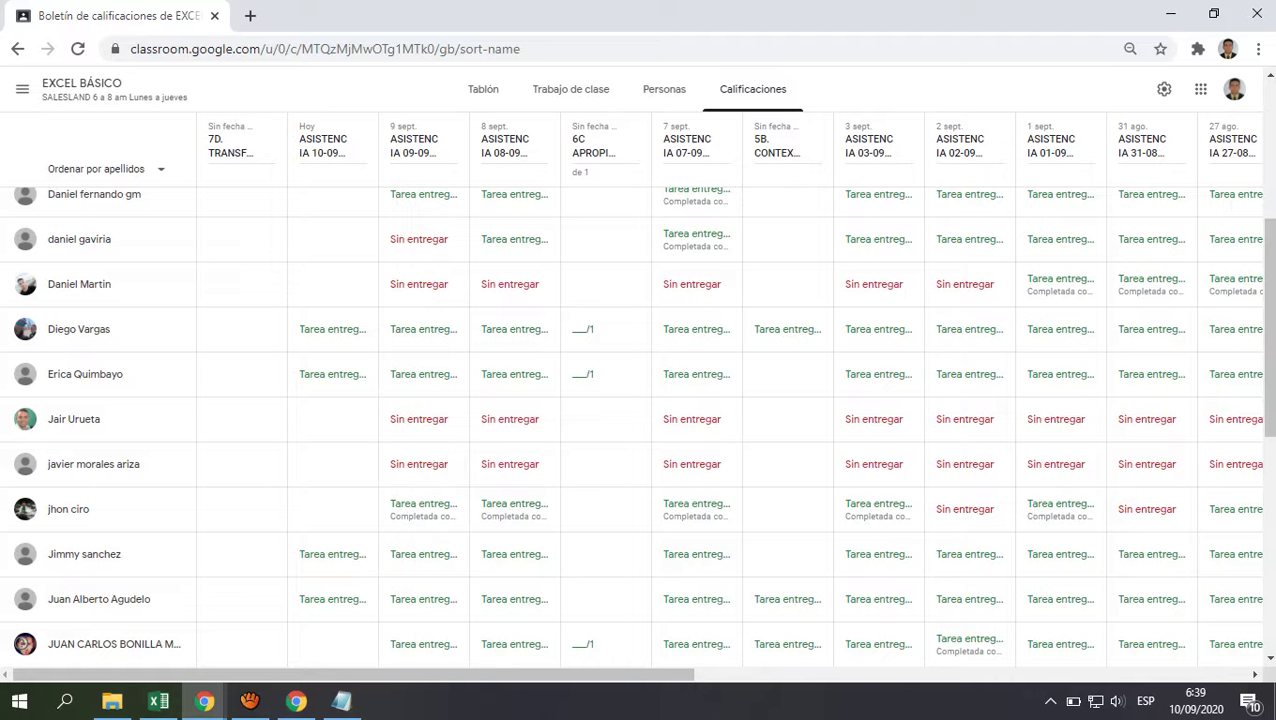
scroll(635, 225, "down", 3)
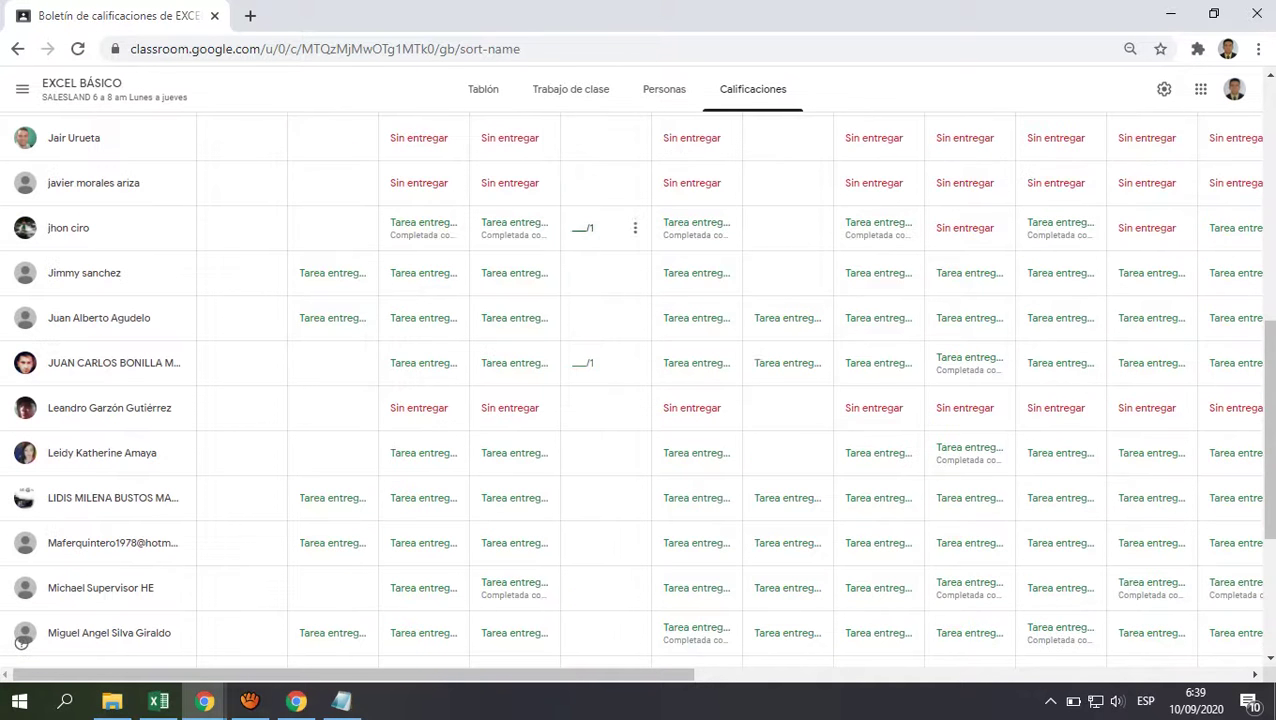
scroll(450, 493, "down", 1)
scroll(345, 440, "down", 1)
scroll(345, 440, "down", 1)
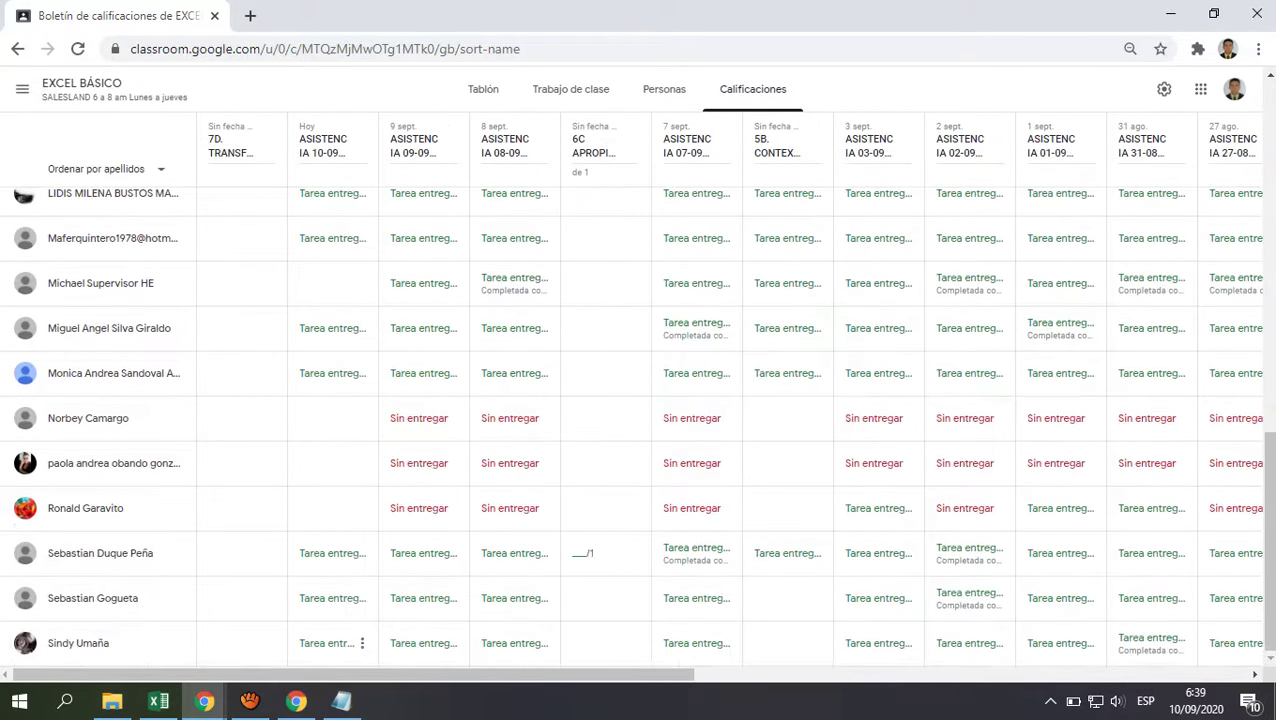
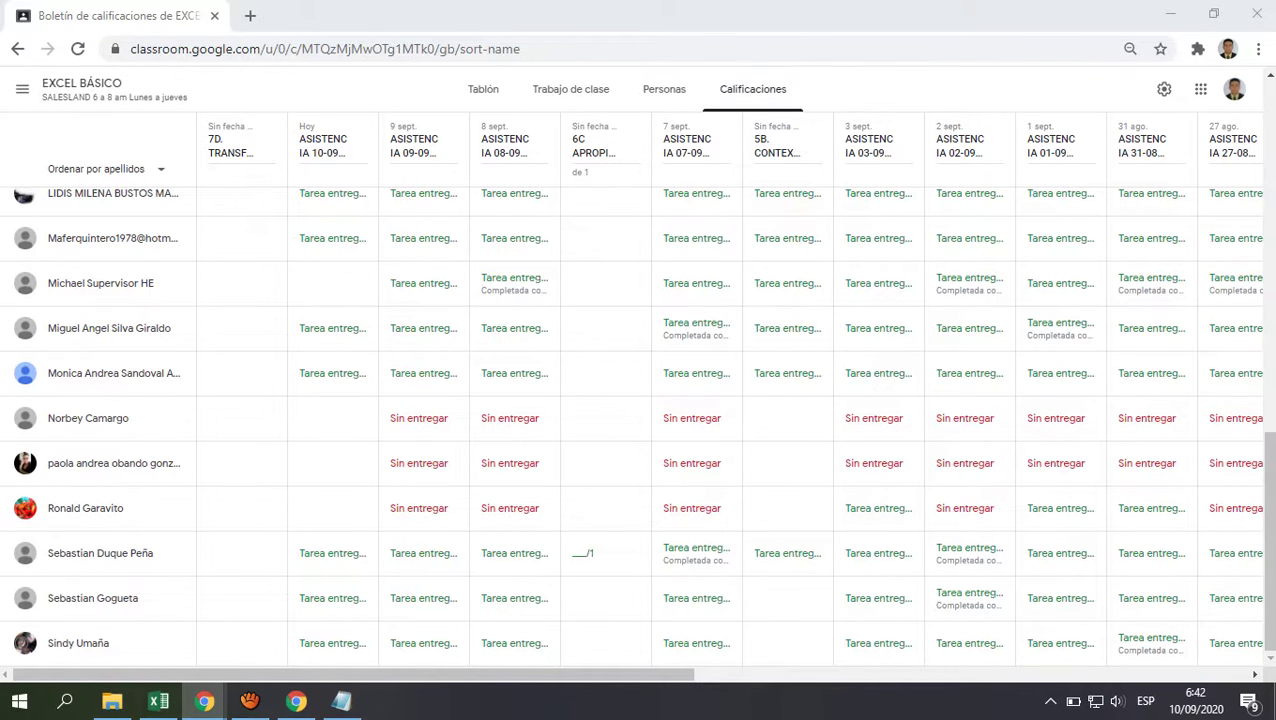
Scroll up the Calificaciones gradebook and switch to the EXCEL BÁSICO Tablón stream.
scroll(640, 400, "up", 5)
scroll(640, 400, "up", 2)
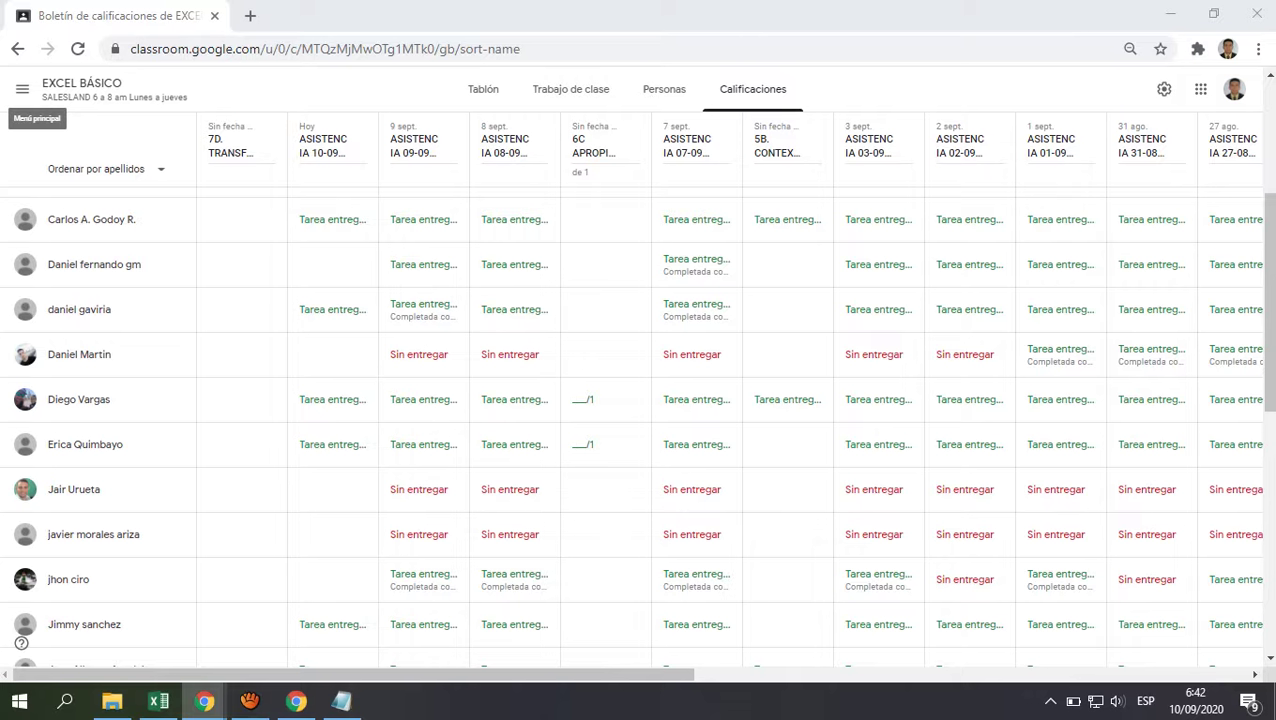
scroll(630, 420, "up", 3)
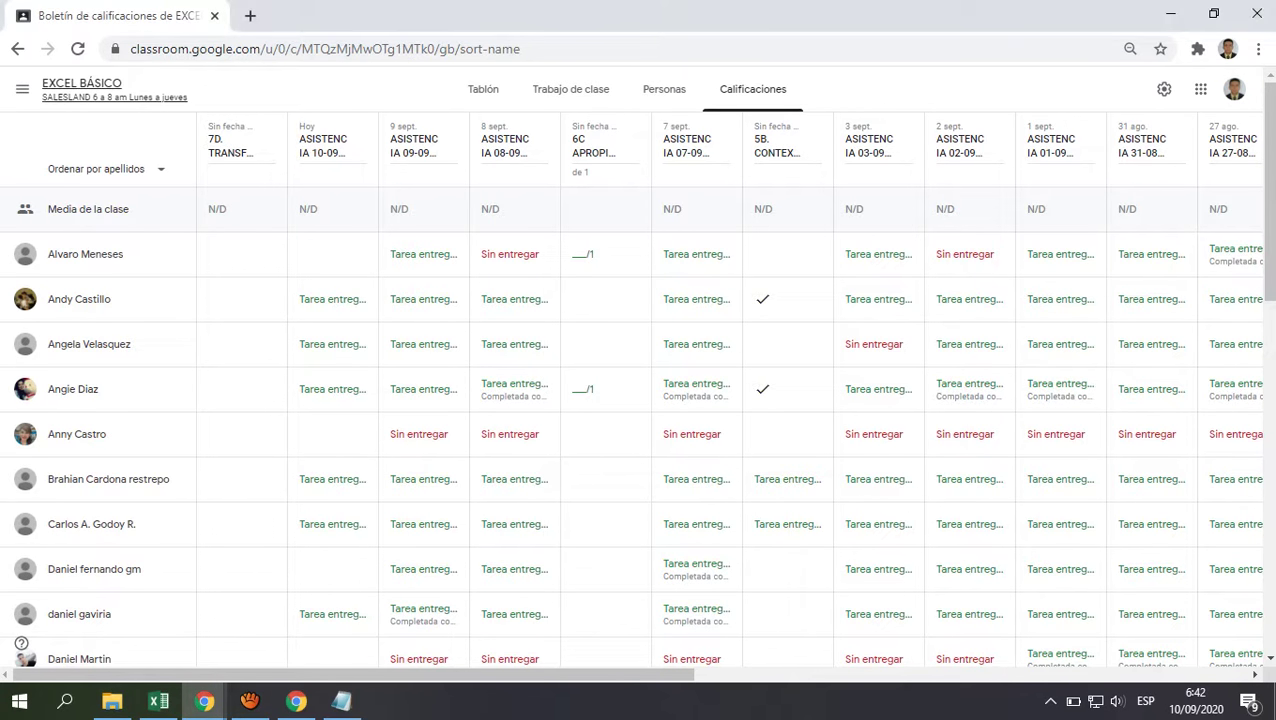
left_click(81, 83)
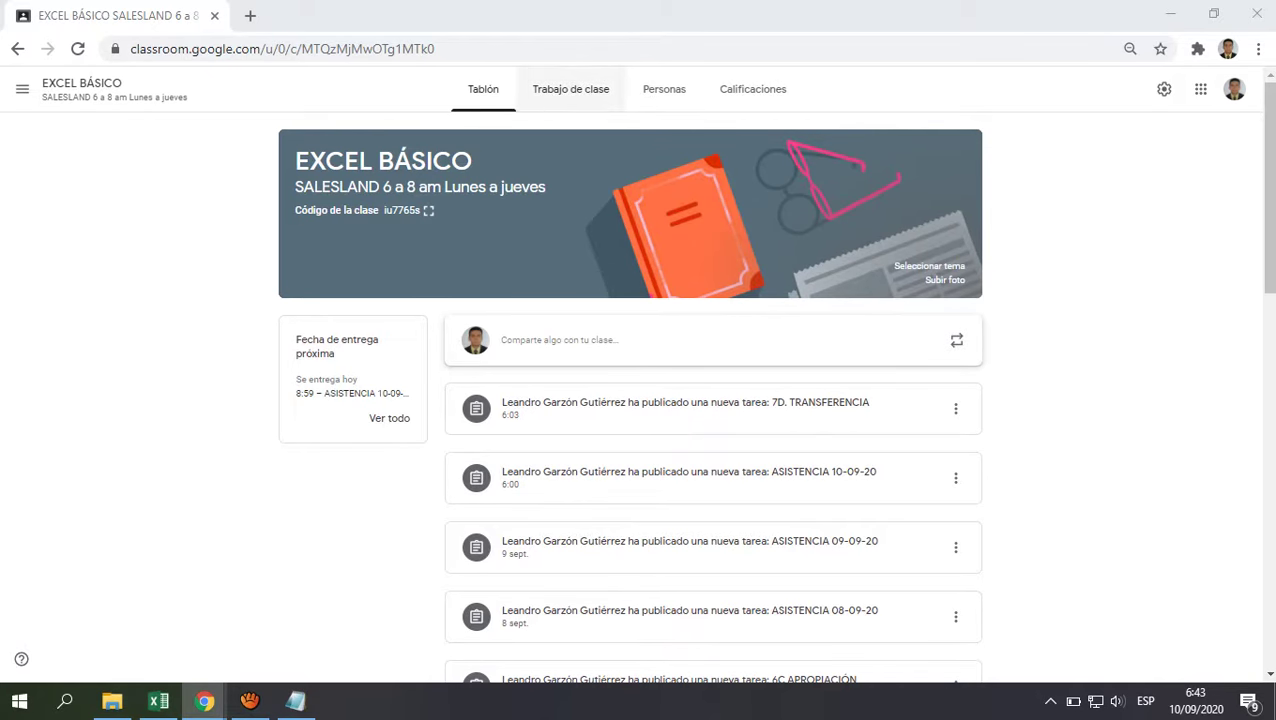
left_click(570, 89)
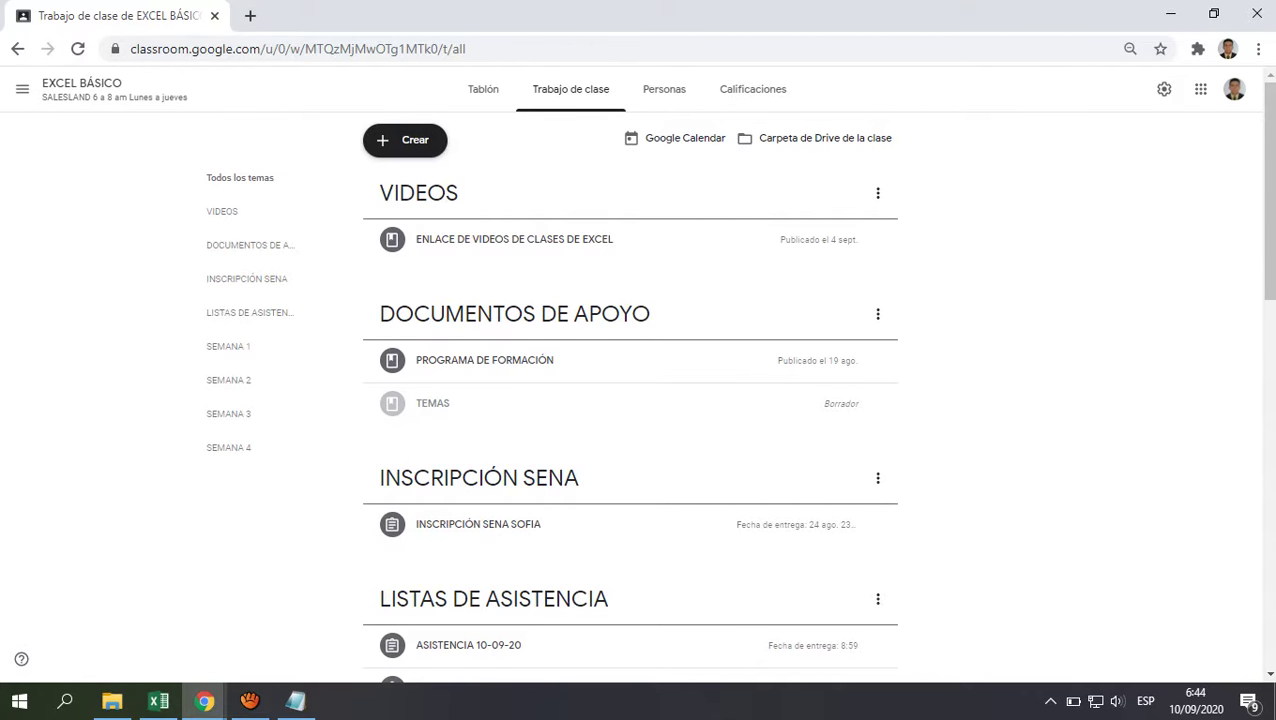
left_click(70, 90)
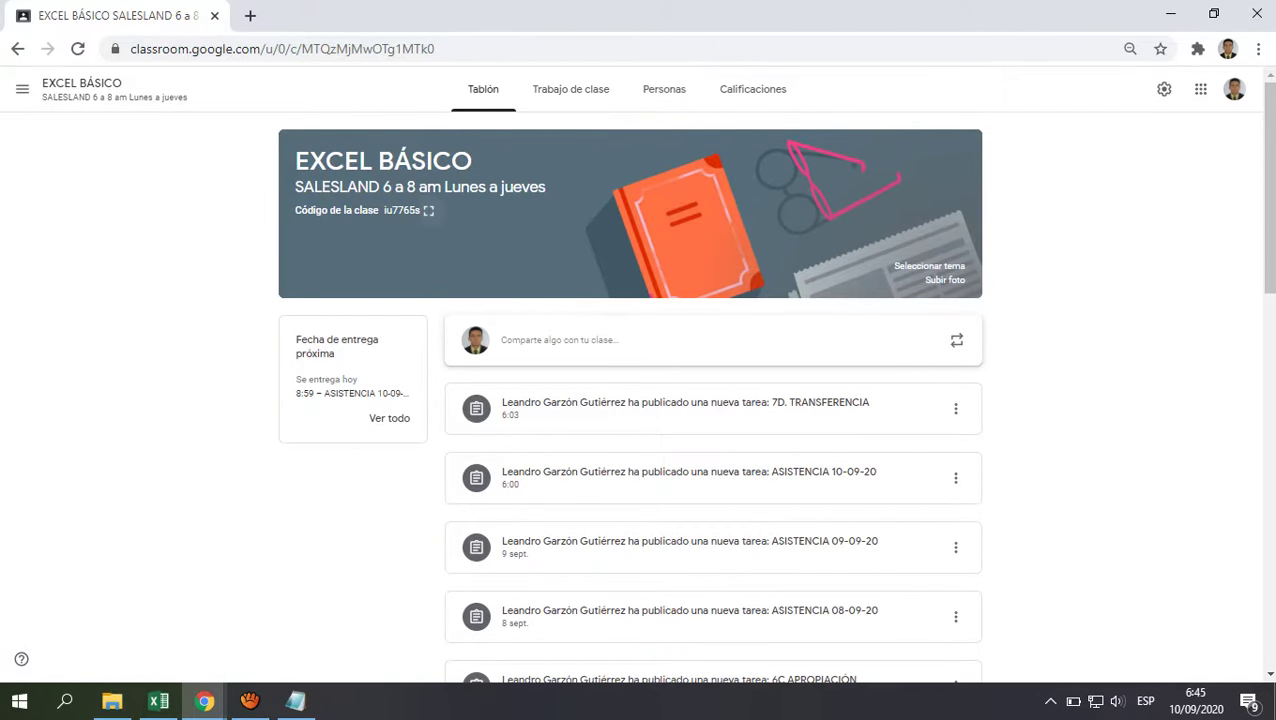
Expand the EXCEL BÁSICO 'Código de la clase' to full-screen from the class banner.
left_click(428, 210)
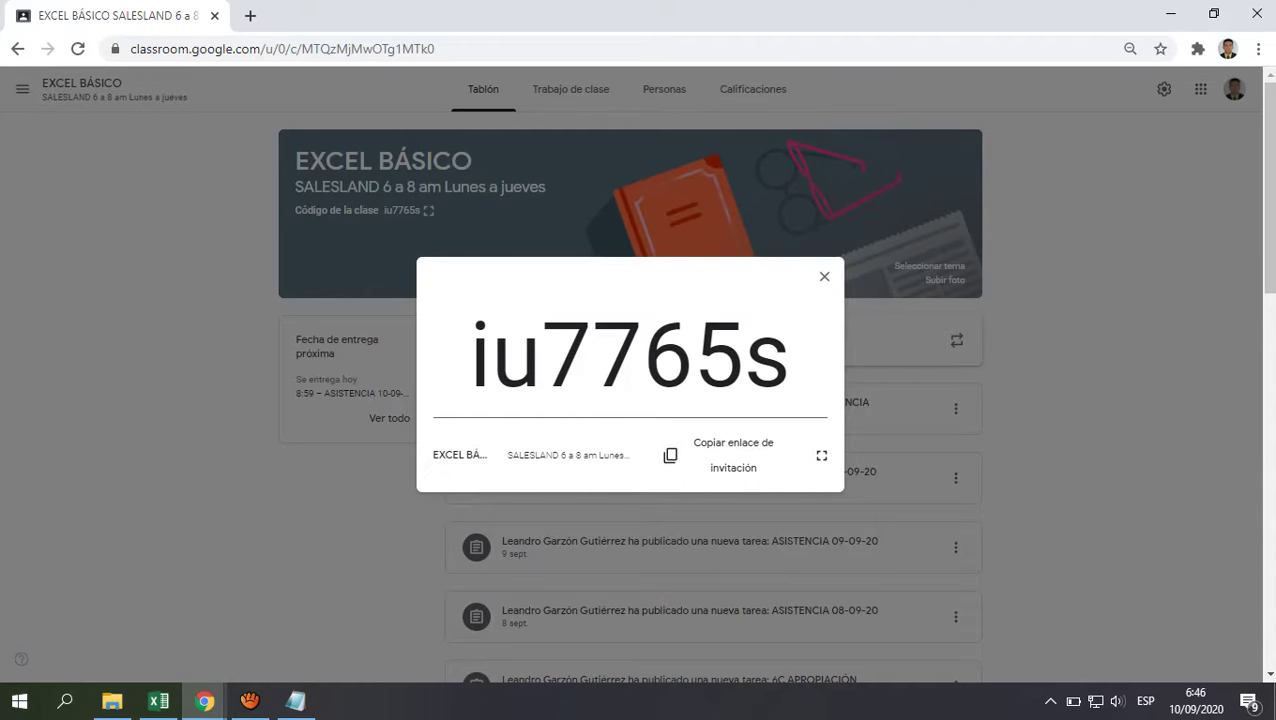
Close the full-screen class code dialog to return to the stream.
left_click(824, 276)
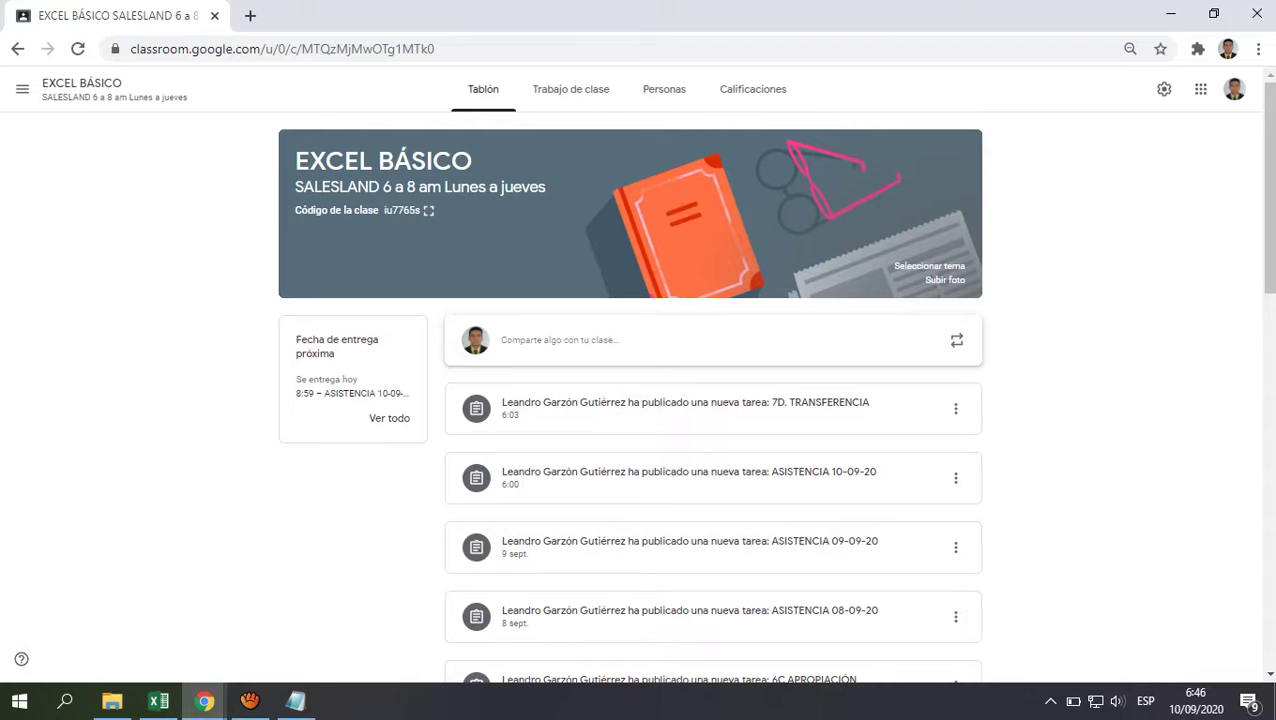
Add a Notepad line noting a student's certification, then lower the system volume.
left_click(295, 700)
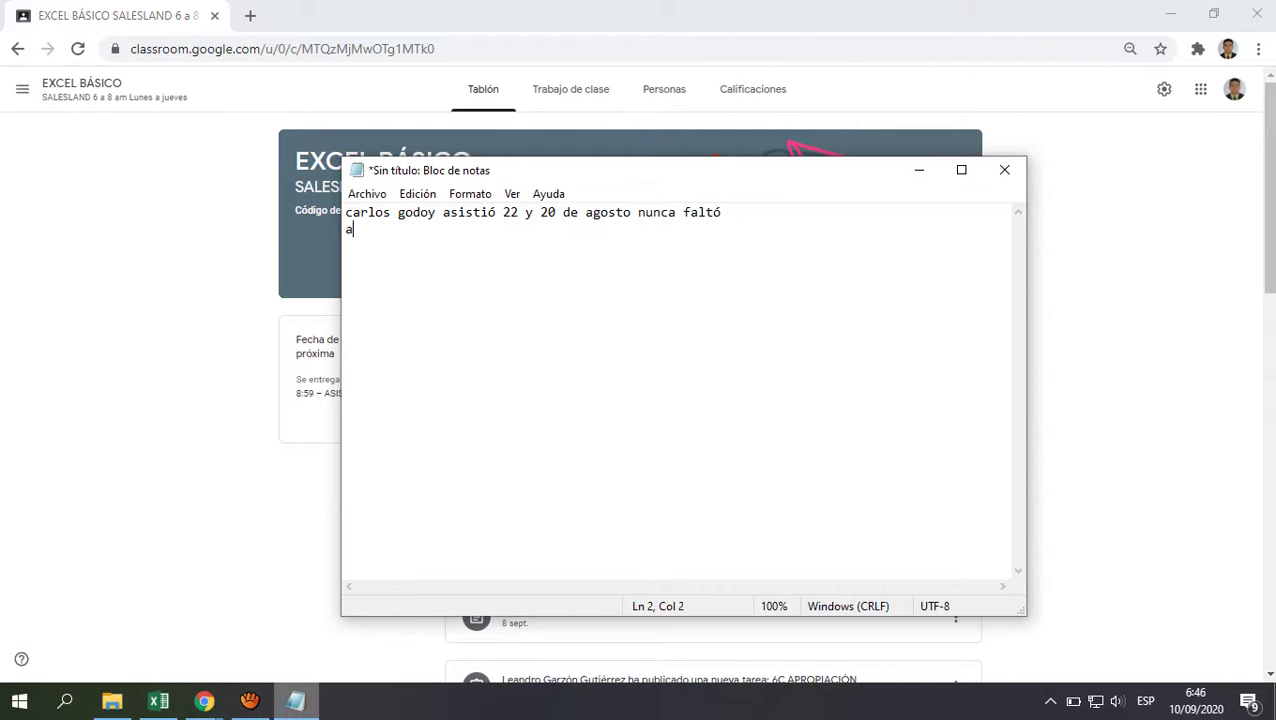
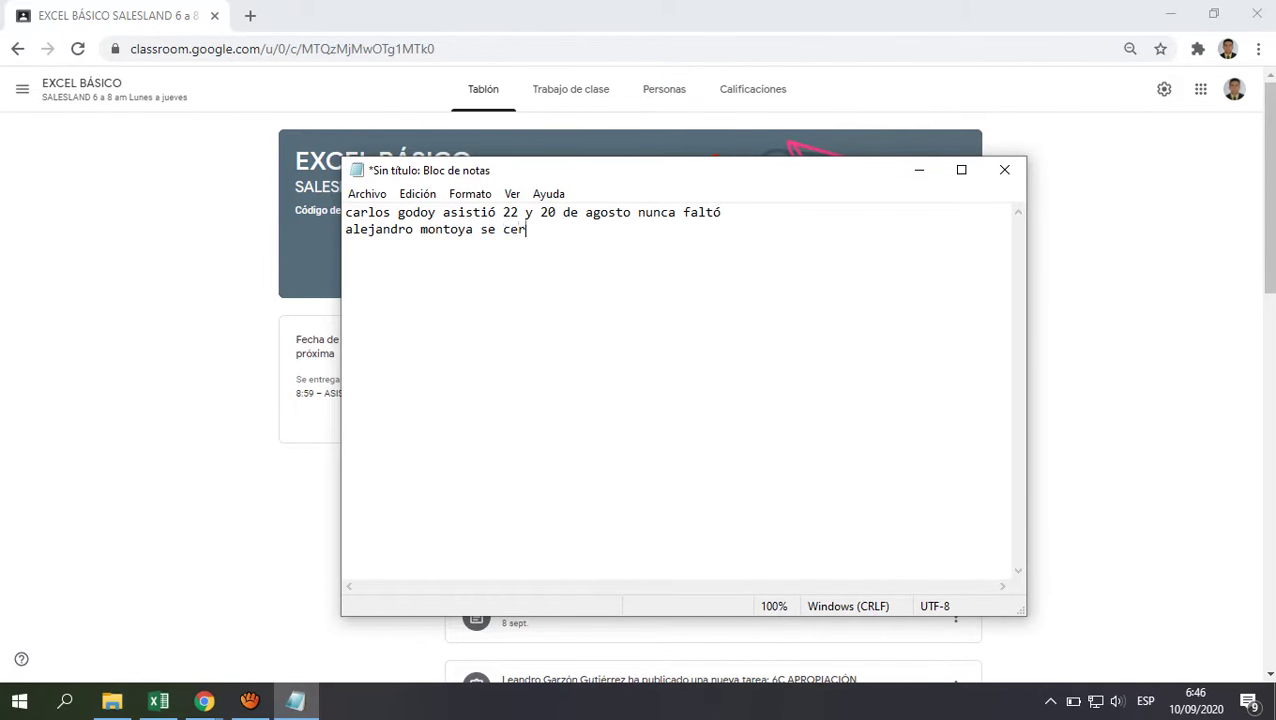
type("tifica")
key("XF86AudioLowerVolume")
key("XF86AudioLowerVolume")
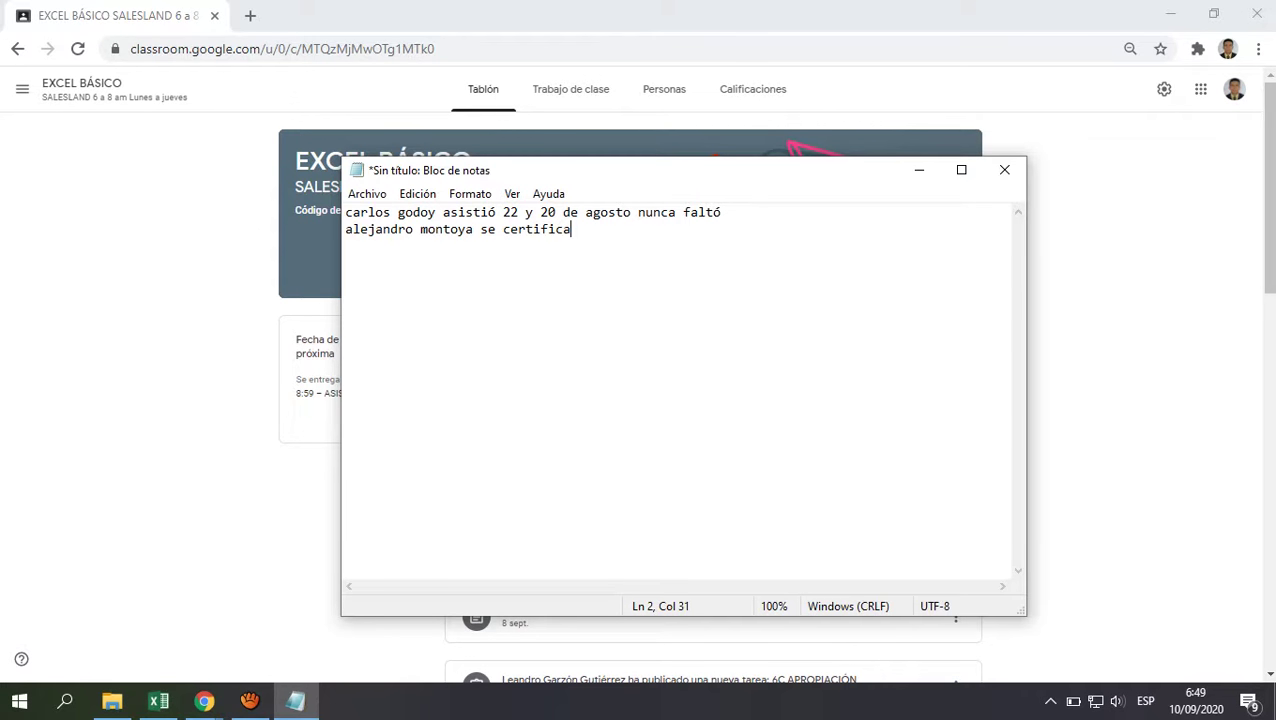
Minimize Notepad and view the EXCEL BÁSICO Personas list of teachers and students.
left_click(919, 170)
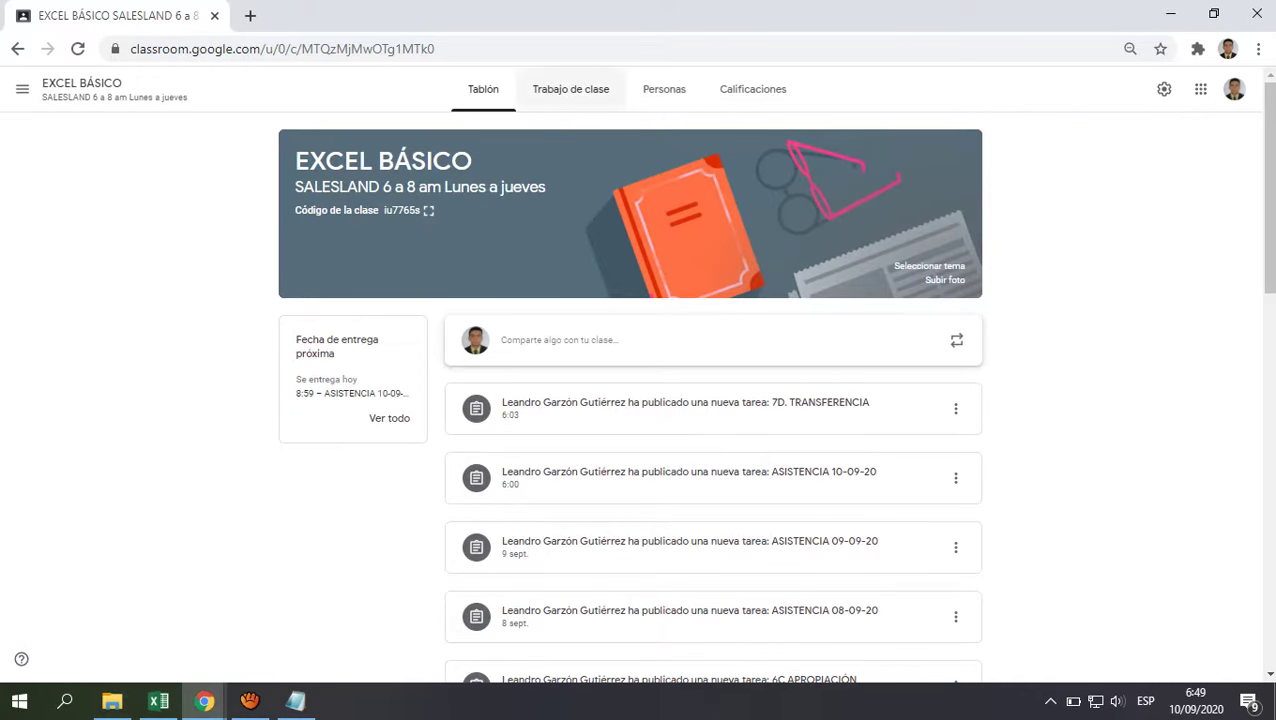
left_click(664, 89)
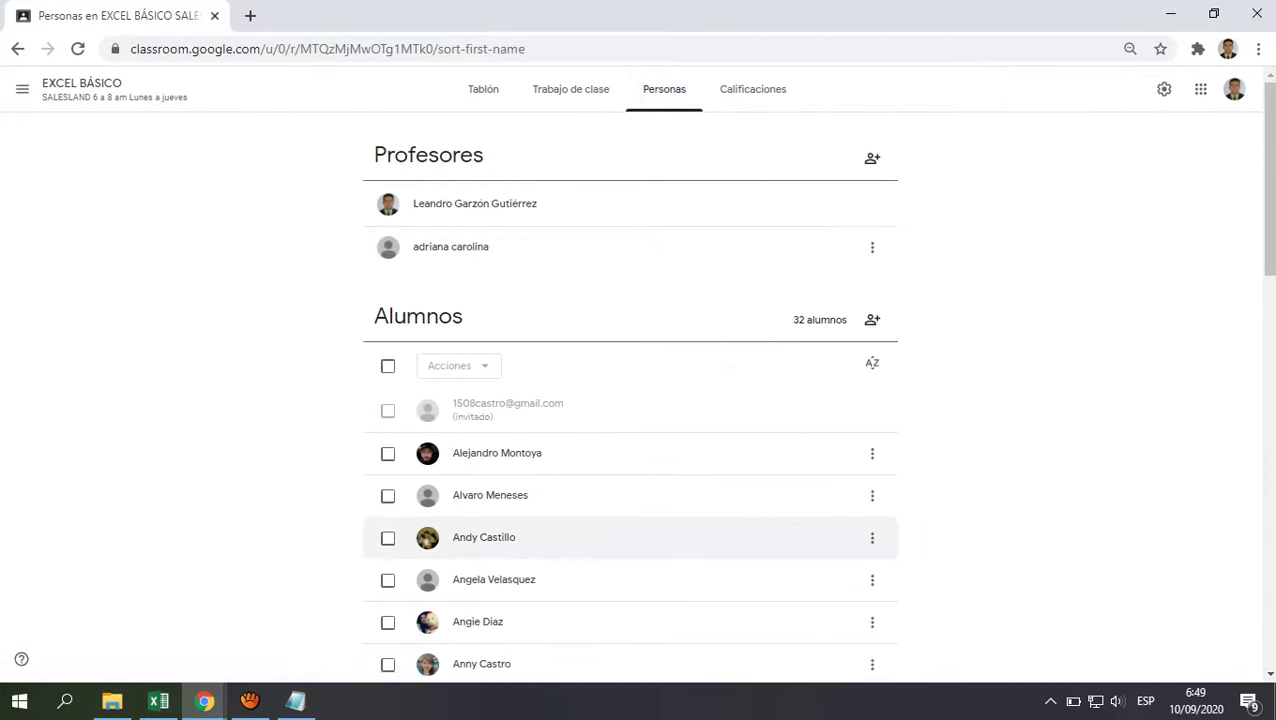
scroll(630, 340, "down", 3)
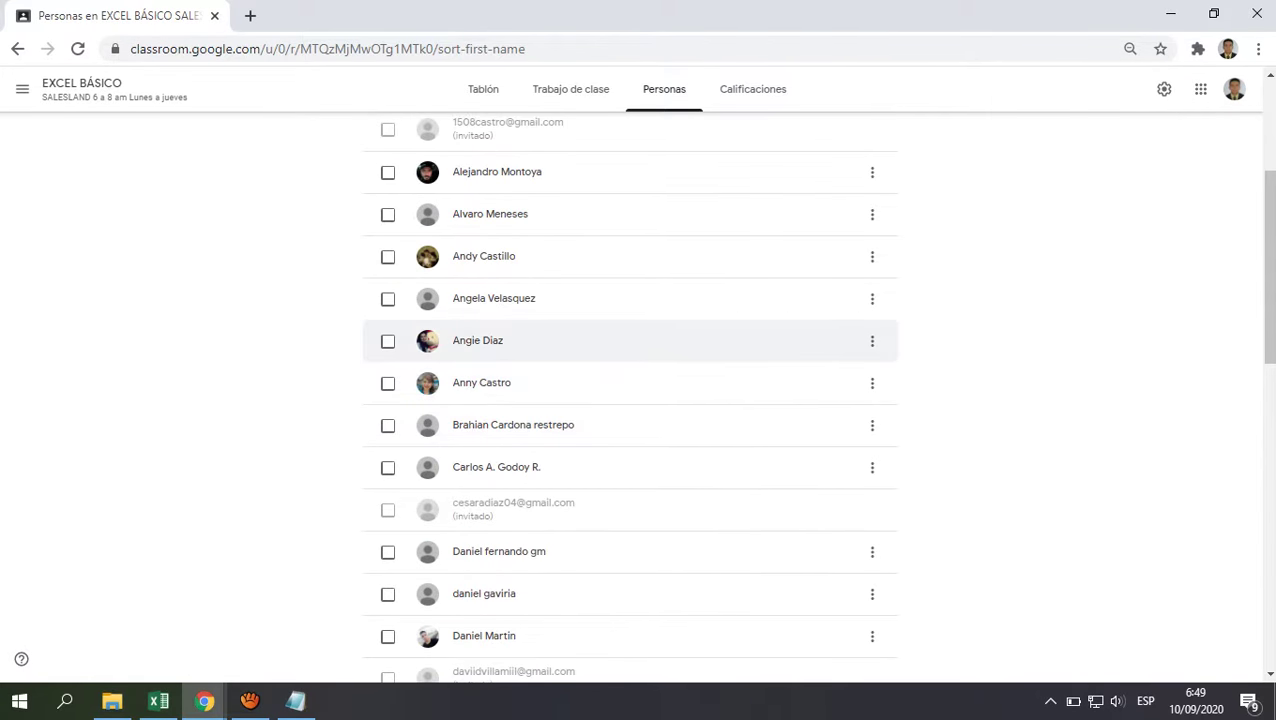
Open one student's work page and expand the 2A ACTIVIDAD DE CONTEXTUALIZACIÓN submission.
left_click(630, 340)
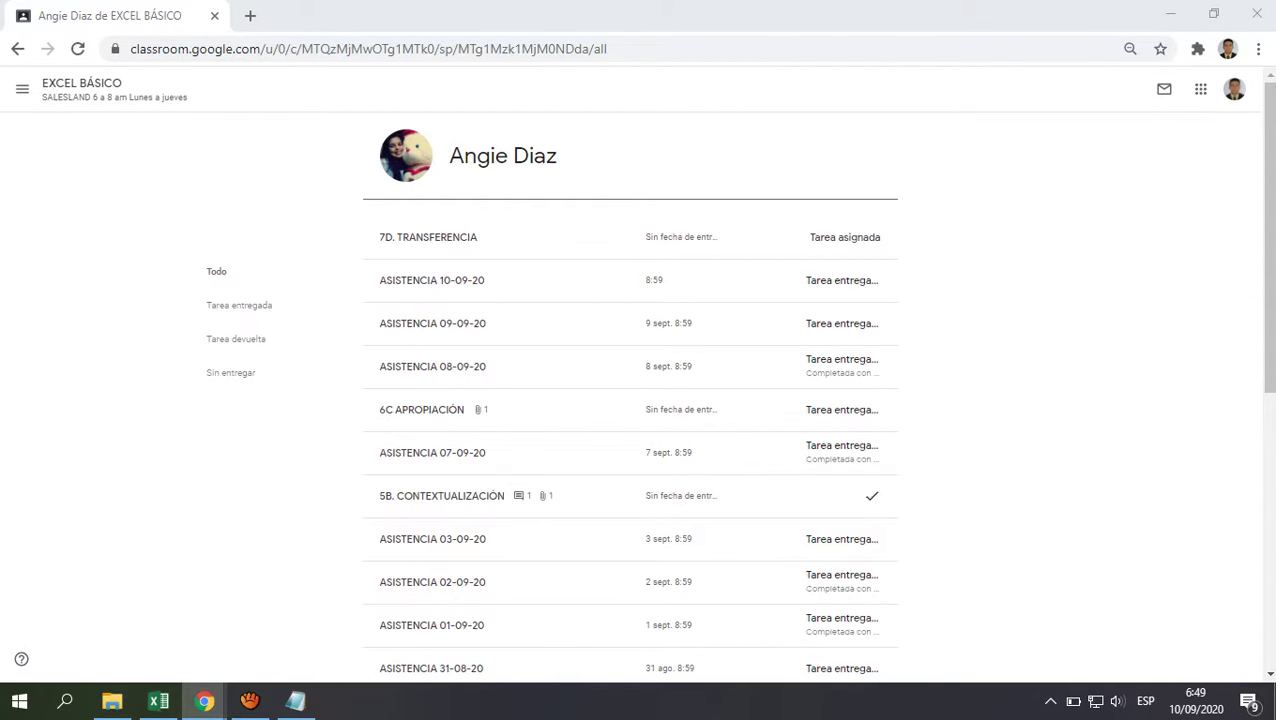
scroll(630, 400, "down", 2)
scroll(630, 400, "down", 3)
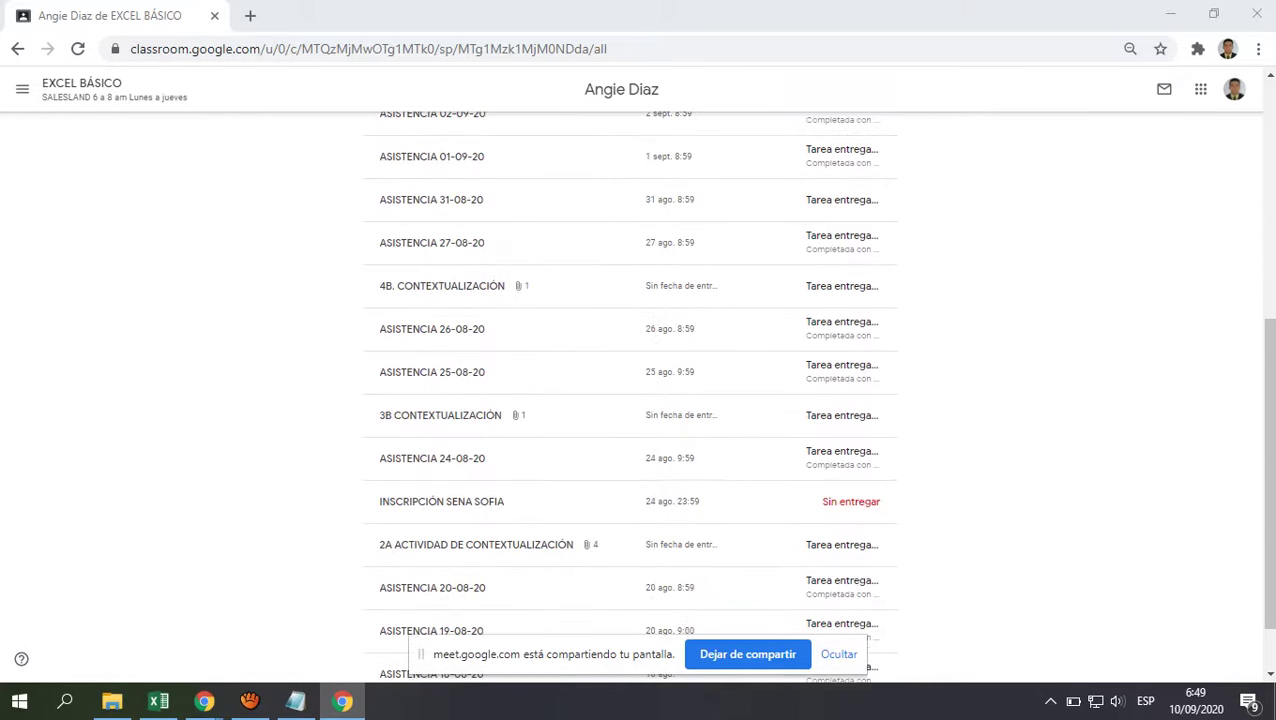
scroll(630, 400, "down", 1)
scroll(630, 400, "up", 4)
scroll(630, 400, "up", 2)
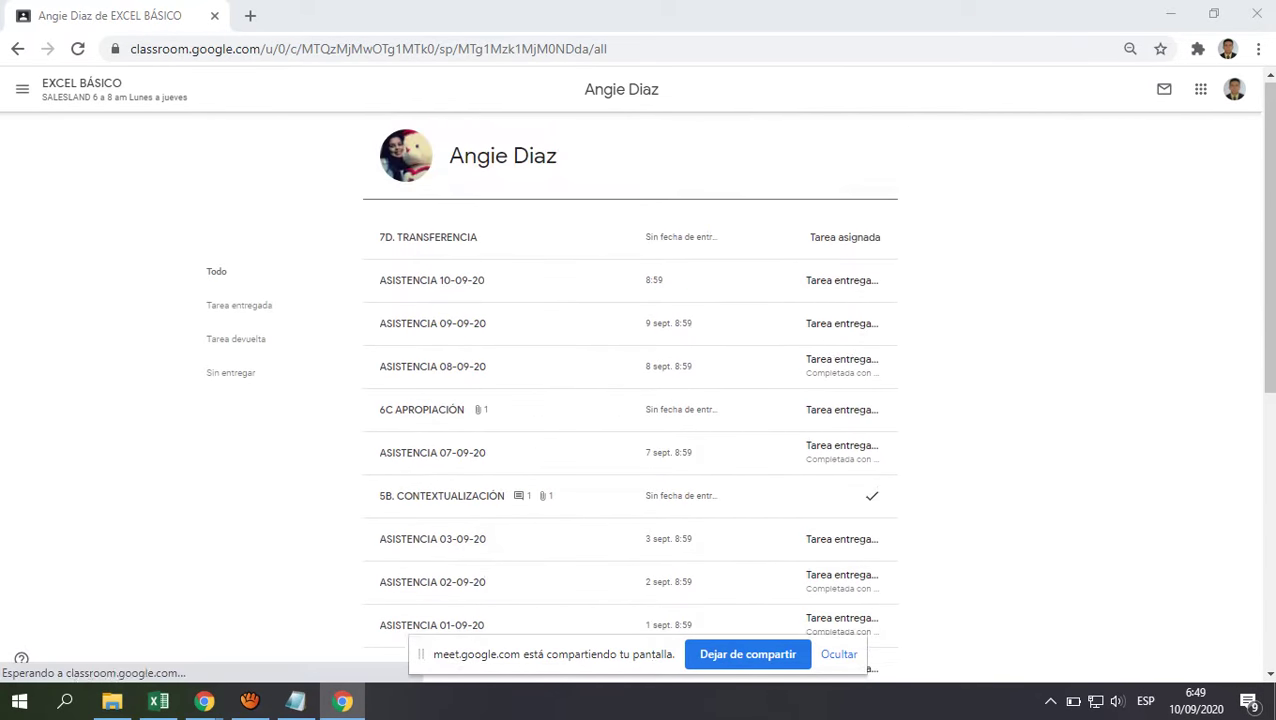
scroll(630, 495, "down", 5)
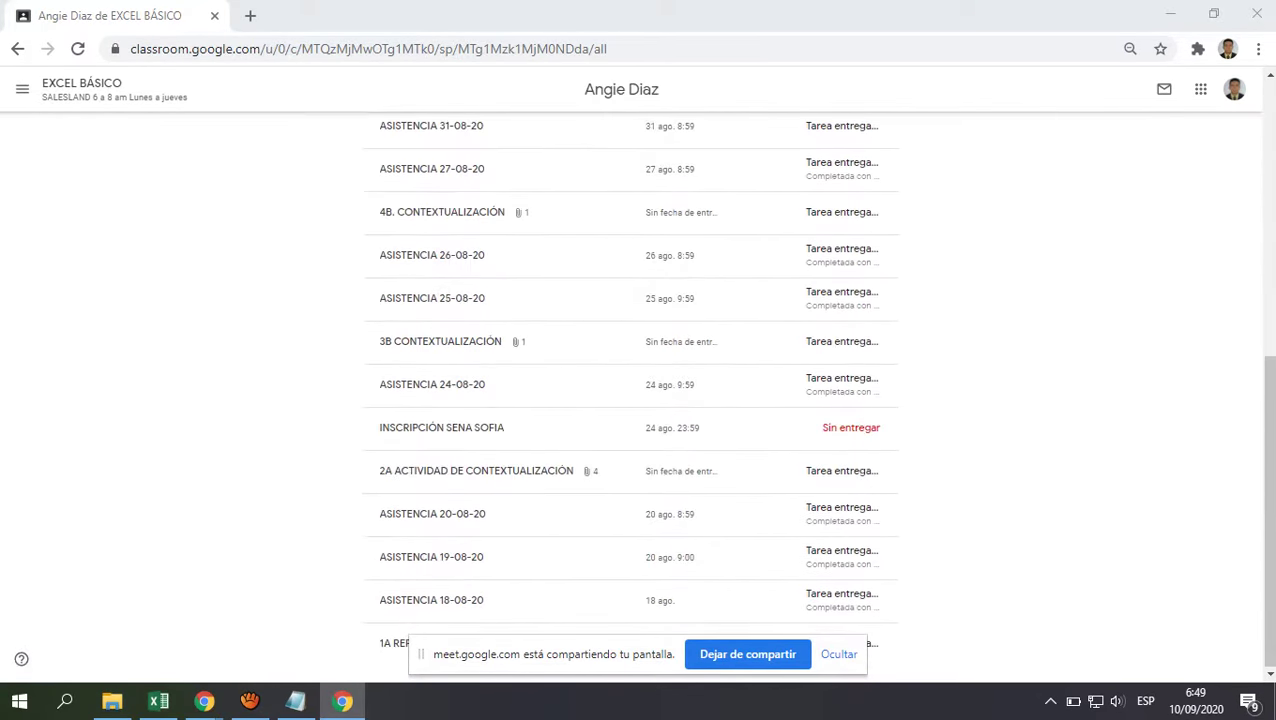
left_click(476, 471)
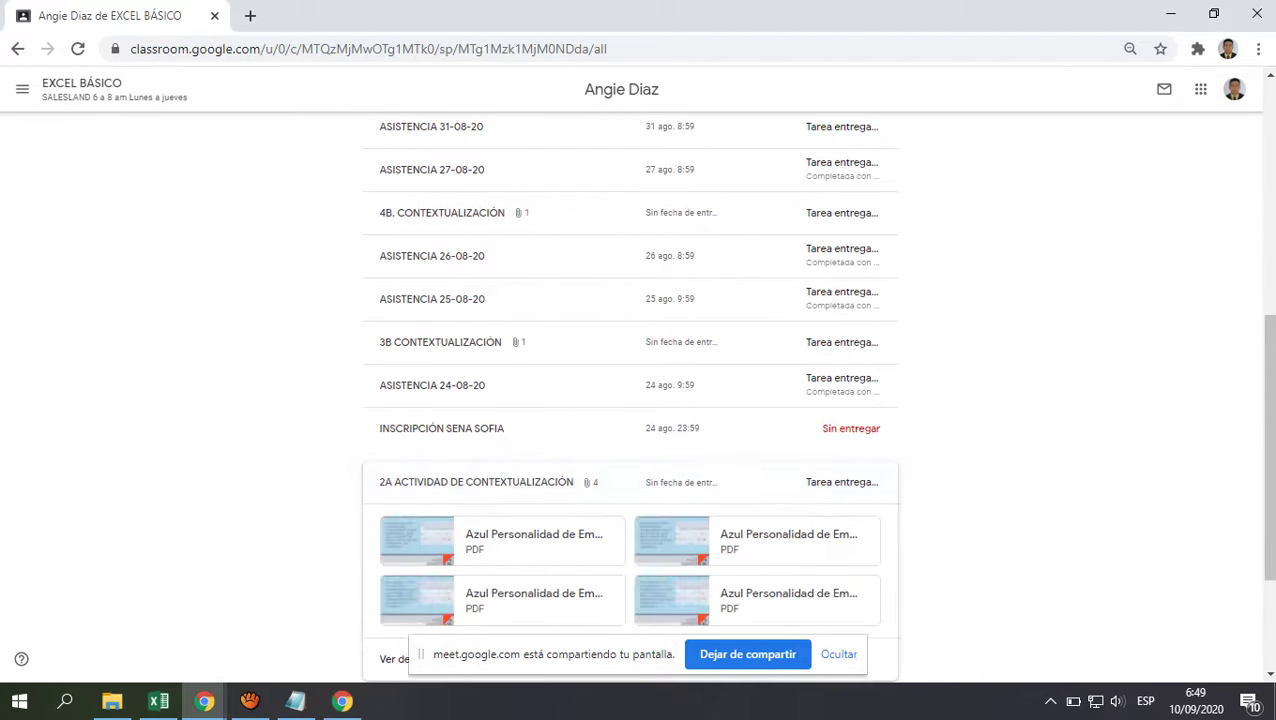
scroll(630, 400, "down", 2)
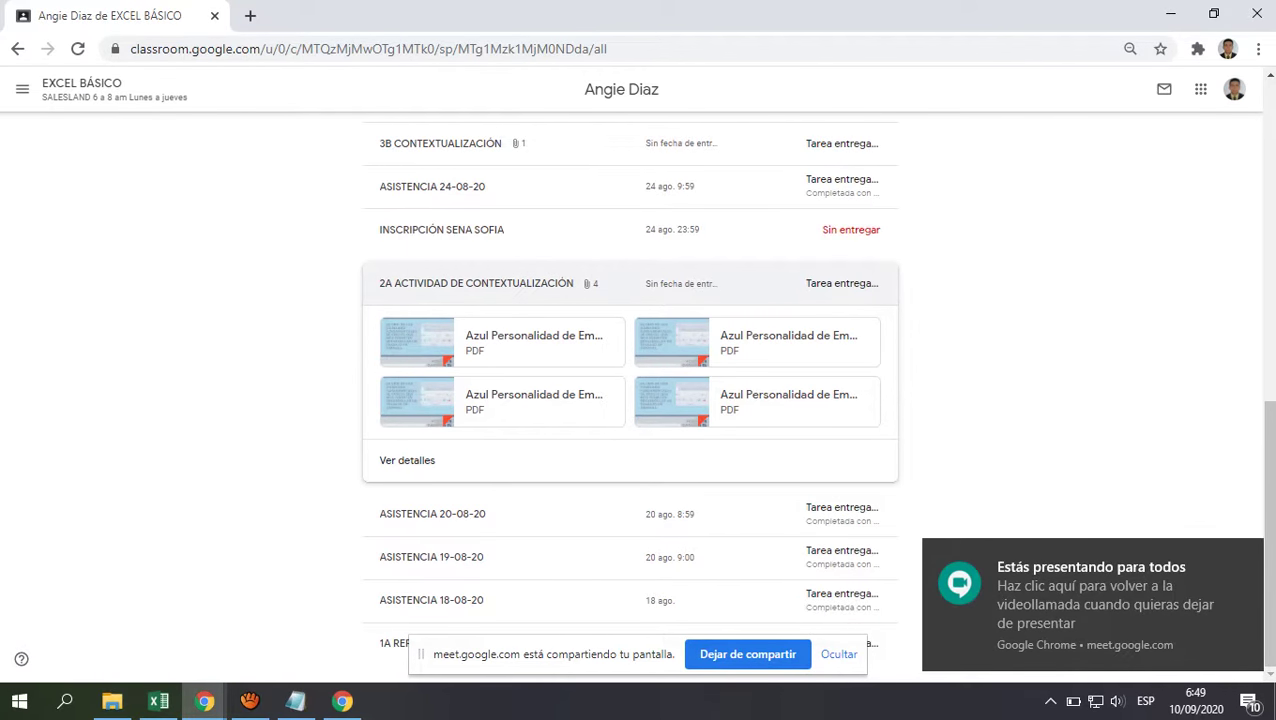
scroll(630, 400, "up", 10)
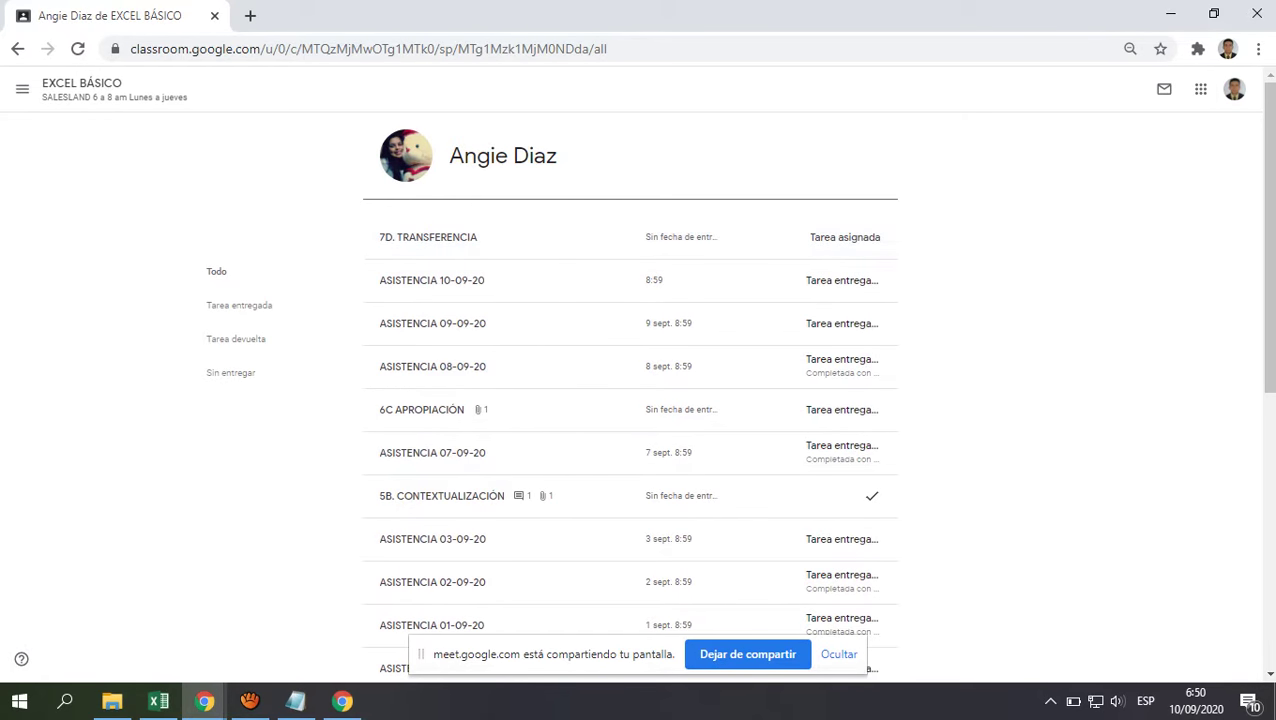
Raise Chrome's page zoom from 90 % to 100 %.
left_click(1258, 48)
left_click(1200, 223)
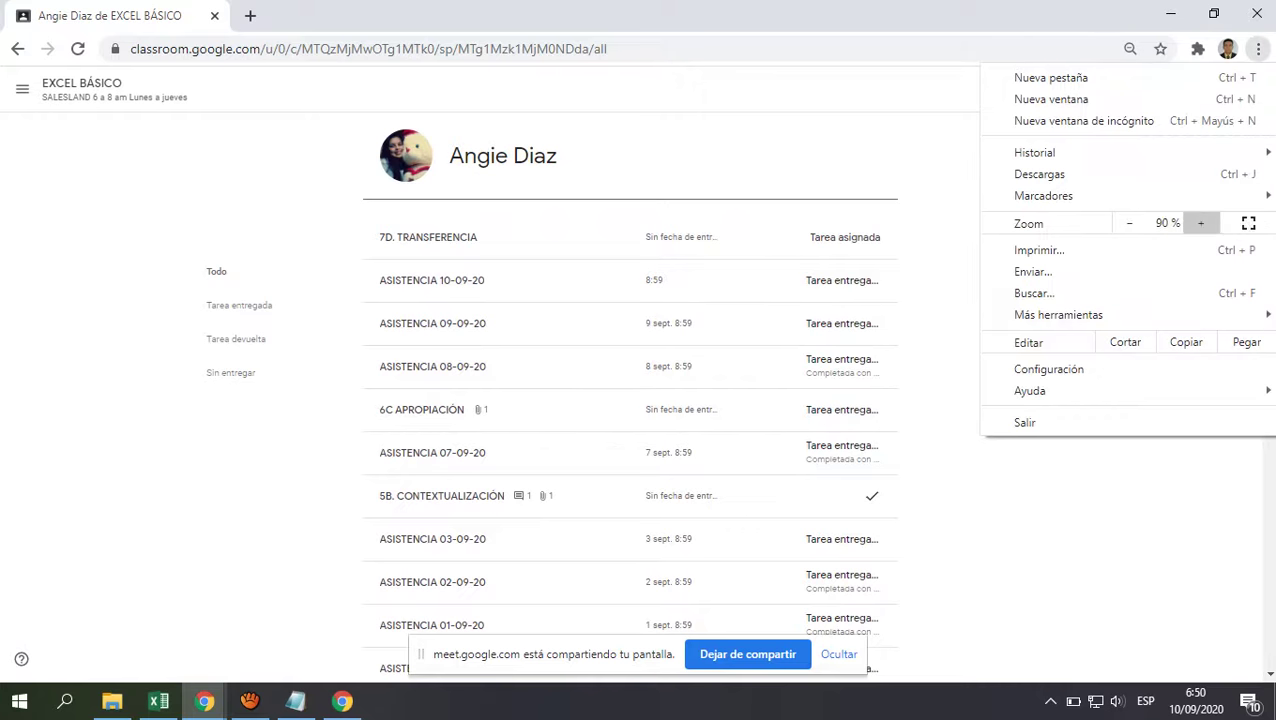
left_click(1200, 223)
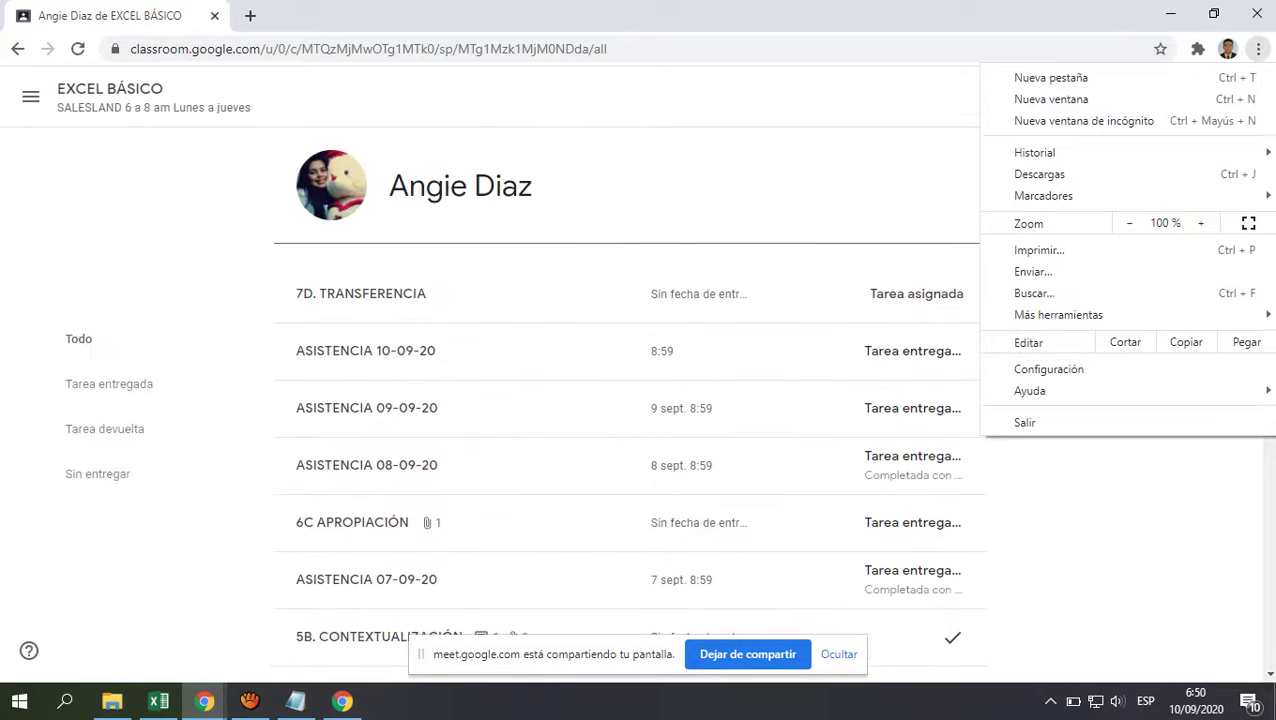
Scroll down to 1A REFLEXIÓN INICIAL and hide the Meet screen-sharing notice.
scroll(630, 430, "down", 1)
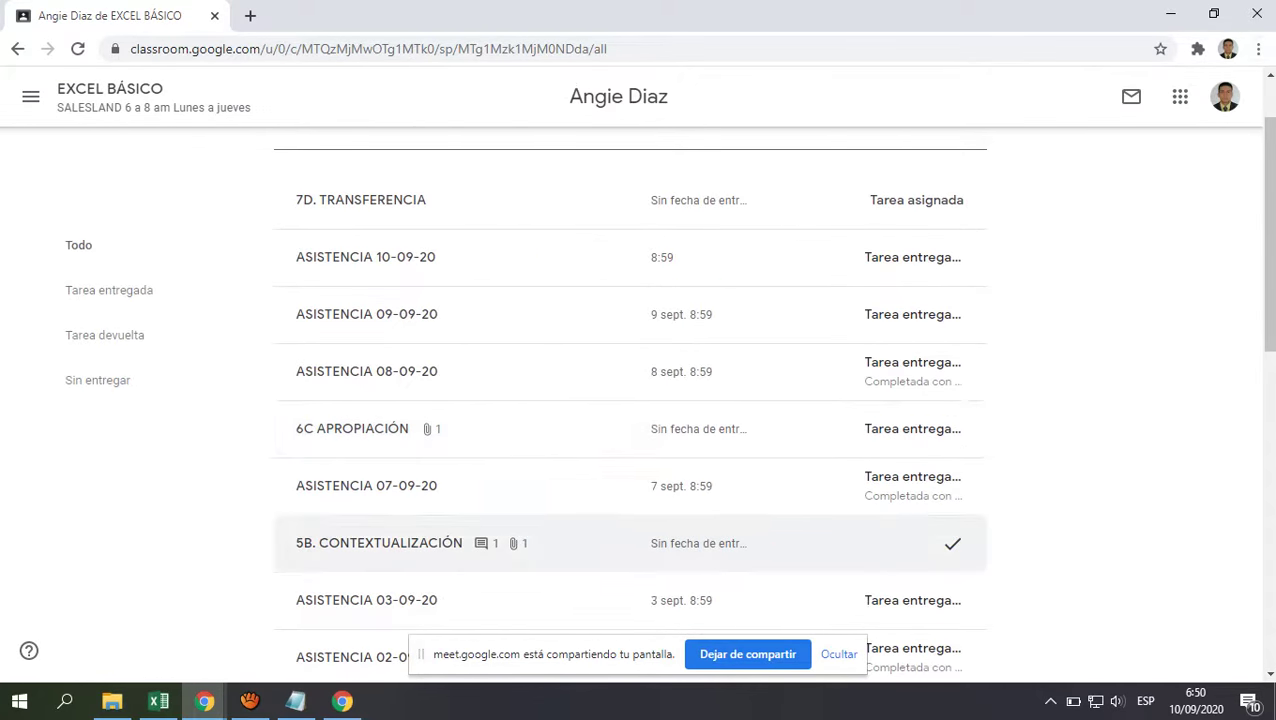
scroll(630, 430, "down", 3)
scroll(630, 432, "down", 2)
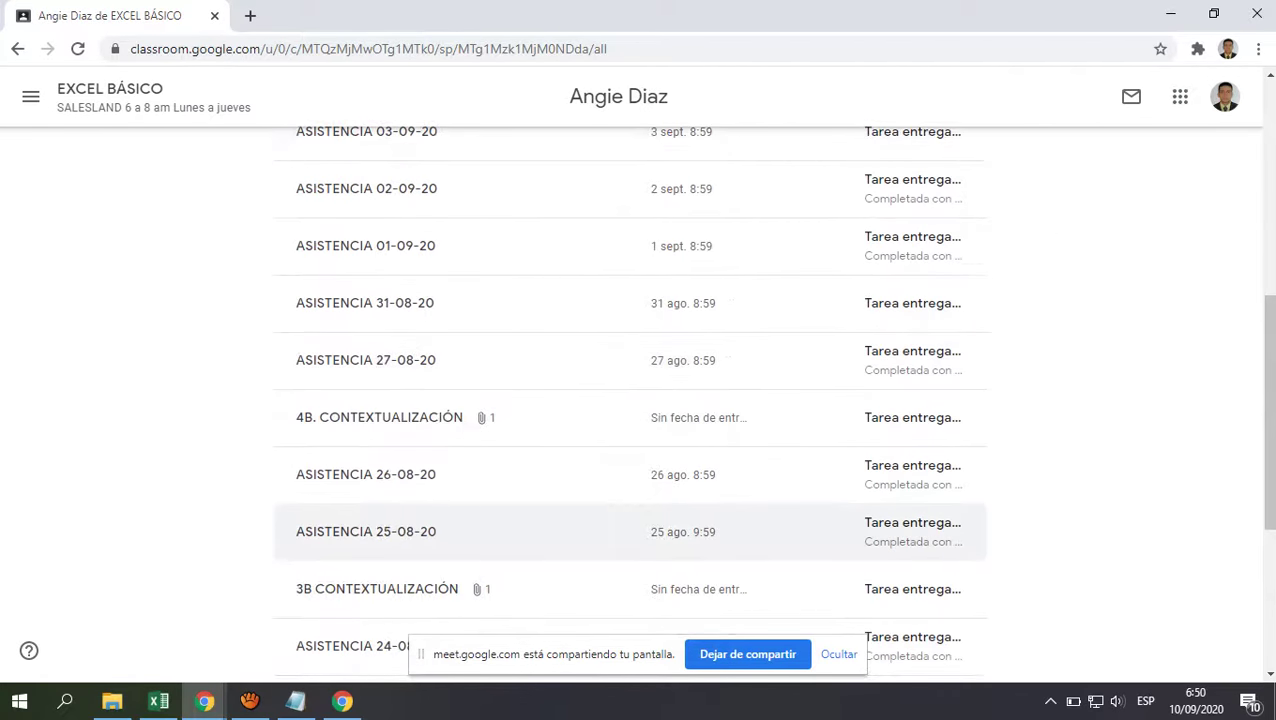
scroll(630, 500, "down", 3)
scroll(630, 430, "down", 1)
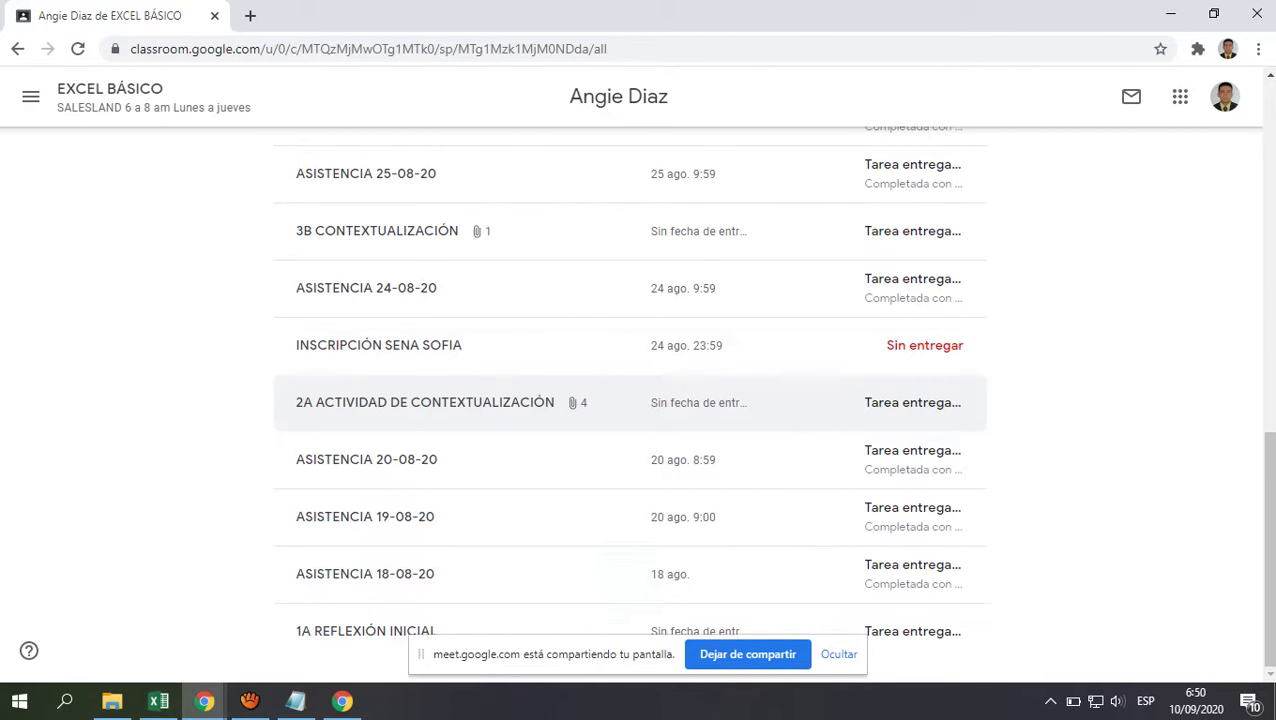
left_click(839, 654)
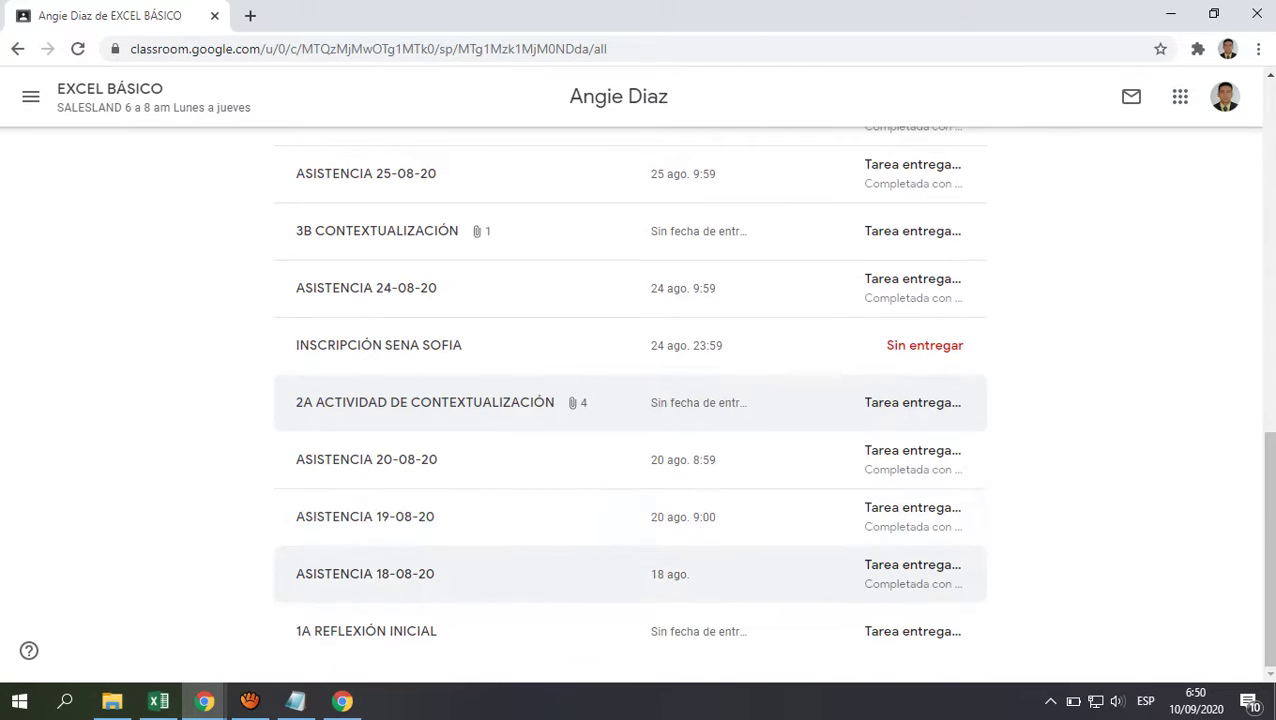
Review the assignment list again, from 7D. TRANSFERENCIA through the ASISTENCIA entries.
scroll(630, 400, "up", 2)
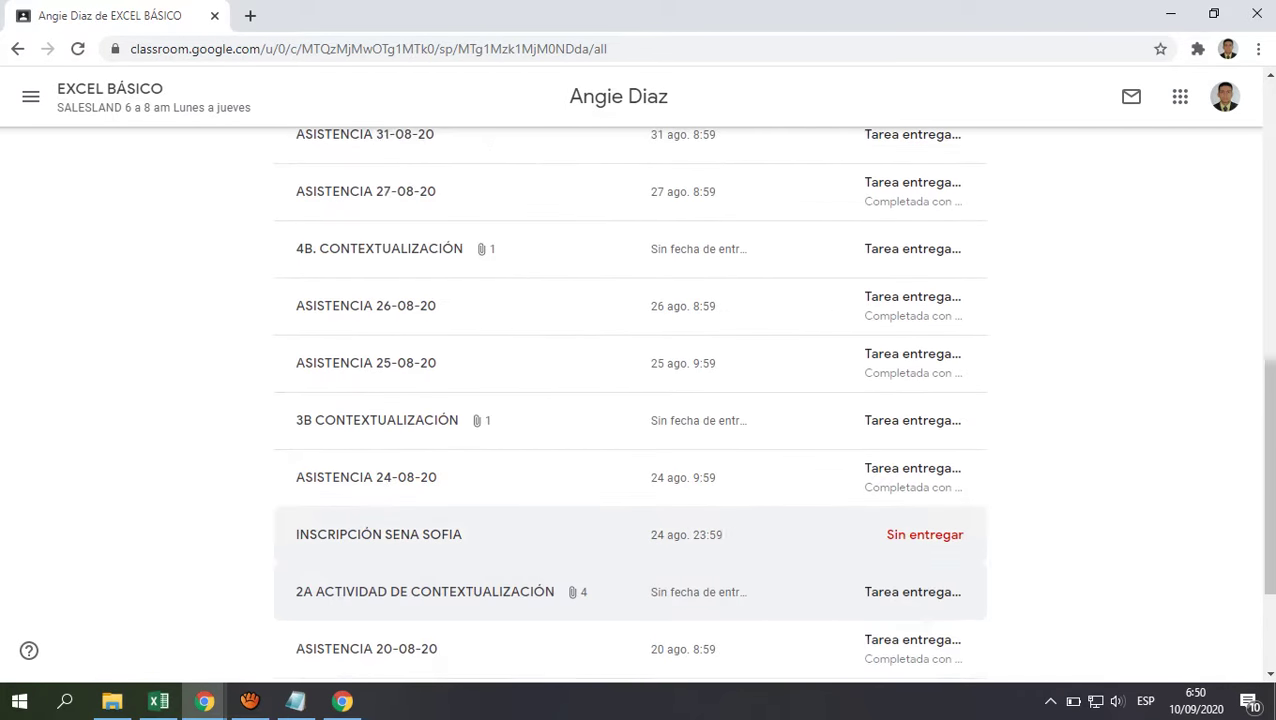
scroll(630, 400, "up", 2)
scroll(630, 522, "up", 2)
scroll(630, 522, "up", 1)
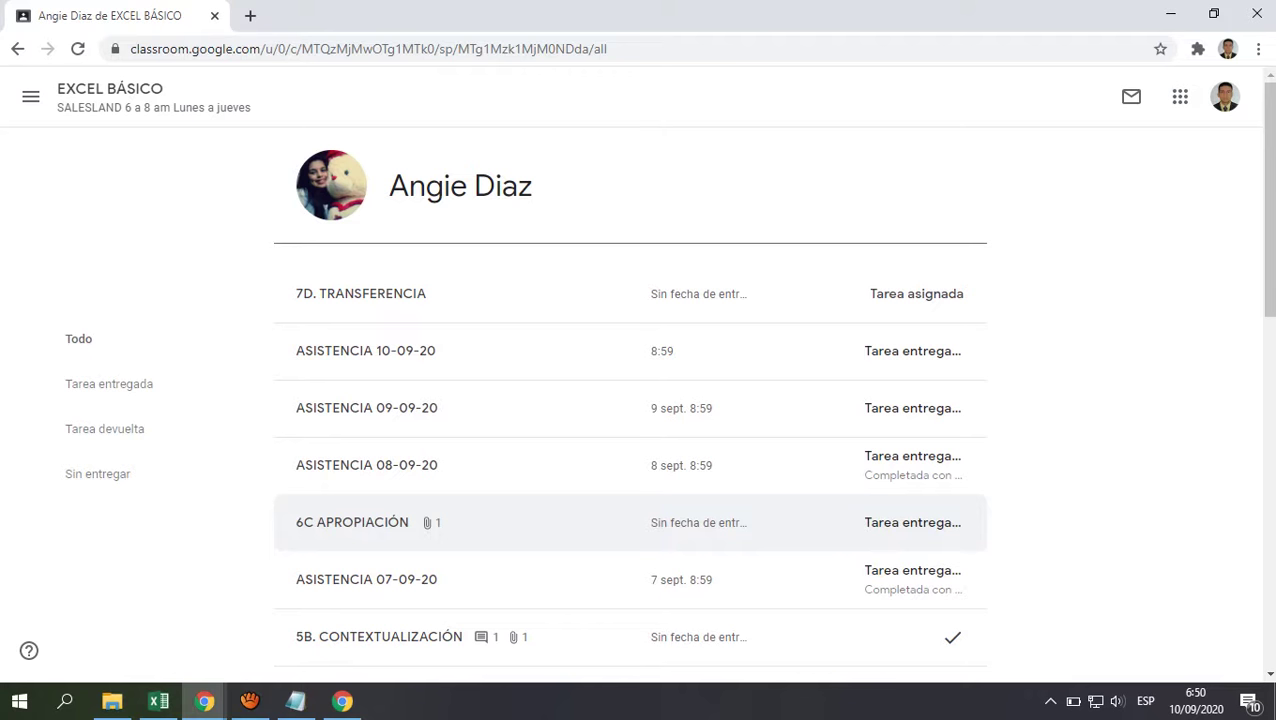
scroll(630, 515, "down", 4)
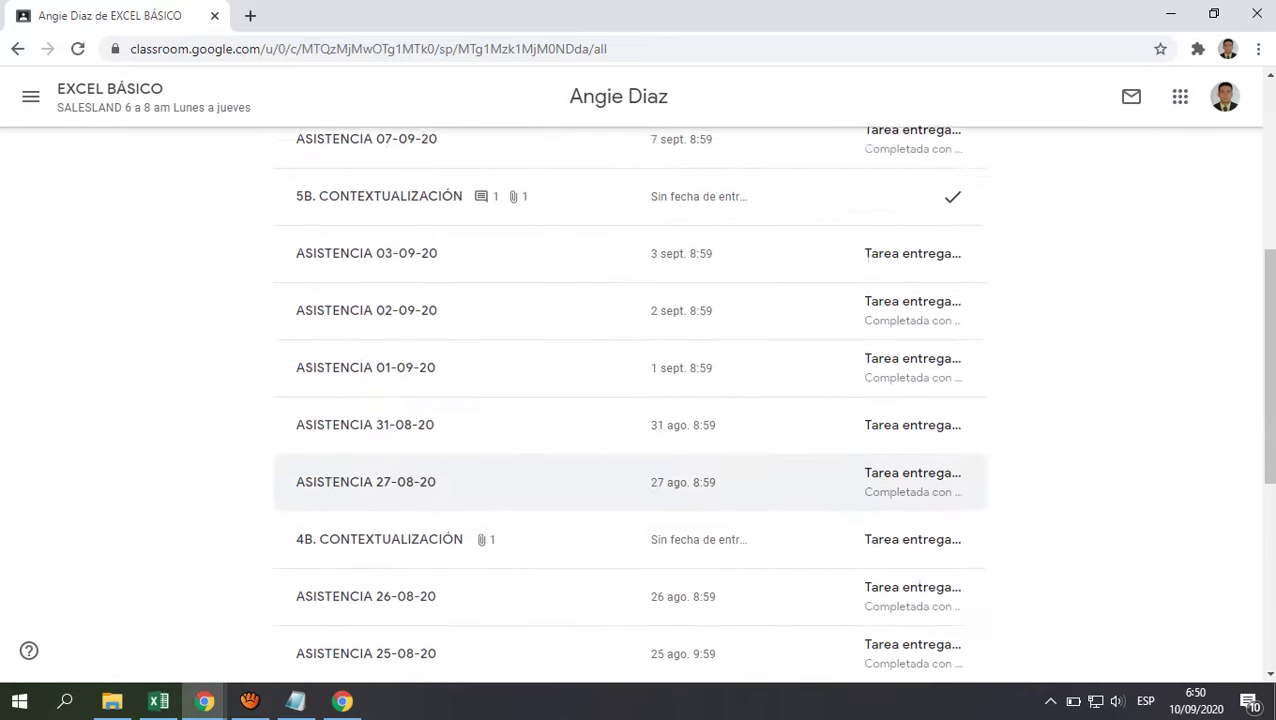
scroll(630, 500, "down", 1)
scroll(630, 500, "down", 1)
scroll(630, 500, "down", 2)
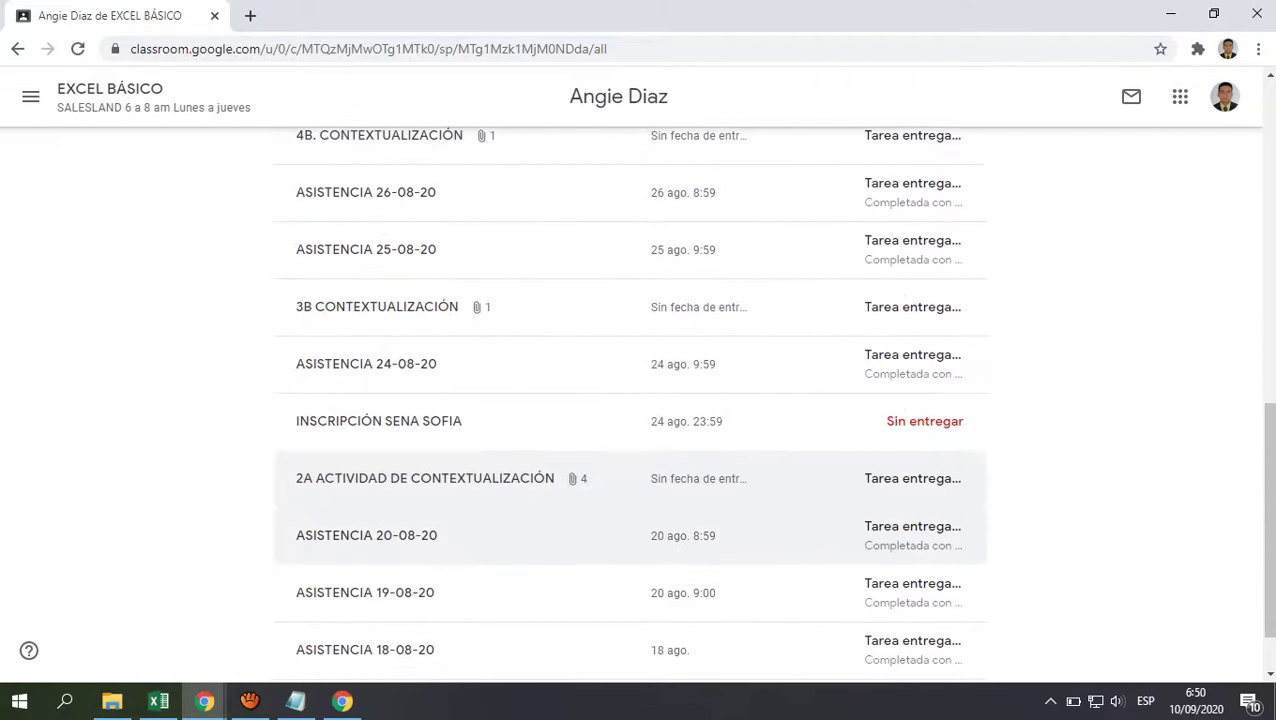
scroll(630, 420, "down", 1)
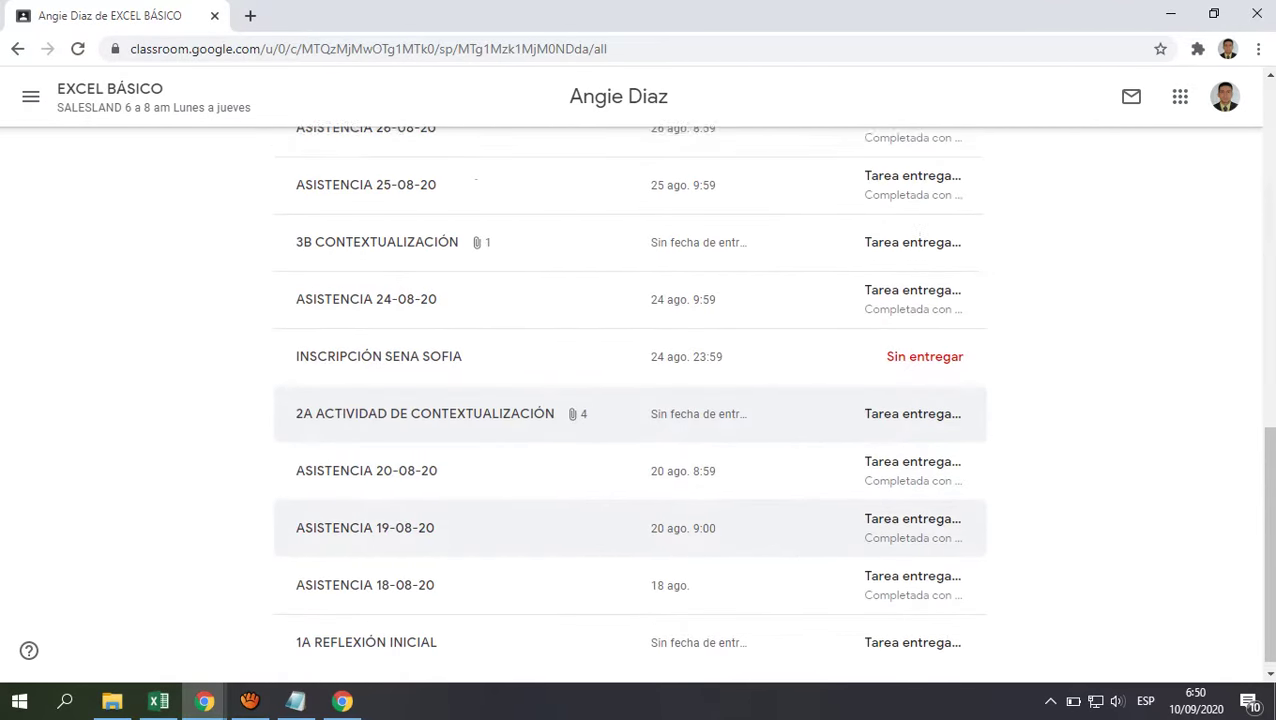
scroll(630, 420, "up", 15)
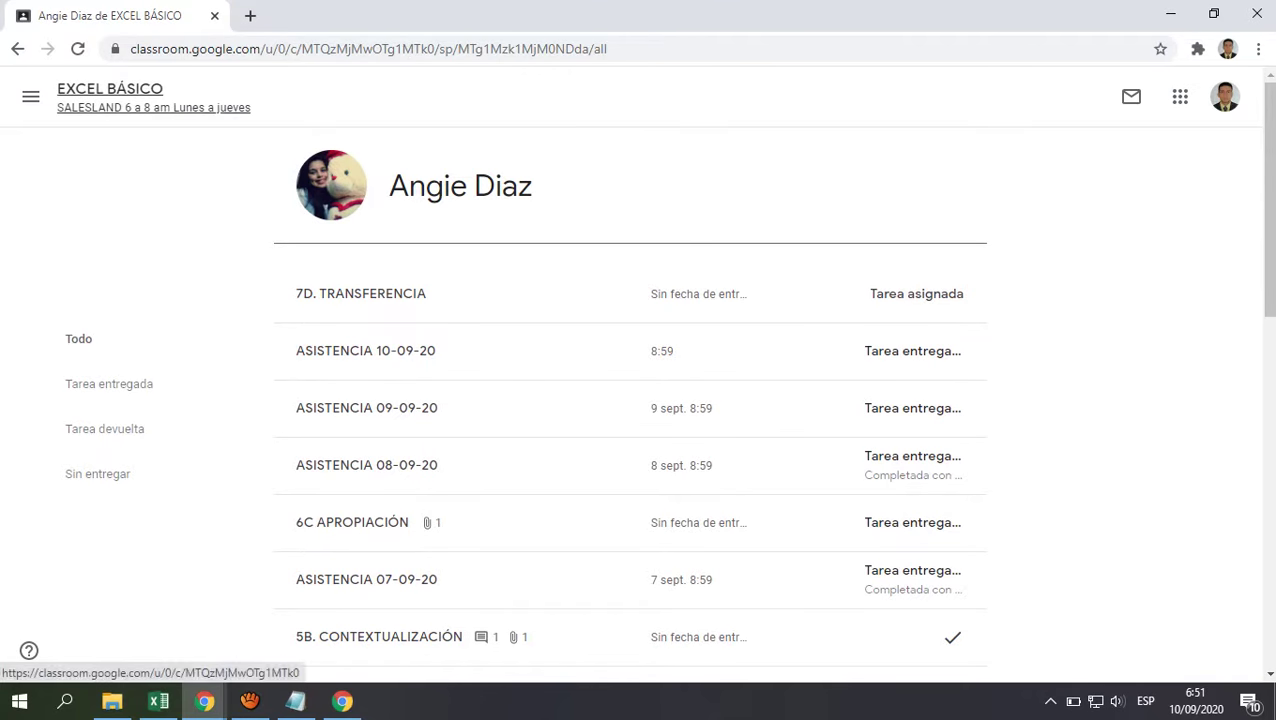
Return to the EXCEL BÁSICO stream showing 7D. TRANSFERENCIA and ASISTENCIA 10-09-20.
left_click(110, 98)
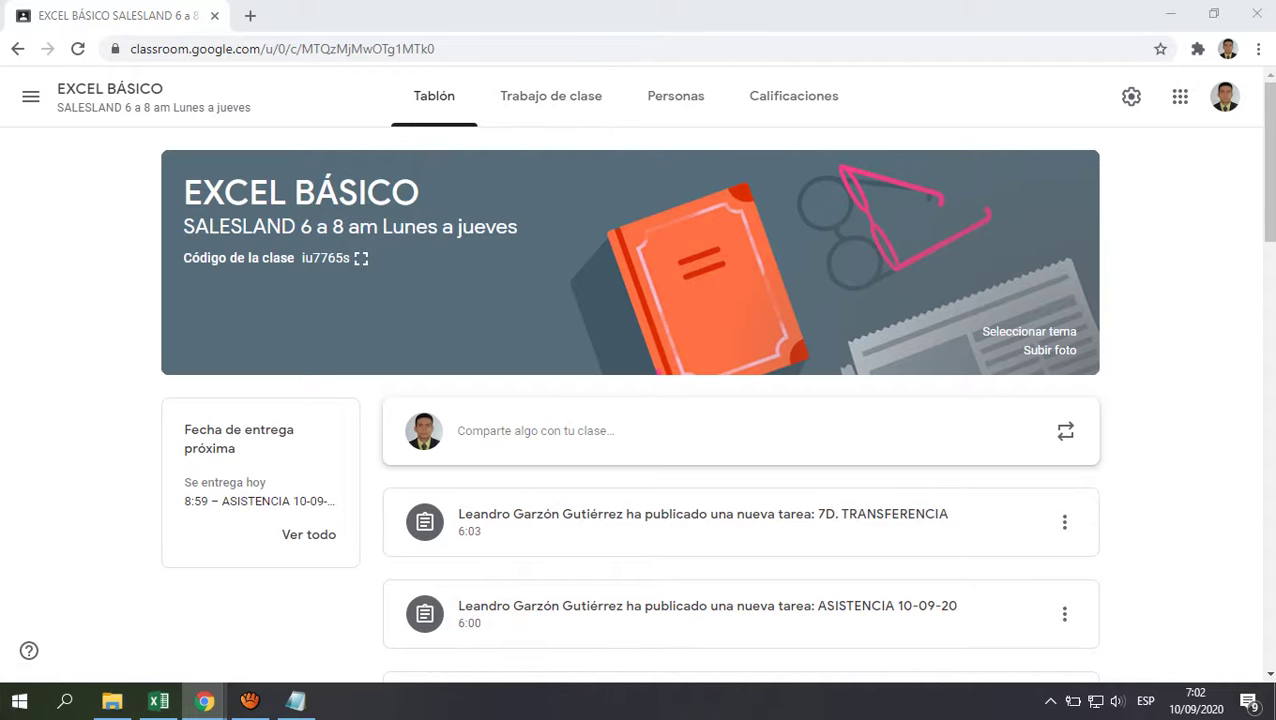
Open Google Calendar and follow the Reunión Coordinación UTI-Complementaria Teams meeting link.
left_click(1180, 96)
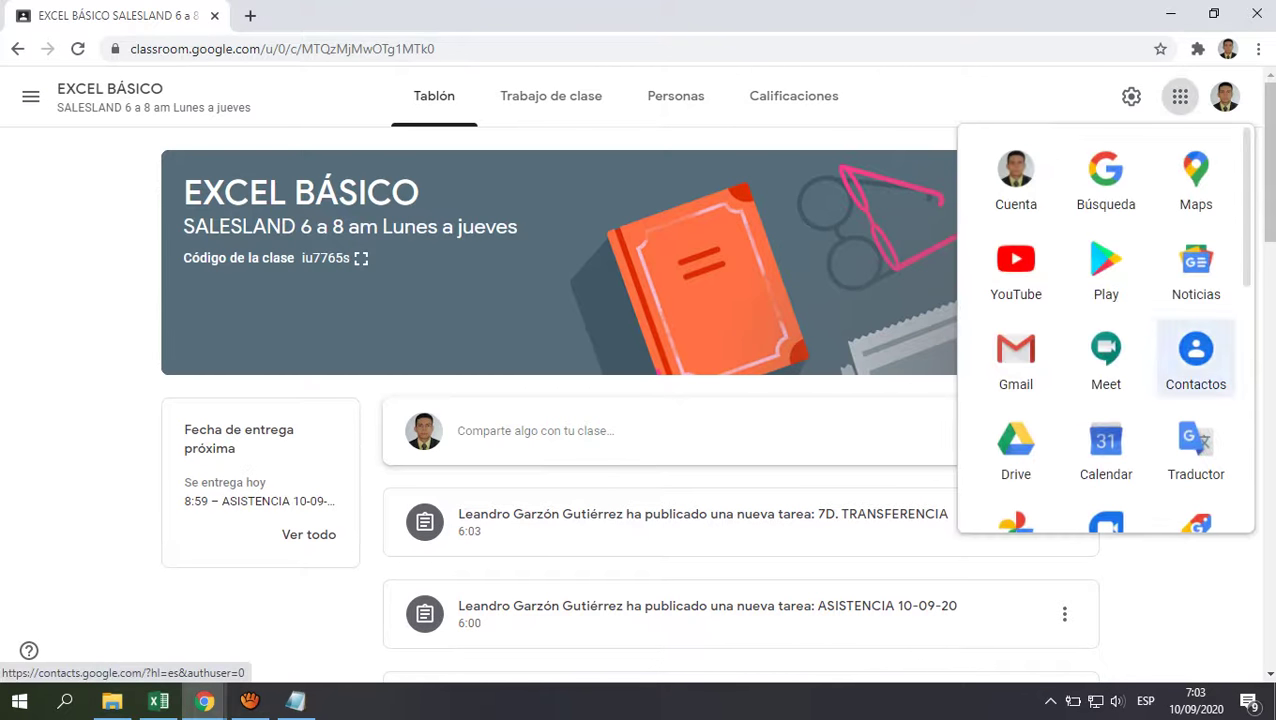
left_click(1106, 448)
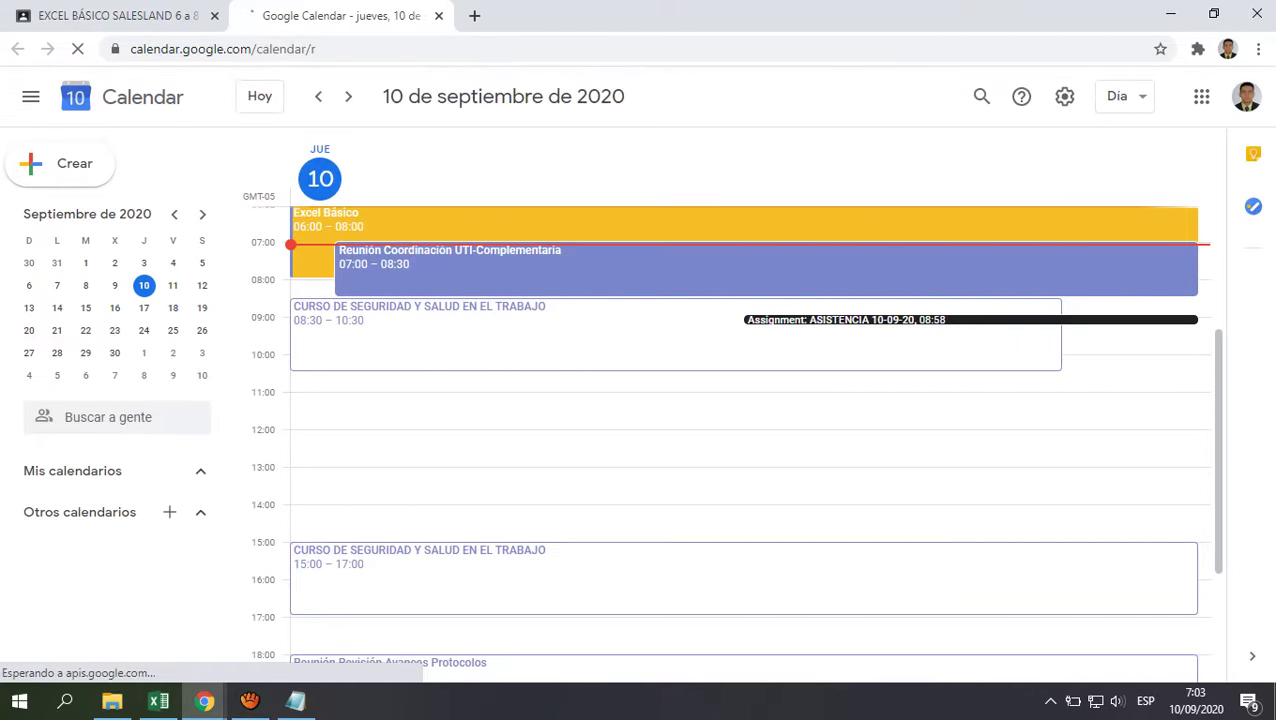
left_click(450, 256)
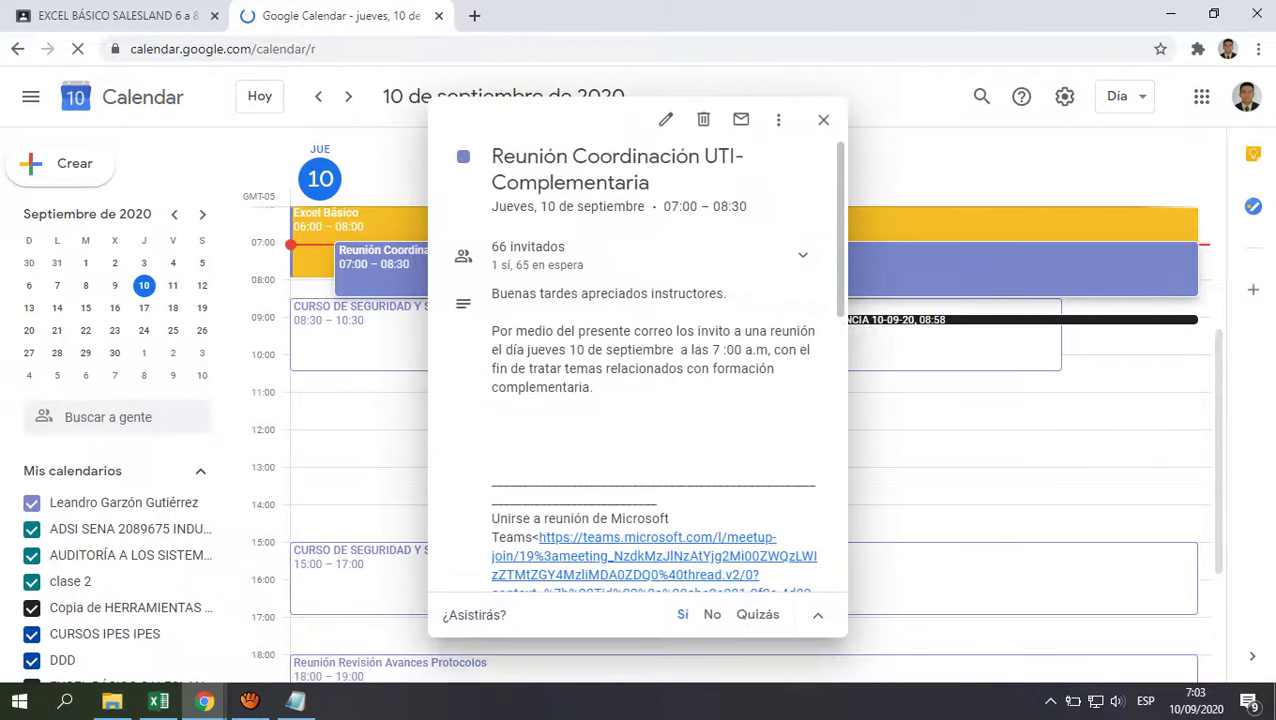
left_click(654, 556)
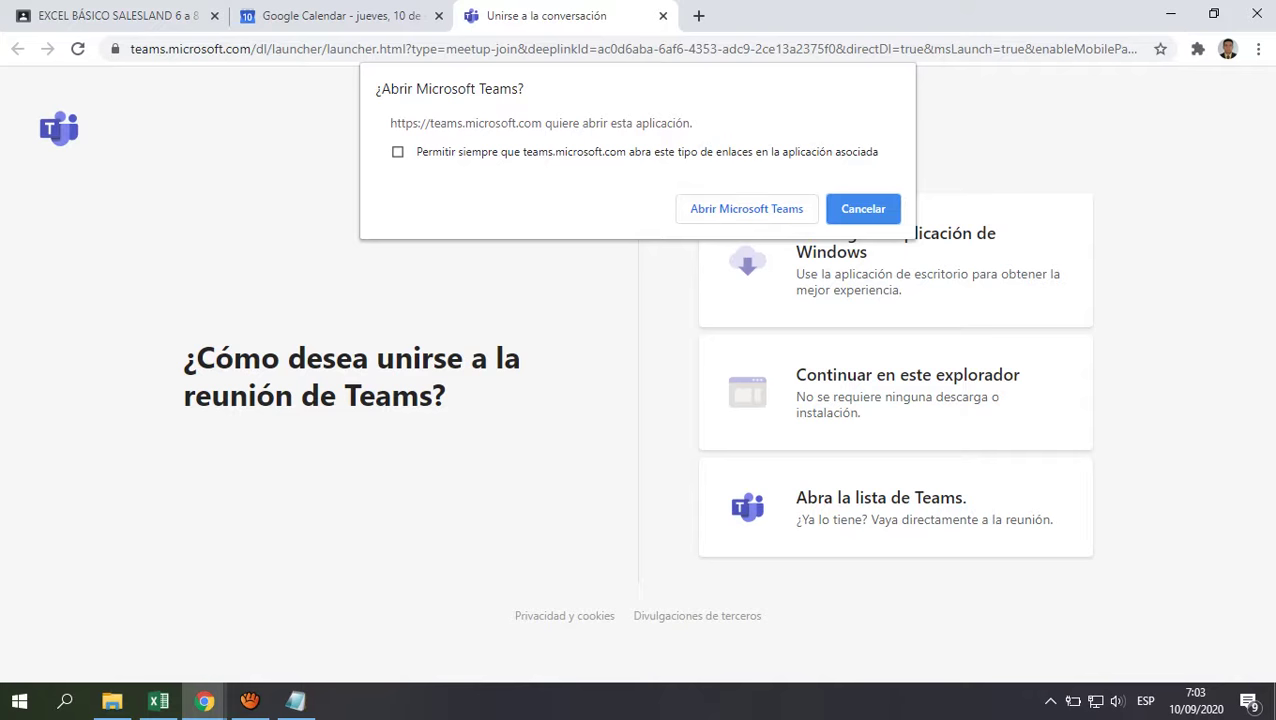
Launch the meeting in Teams, cancelling the Windows installer download, to reach the pre-join screen.
left_click(746, 208)
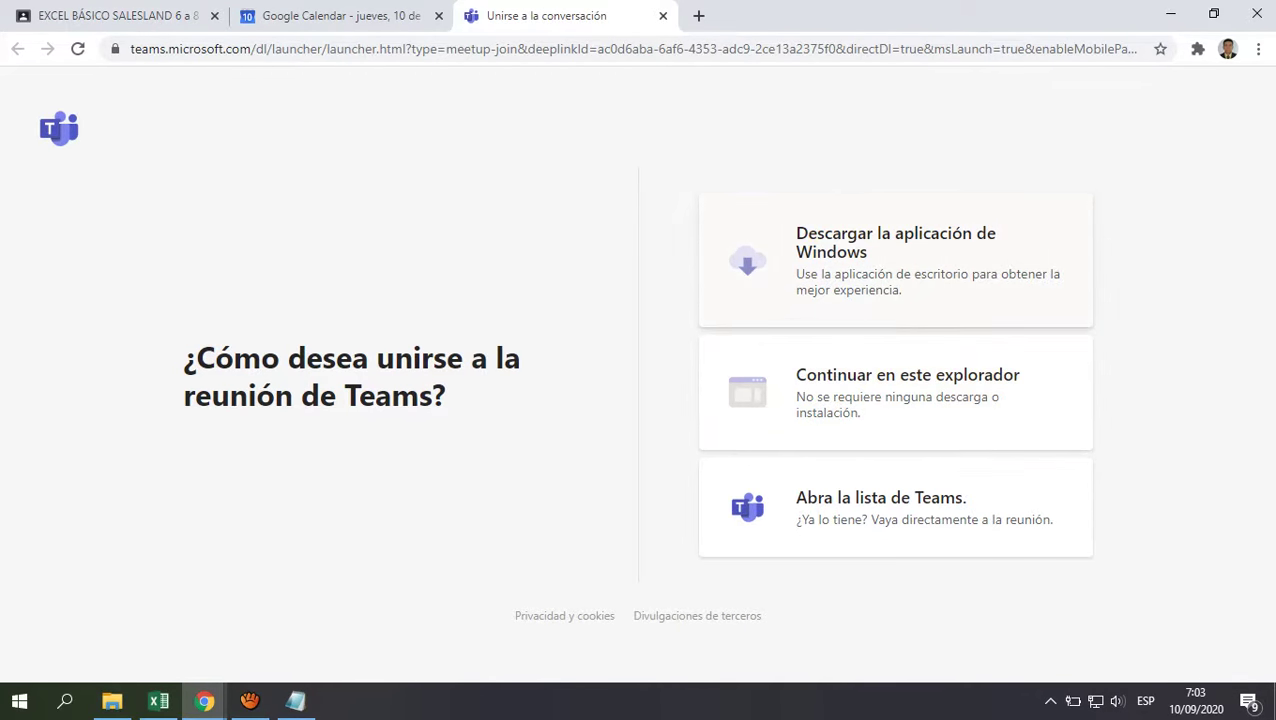
left_click(895, 260)
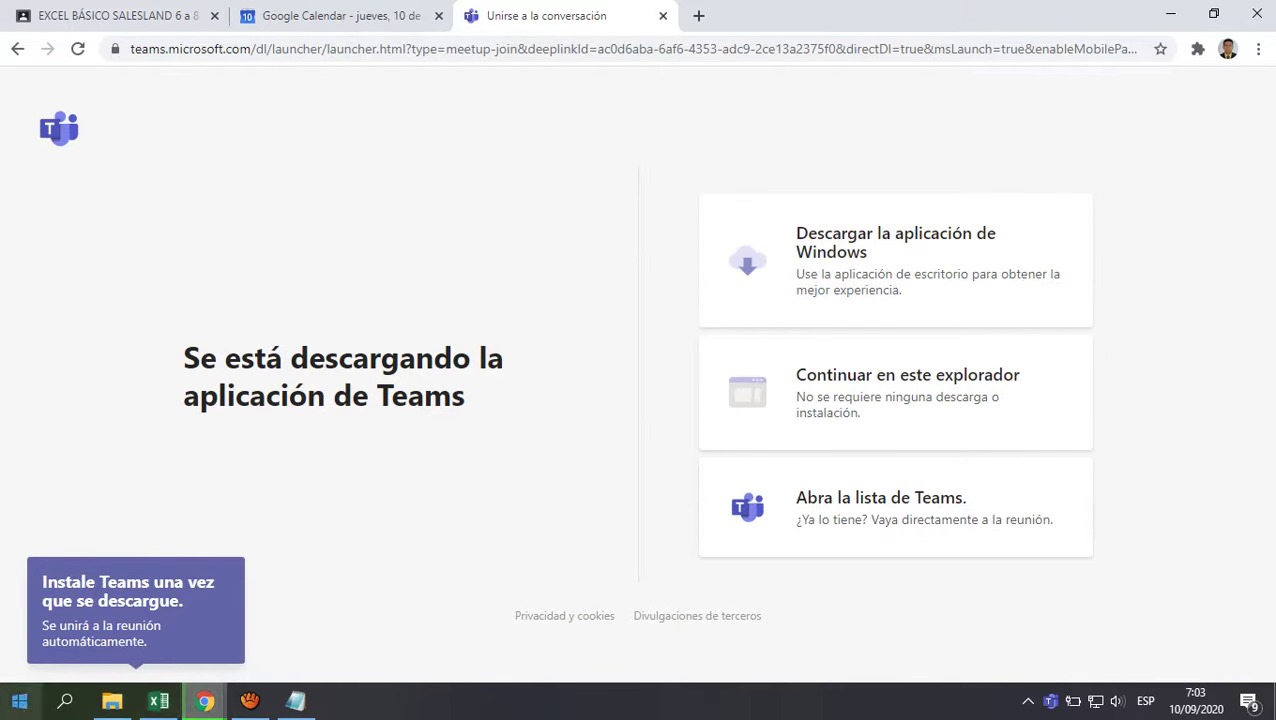
left_click(20, 700)
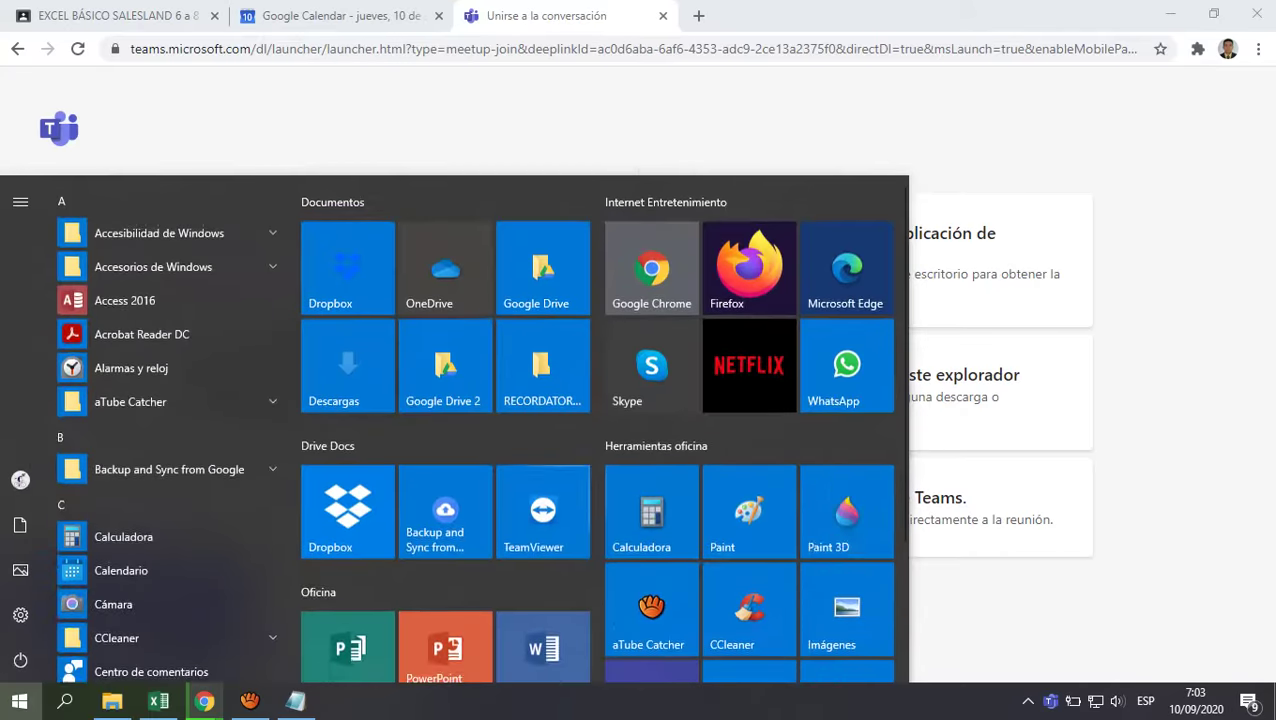
scroll(651, 450, "down", 3)
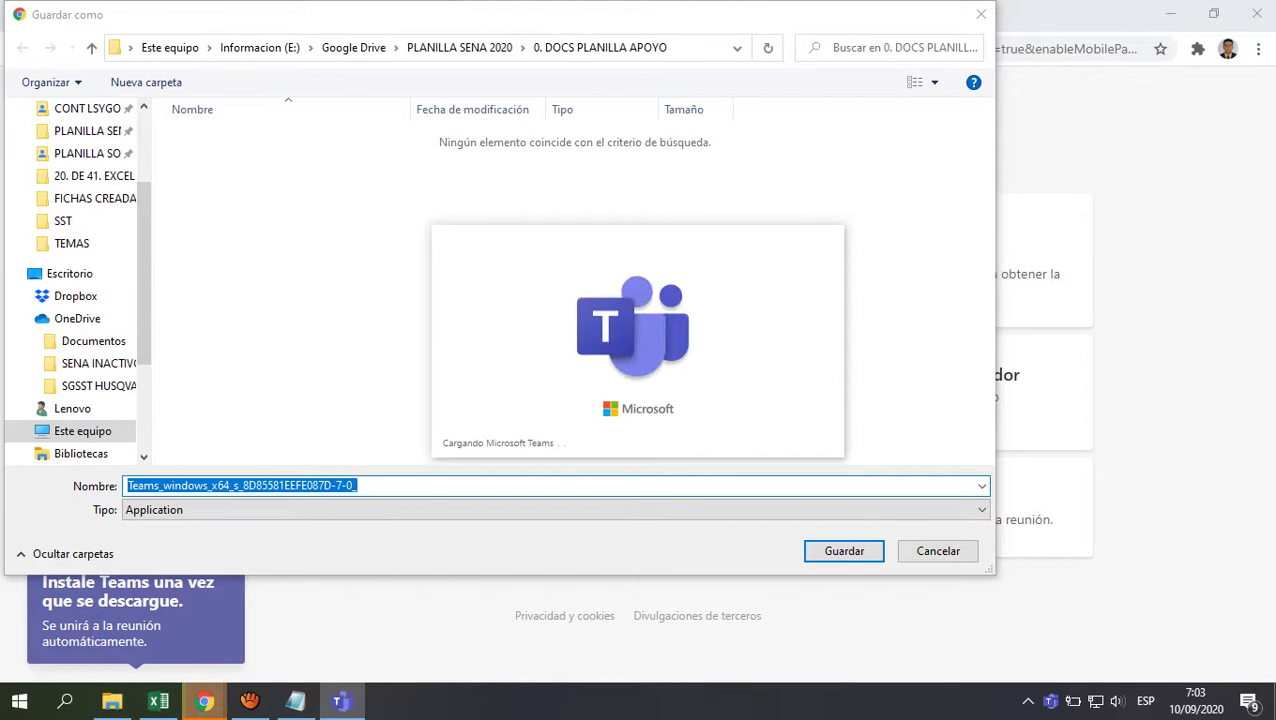
left_click(938, 551)
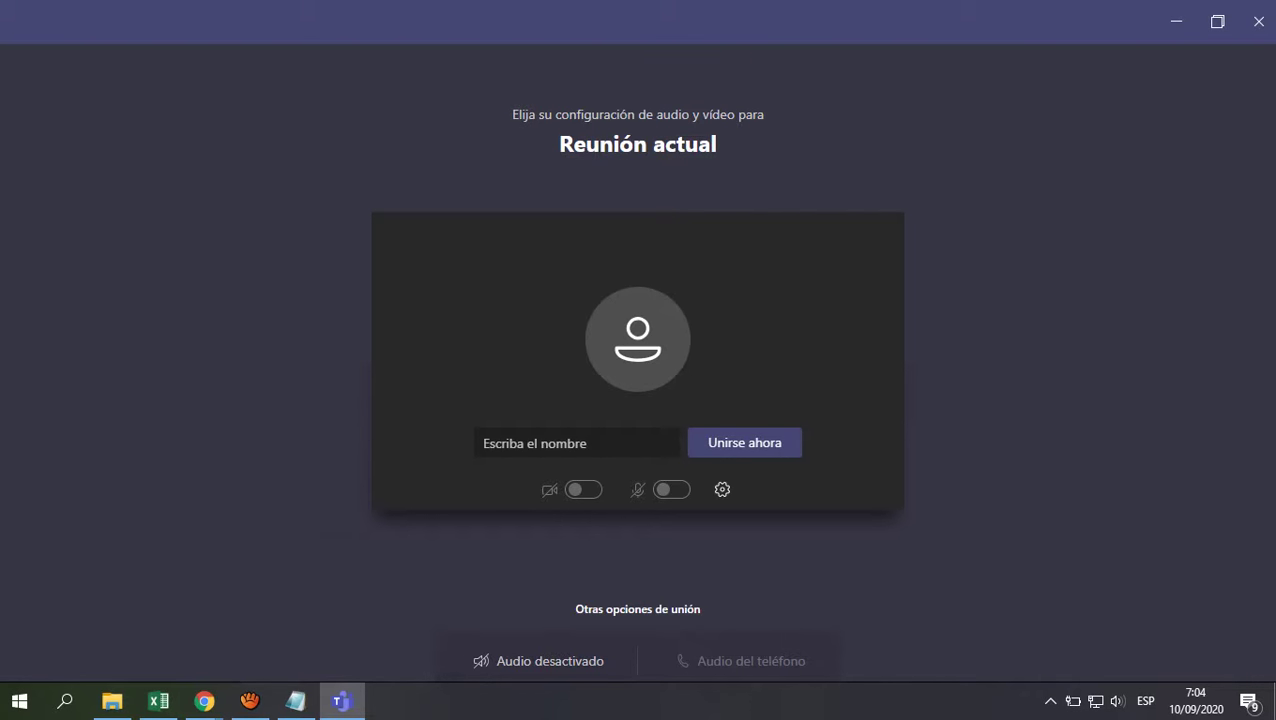
Enter a guest name in the 'Escriba el nombre' field and join the meeting with camera and microphone off.
left_click(530, 443)
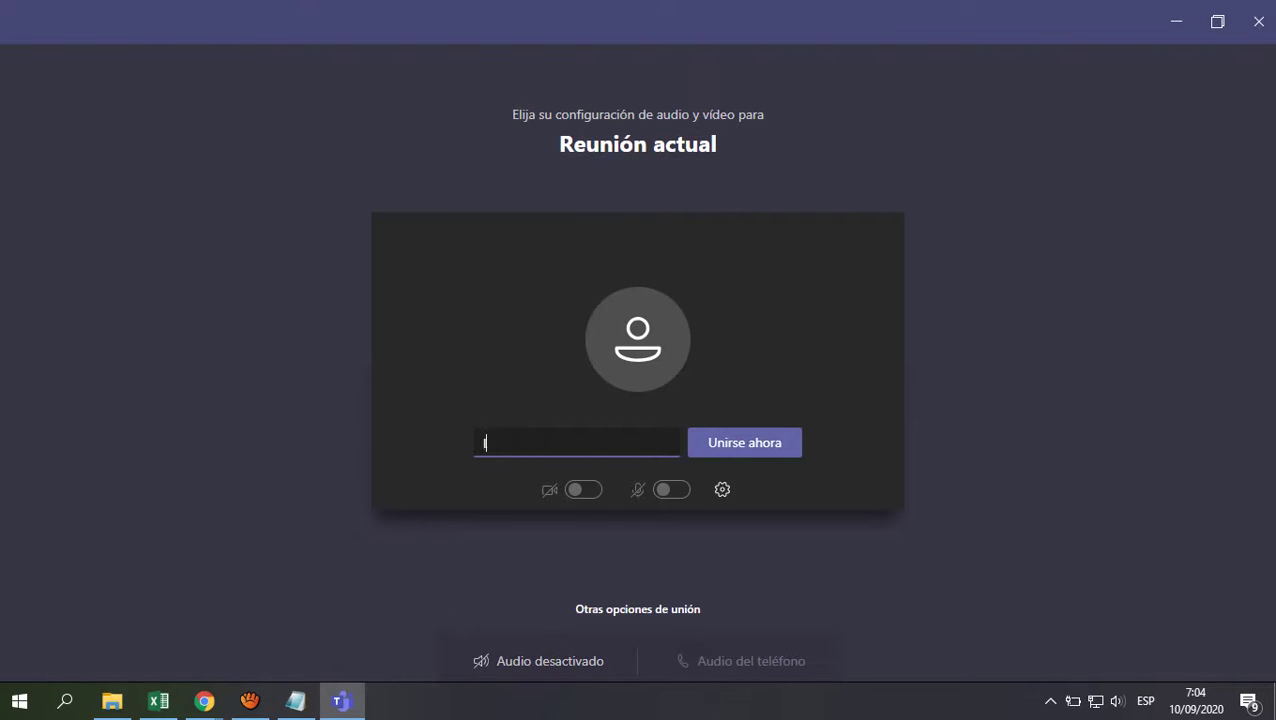
type("leandro")
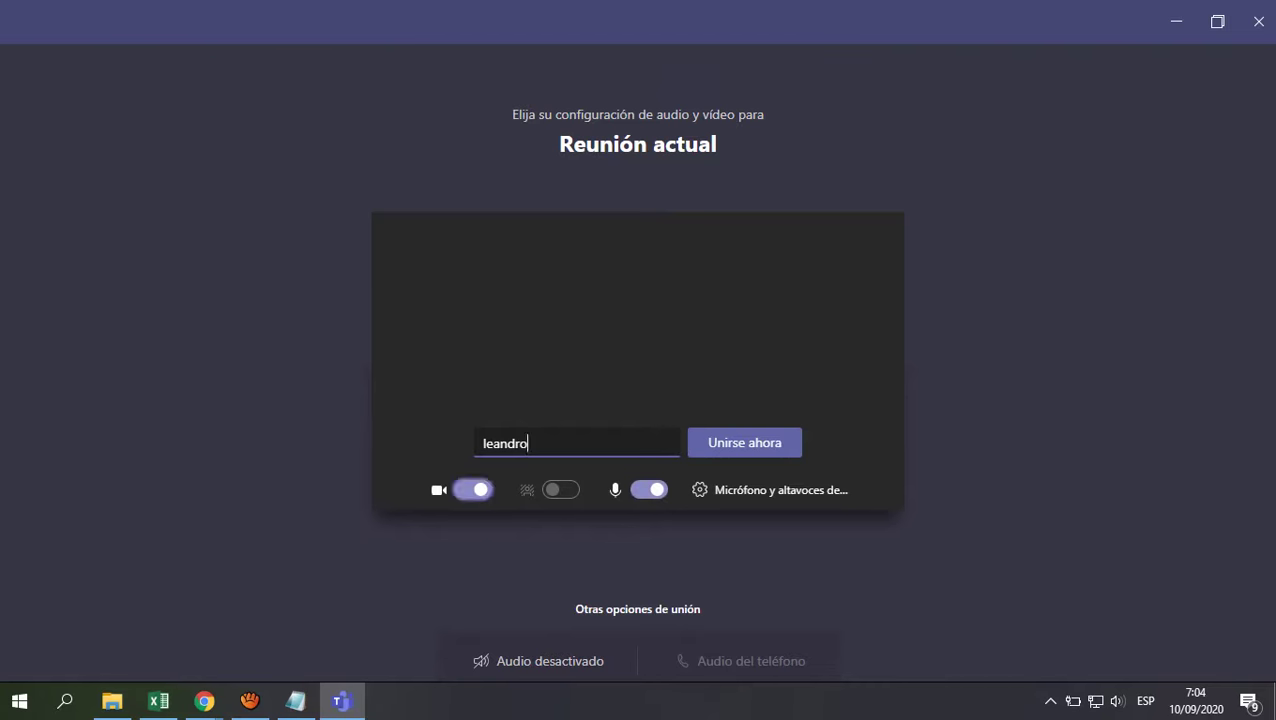
key("Return")
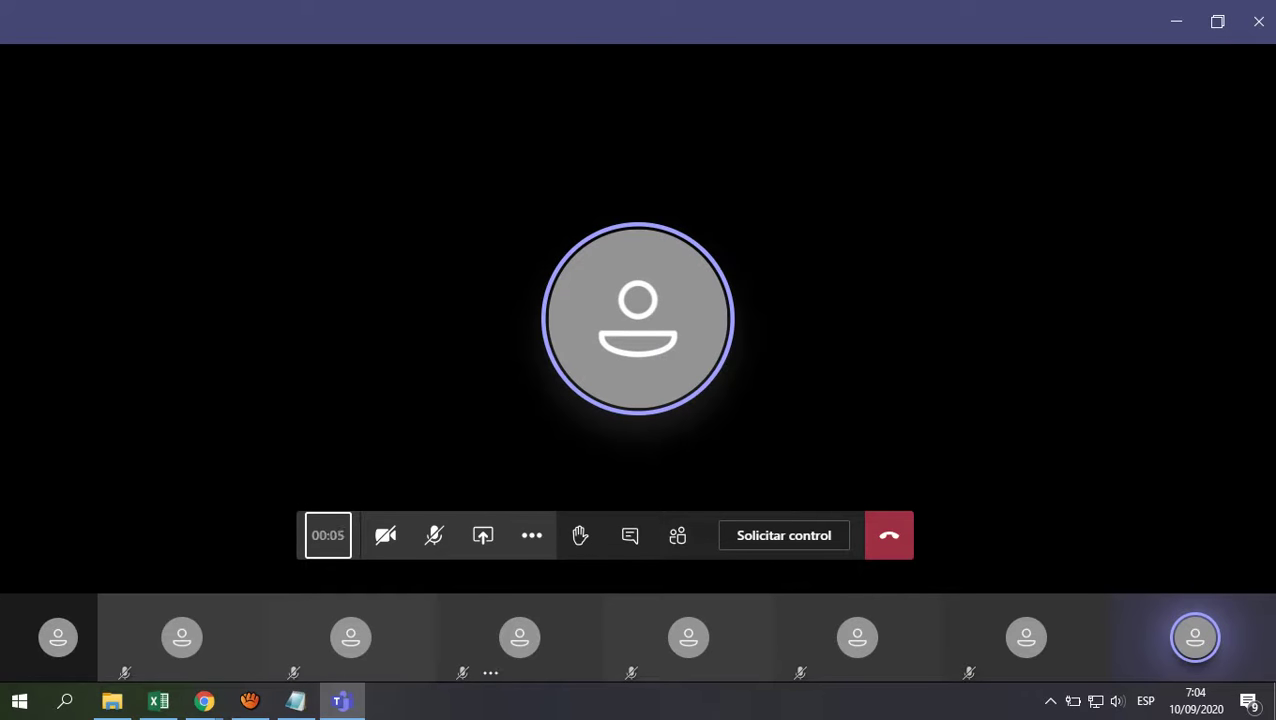
Raise the call volume and follow the shared PE-04_1 report filtered to 1360 of 2660 records.
key("XF86AudioLowerVolume")
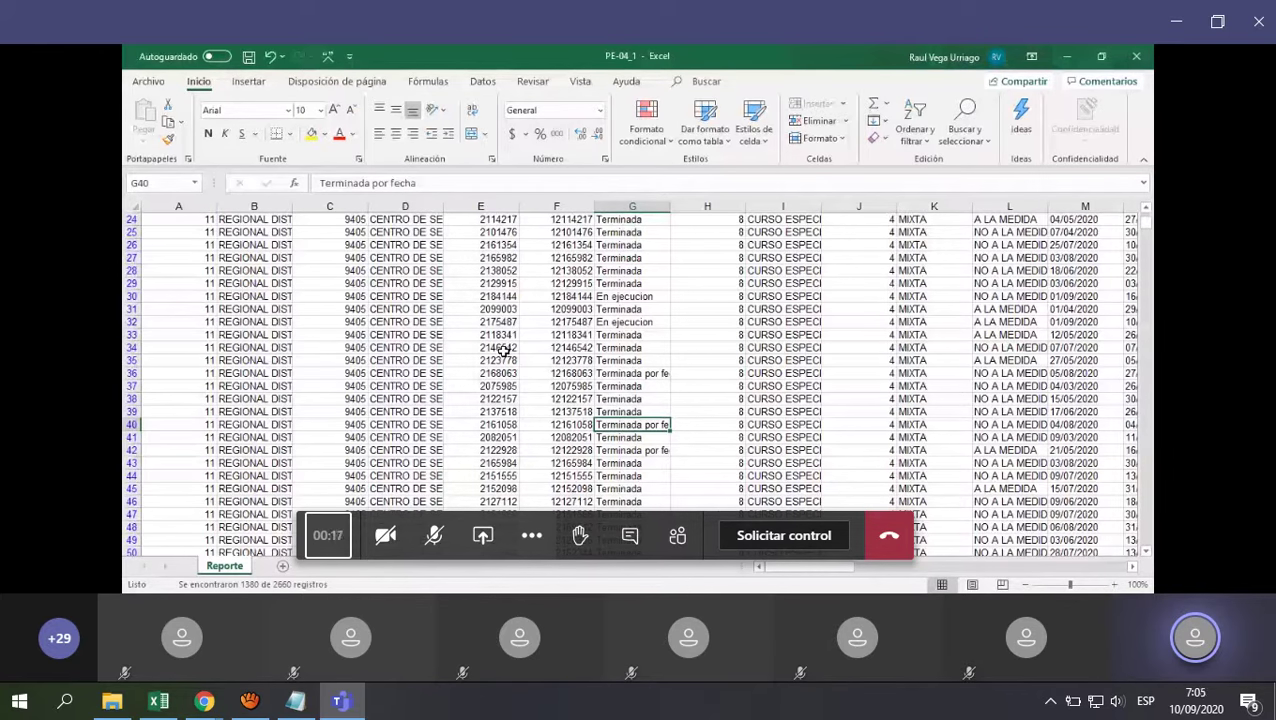
key("Up")
key("Up")
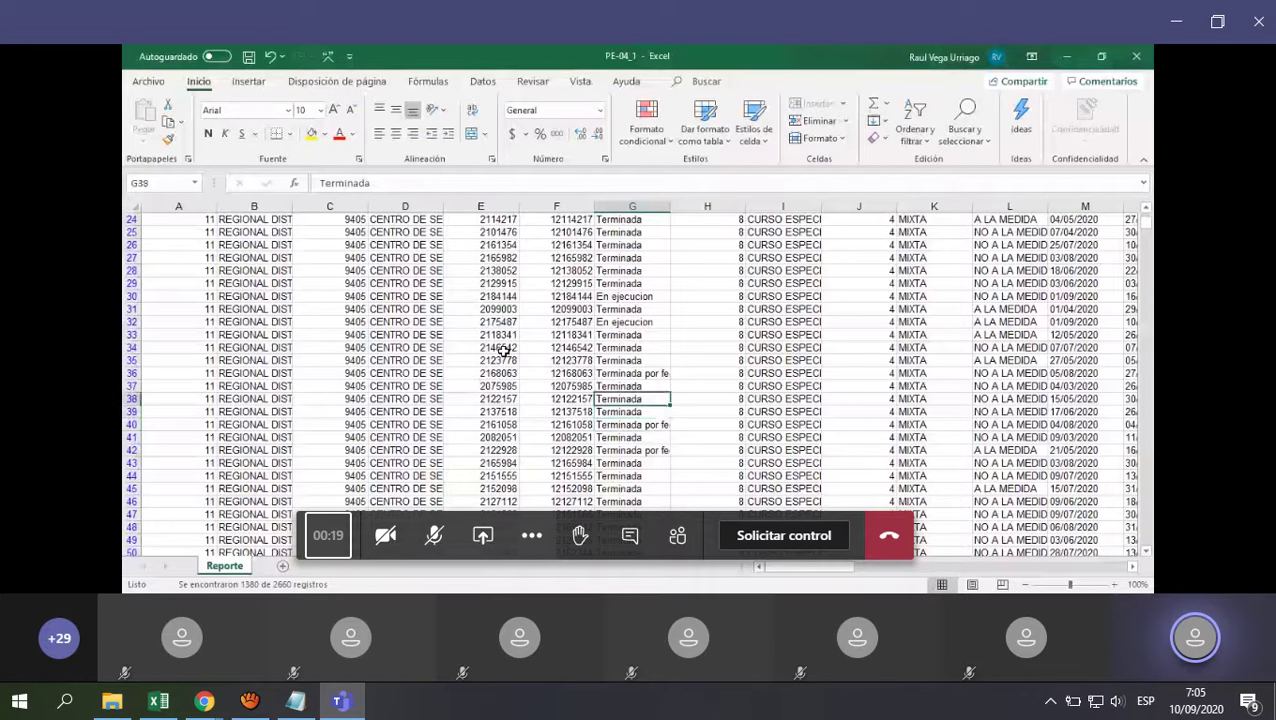
key("Page_Up")
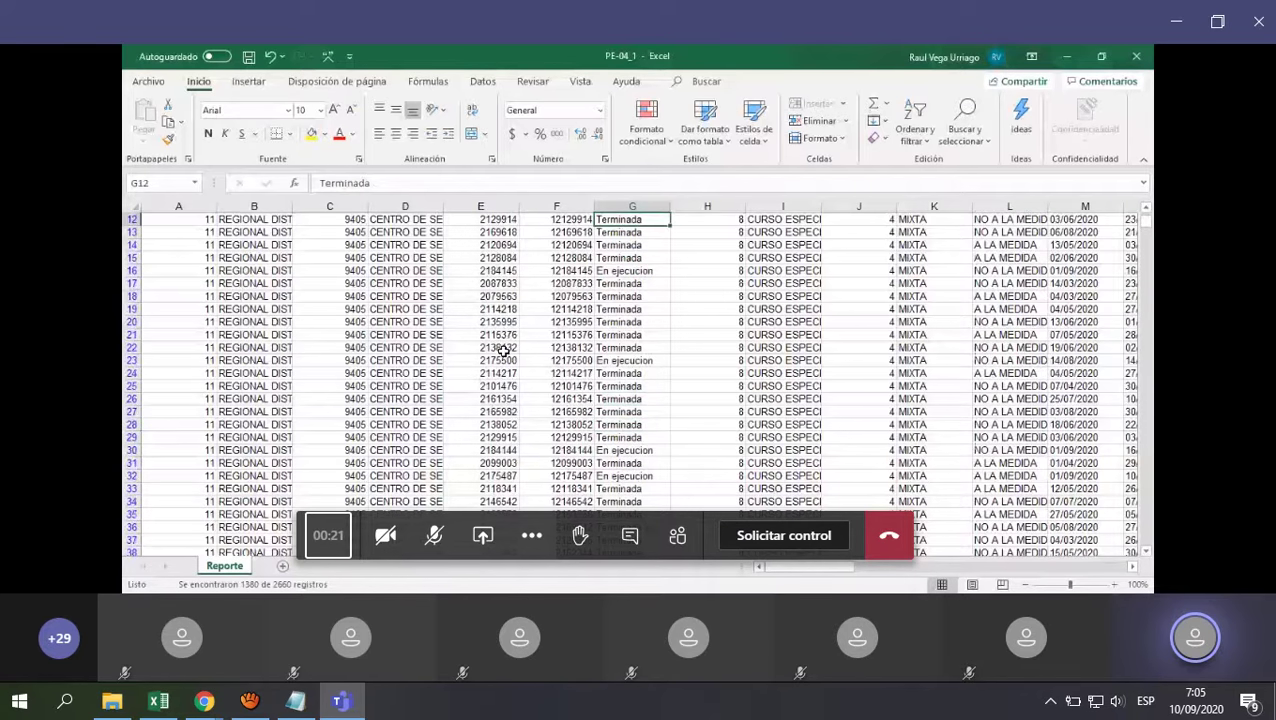
key("Page_Up")
key("Right")
key("Down")
key("Down")
key("Down")
key("Right")
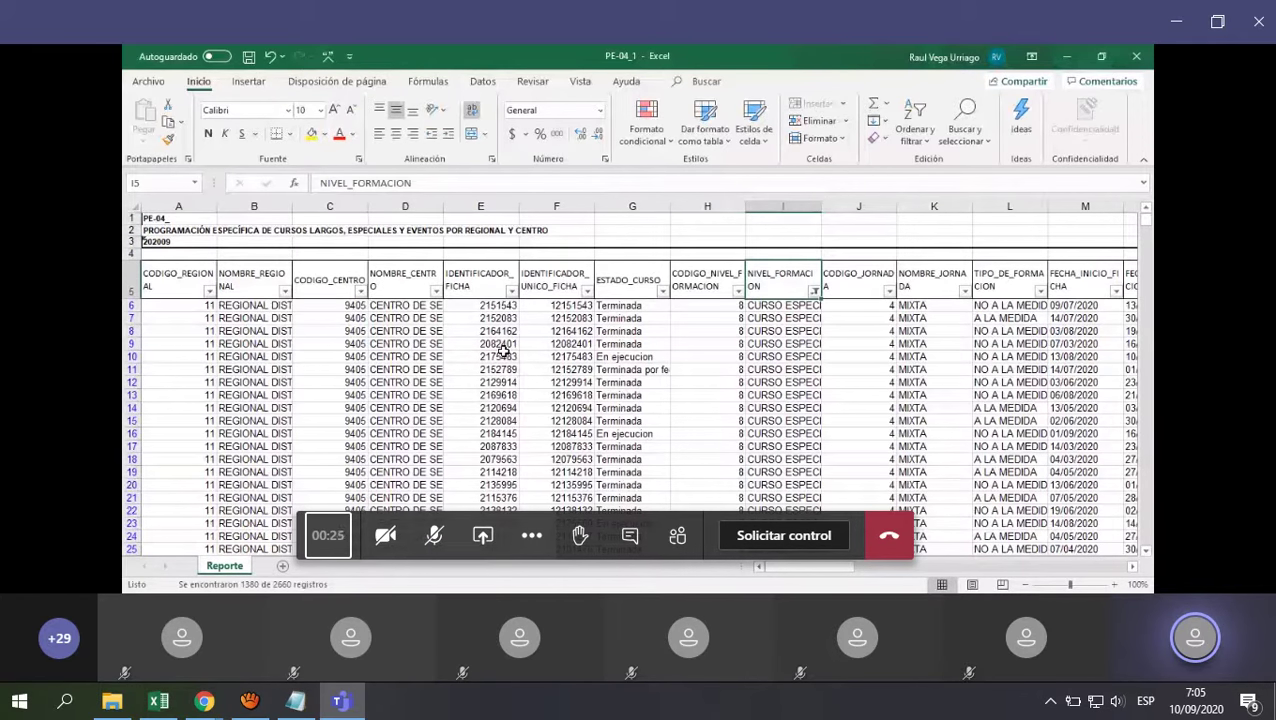
key("Down")
key("Up")
key("Down")
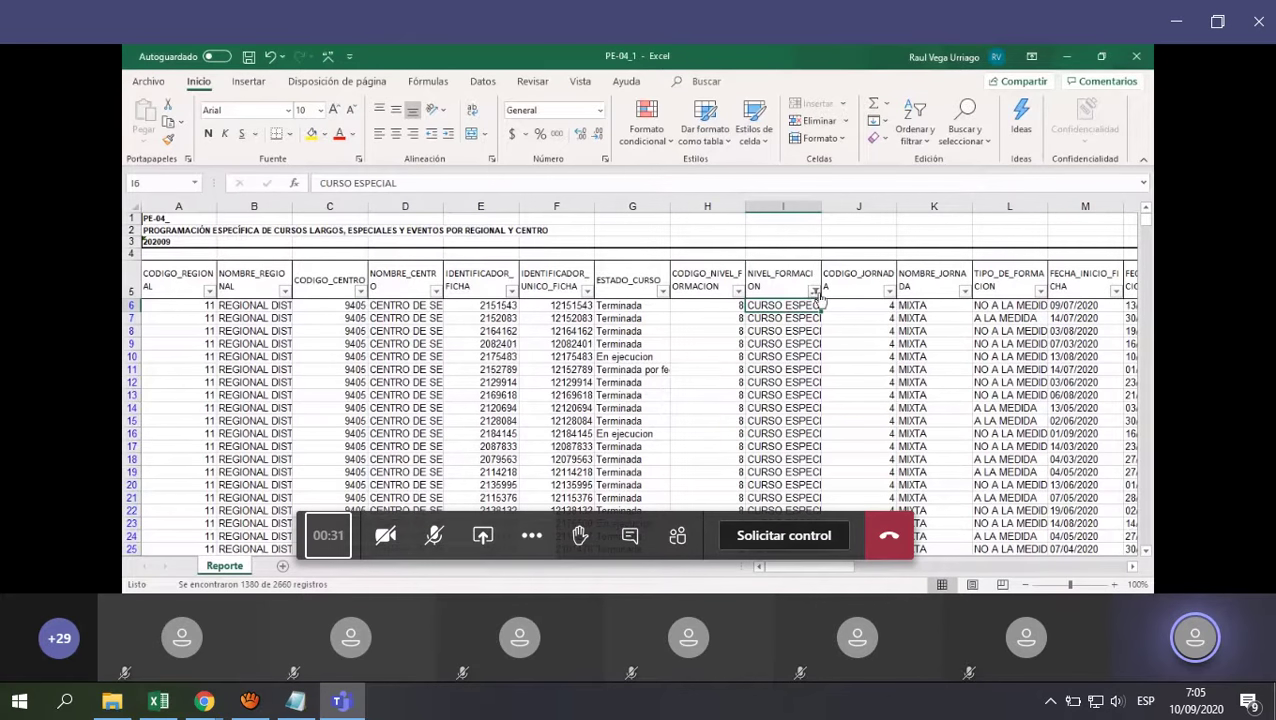
left_click(815, 292)
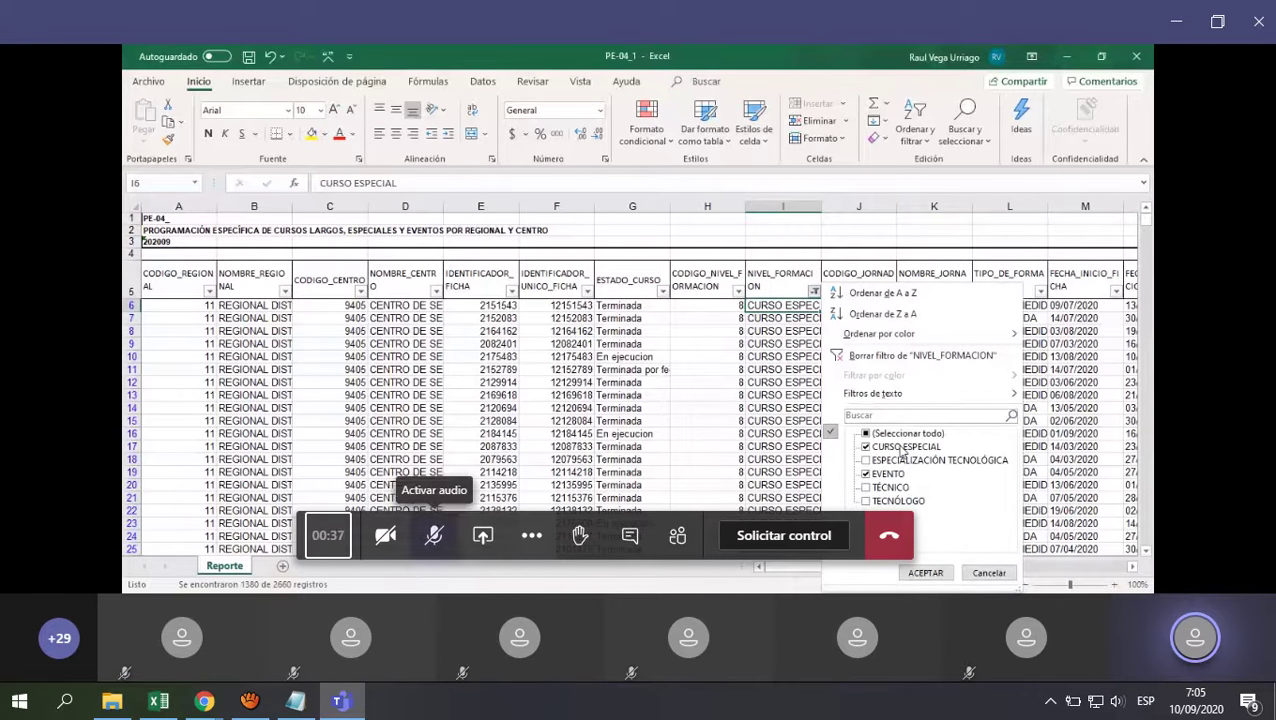
left_click(434, 535)
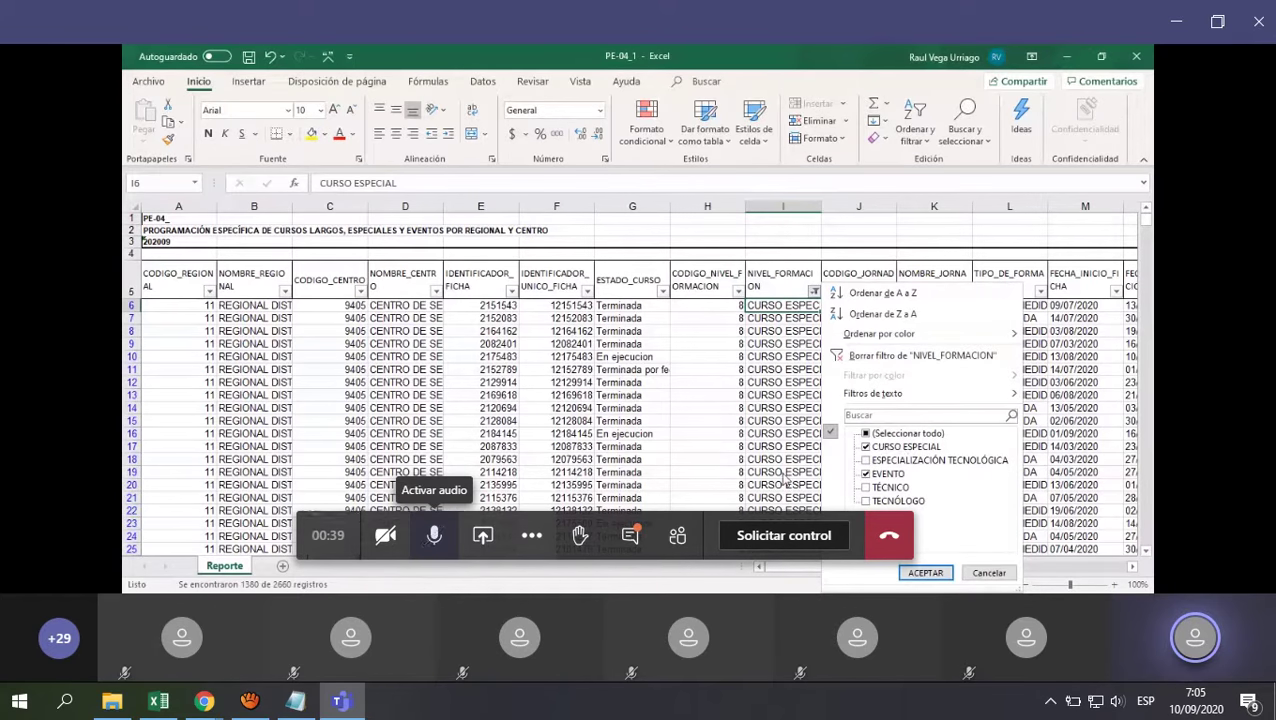
left_click(434, 535)
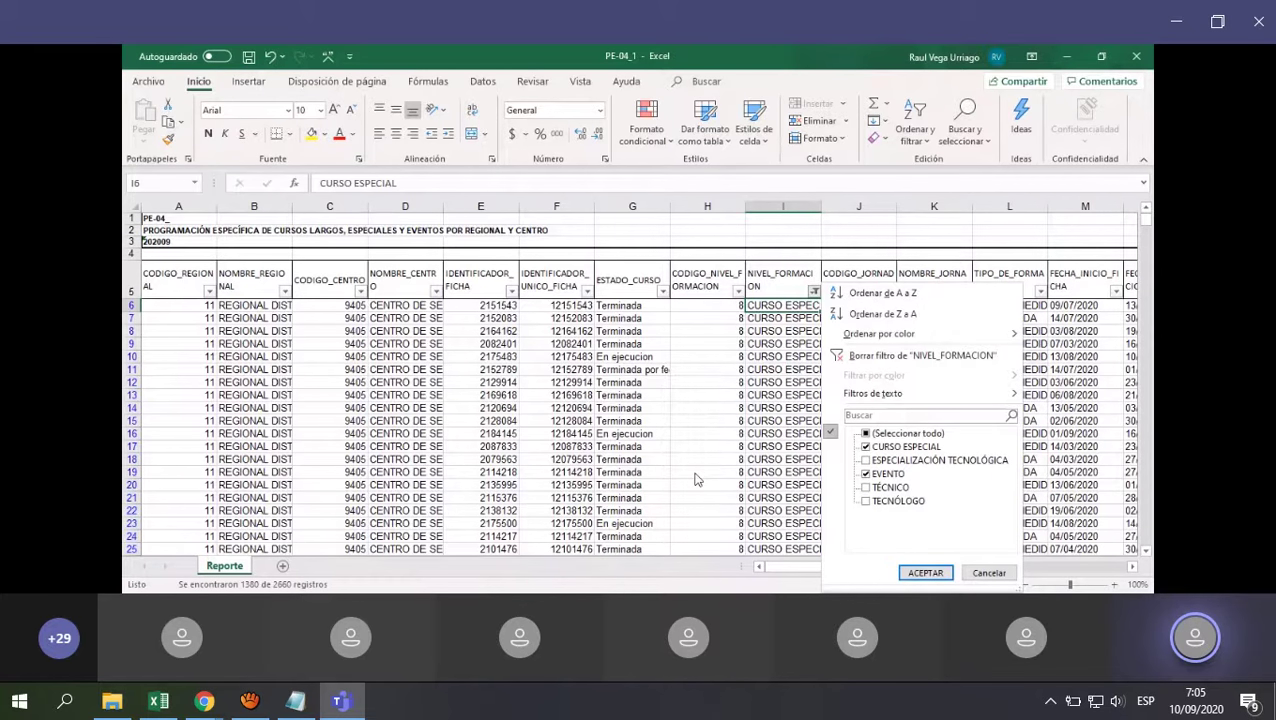
key("Escape")
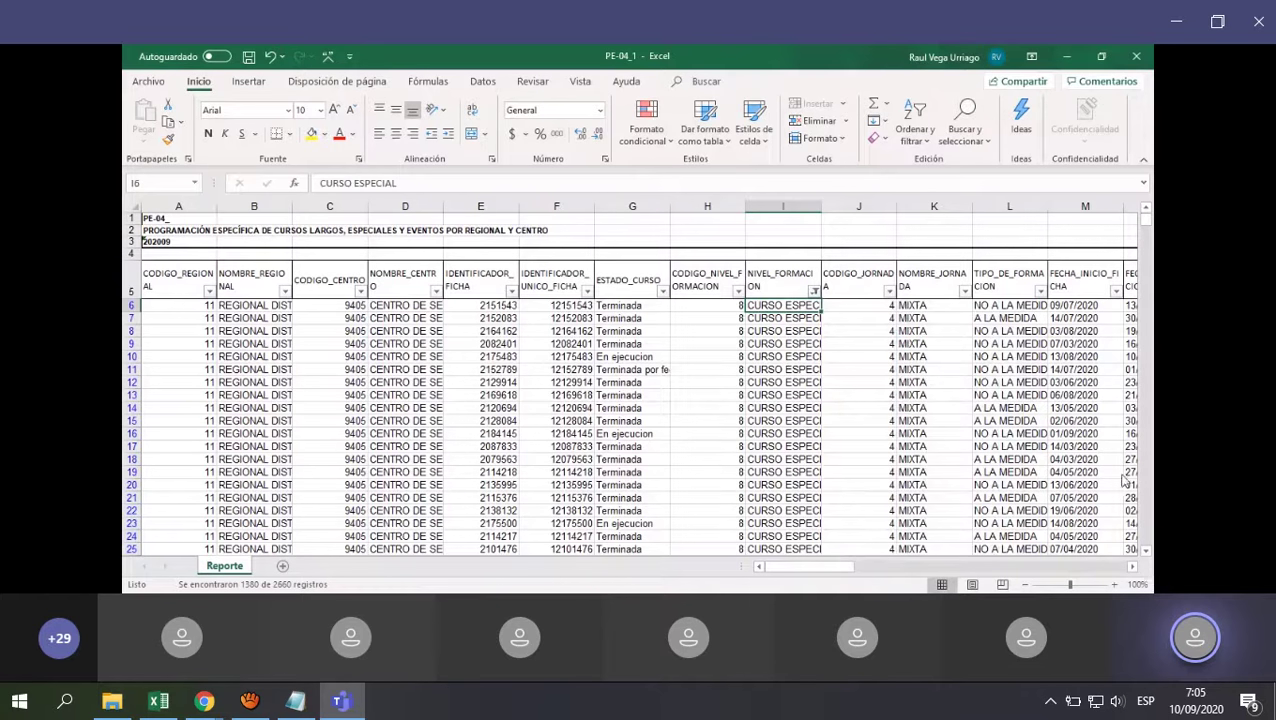
Raise the call volume twice while viewing the shared report's CURSO ESPECIAL rows.
left_click(1132, 567)
left_click(1133, 568)
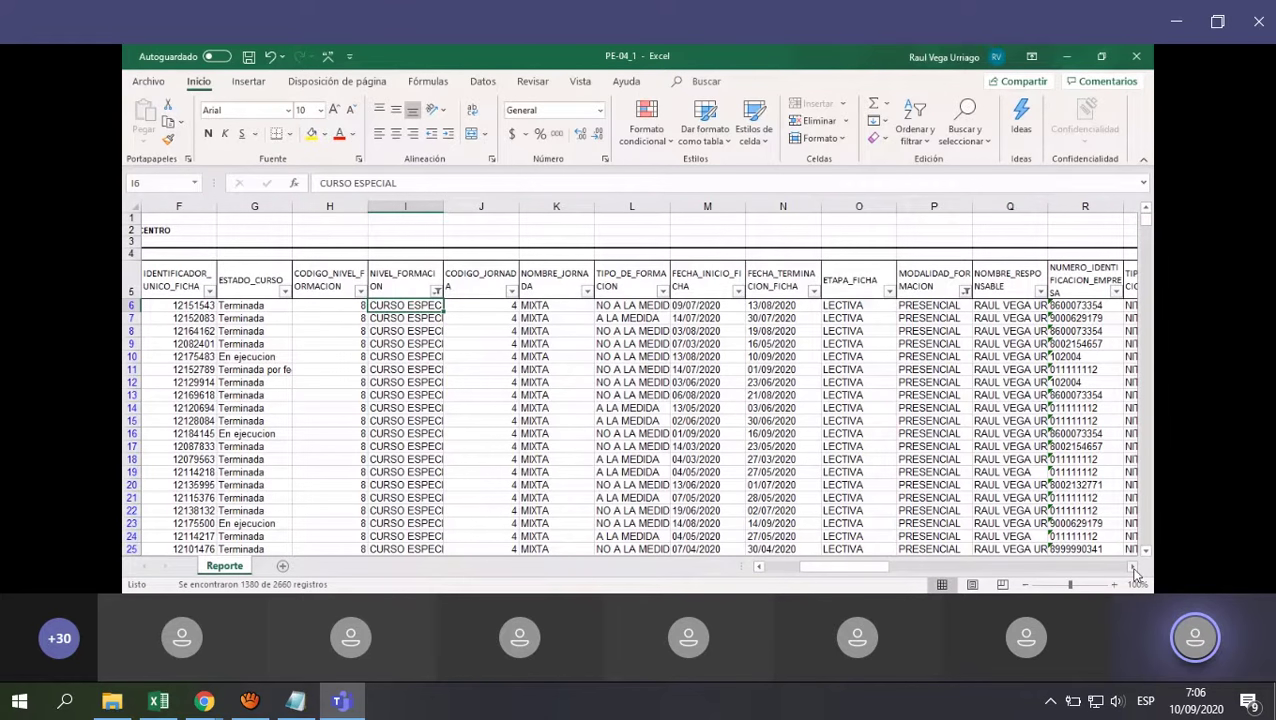
key("XF86AudioLowerVolume")
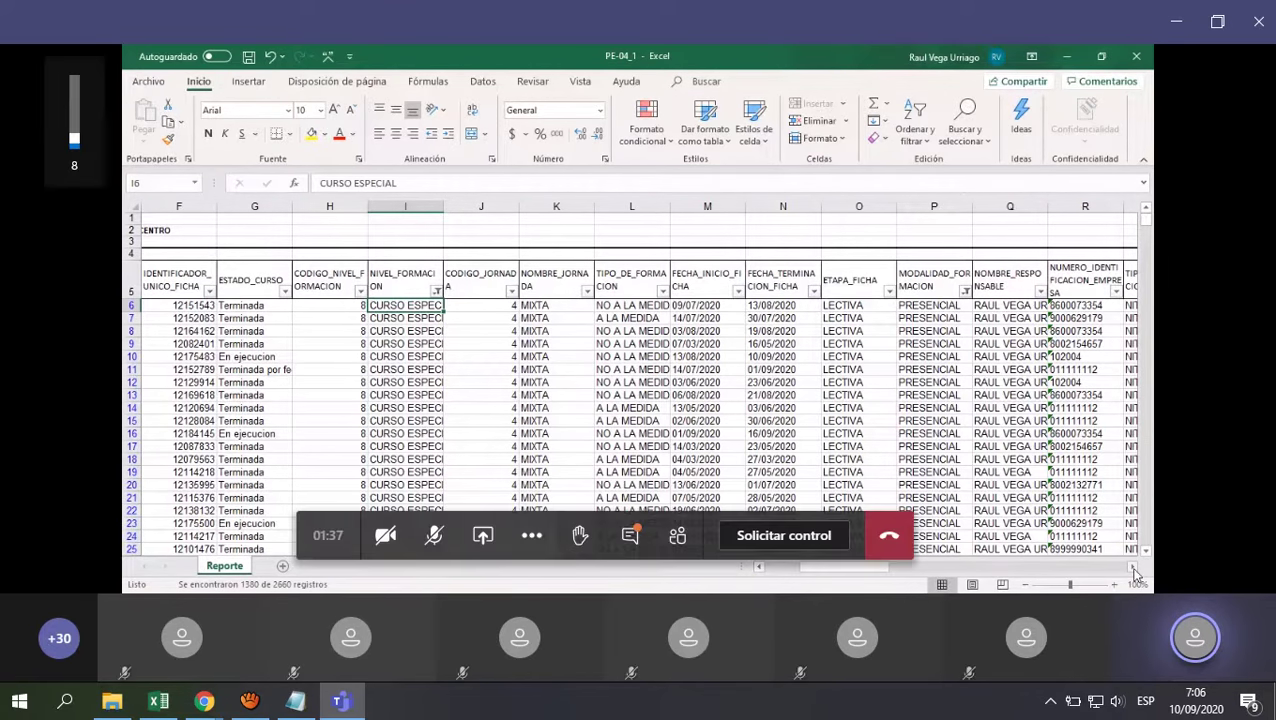
key("XF86AudioRaiseVolume")
key("XF86AudioRaiseVolume")
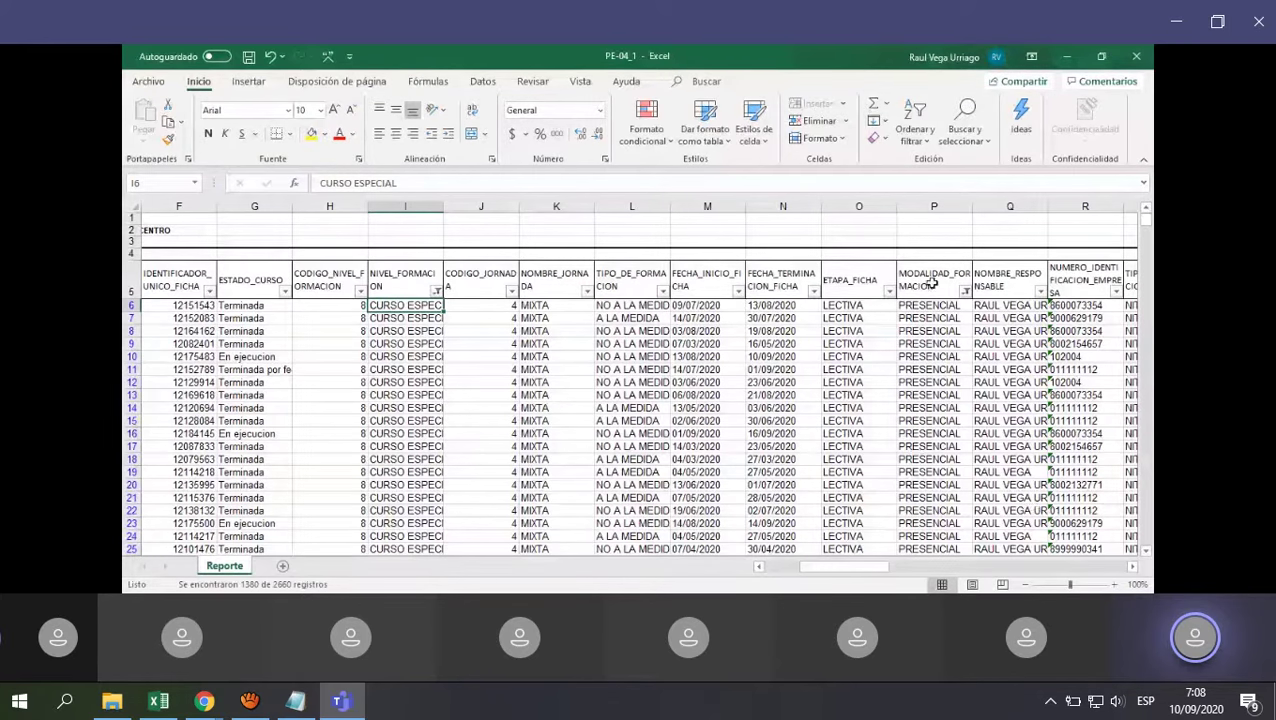
left_click(931, 282)
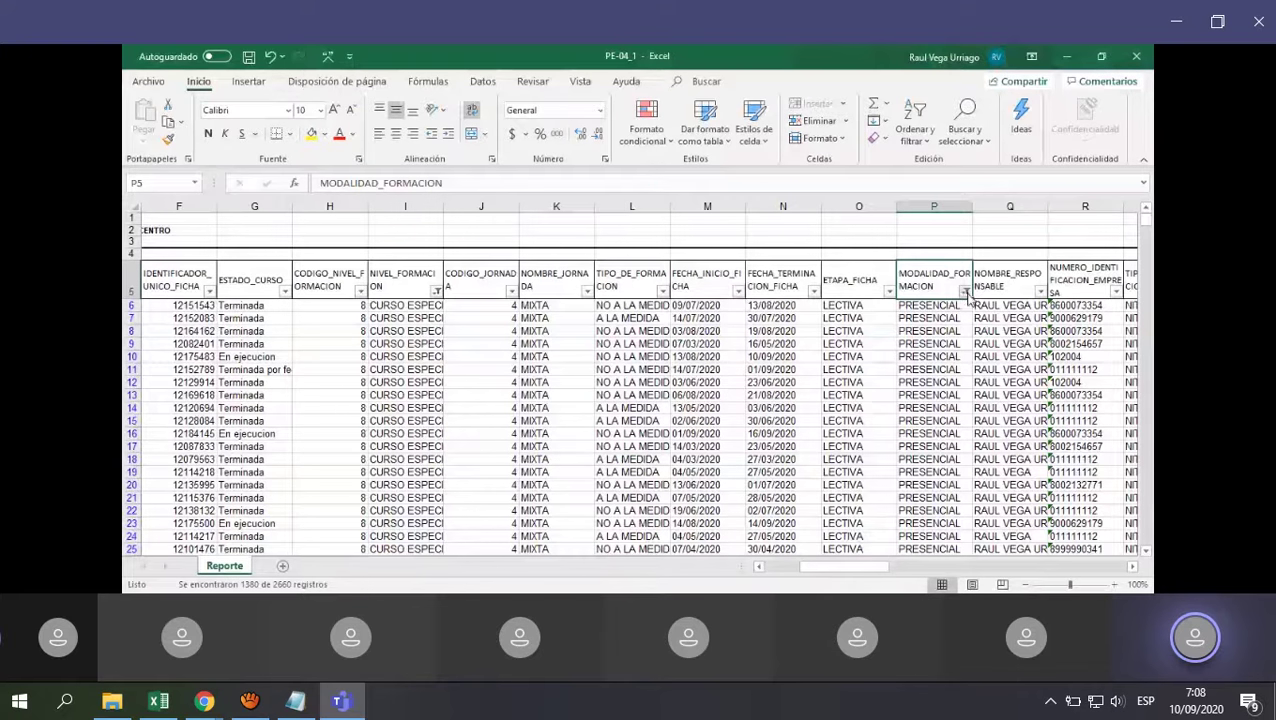
left_click(966, 292)
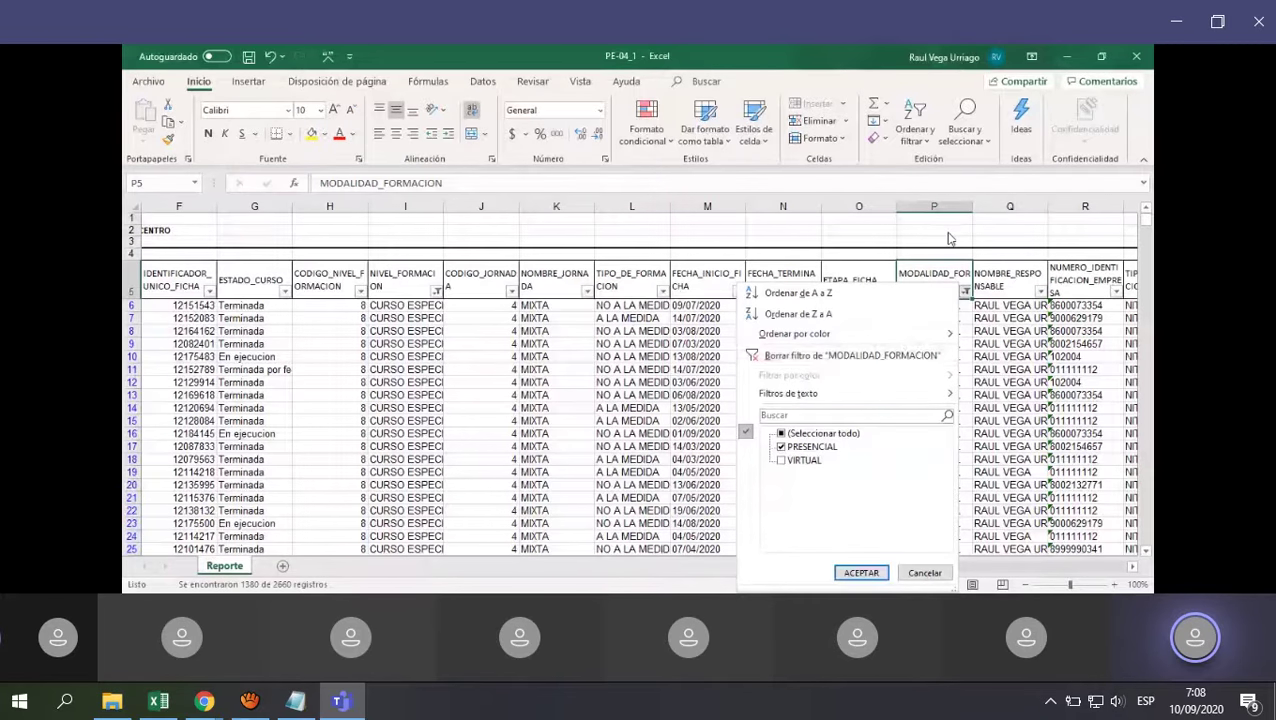
left_click(948, 234)
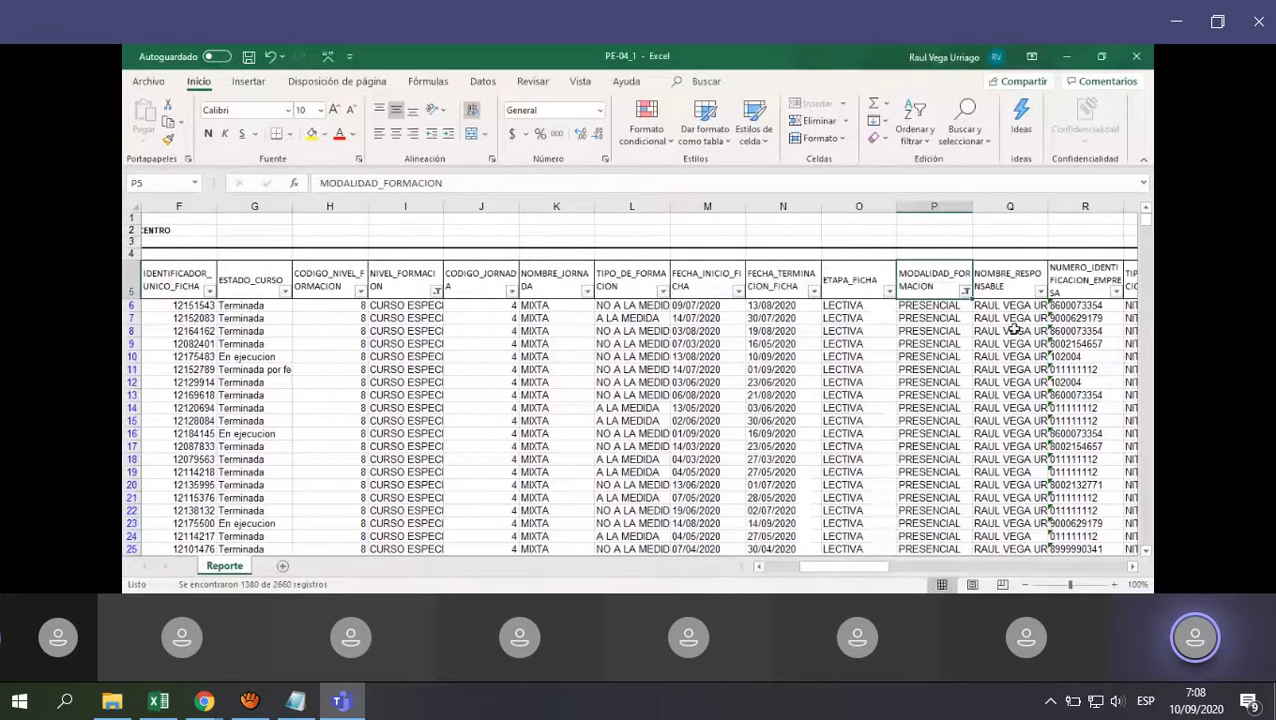
left_click(1012, 331)
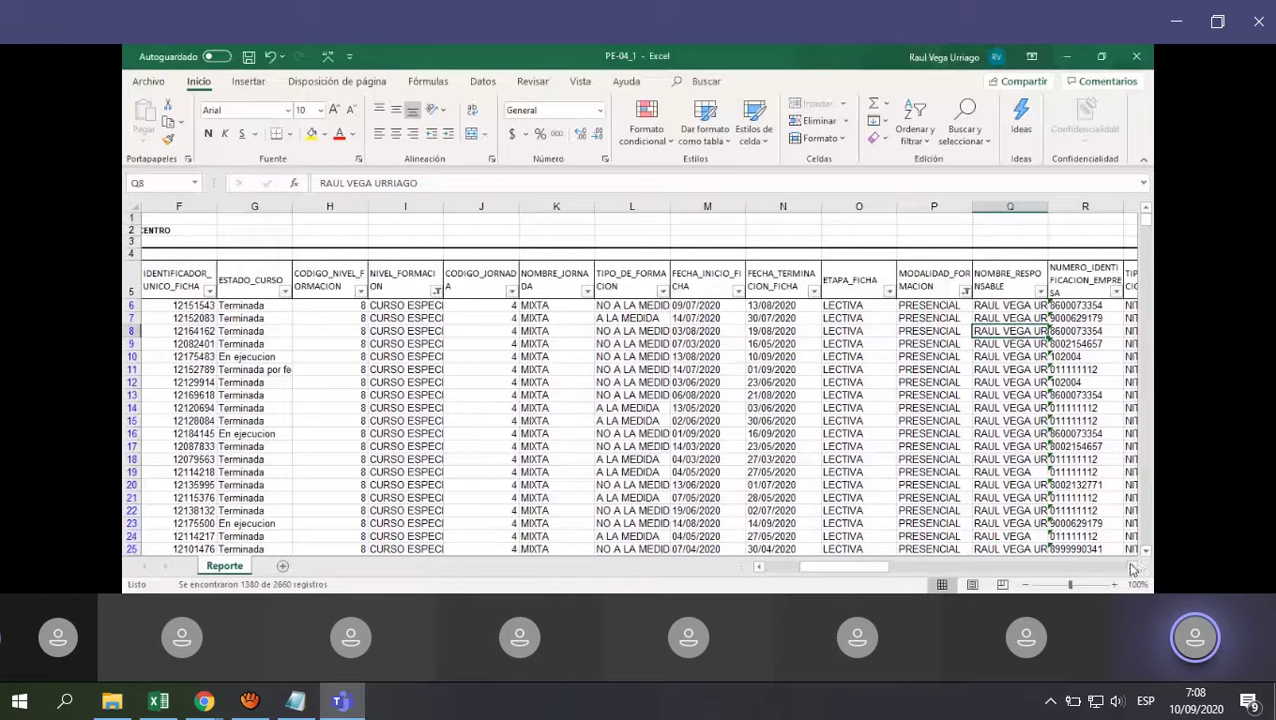
scroll(1132, 569, "right", 2)
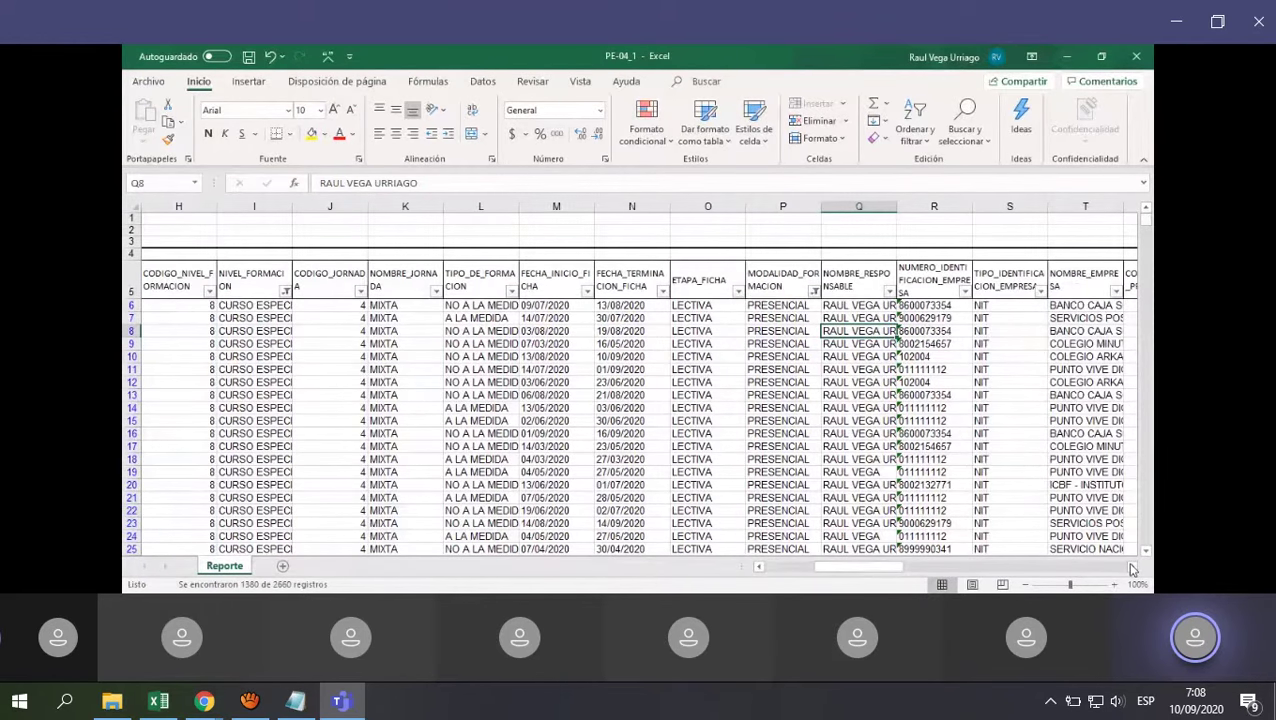
Scroll the shared sheet right to columns AN–AP showing male, female and overall TOTAL_APRENDICES.
scroll(1132, 569, "right", 4)
scroll(1132, 569, "right", 2)
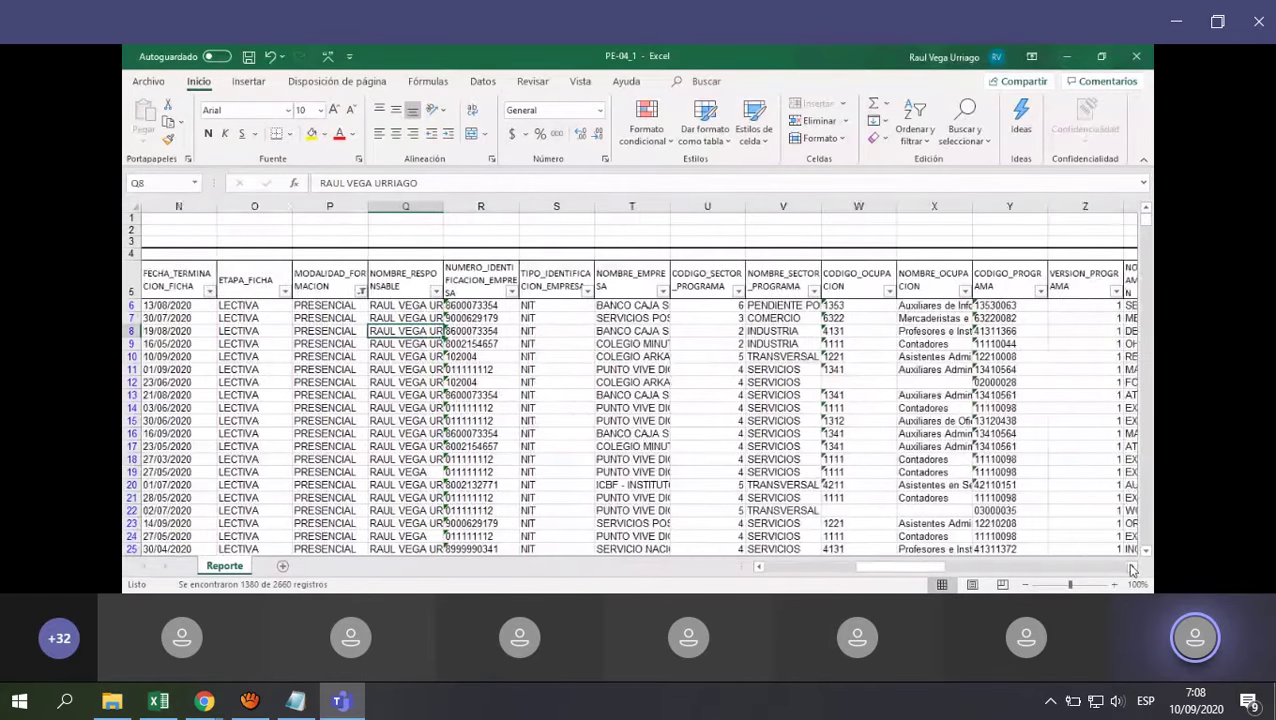
scroll(1132, 569, "right", 1)
scroll(1132, 569, "right", 2)
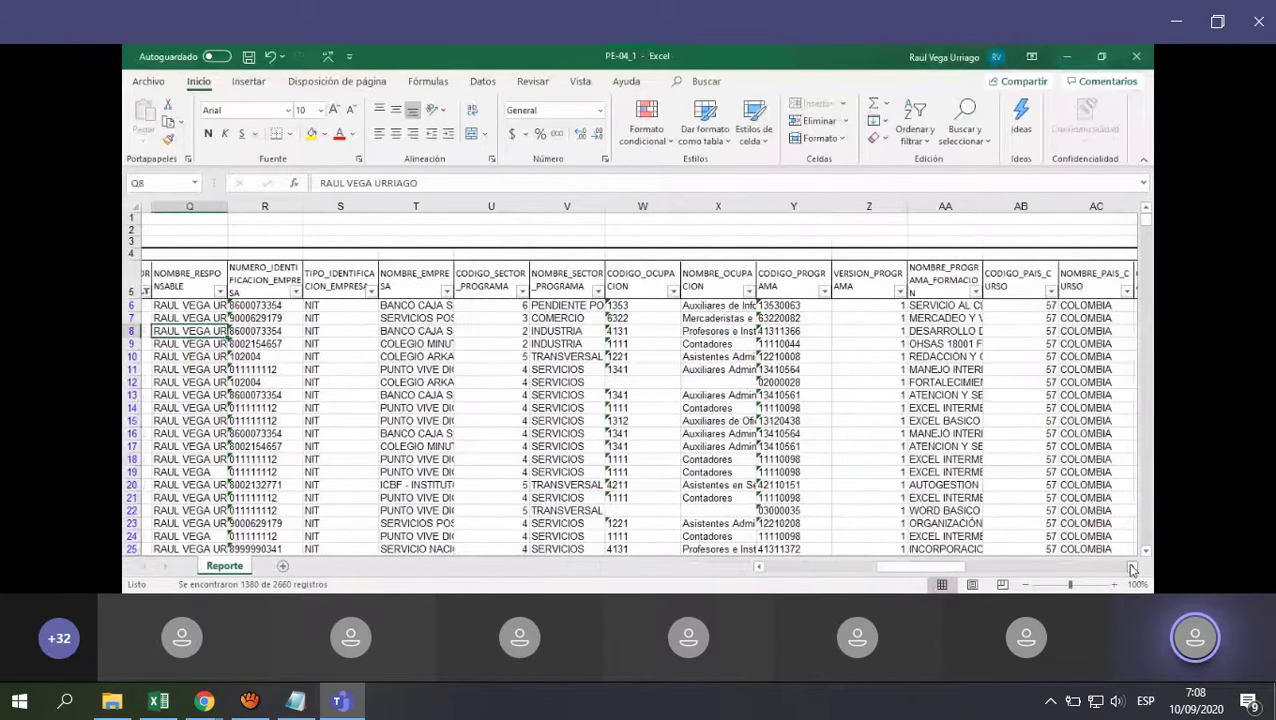
scroll(1132, 569, "right", 6)
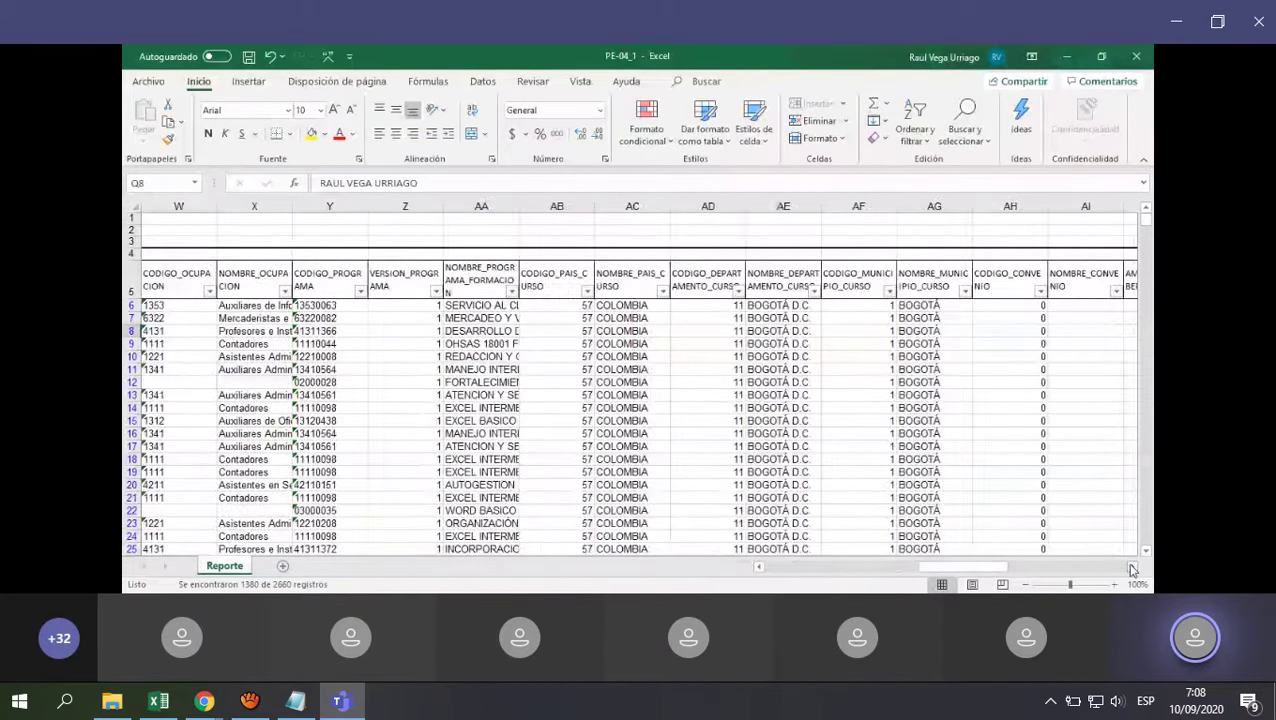
scroll(1132, 569, "right", 3)
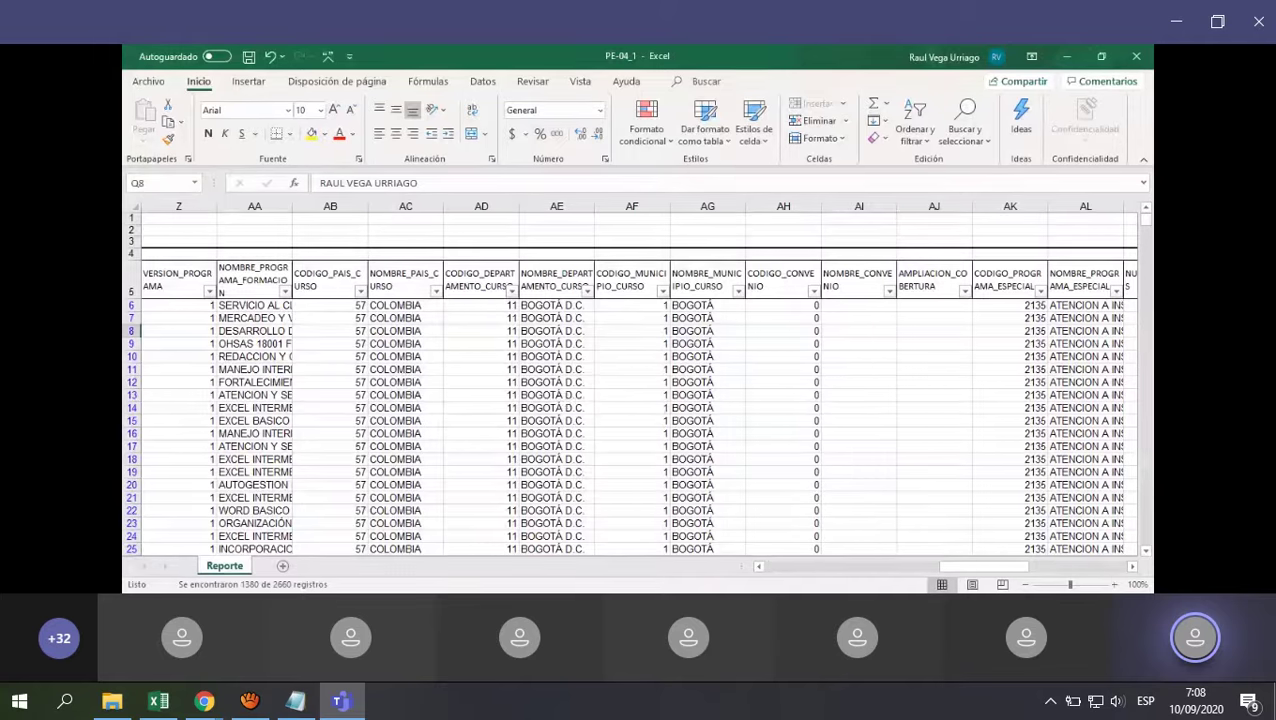
left_click(1133, 567)
left_click(1133, 567)
left_click(1133, 567)
left_click(1133, 567)
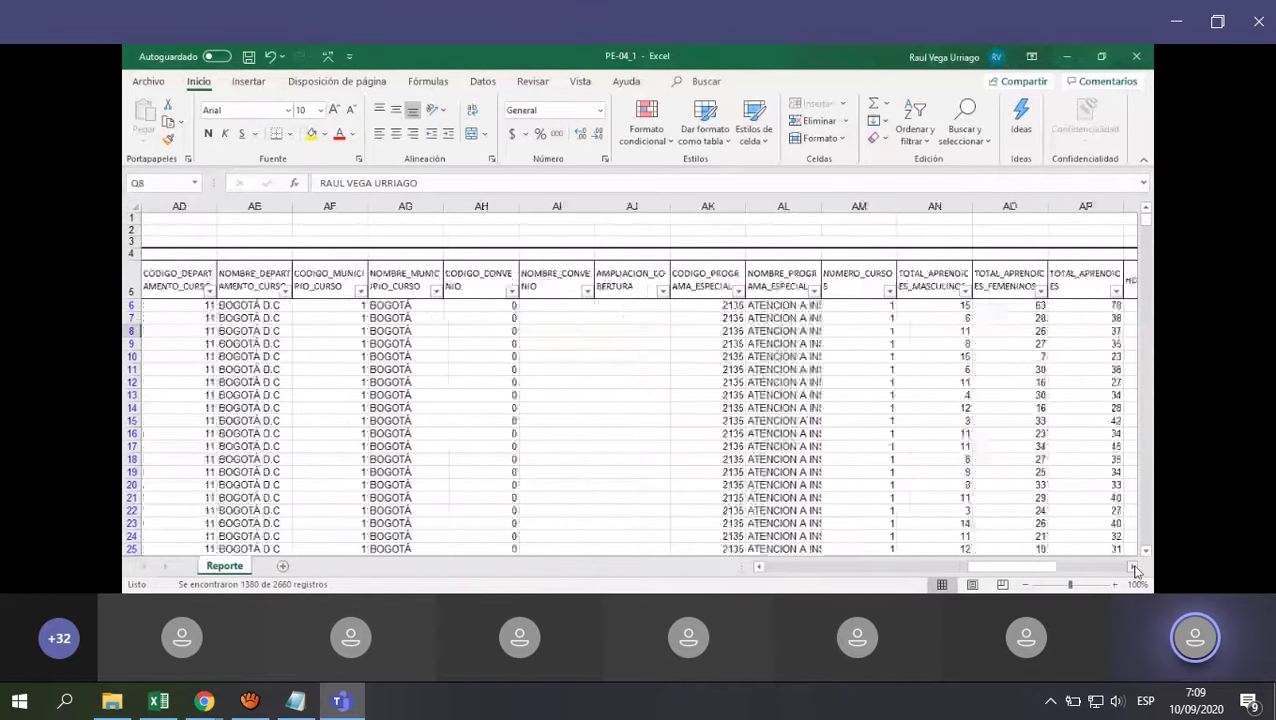
left_click(1133, 567)
left_click(1133, 567)
left_click(1133, 567)
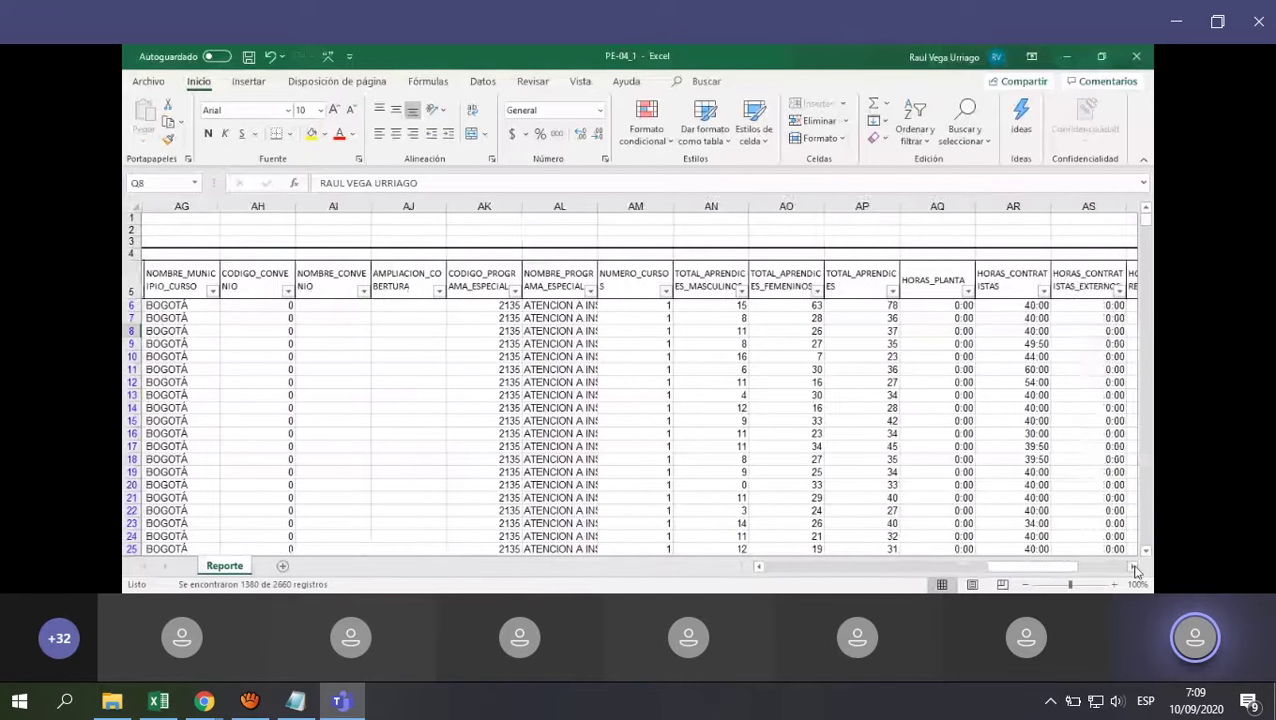
left_click(1133, 567)
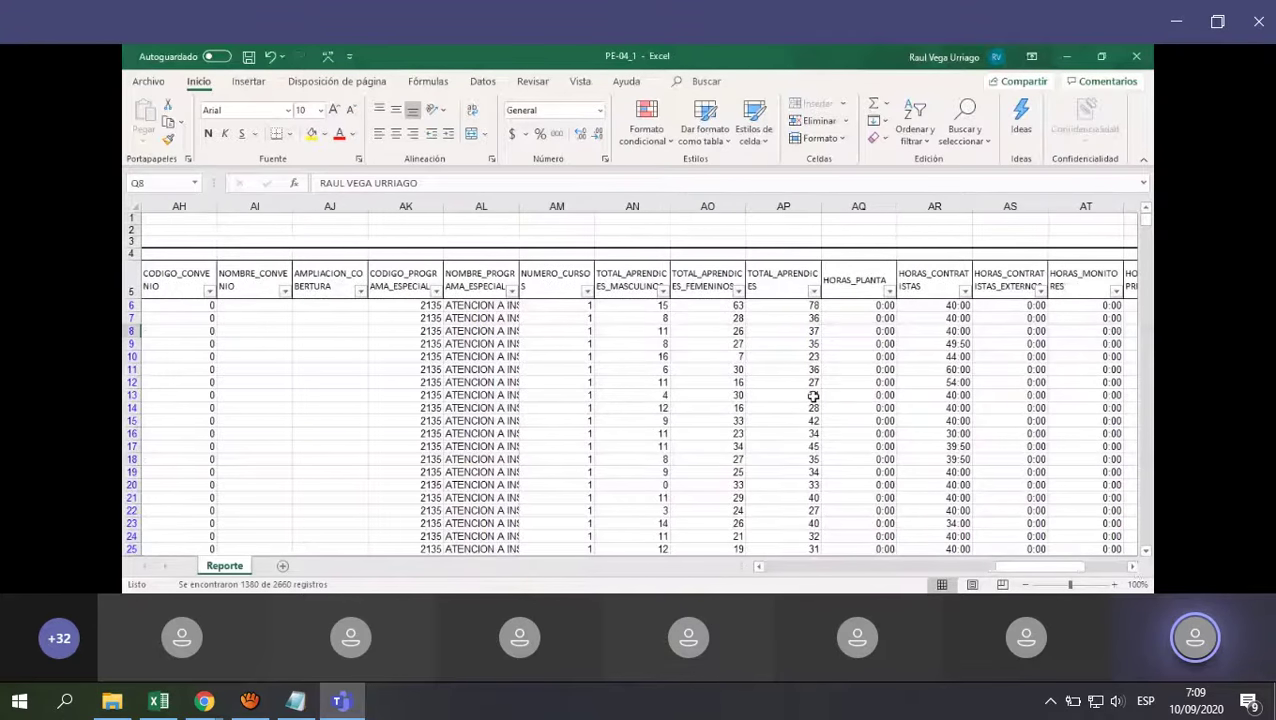
left_click(614, 283)
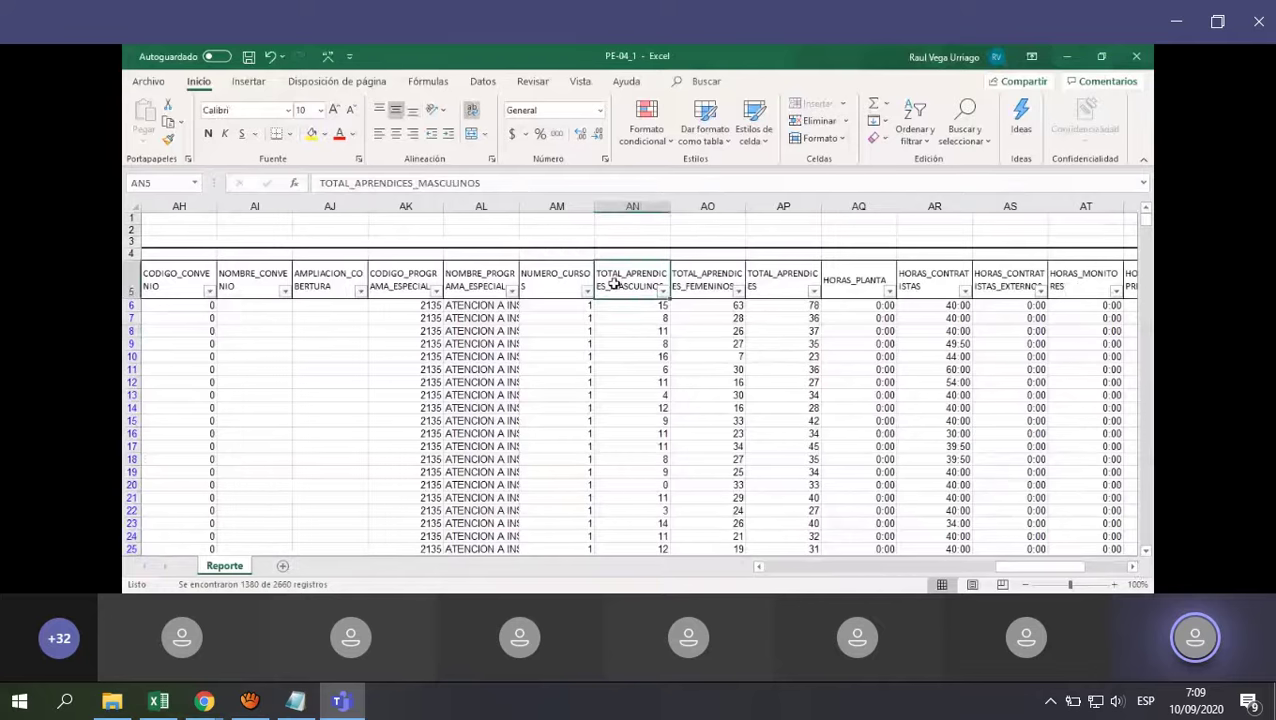
key("Right")
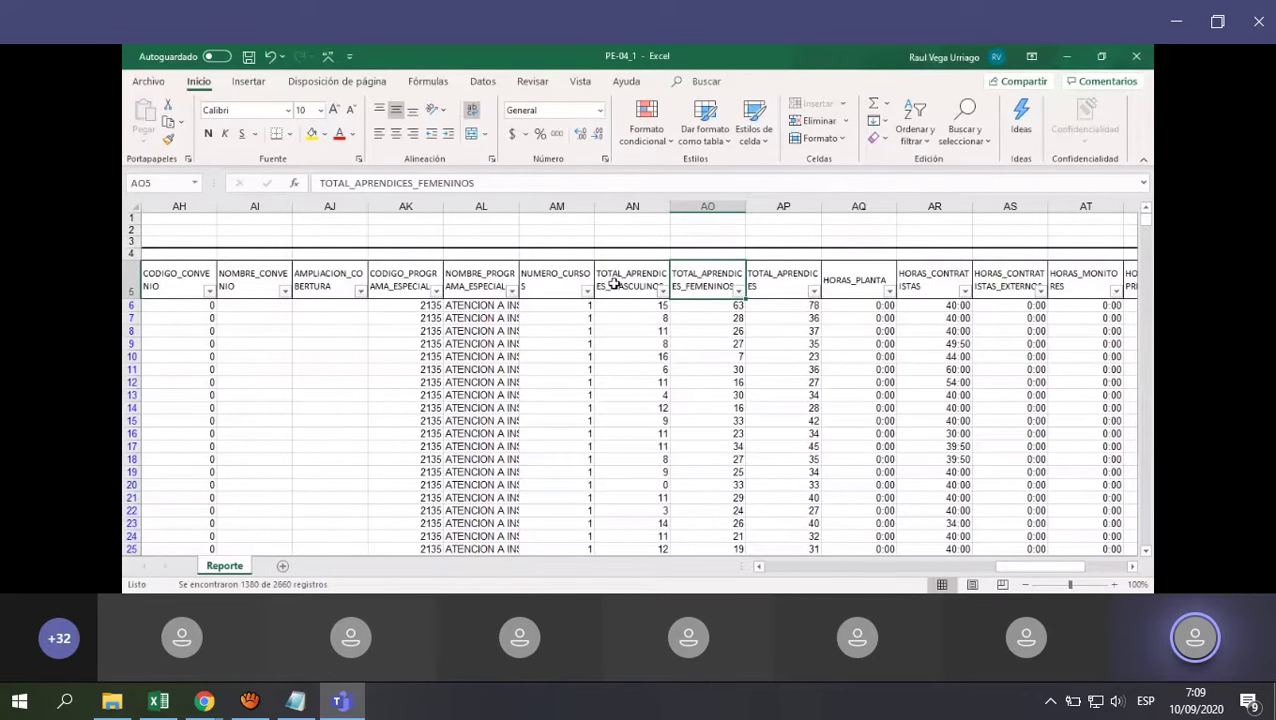
key("Right")
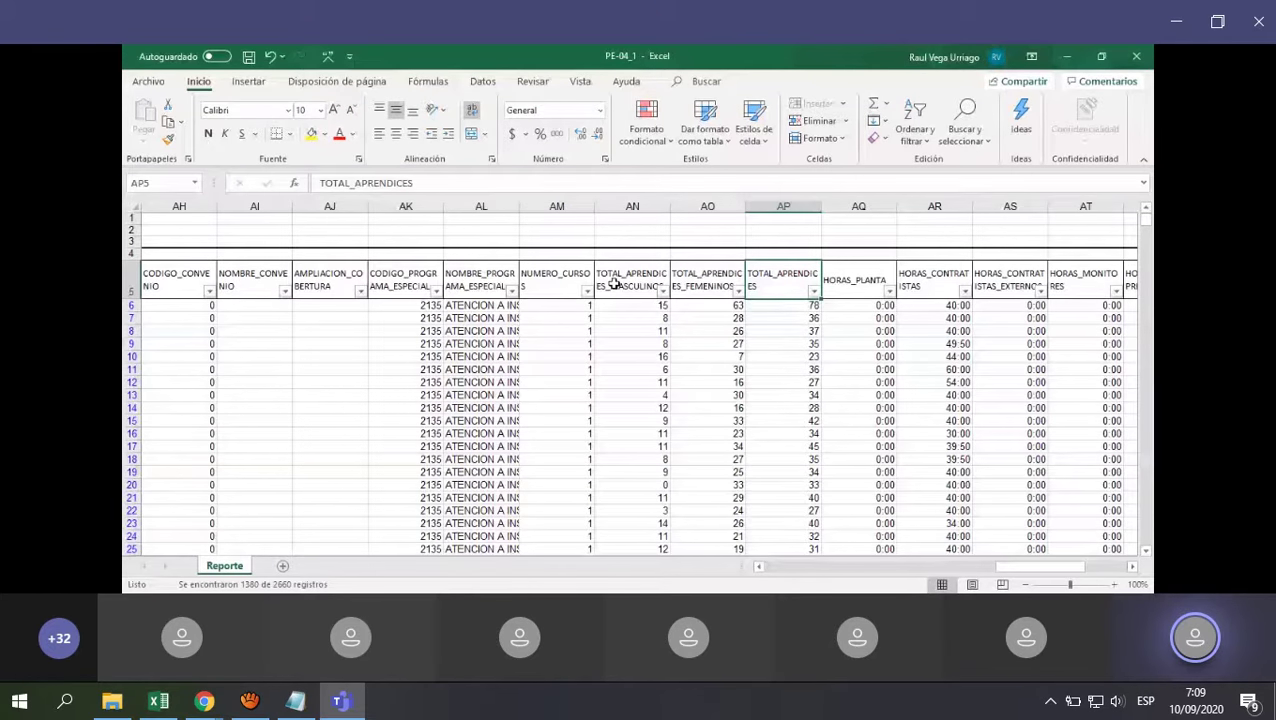
key("Down")
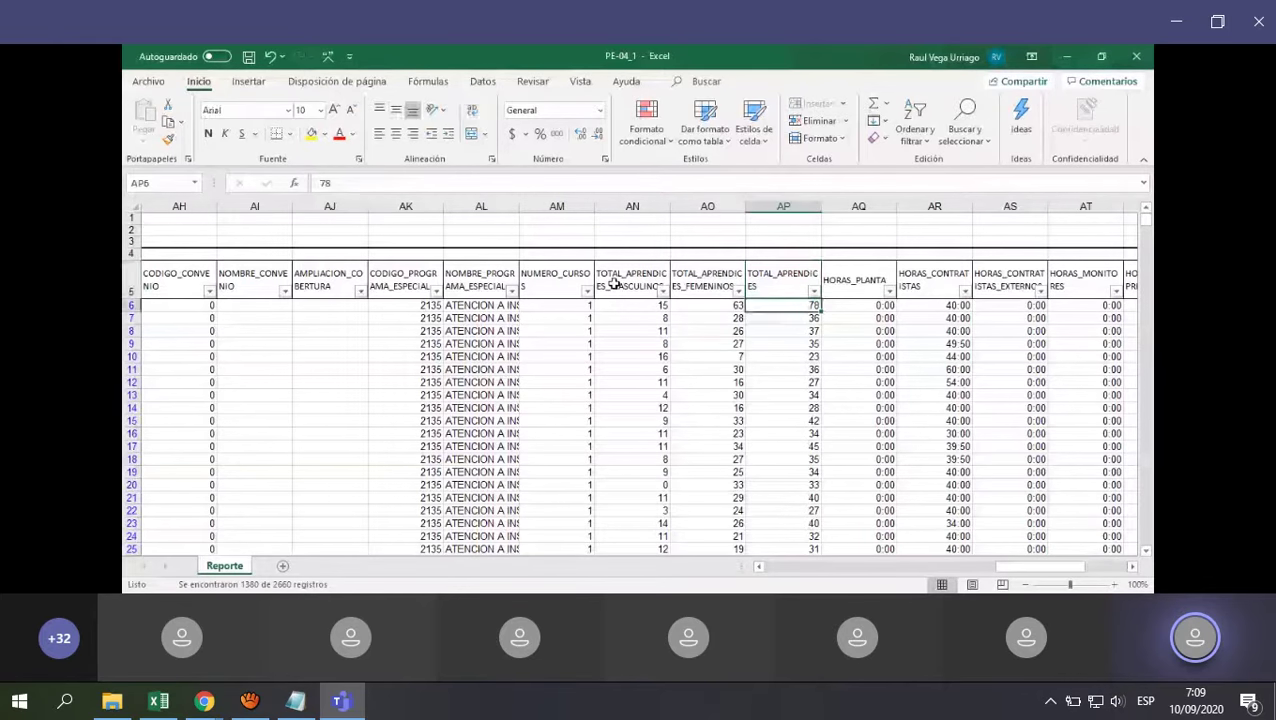
key("Left")
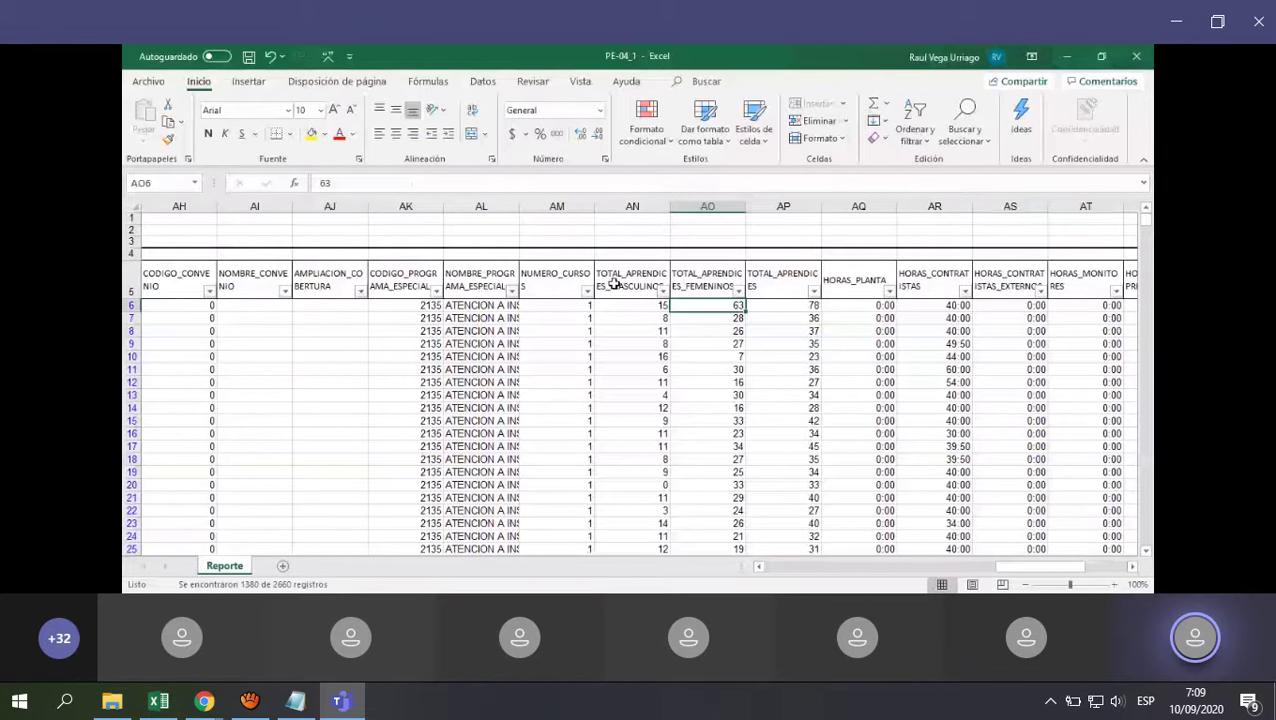
key("Right")
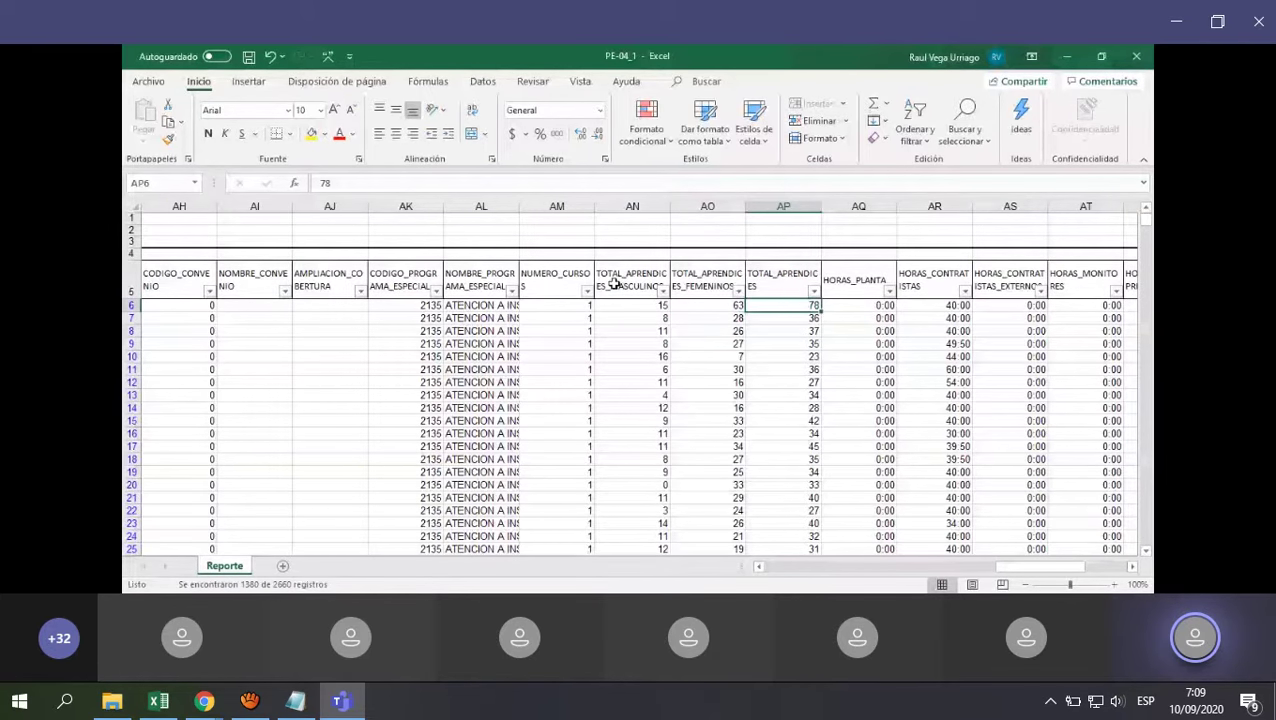
key("End")
Enter 49051 in cell AP2668 below the TOTAL_APRENDICES totals.
key("Down")
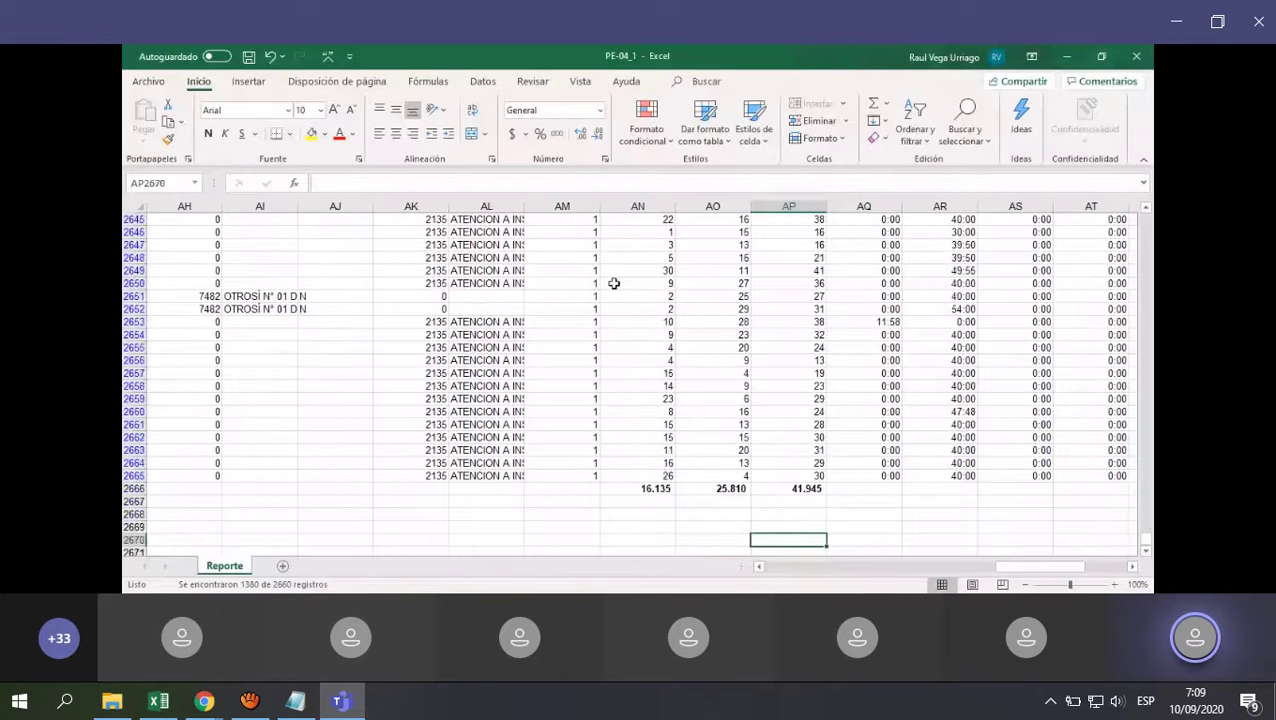
key("Up")
key("Up")
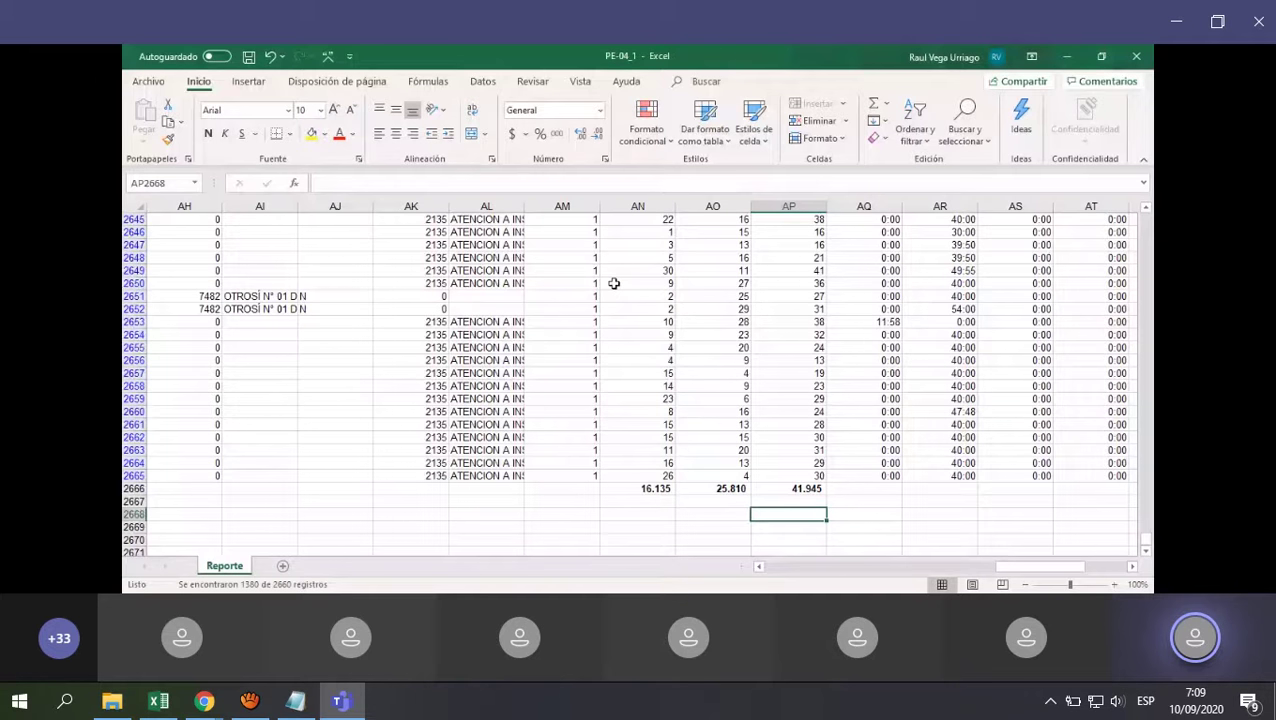
type("49")
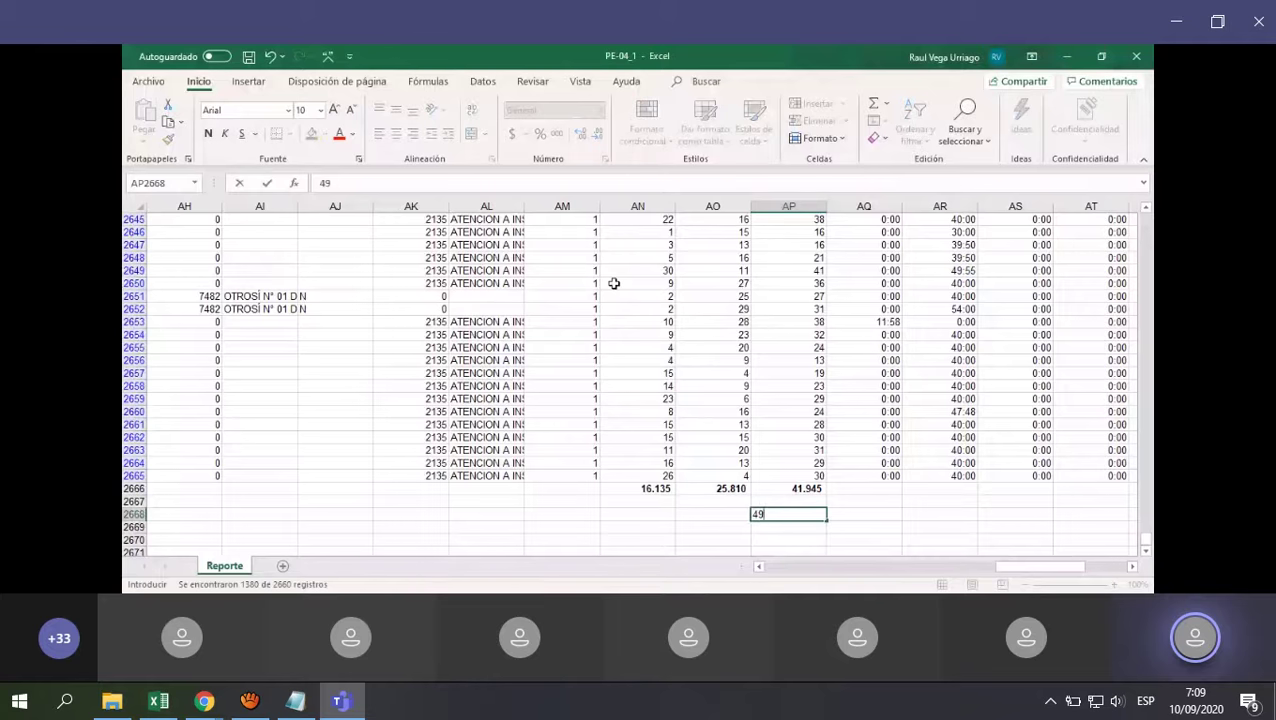
type("051")
key("Return")
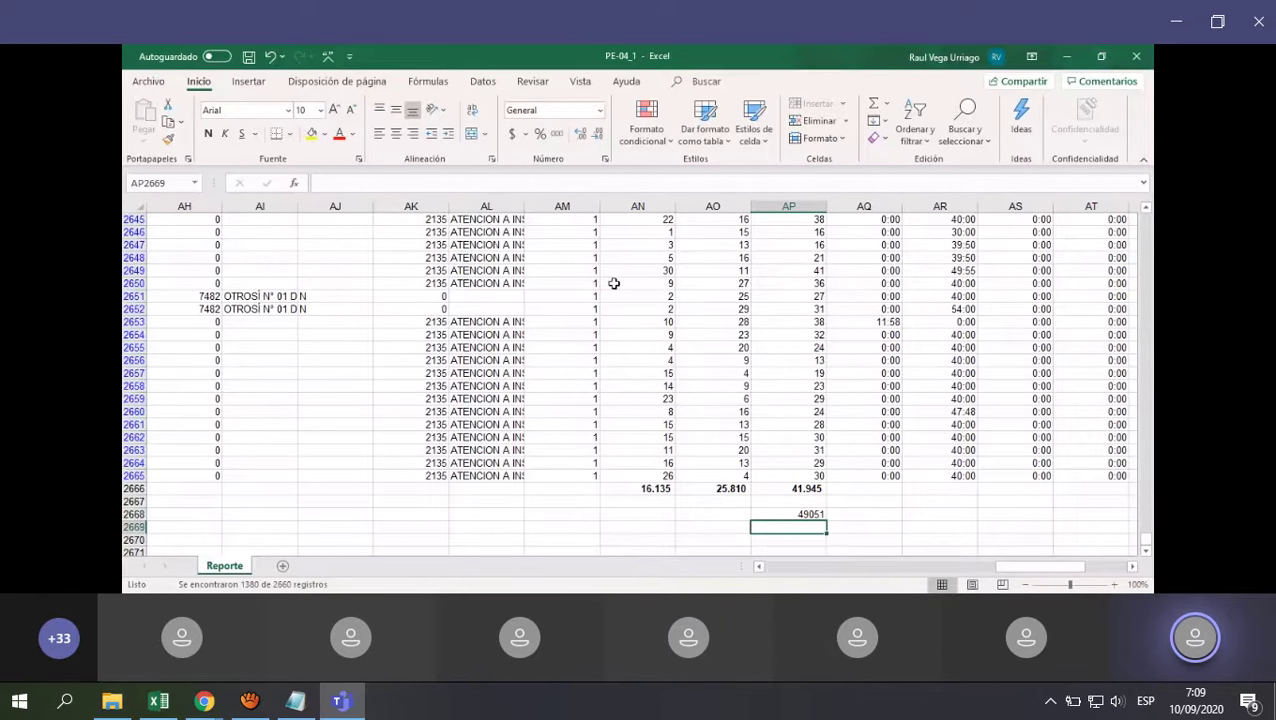
Add the formula =AP2668-AP2666 in AP2669, subtracting 41.945 from 49051 to give 7.106.
type("+")
key("Up")
type("-")
key("Up")
key("Up")
key("Up")
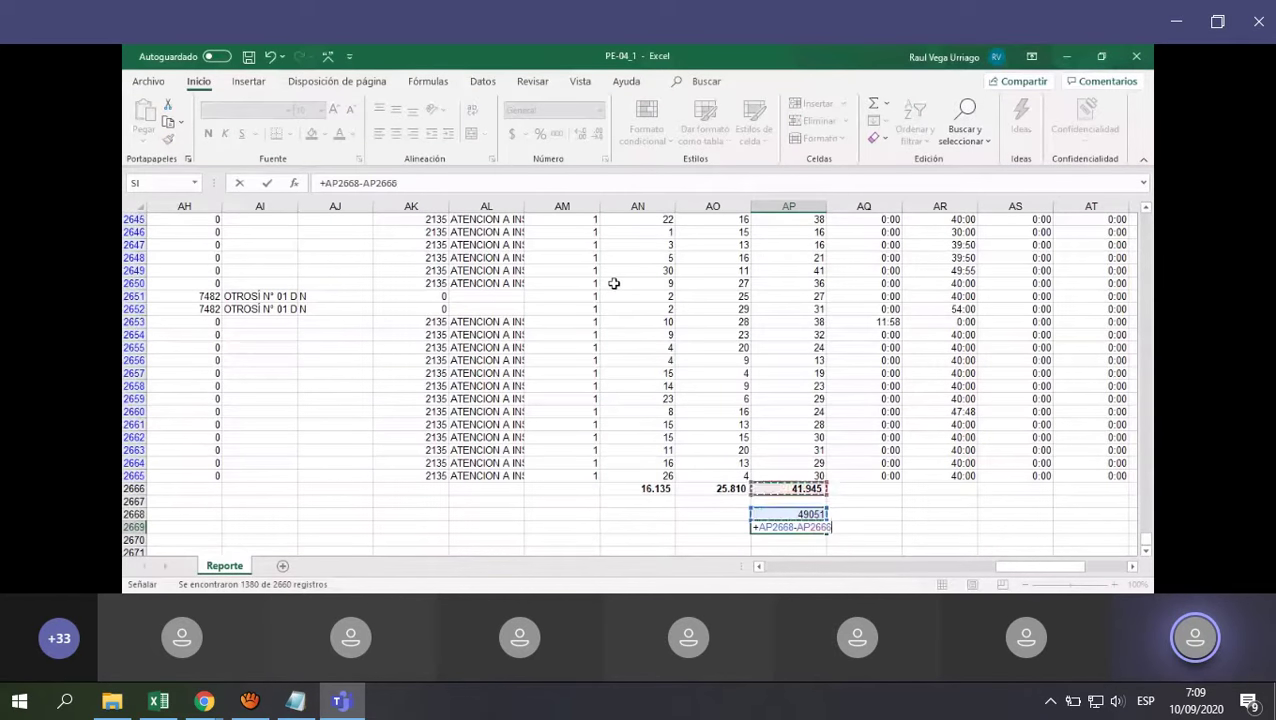
key("Return")
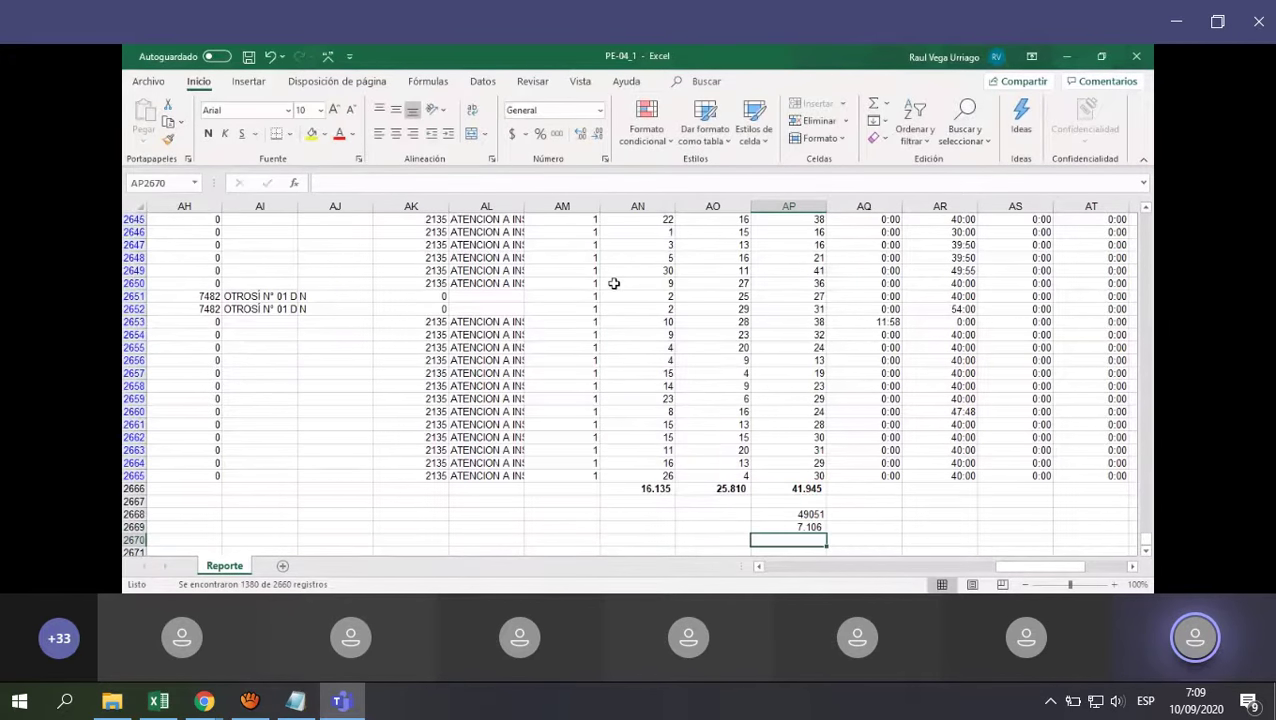
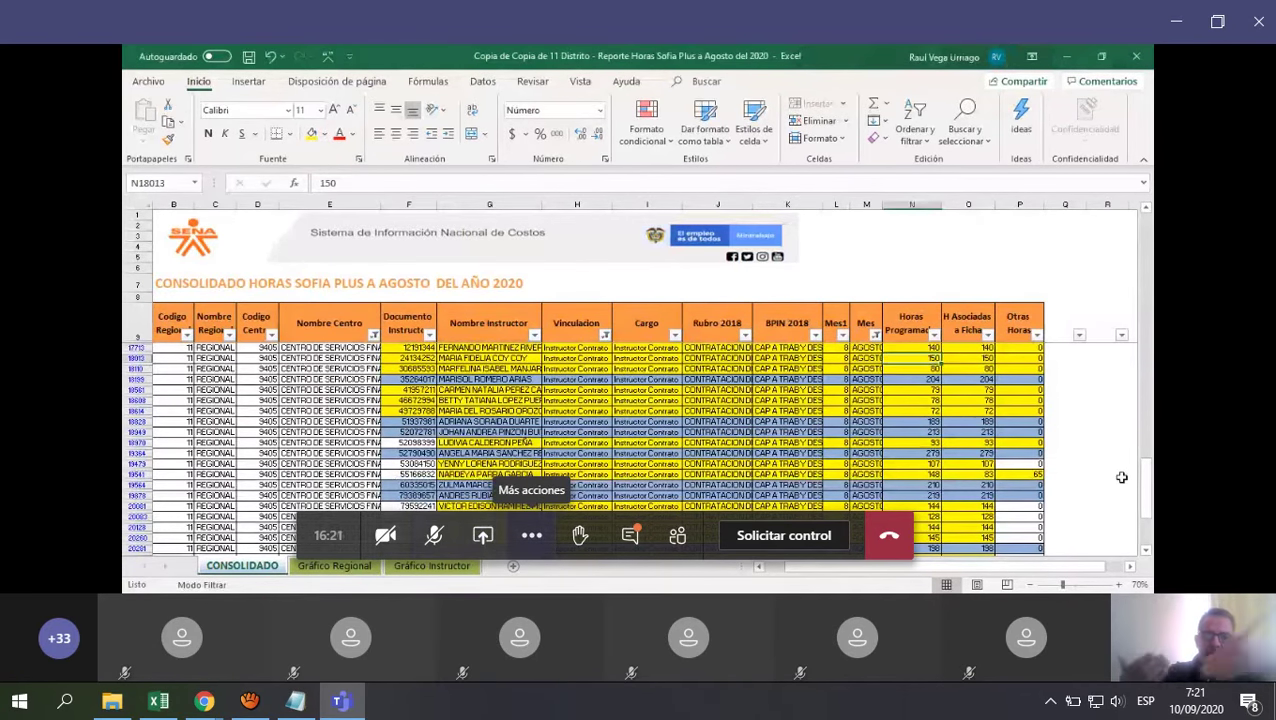
Show the Teams share of the CONSOLIDADO sheet full screen using Acceder a pantalla completa.
left_click(531, 535)
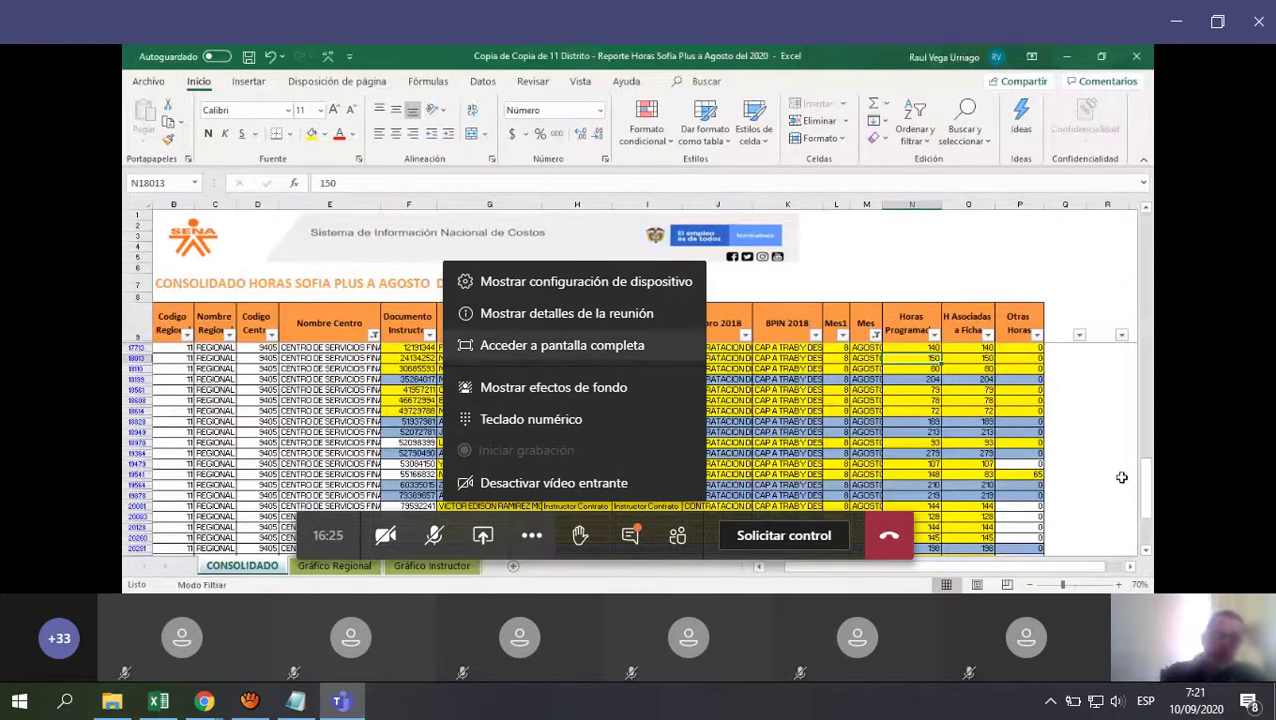
left_click(562, 345)
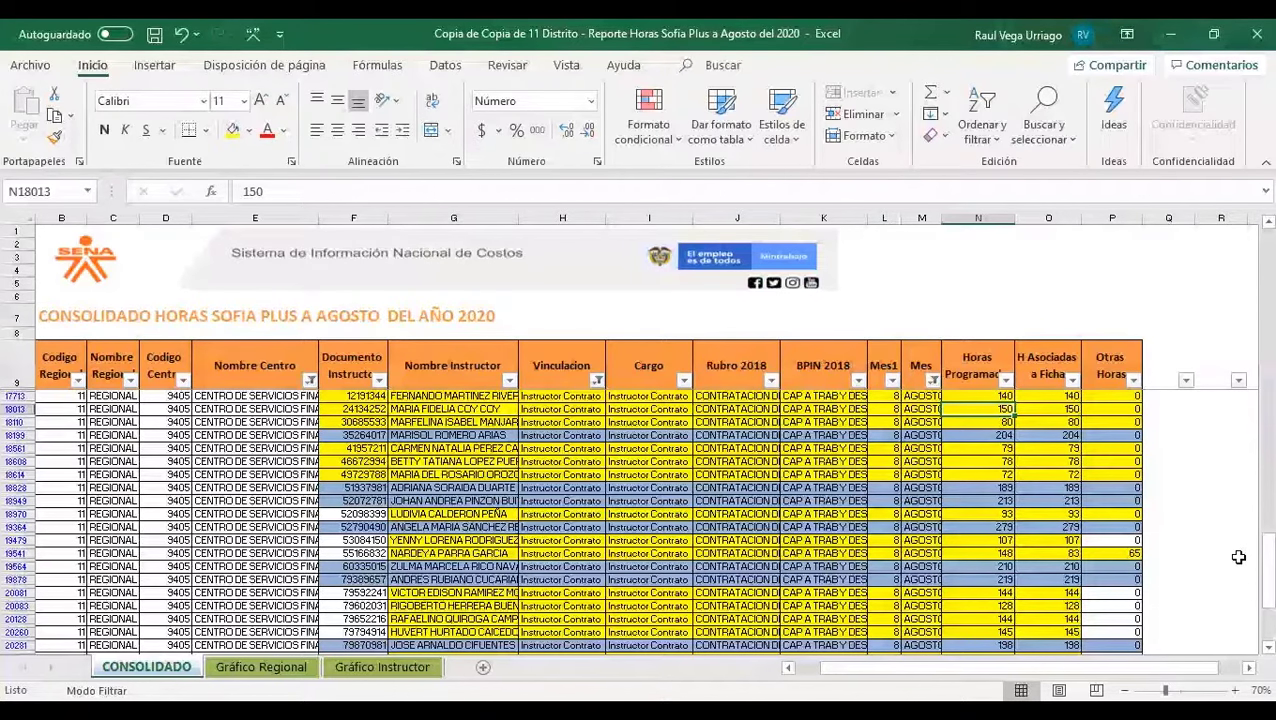
key("Down")
key("Down")
key("Right")
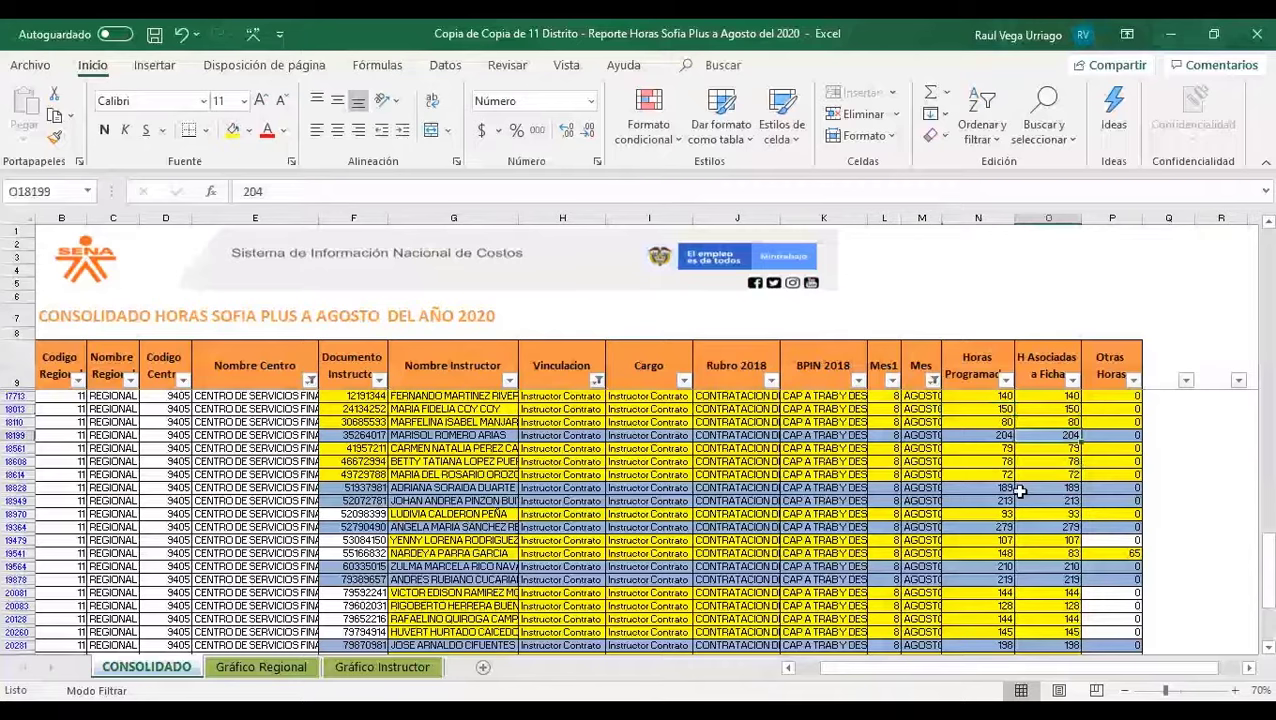
left_click(995, 435)
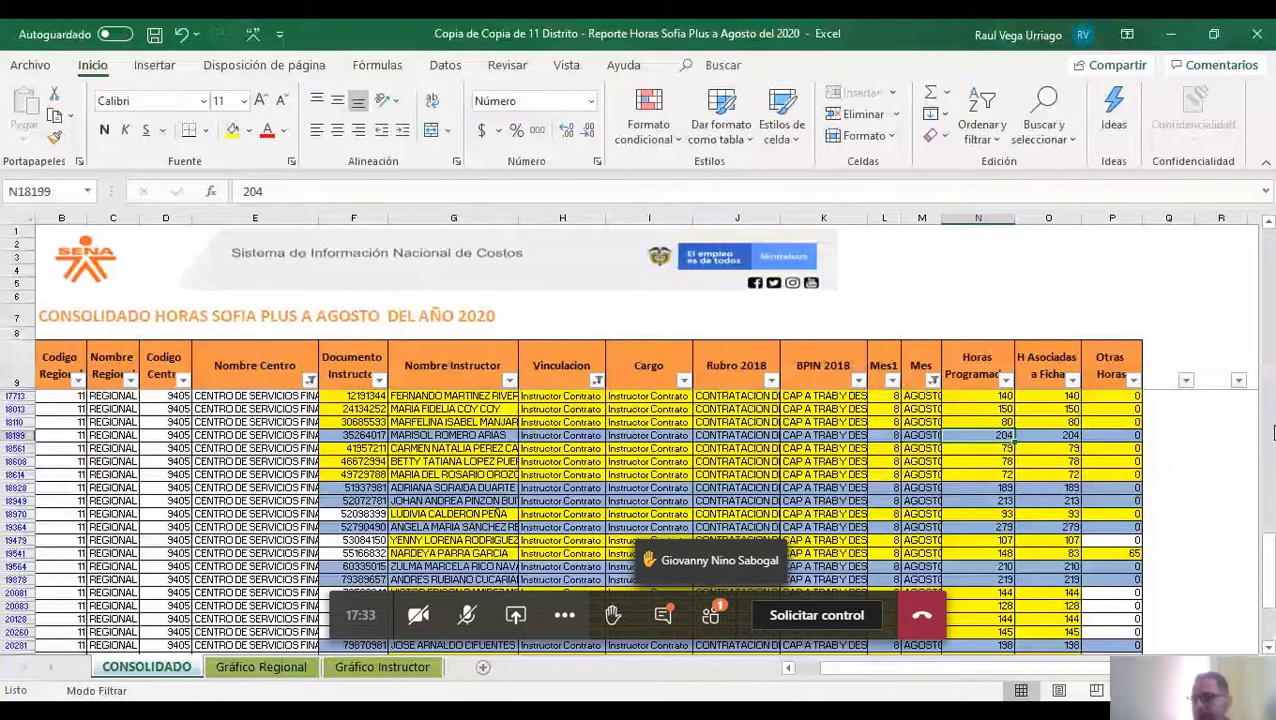
key("Up")
key("Up")
key("Up")
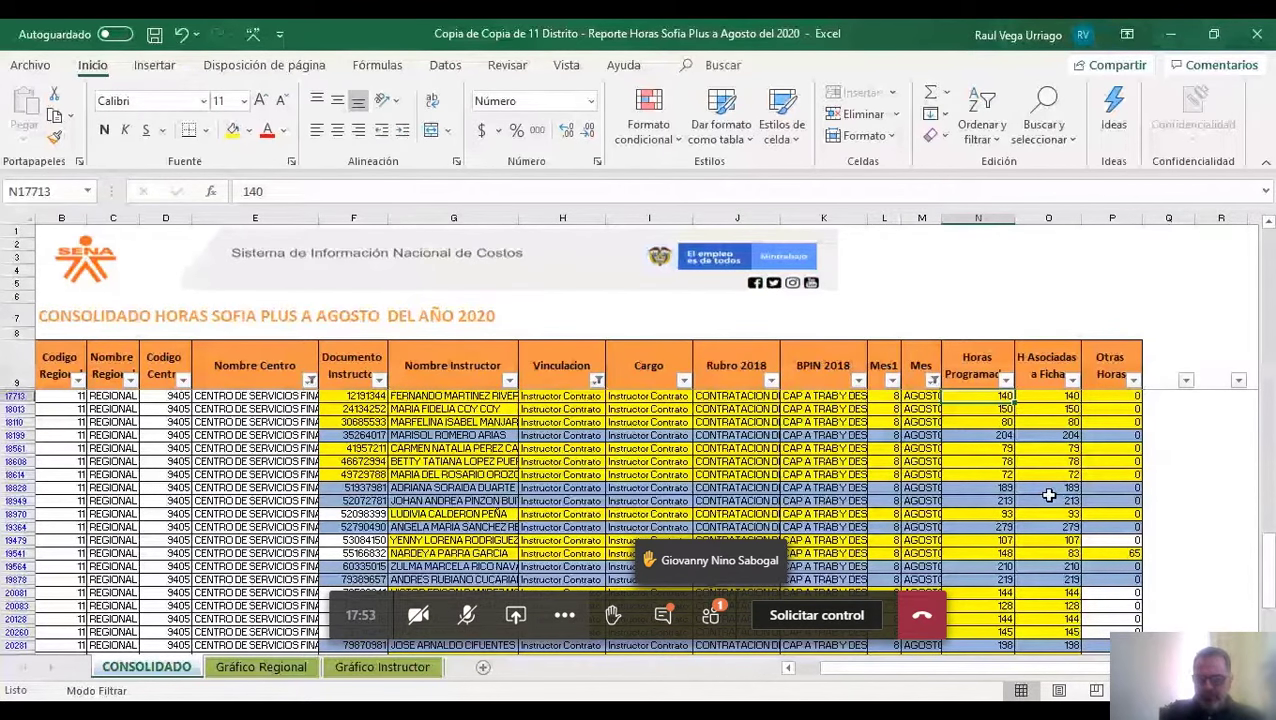
key("Down")
key("Down")
key("Down")
key("Down")
key("Down")
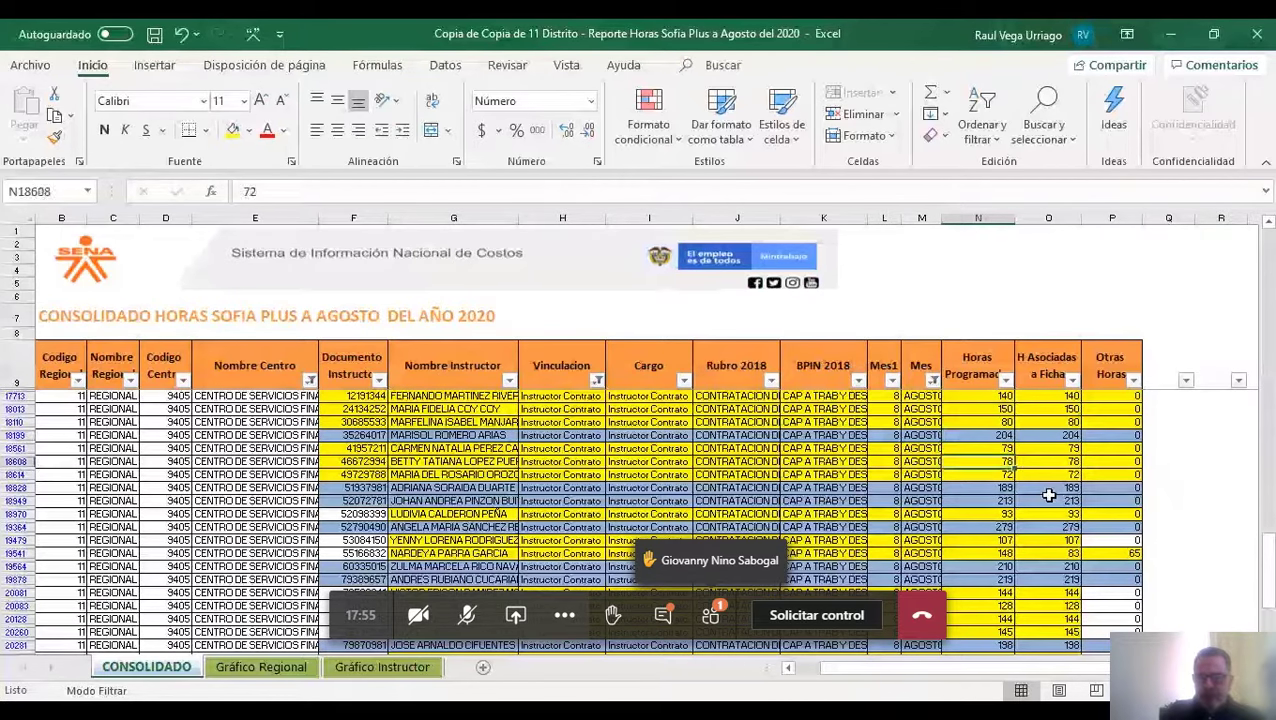
key("Up")
key("Up")
key("Up")
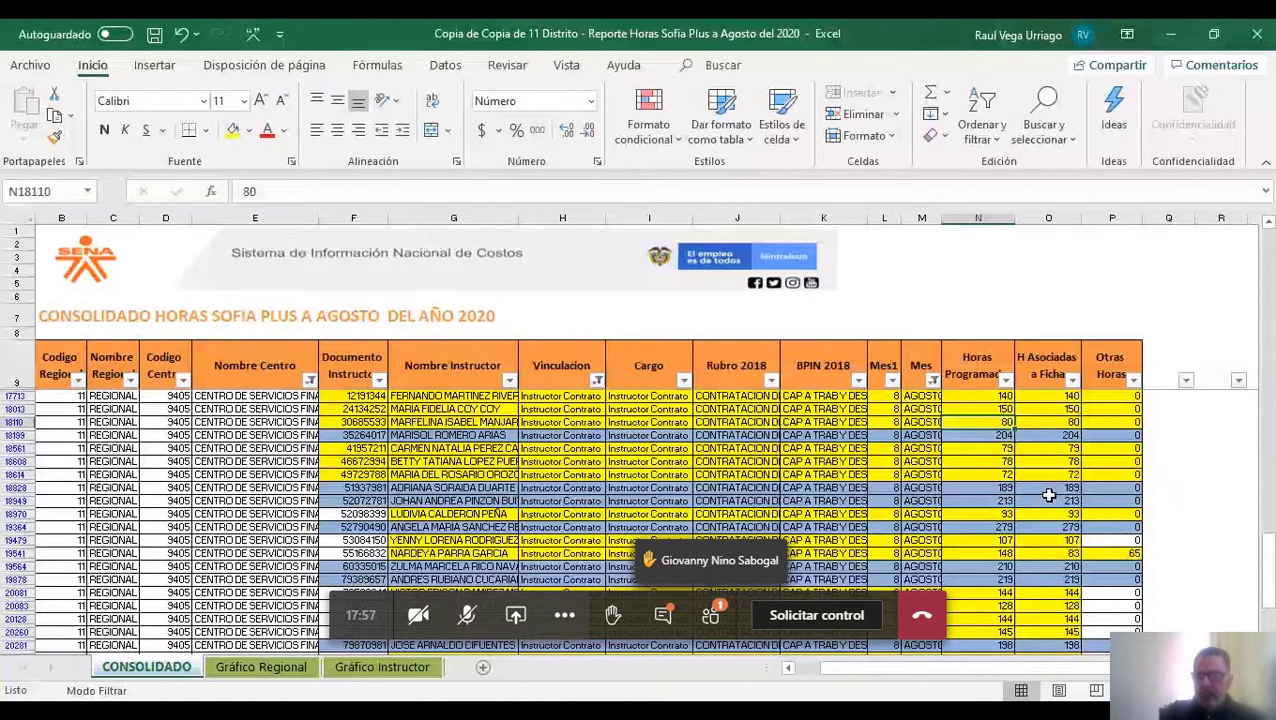
key("Up")
key("Down")
key("Up")
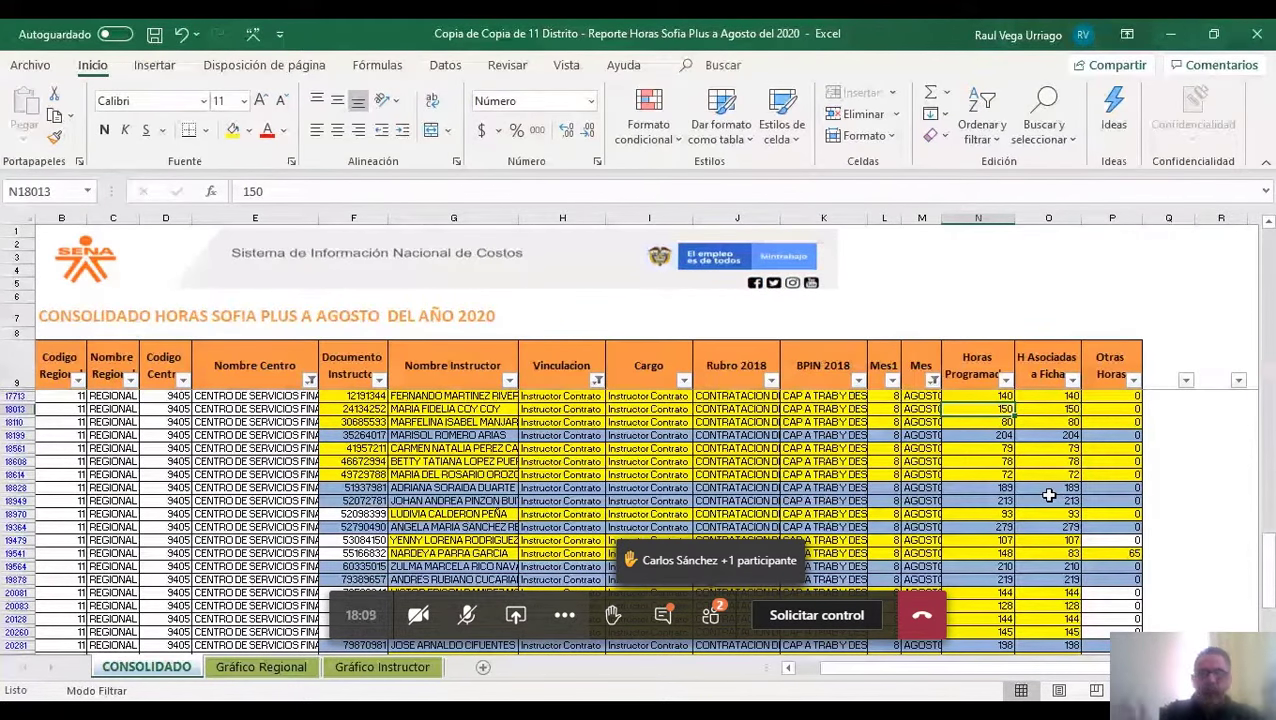
key("Down")
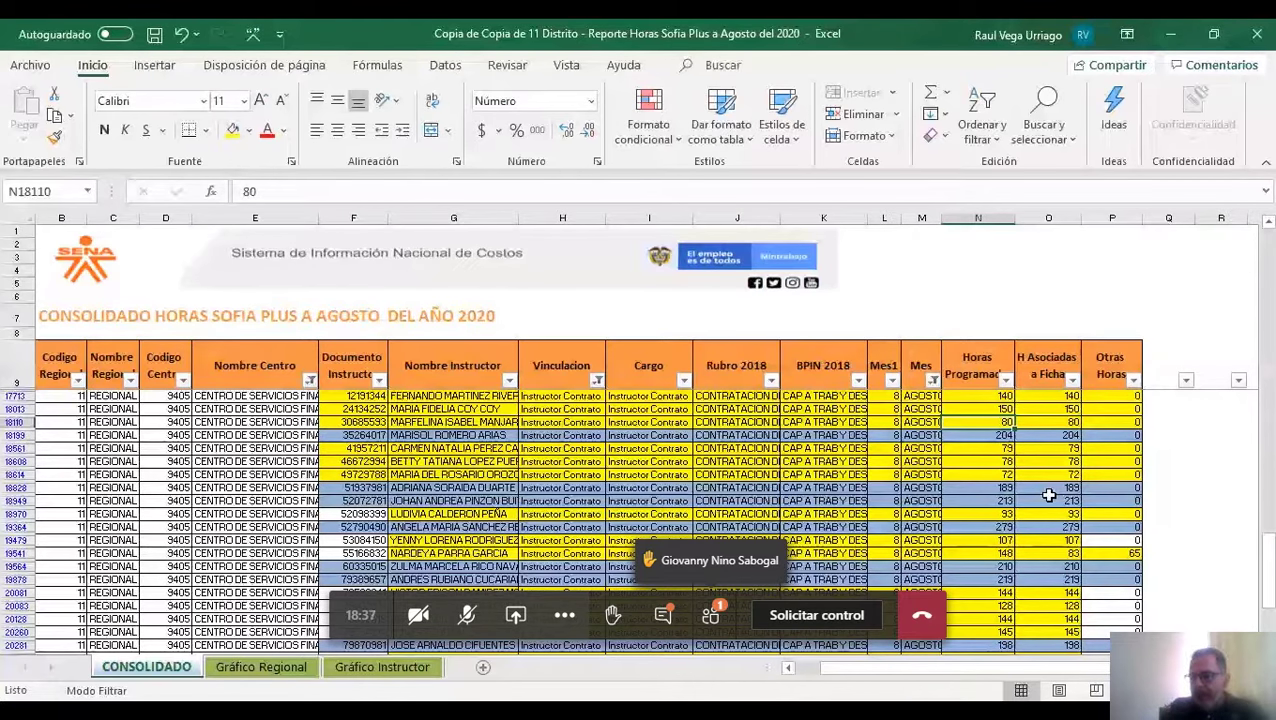
key("Down")
key("Down")
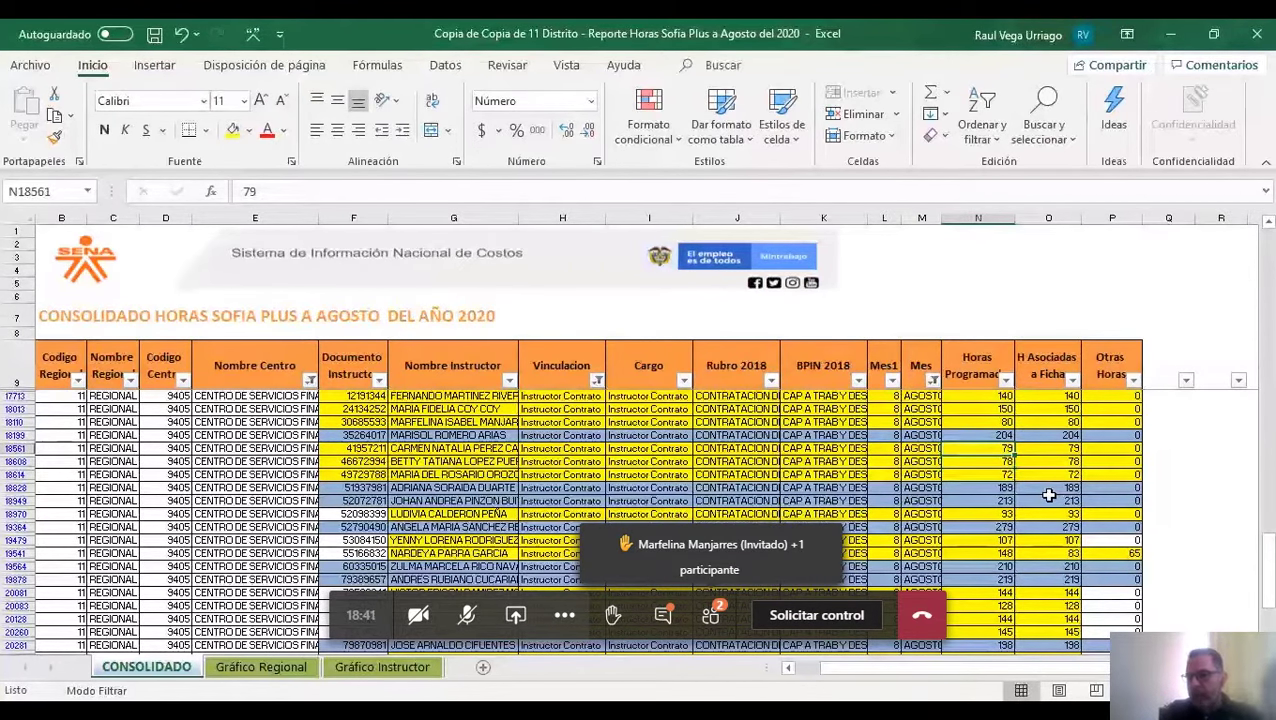
key("Down")
key("Up")
key("Up")
key("Down")
key("Down")
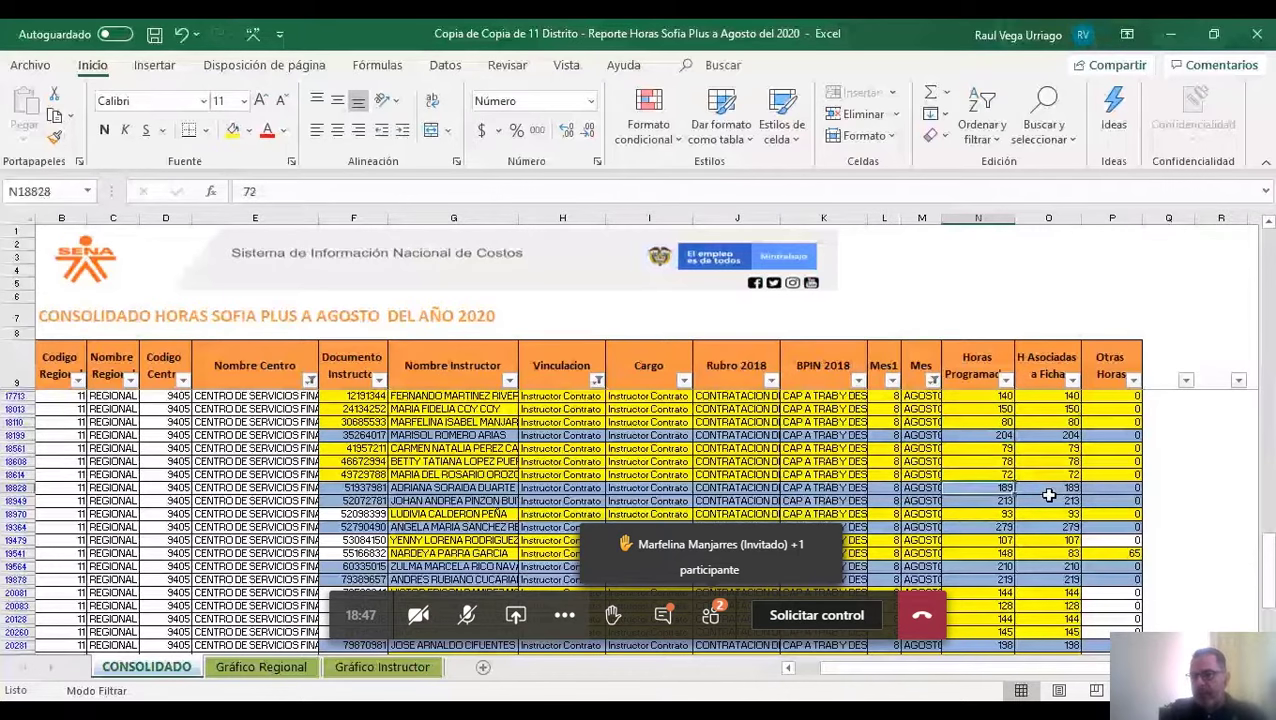
key("Down")
key("Down")
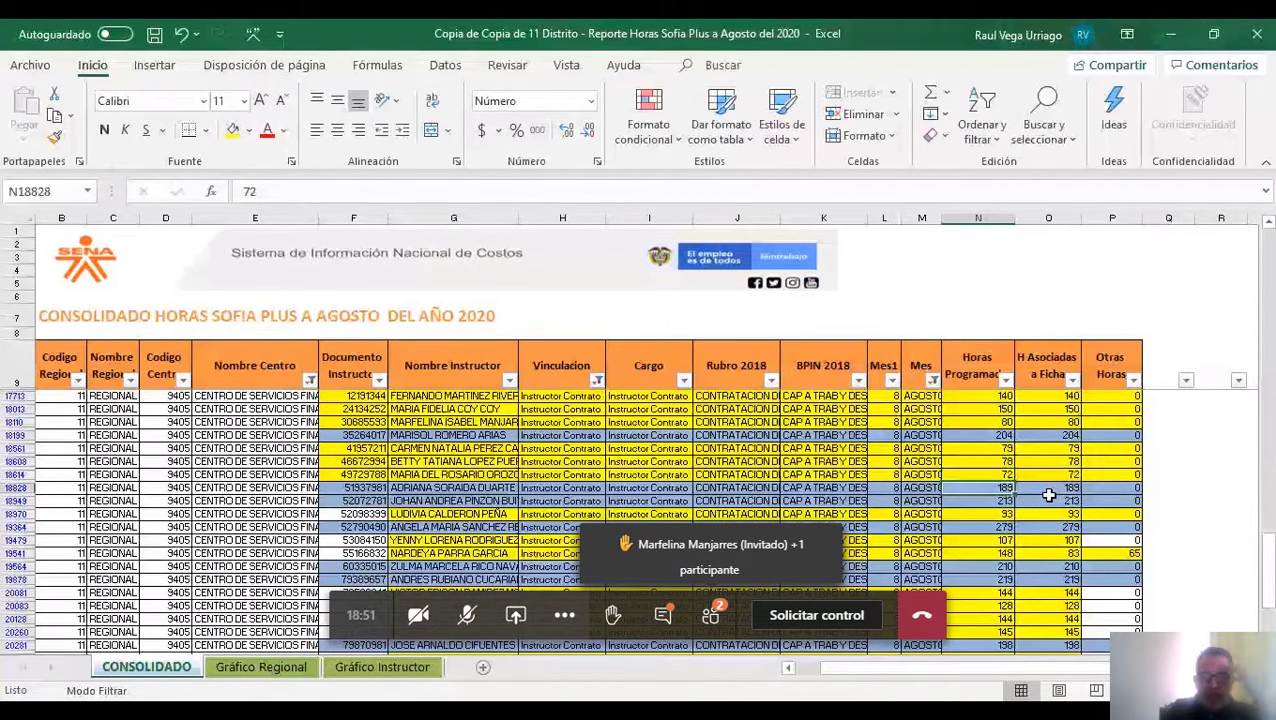
key("Down")
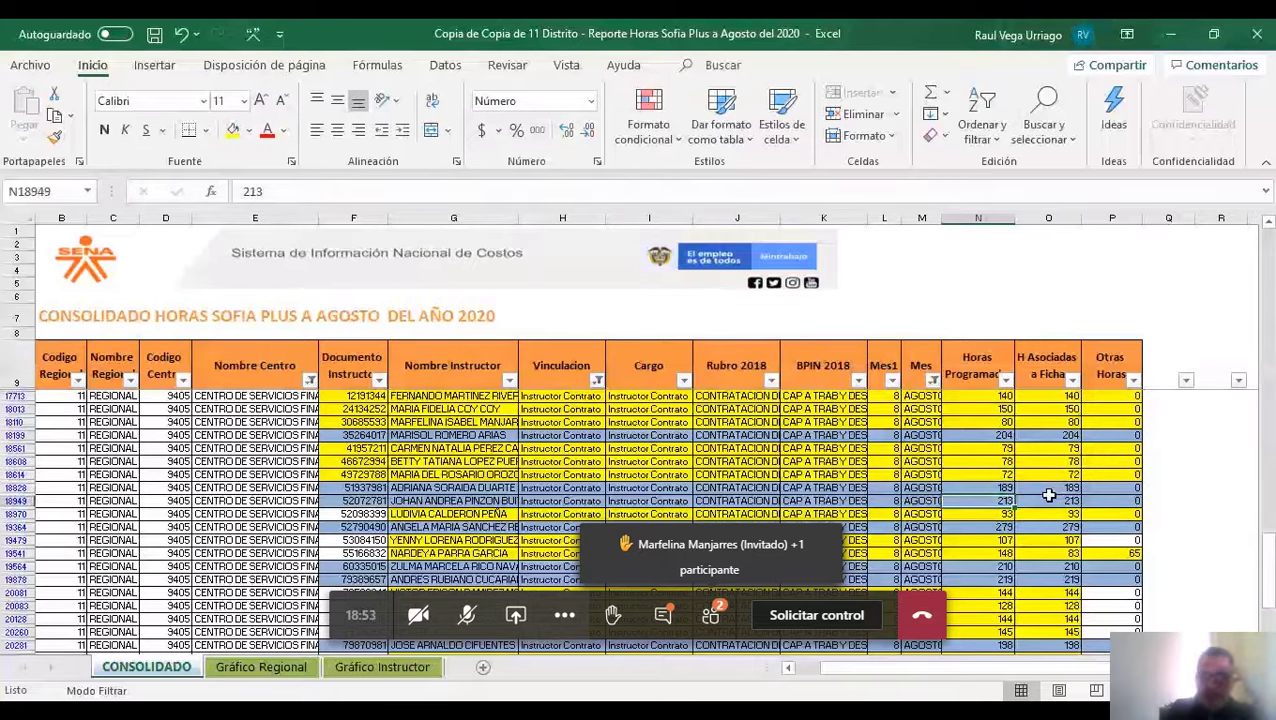
key("Down")
key("Down")
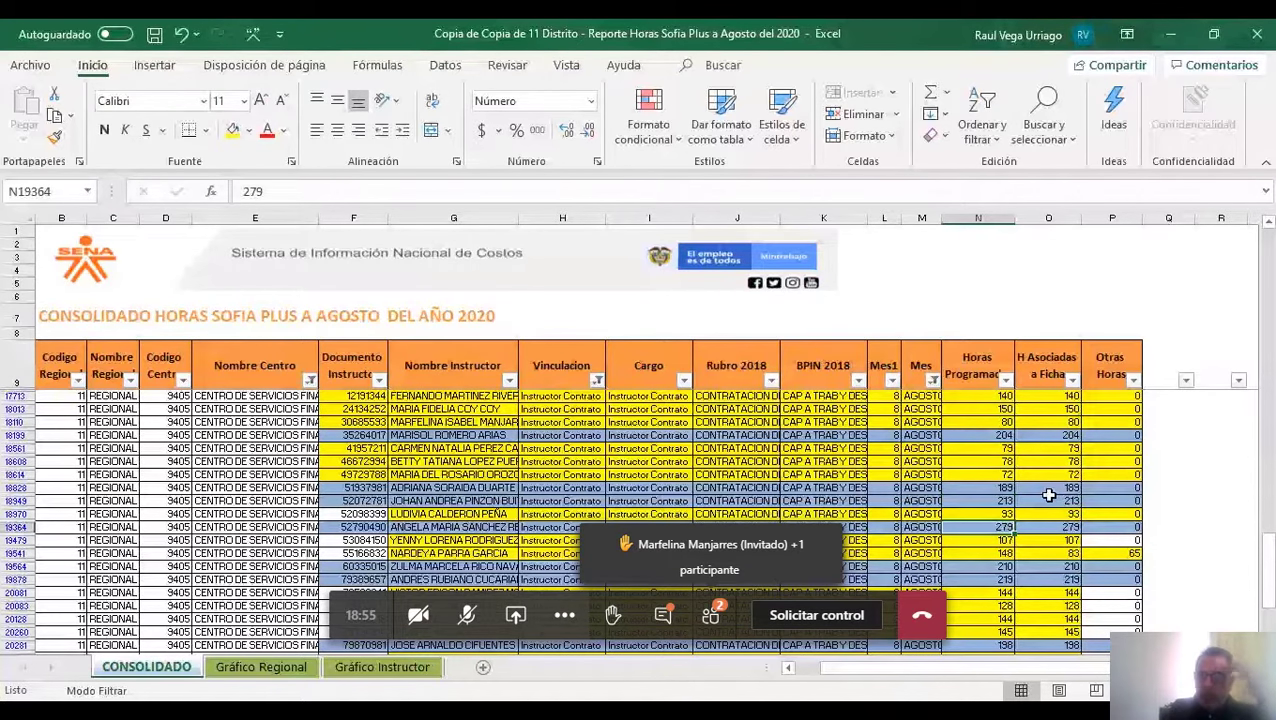
key("Left")
key("Left")
key("Left")
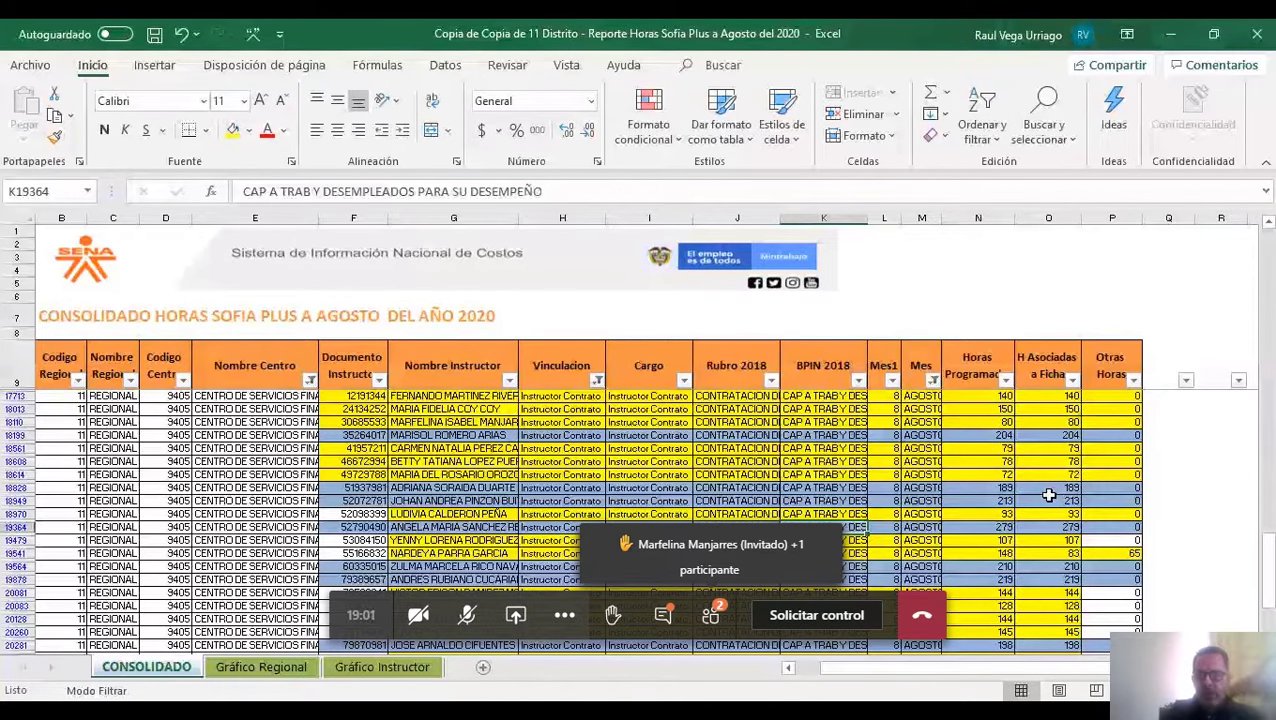
key("Right")
key("Right")
key("Right")
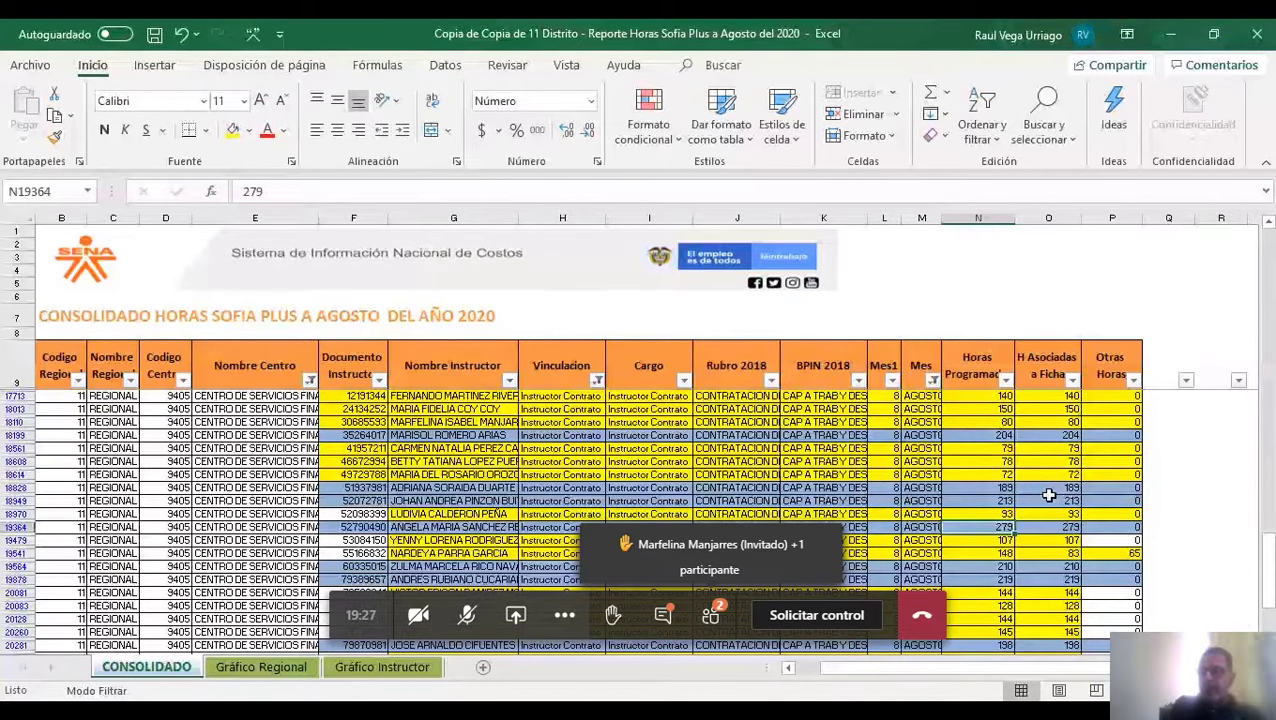
key("Down")
key("Down")
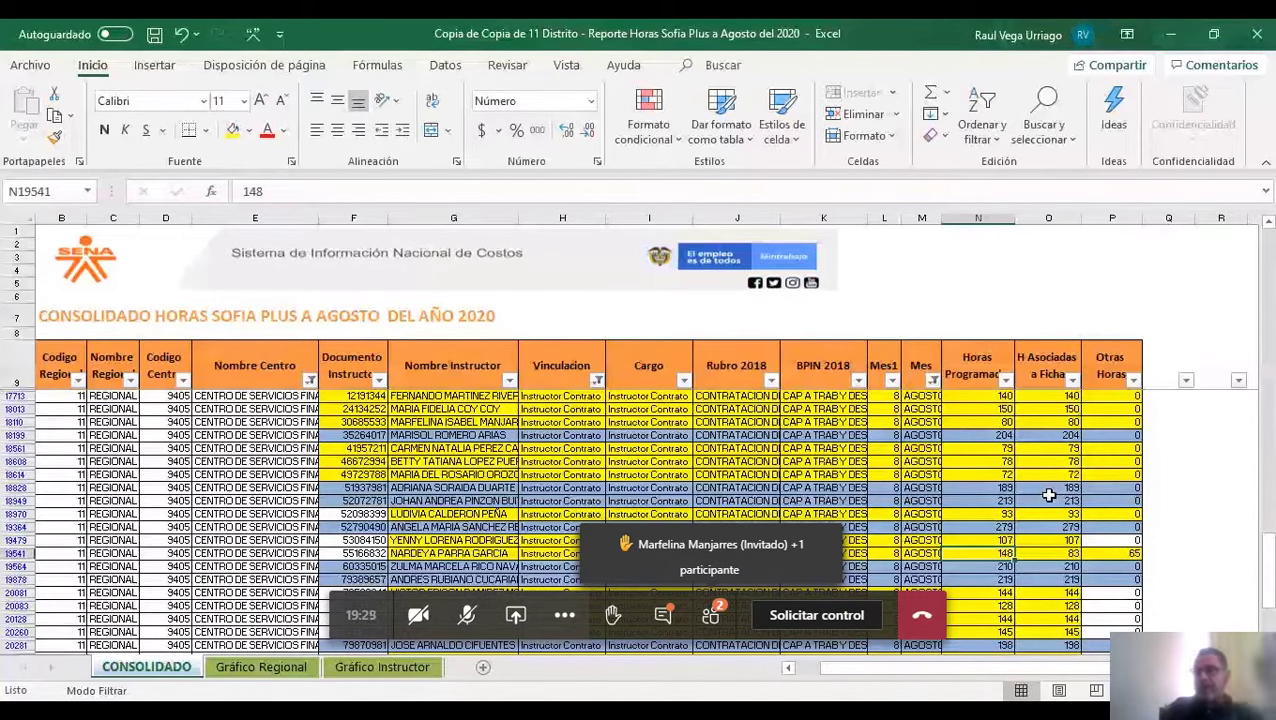
key("Down")
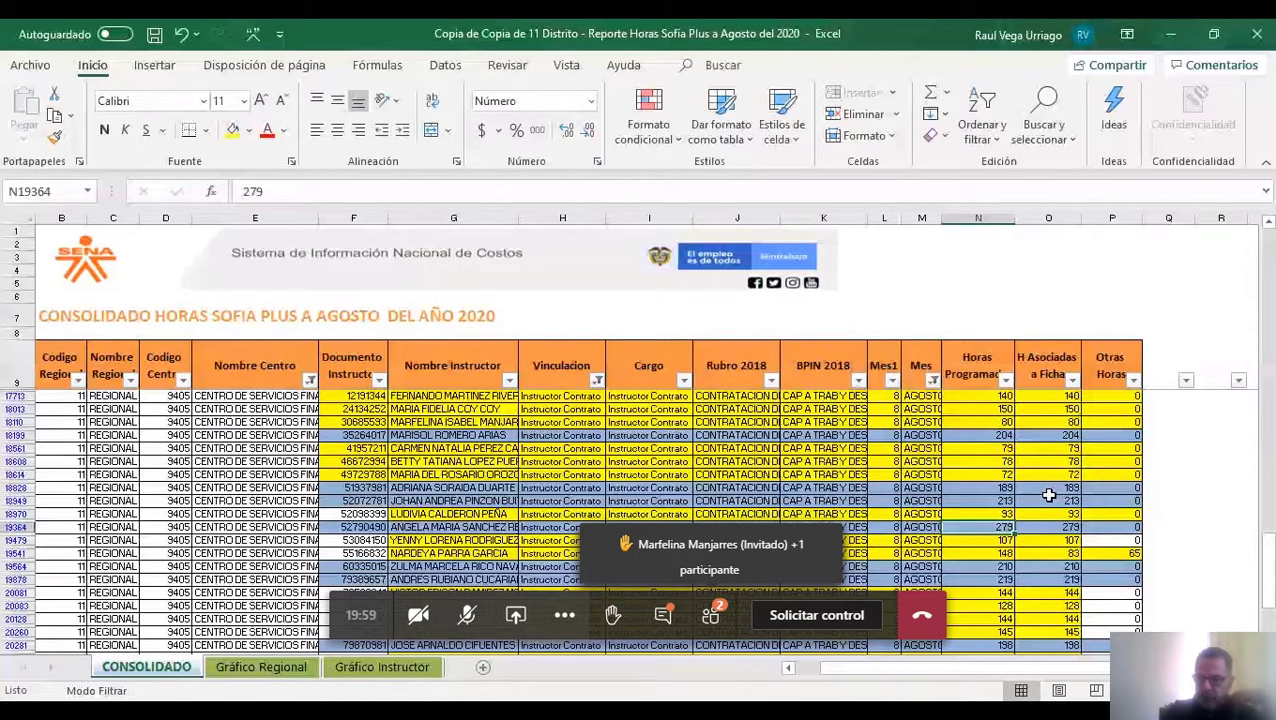
Enter =279/19 in column R beside row 19364, giving 14,68421.
key("Right")
key("Right")
key("Right")
type("+7")
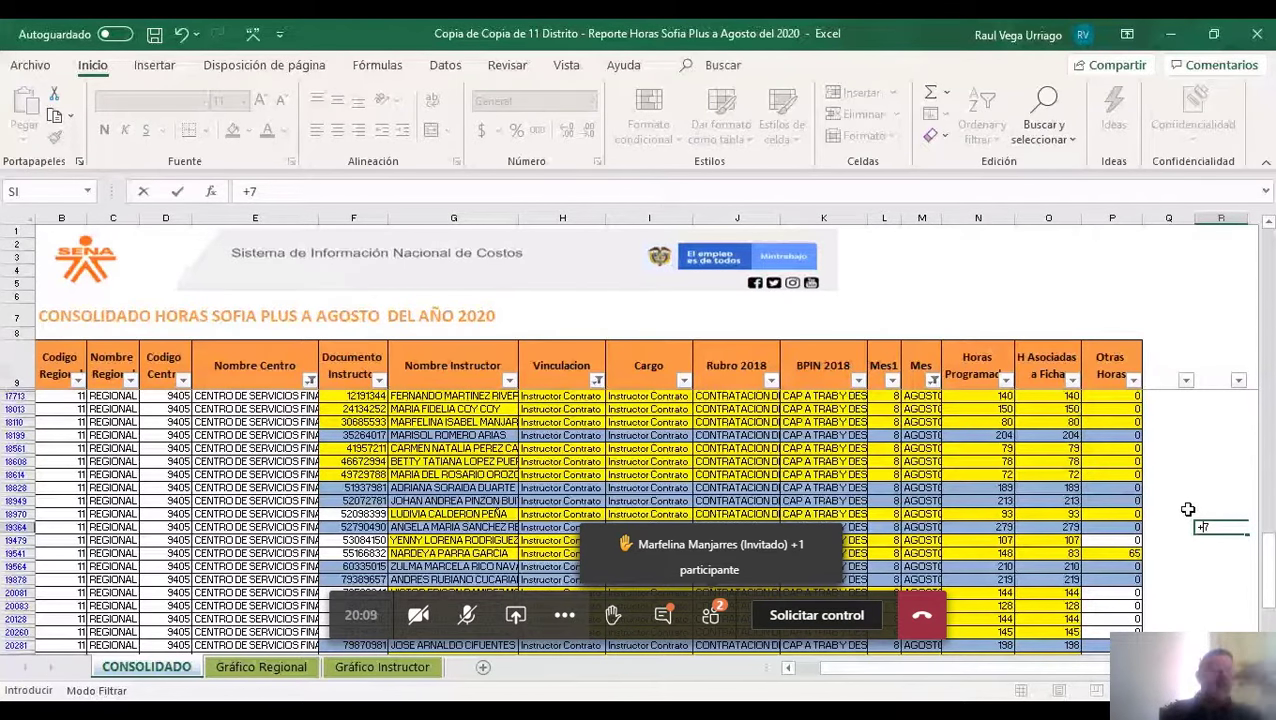
key("BackSpace")
type("279")
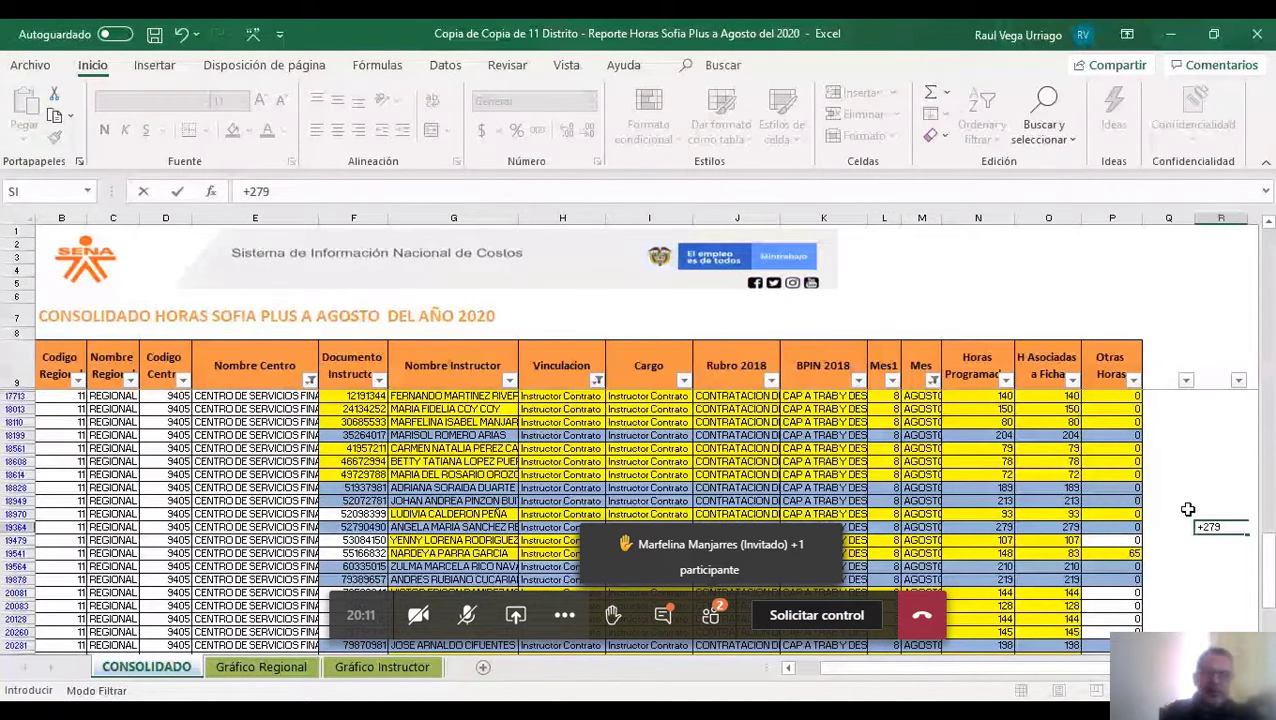
key("Return")
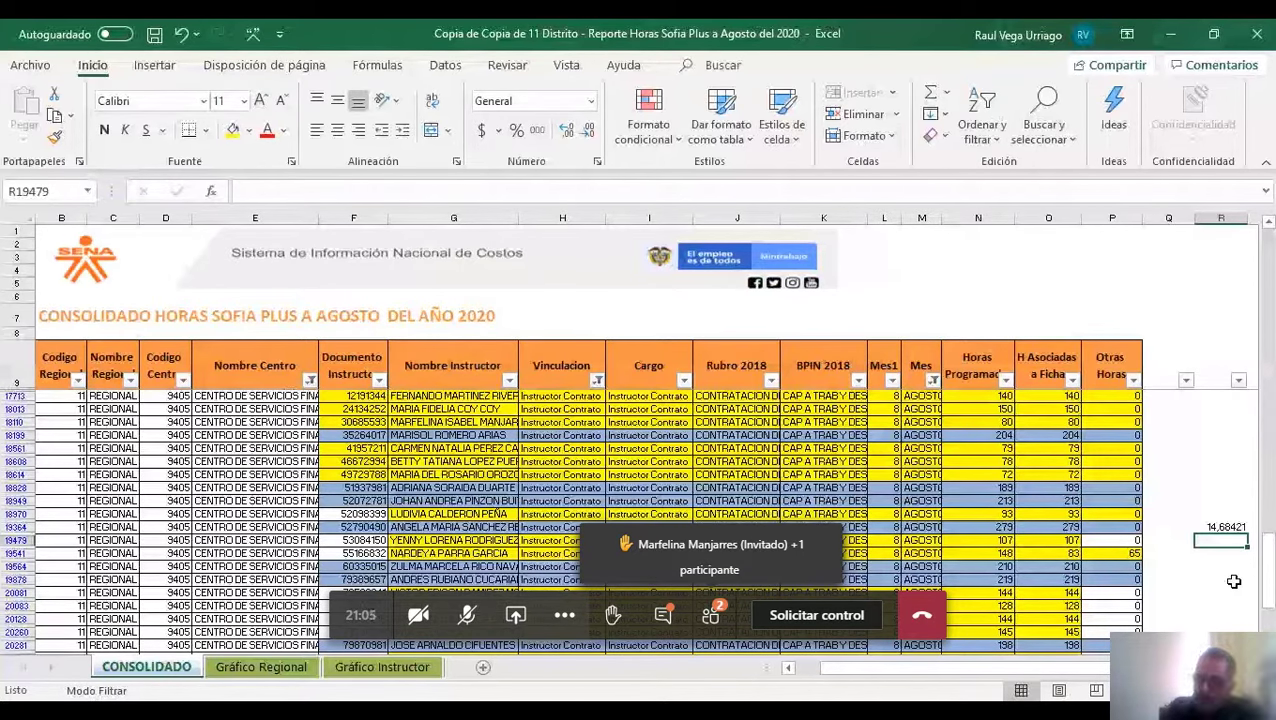
Compare the 14,68421 helper result with row 19364's Otras Horas value, then edit the formula.
key("Up")
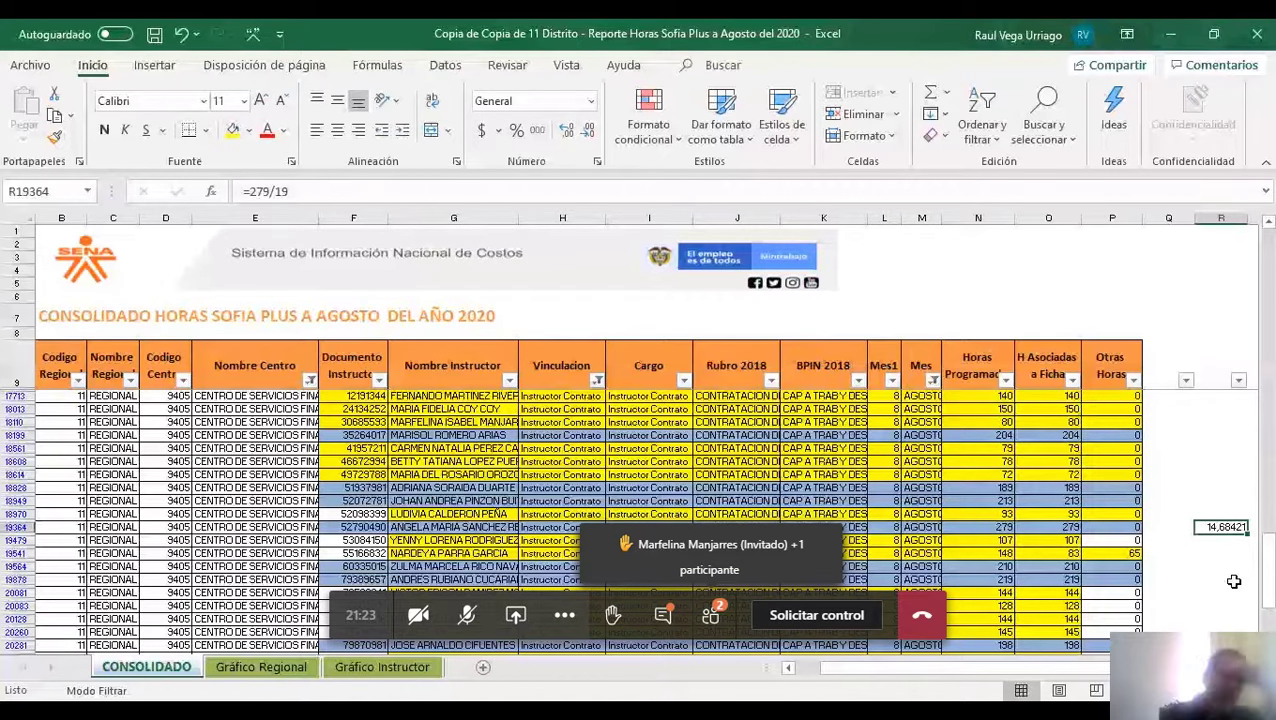
key("Left")
key("Left")
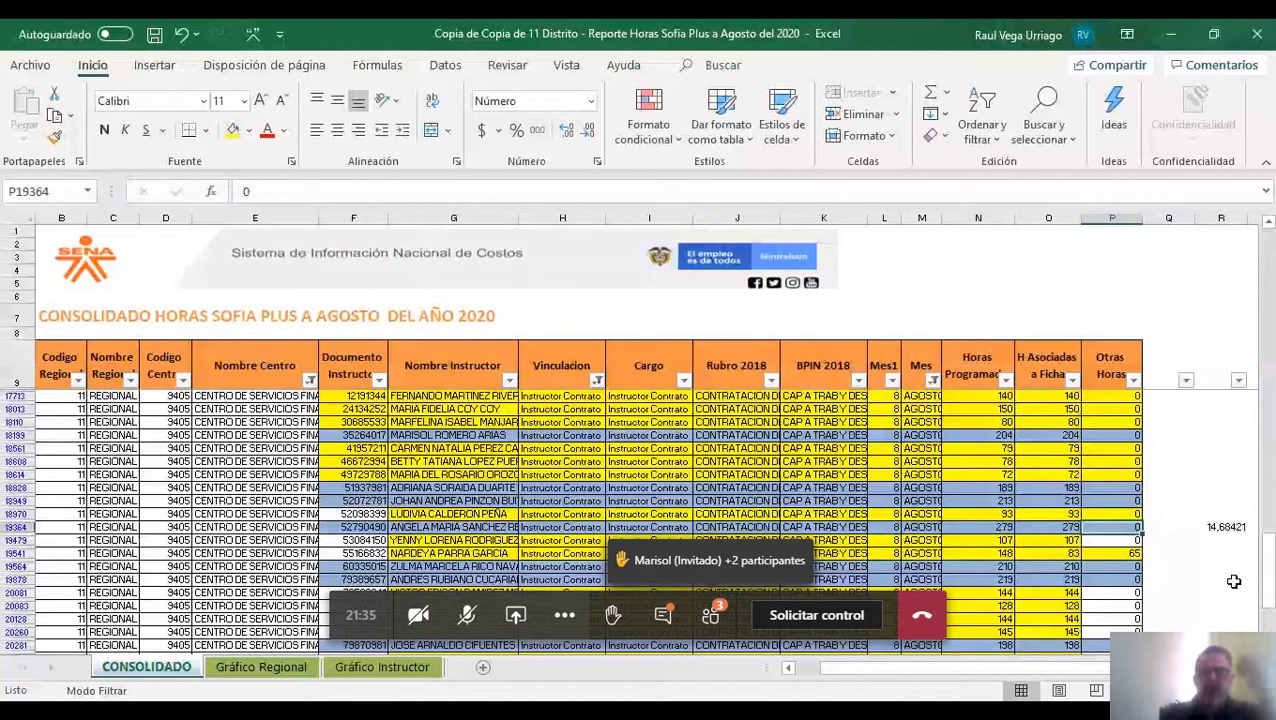
key("Right")
key("Right")
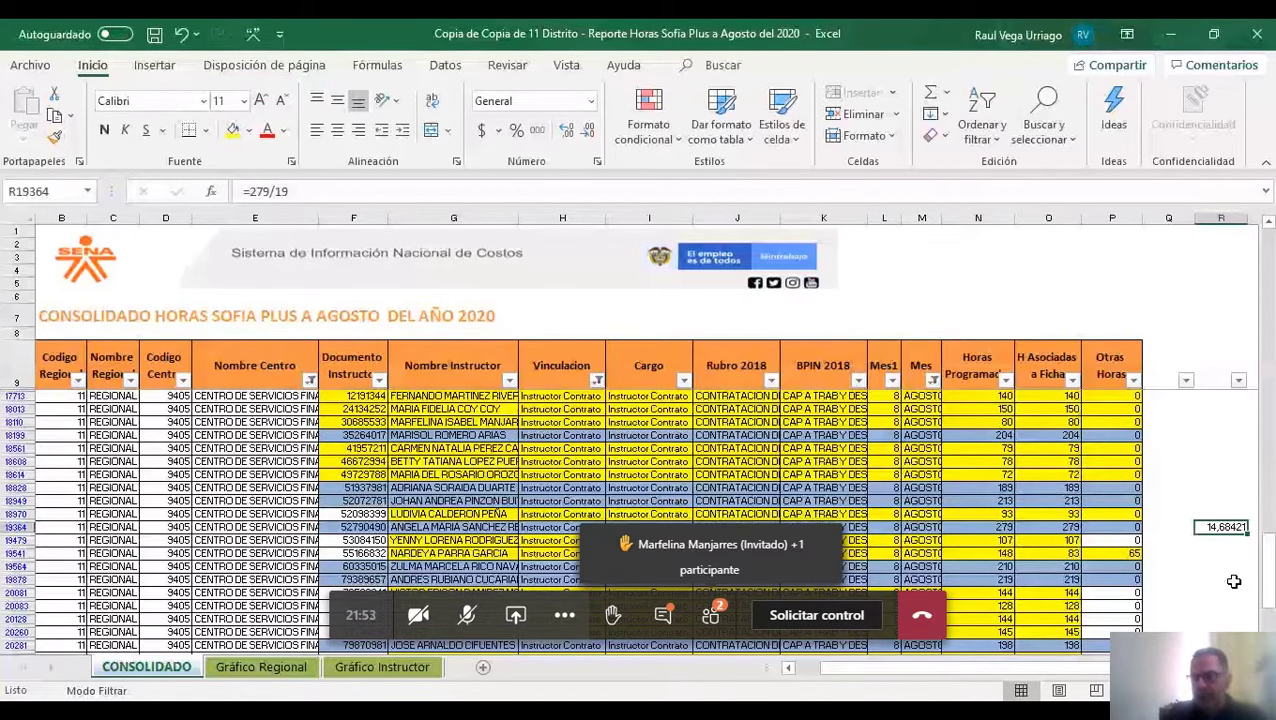
left_click(1097, 527)
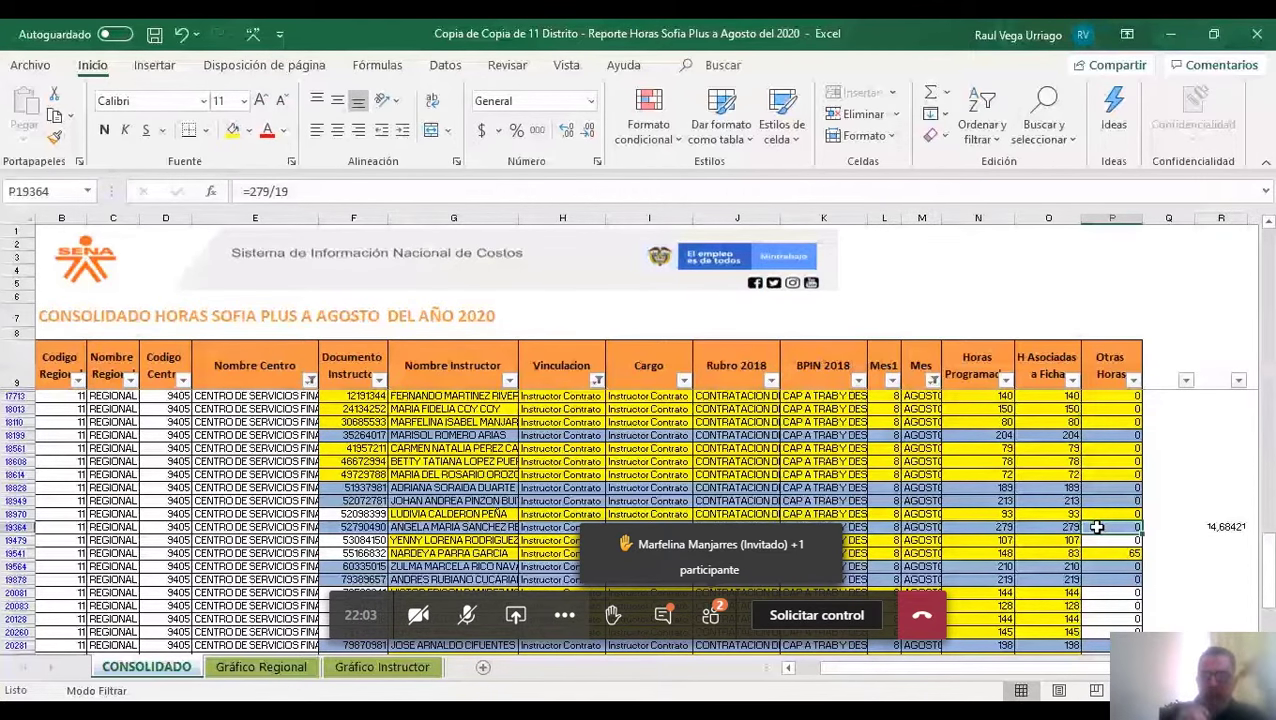
left_click(290, 190)
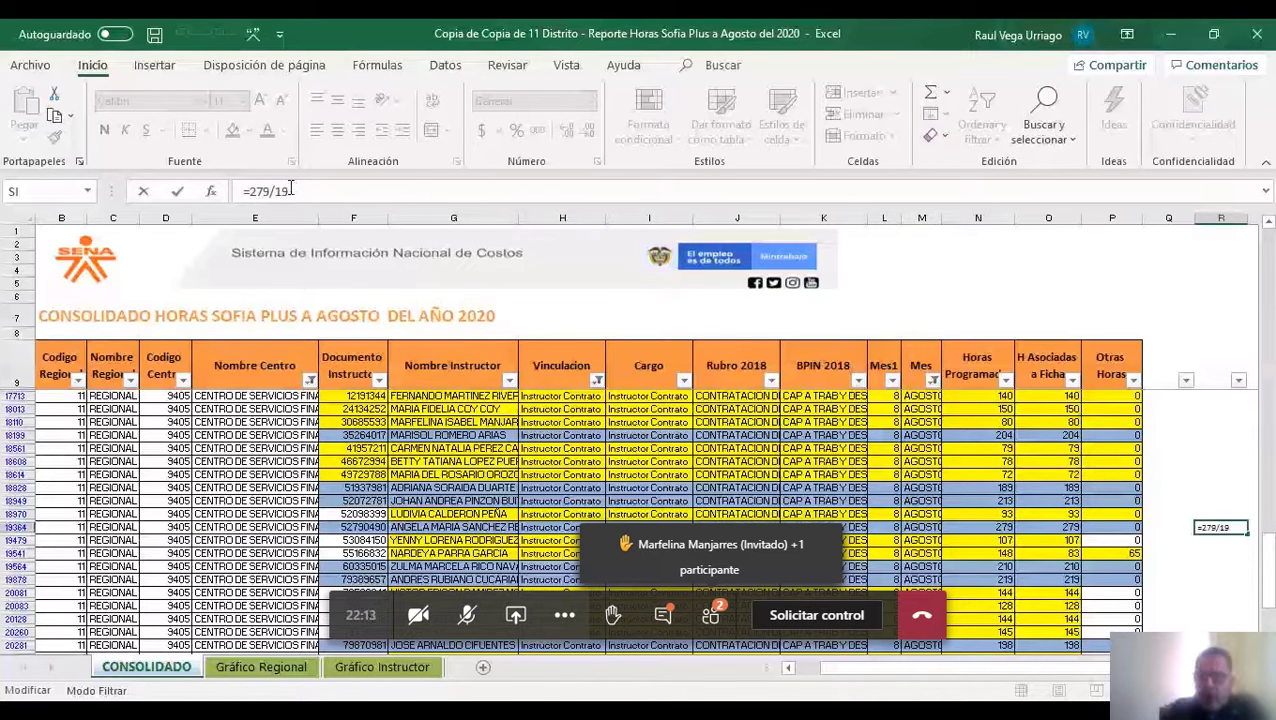
Change the R19364 helper formula to divide 279 by 23, giving 12,13043.
key("Return")
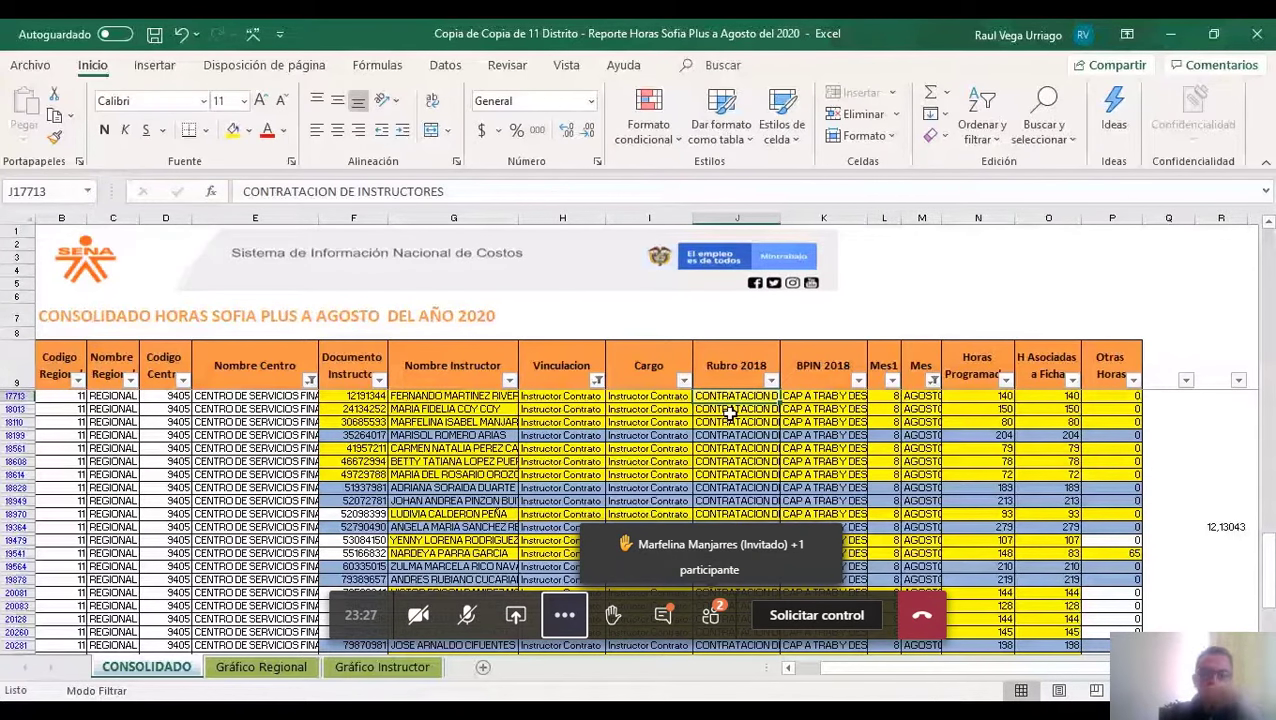
left_click(505, 475)
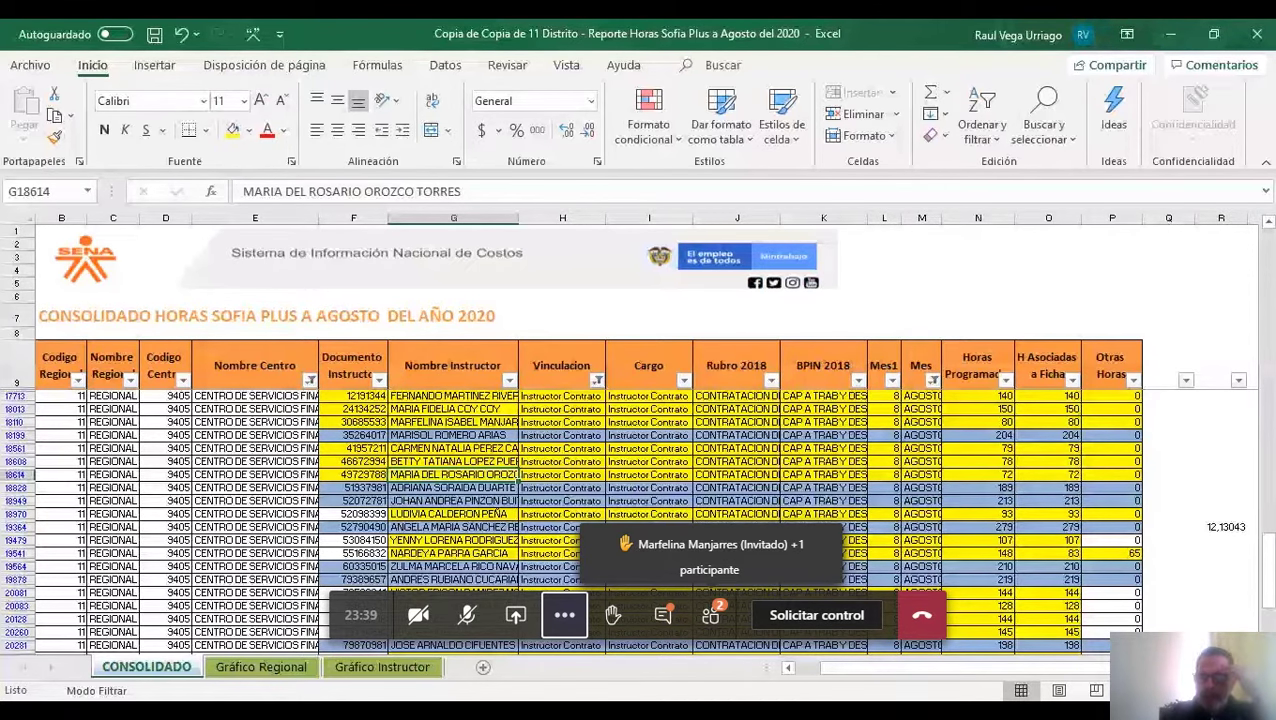
left_click(453, 487)
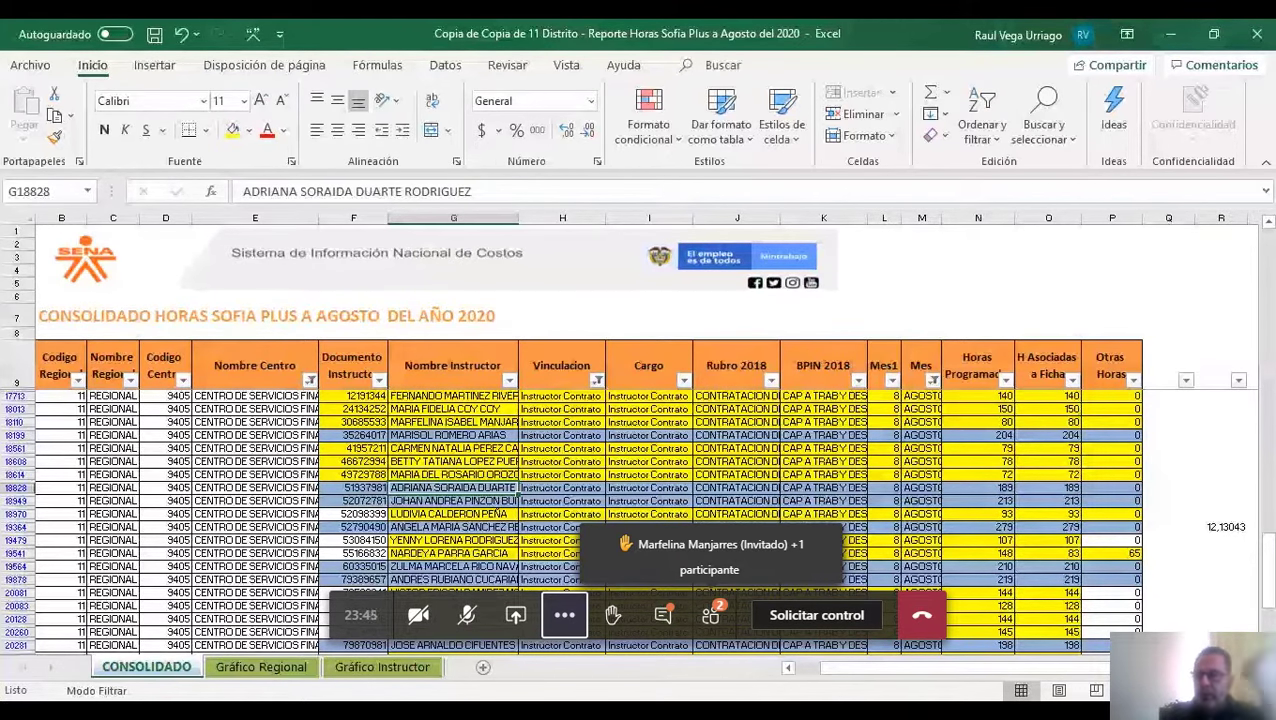
left_click(453, 500)
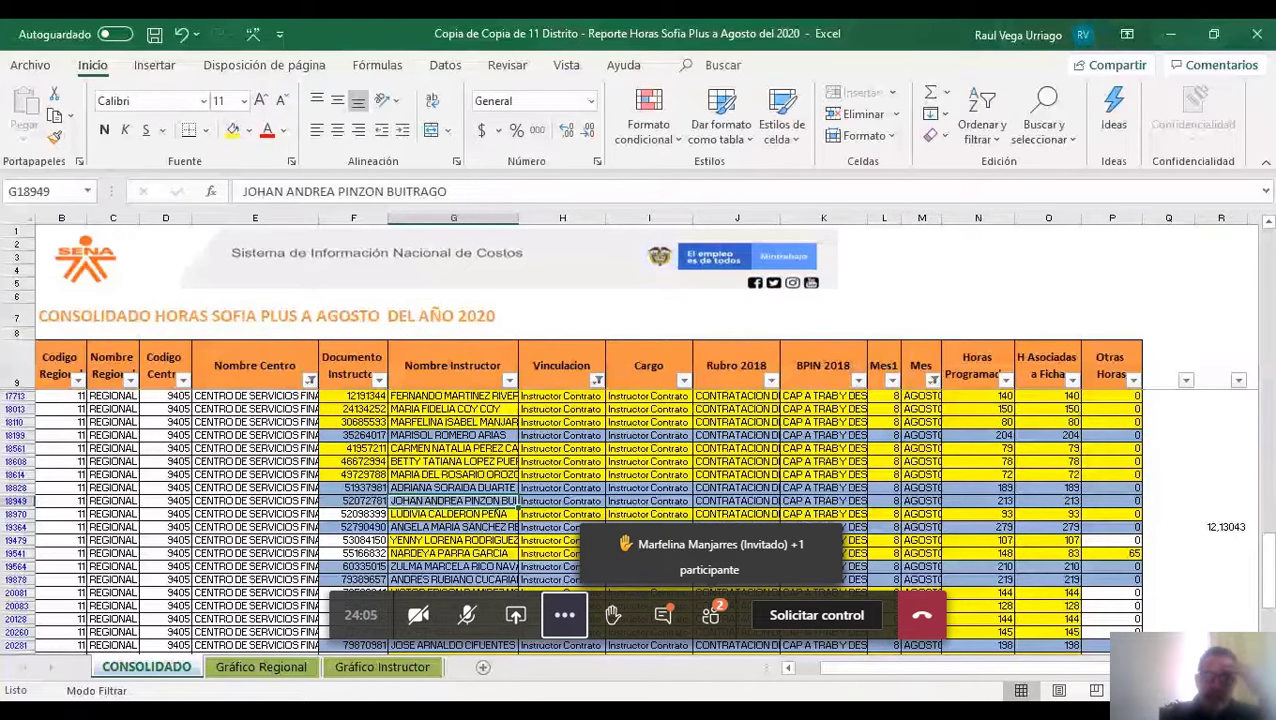
left_click(453, 513)
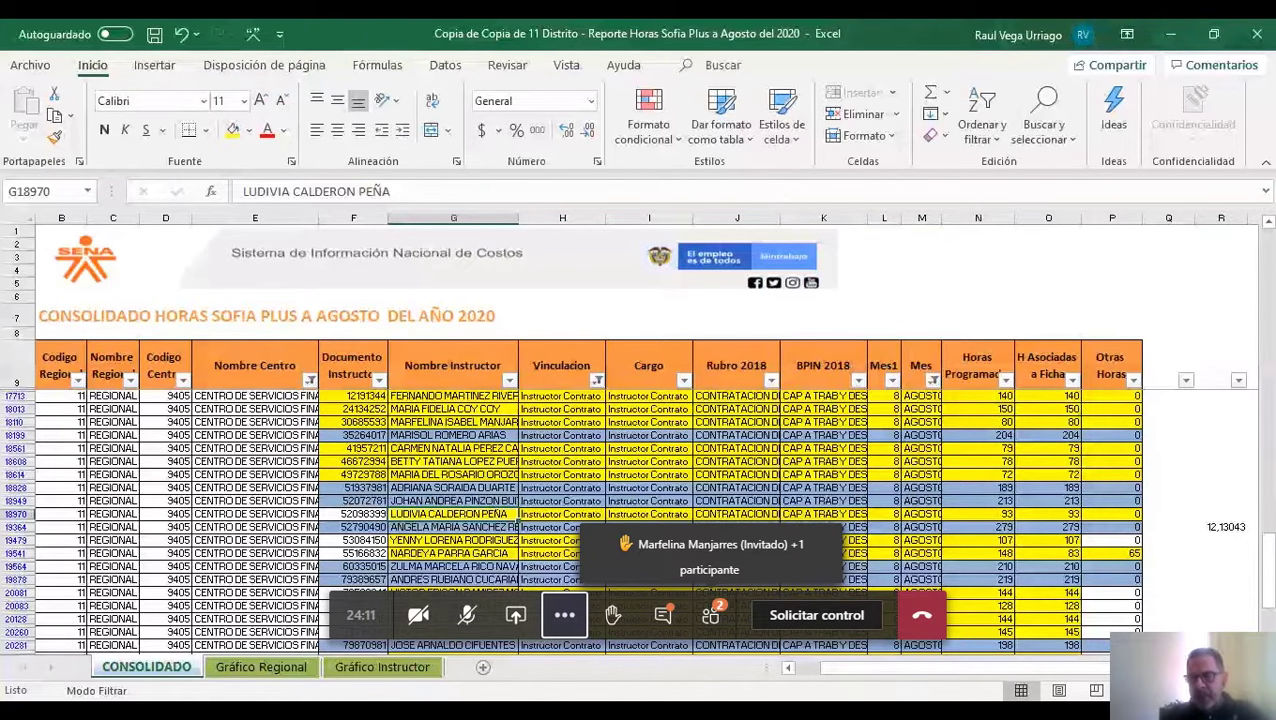
left_click(453, 527)
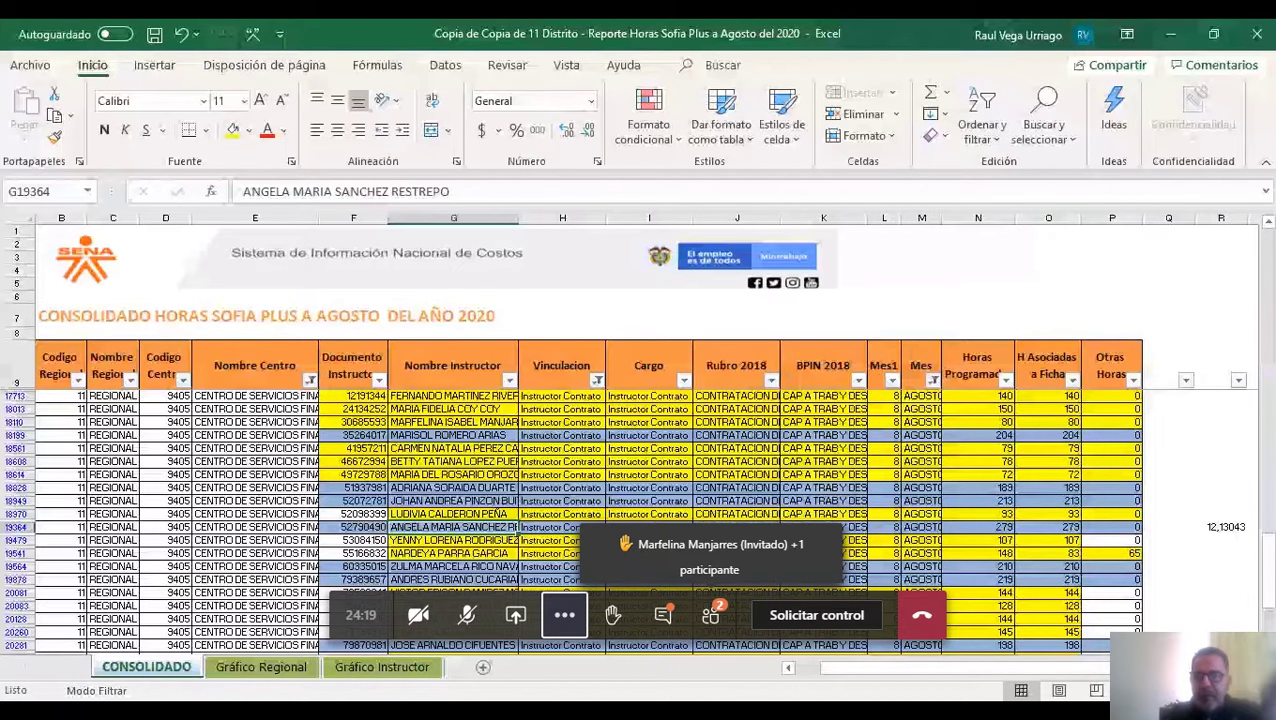
left_click(453, 553)
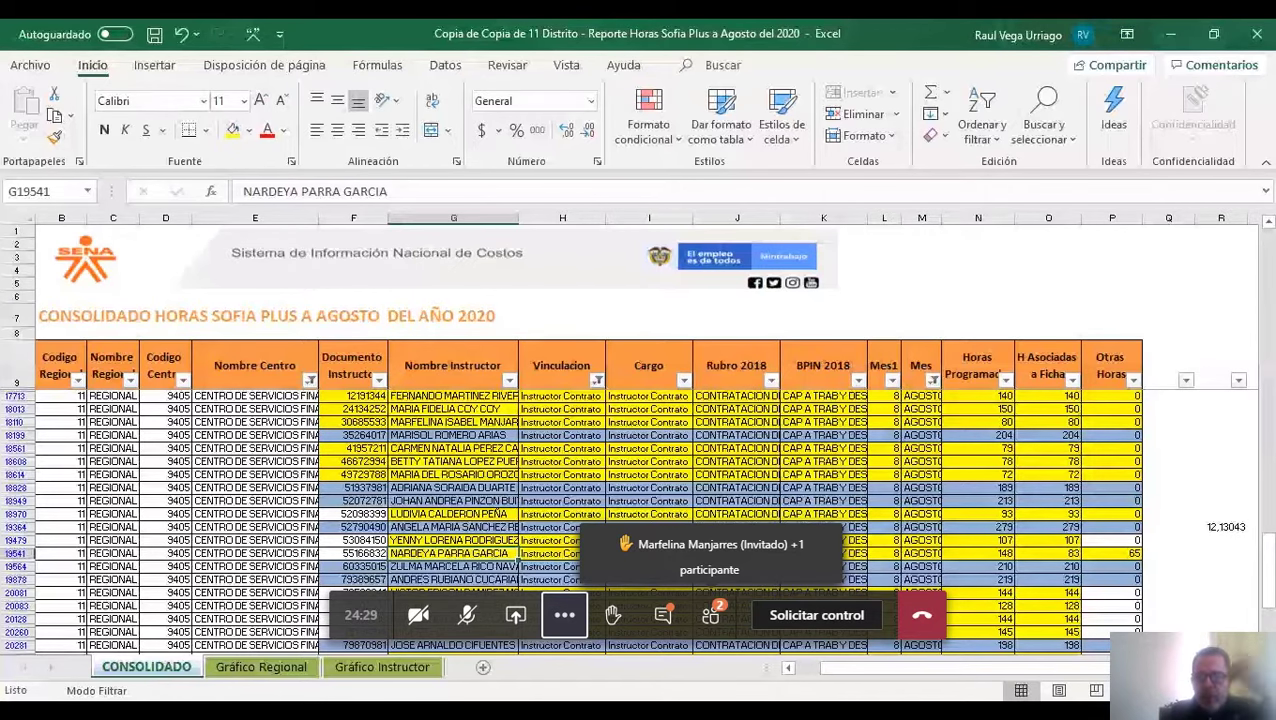
left_click(453, 566)
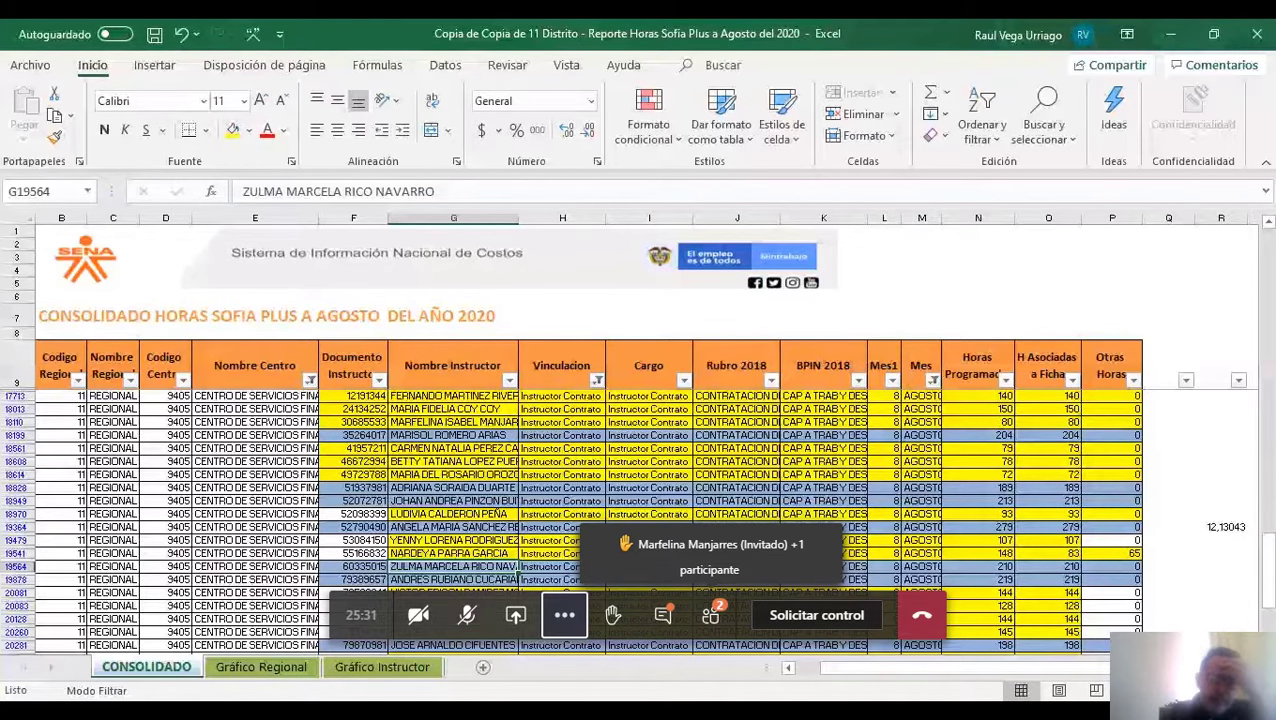
left_click(453, 579)
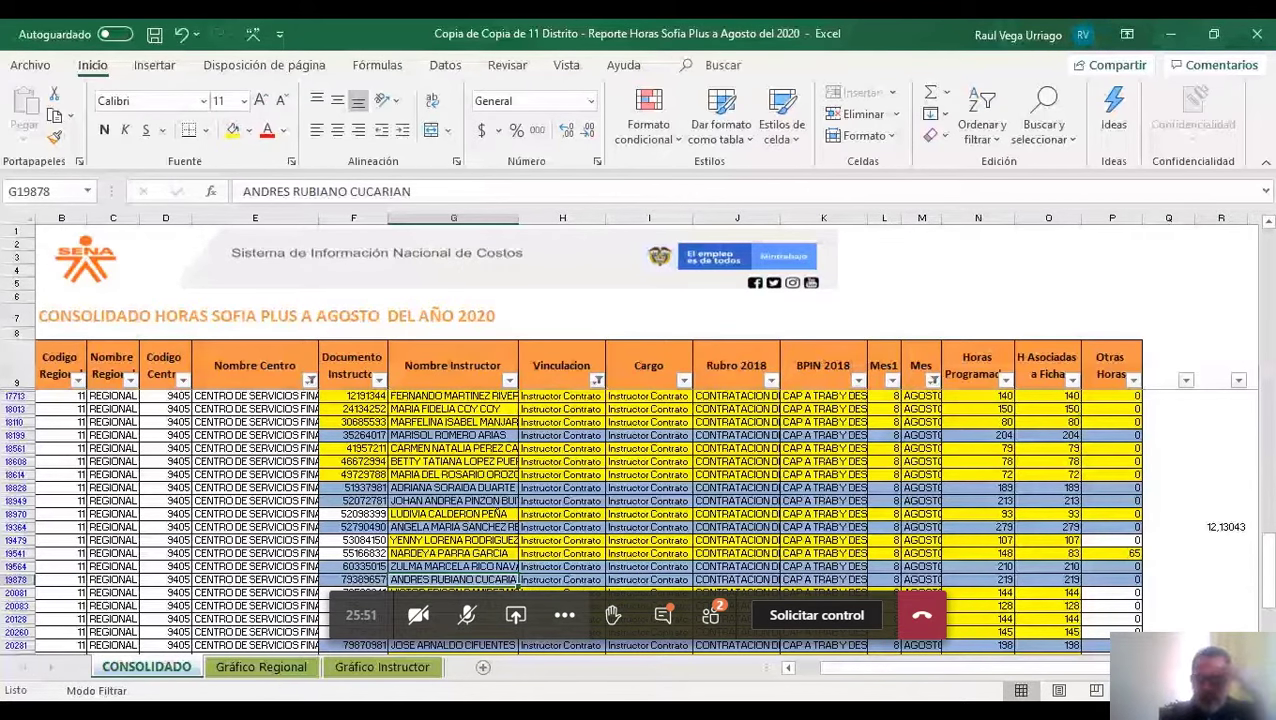
left_click(453, 605)
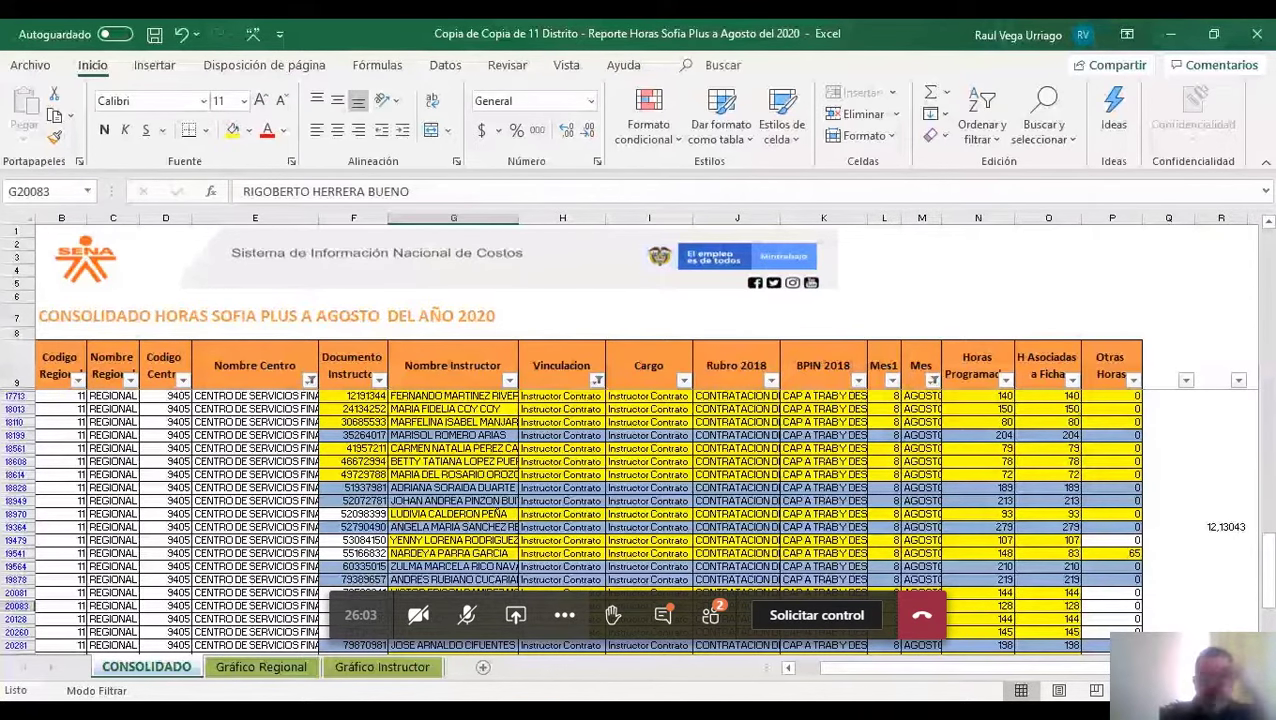
left_click(453, 618)
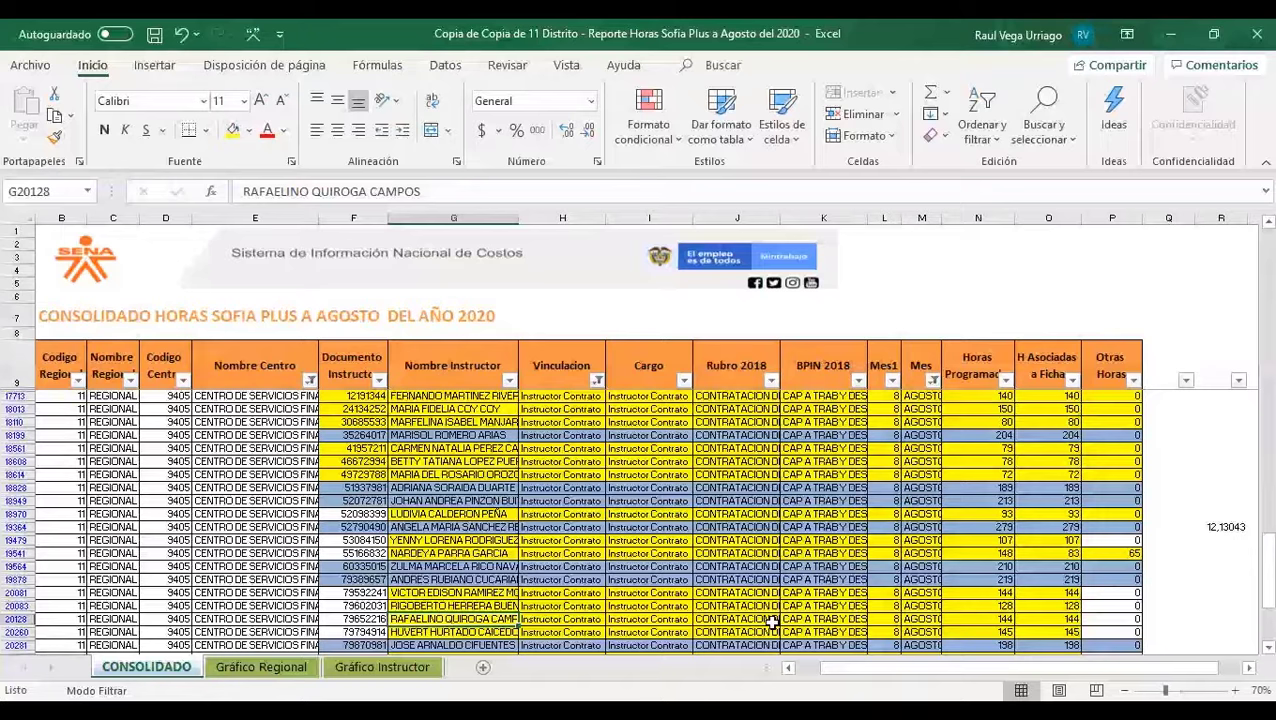
Step through the remaining contract instructors to the final rows showing 70 and 208 hours.
key("Down")
key("Down")
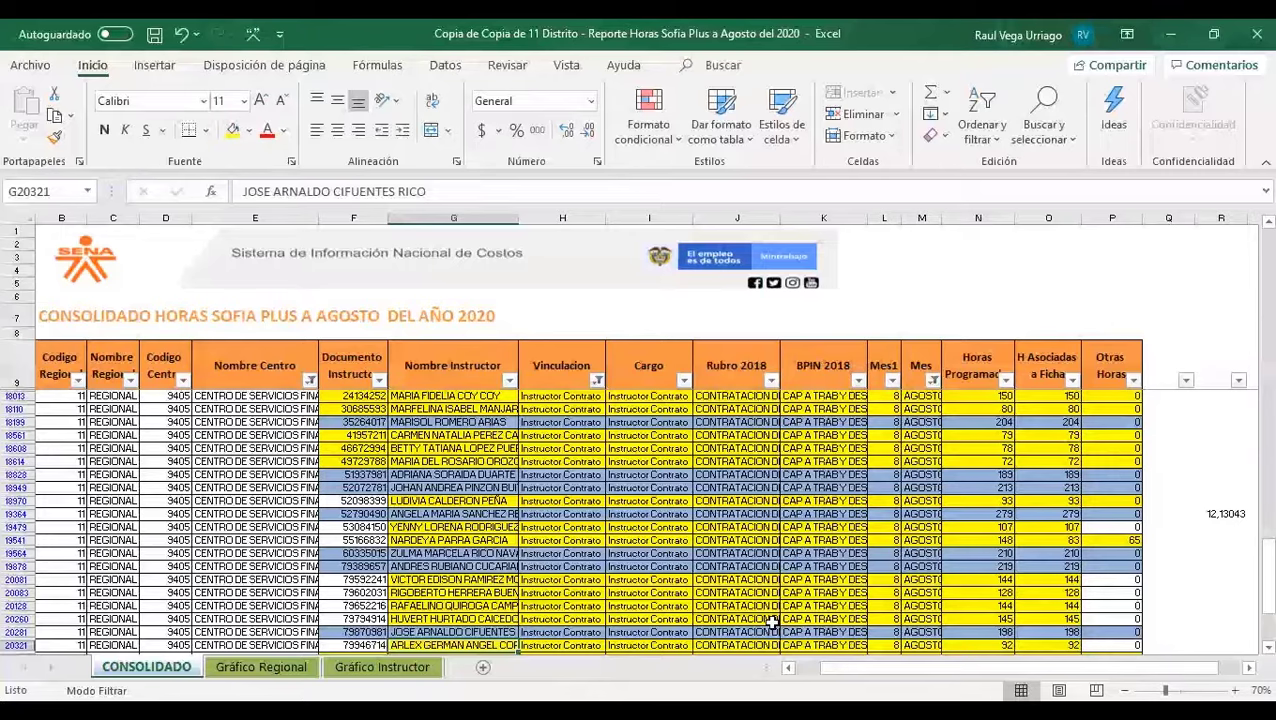
scroll(773, 622, "down", 1)
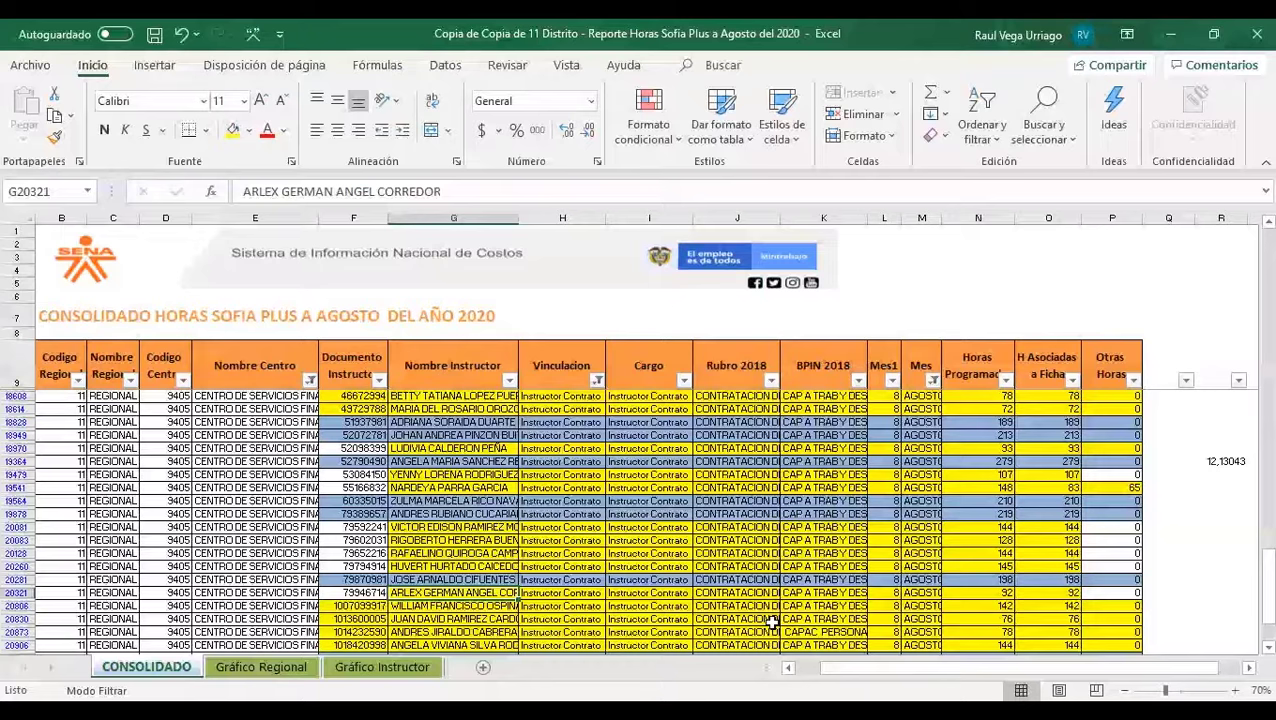
key("Down")
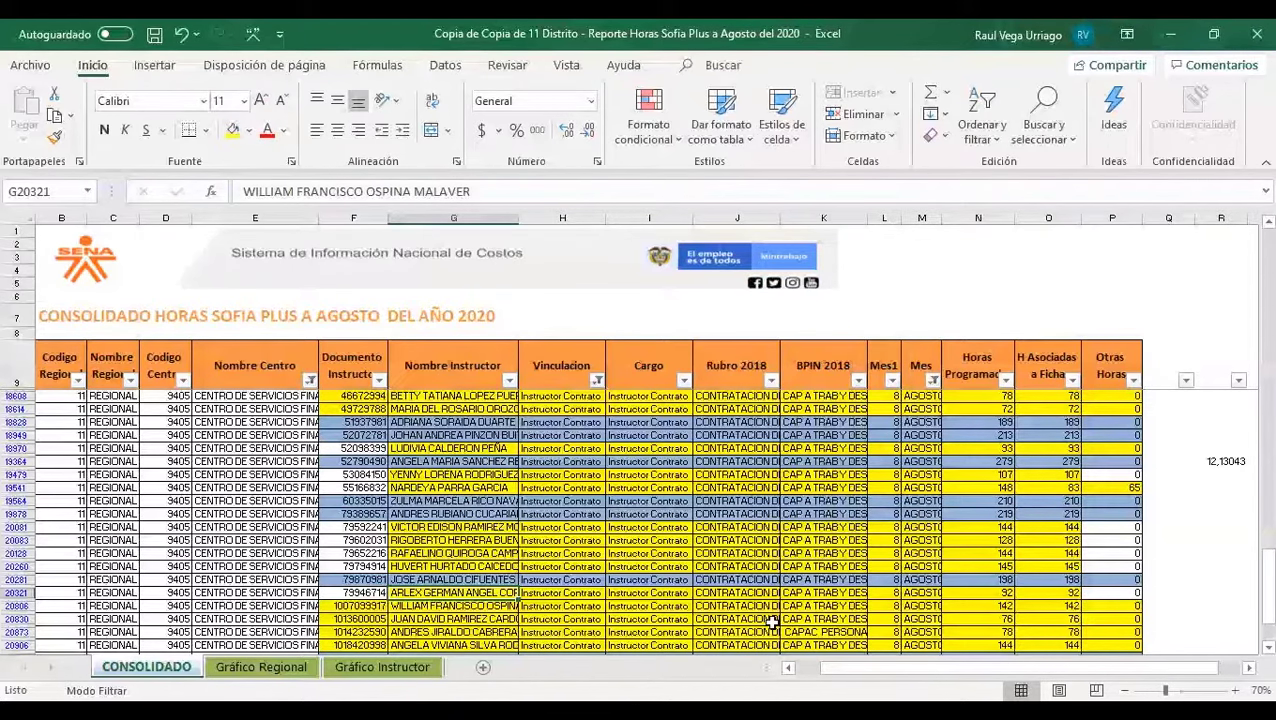
key("Down")
key("Down")
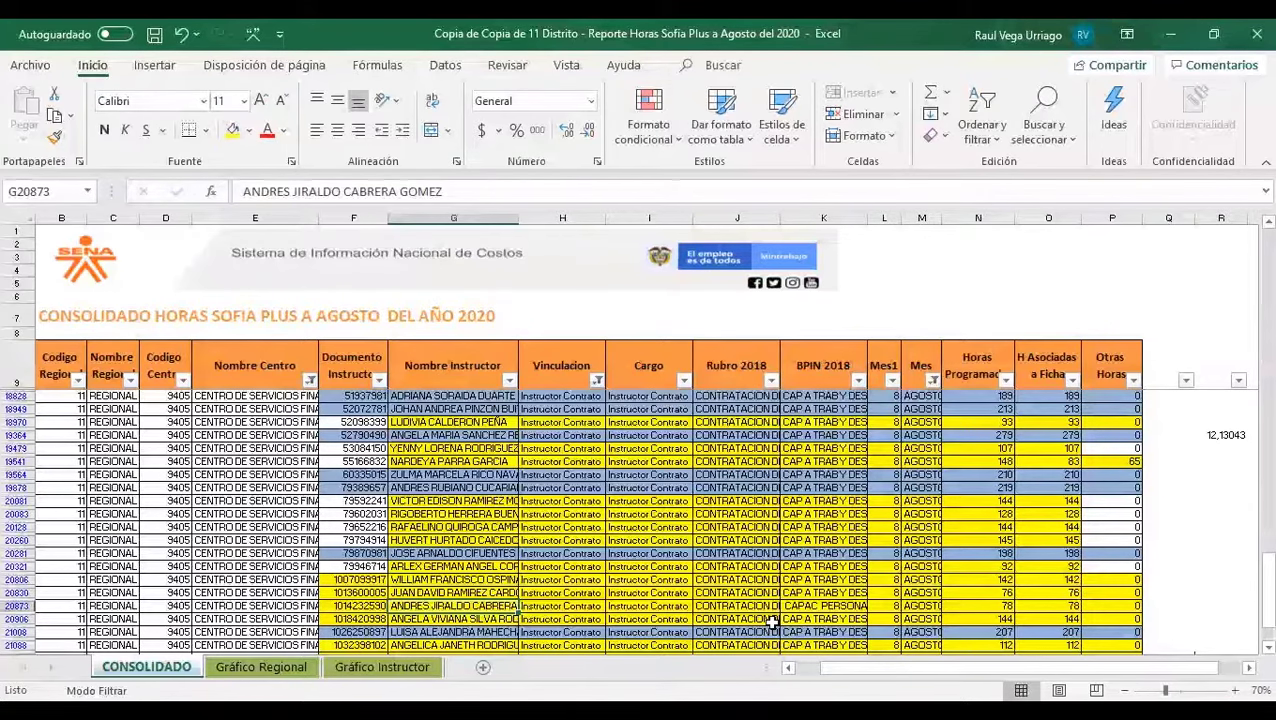
scroll(773, 624, "down", 1)
key("Down")
key("Down")
key("Down")
key("Up")
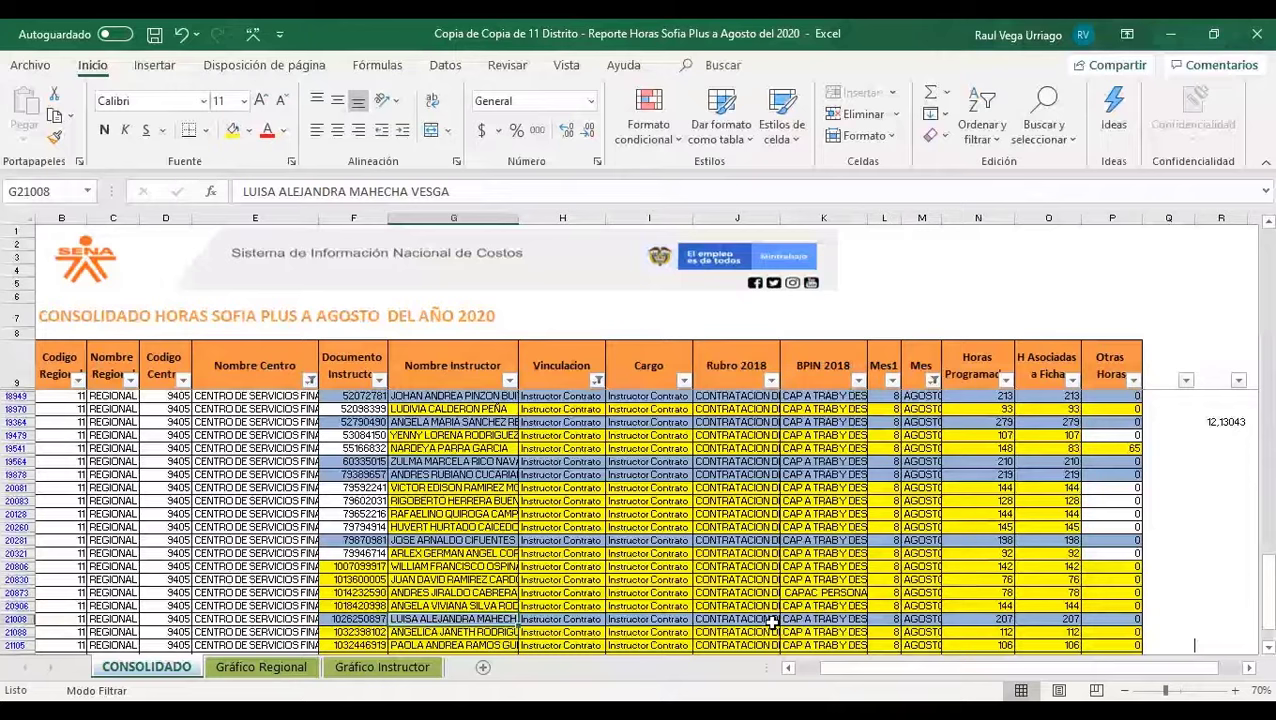
key("Down")
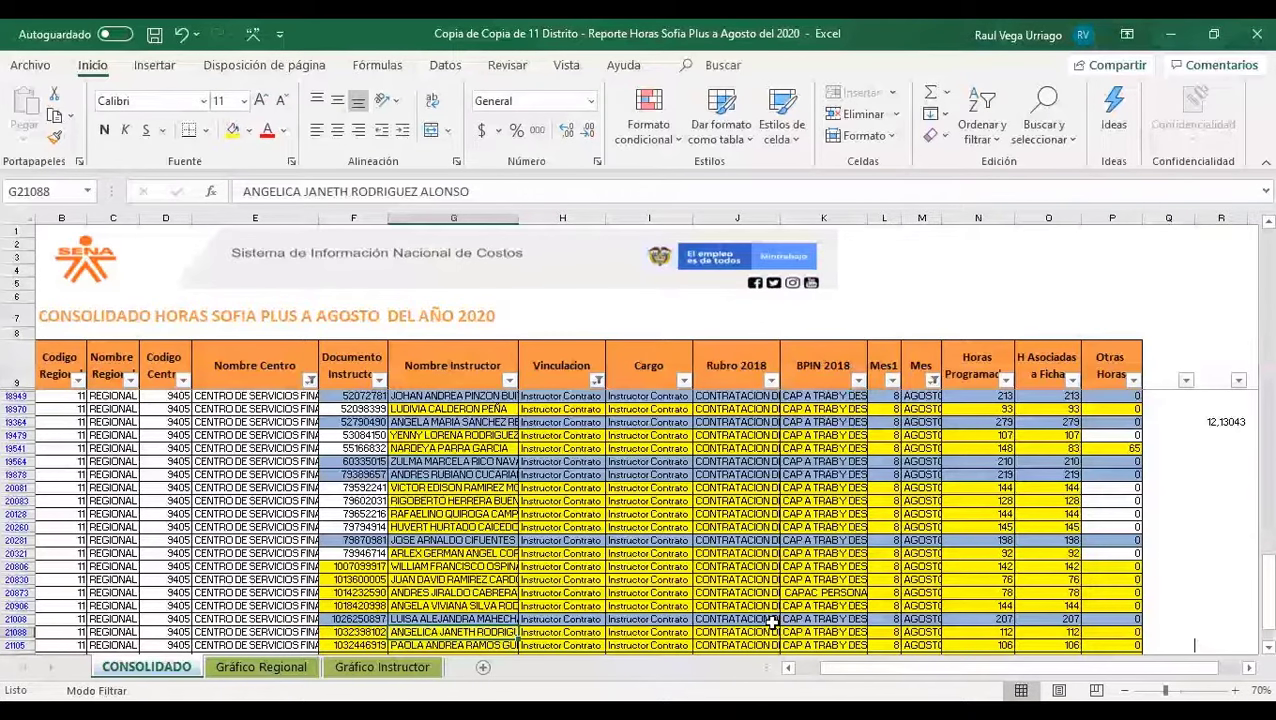
key("Down")
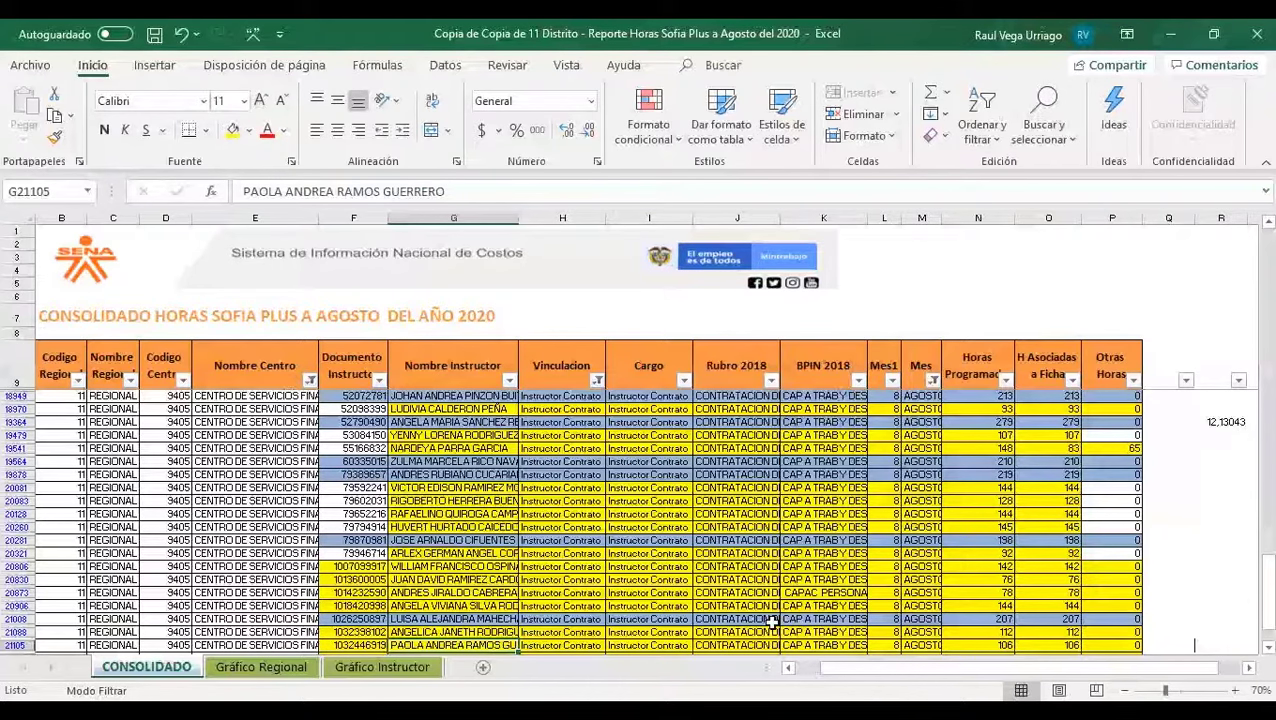
scroll(773, 622, "down", 1)
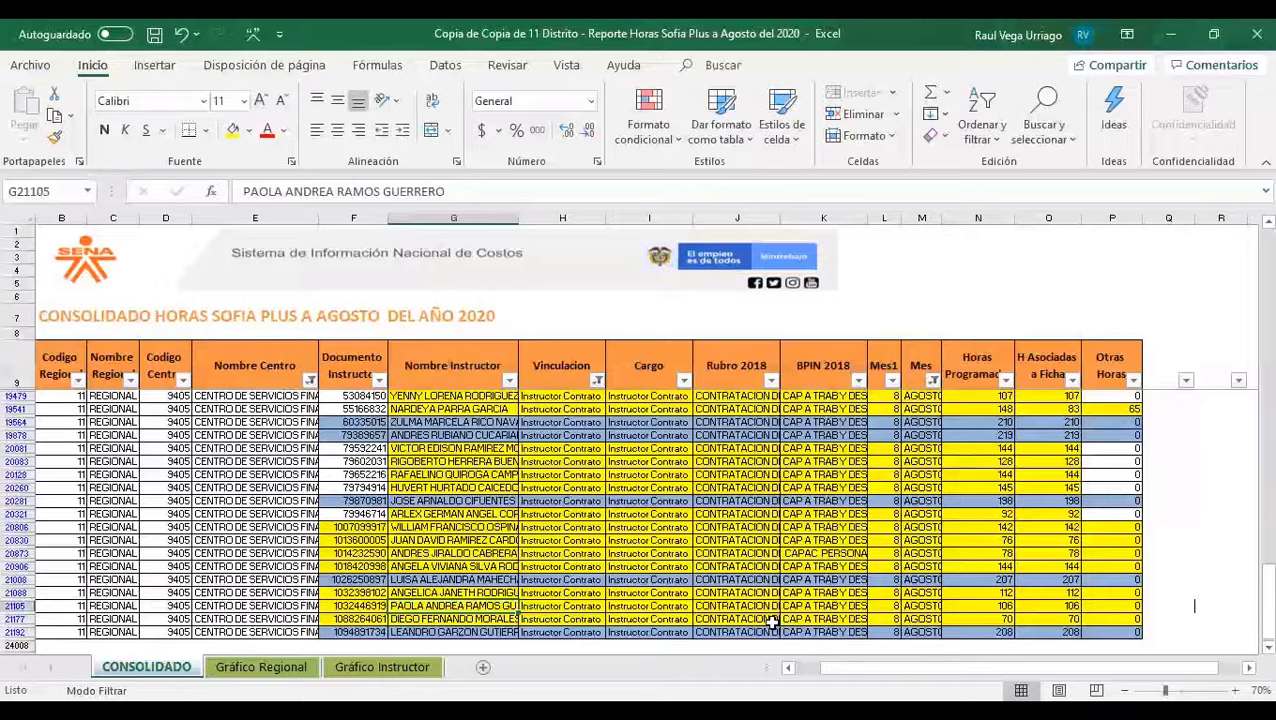
Check an instructor's budget line and contract type, then reach the Instructor Planta rows with centre 9405.
key("Right")
key("Right")
key("Right")
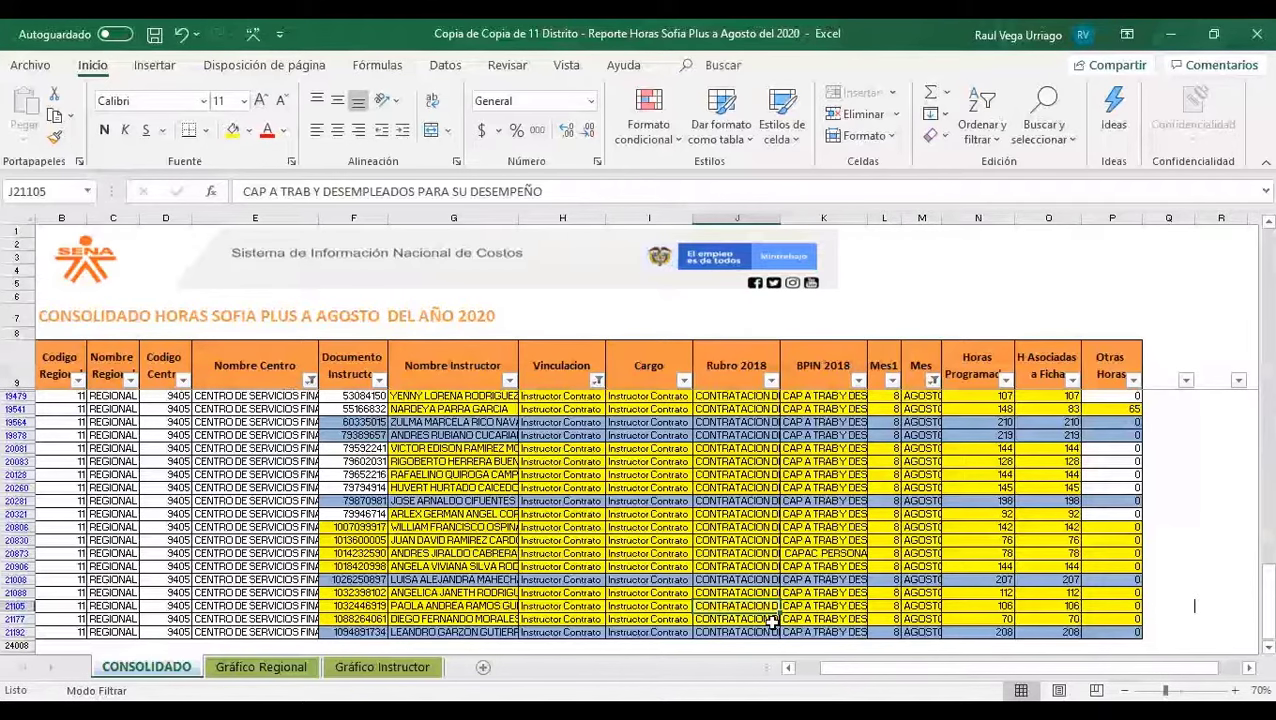
key("Left")
key("Left")
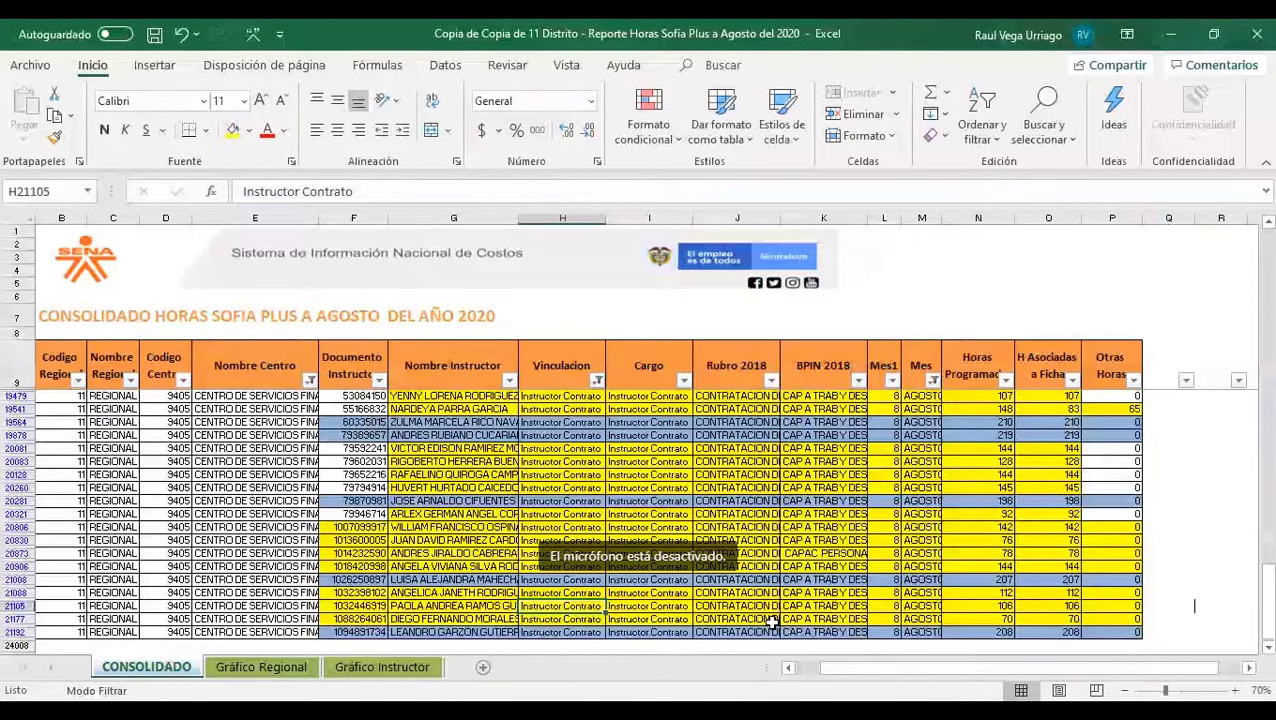
key("Left")
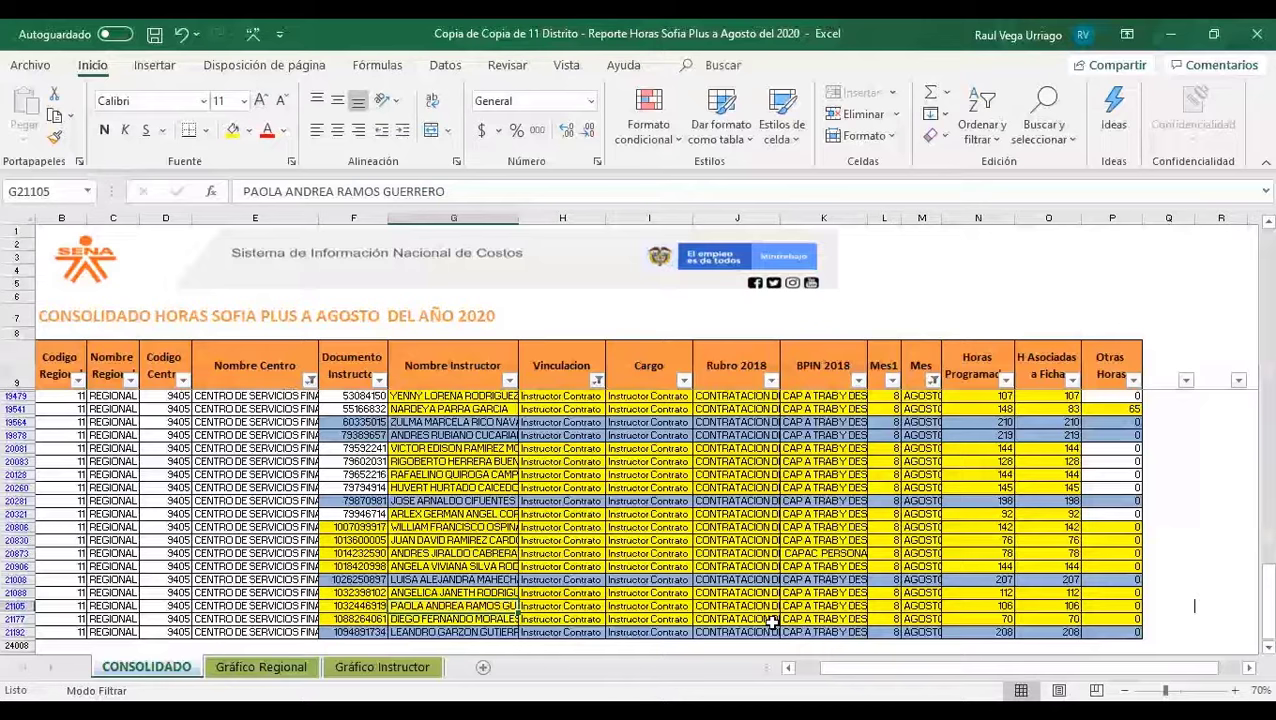
key("Down")
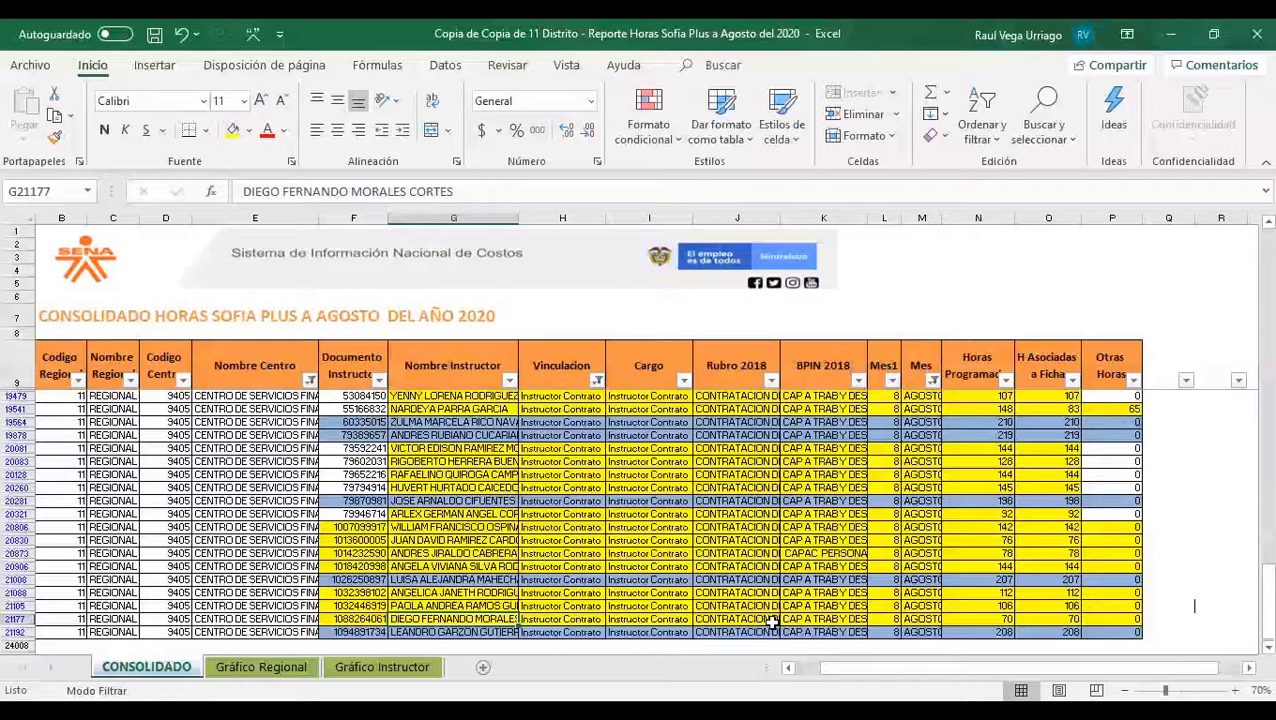
left_click(166, 448)
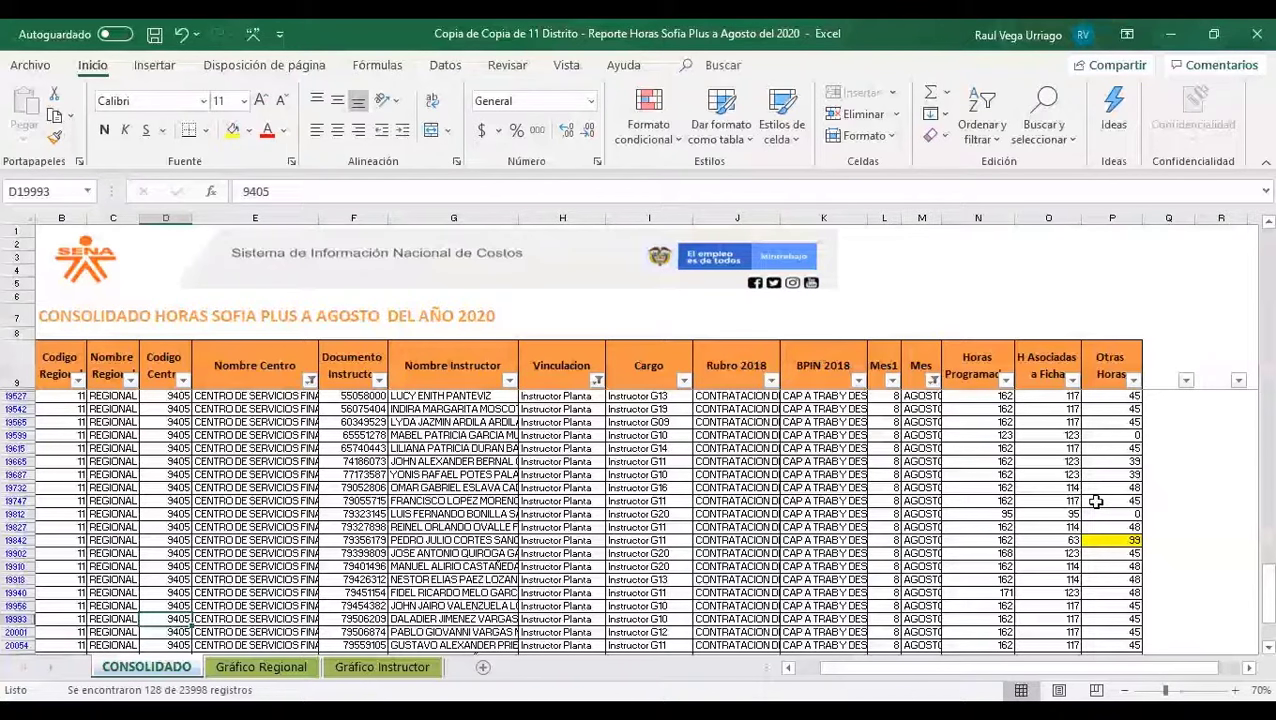
Return to planta rows 17752–18227, where hours diverge like 225 programmed versus 63 associated.
key("ctrl+z")
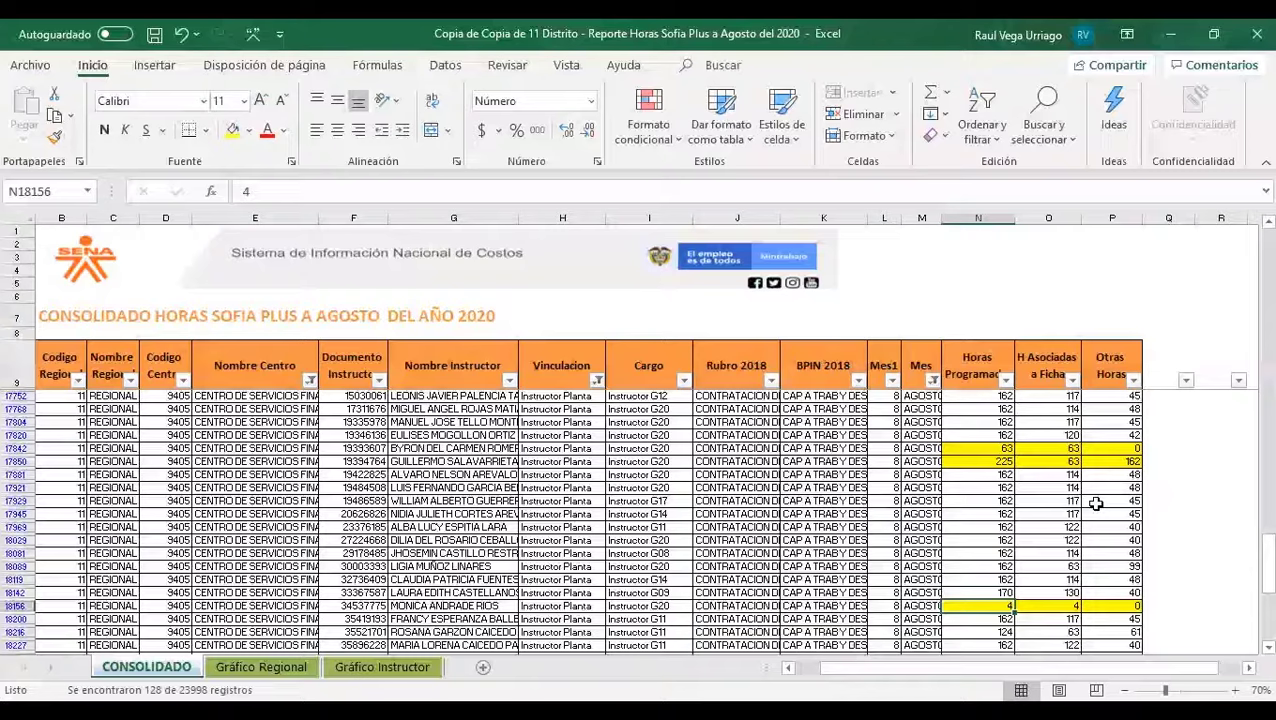
Check programmed hours in rows 18426–18623, select yellow cells O18395:O18410, then page further down.
key("Down")
key("Down")
key("Down")
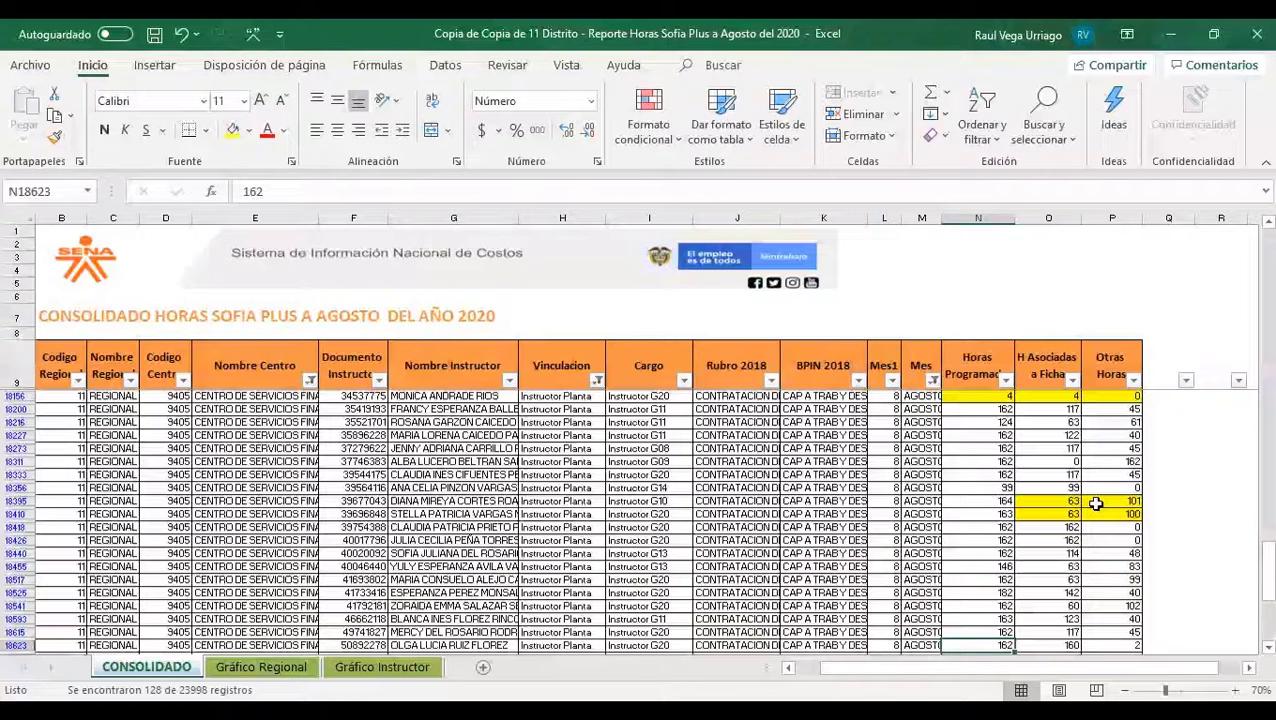
key("Down")
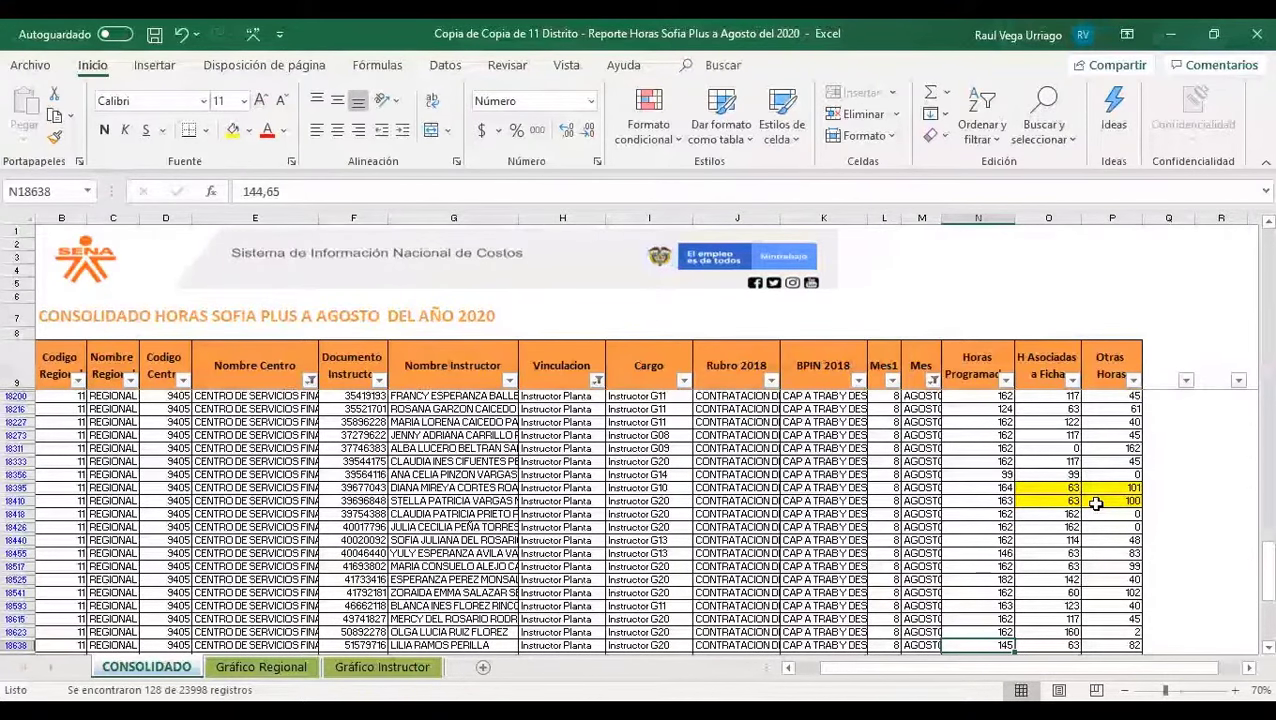
key("Up")
key("Up")
key("Up")
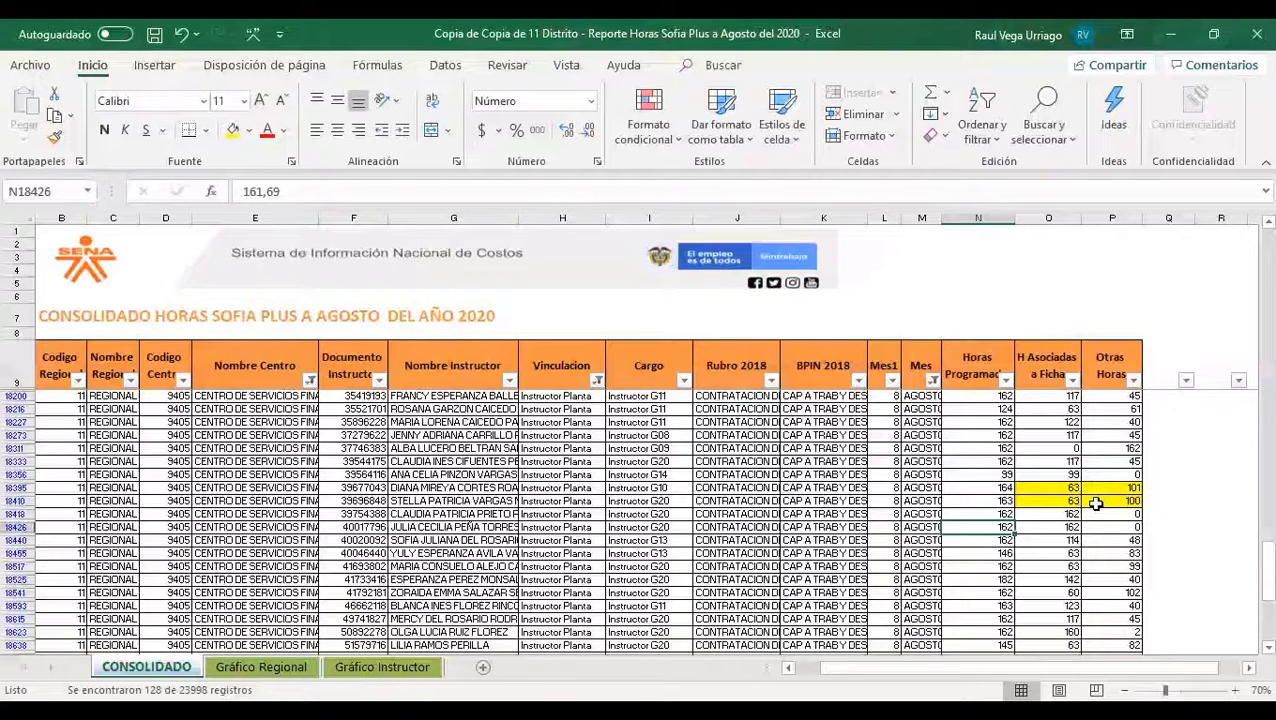
left_click_drag(1060, 488, 1075, 501)
key("Down")
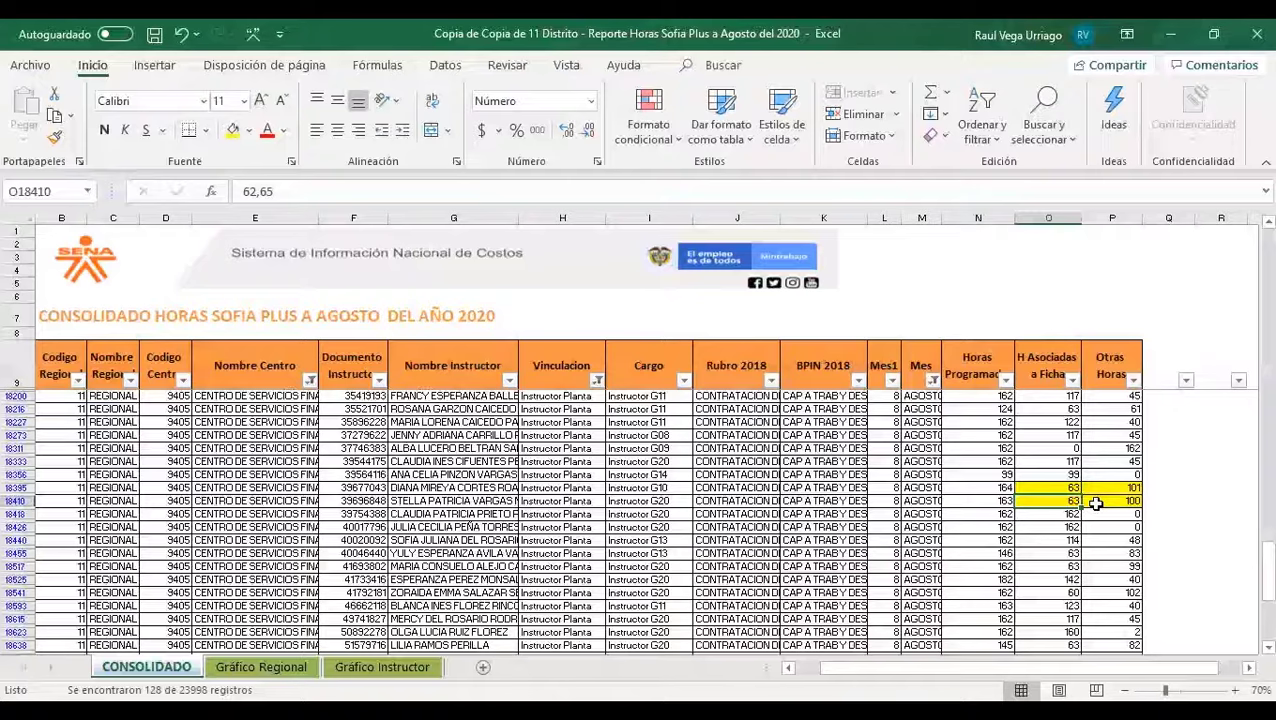
key("shift+F4")
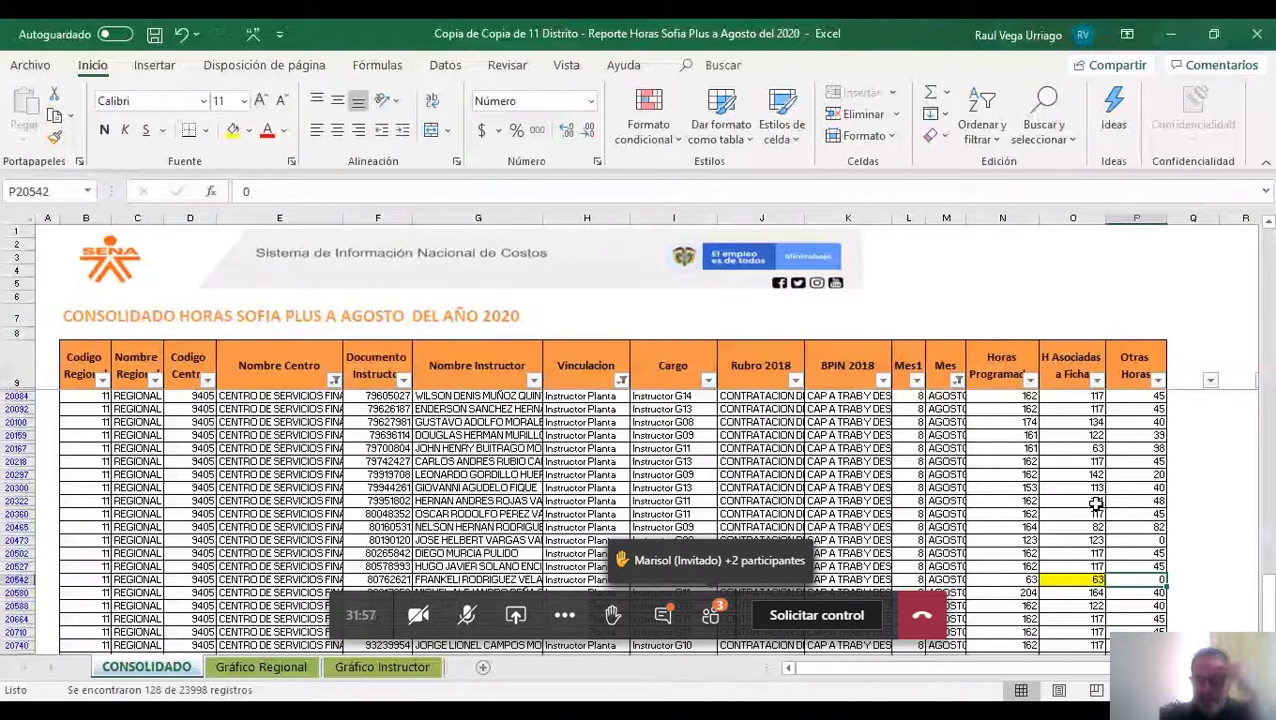
Inspect row 21148: 220 programmed in N, 40 other hours in P, 180 assigned in O.
scroll(1096, 504, "down", 3)
left_click(587, 632)
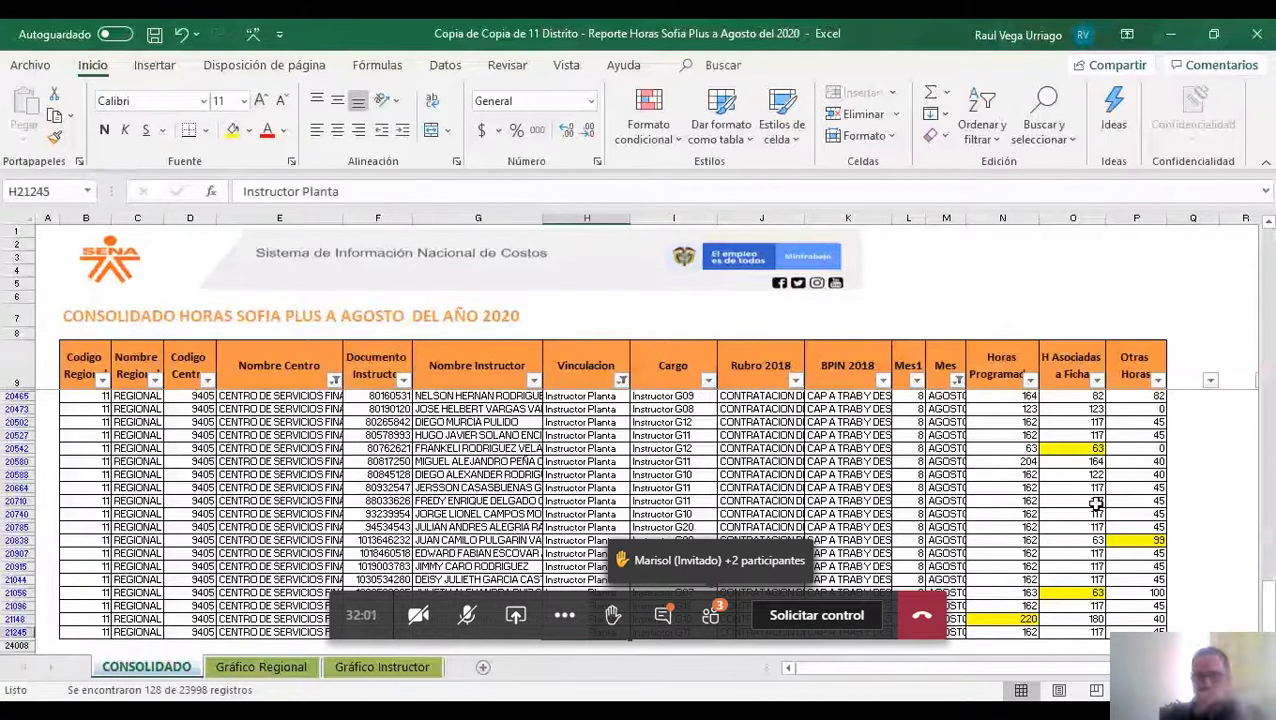
left_click(1002, 619)
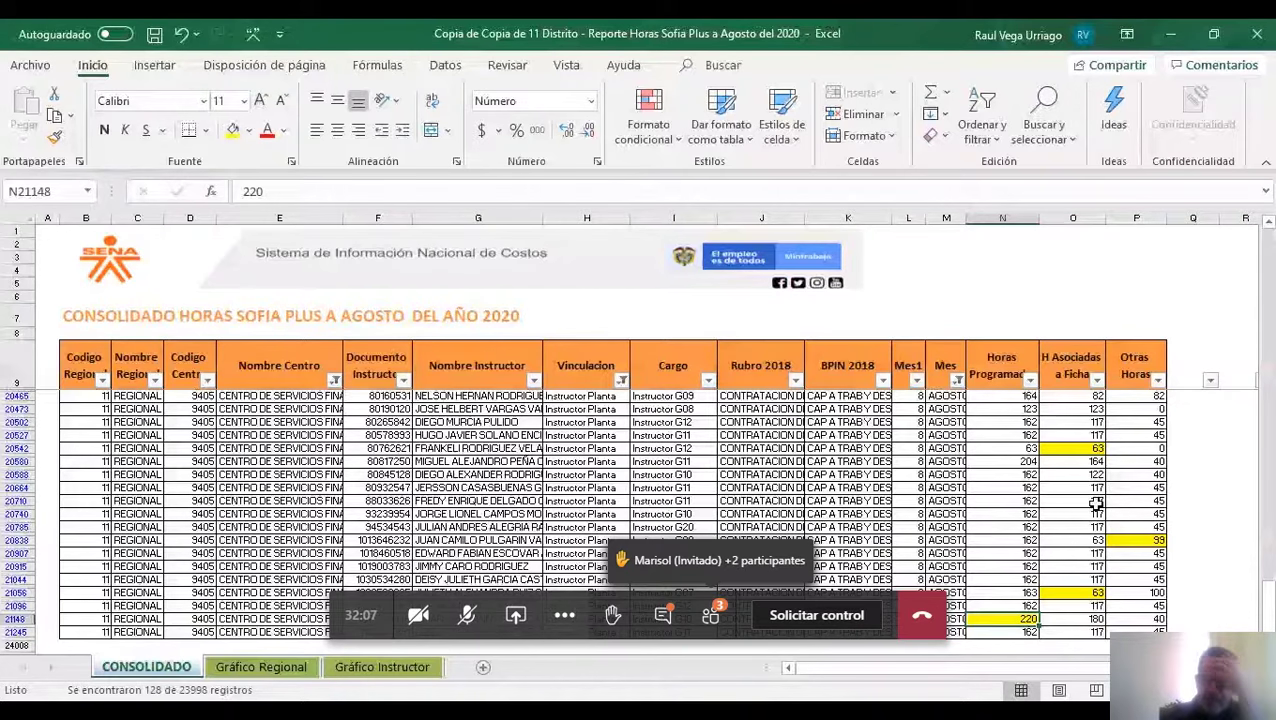
key("Right")
key("Right")
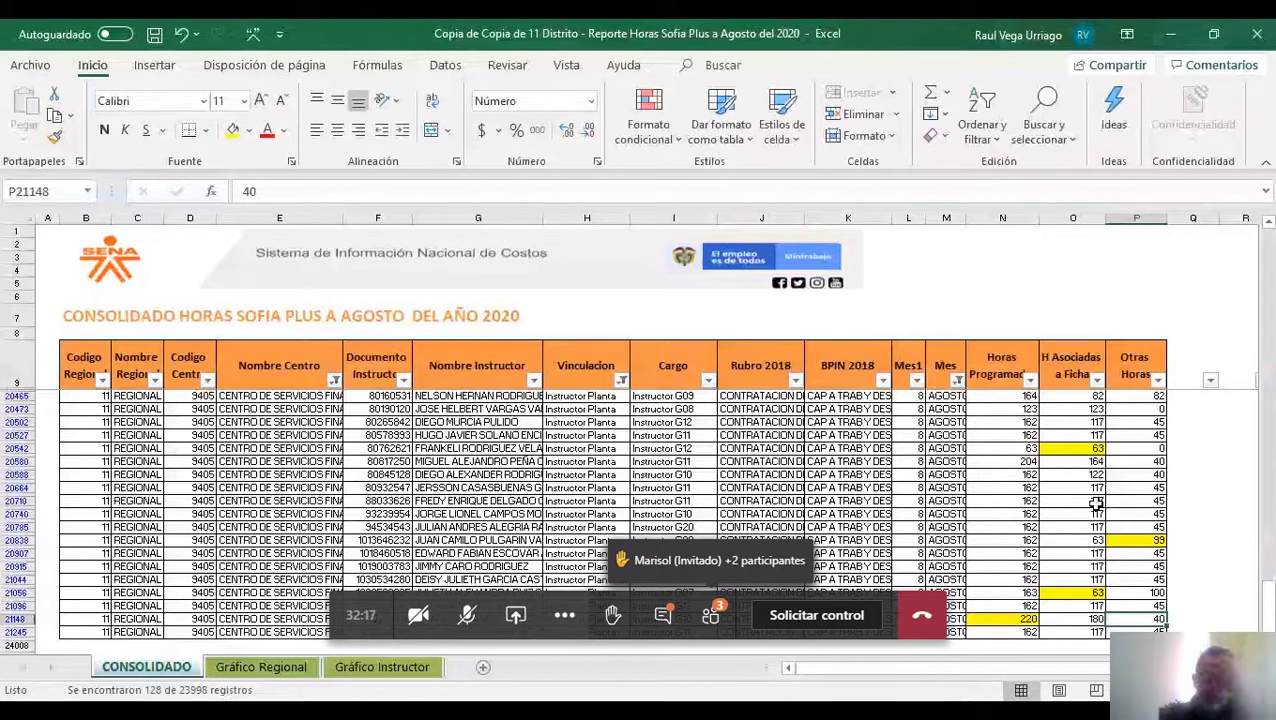
key("Left")
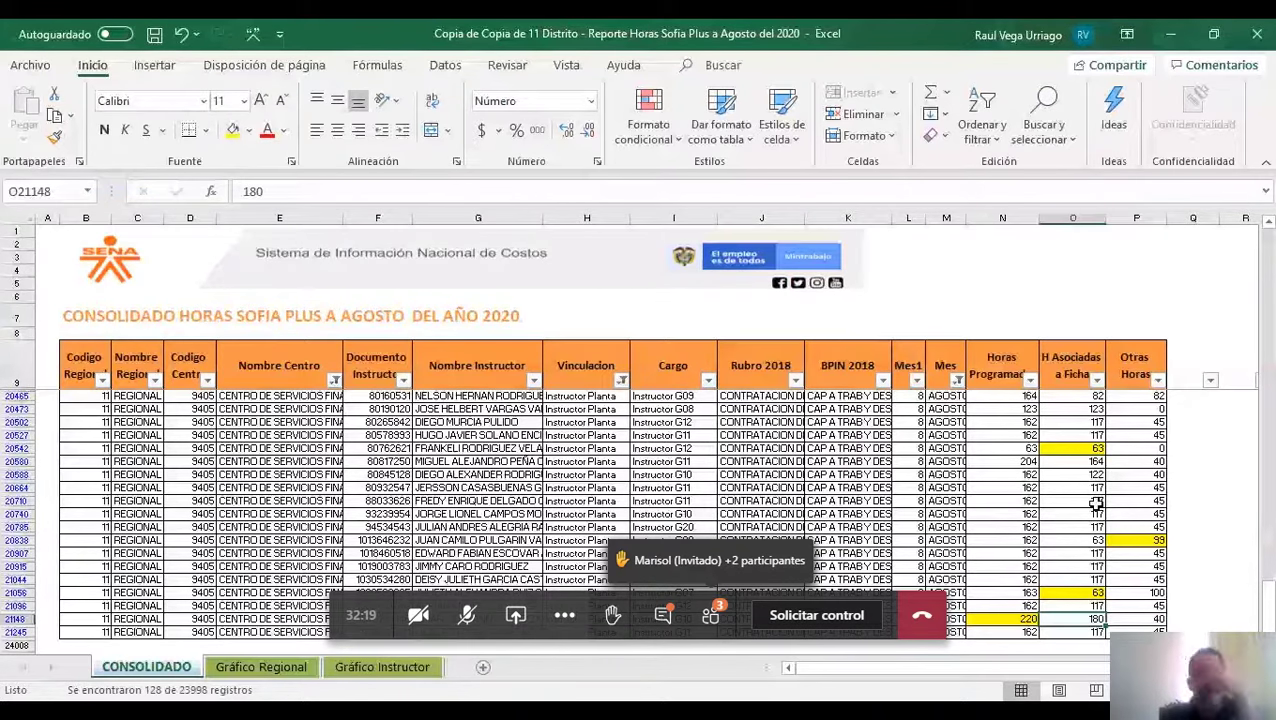